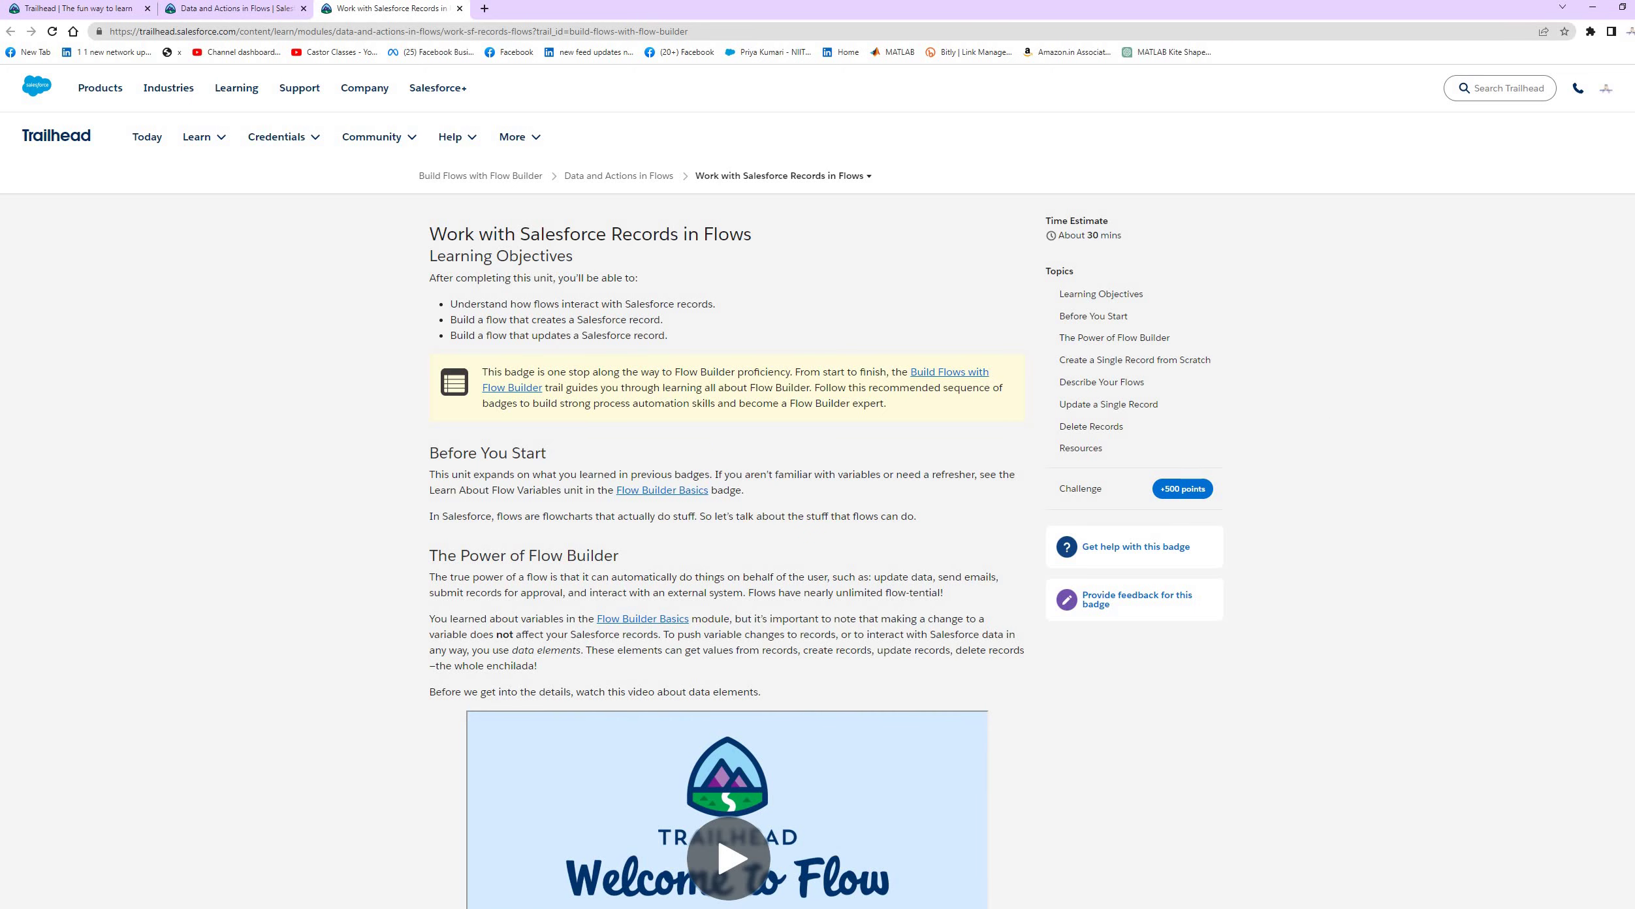
# Review the Convert an Account to a Customer challenge requirements at the end of the Work with Salesforce Records in Flows unit.
pyautogui.scroll(-10, 725, 549)
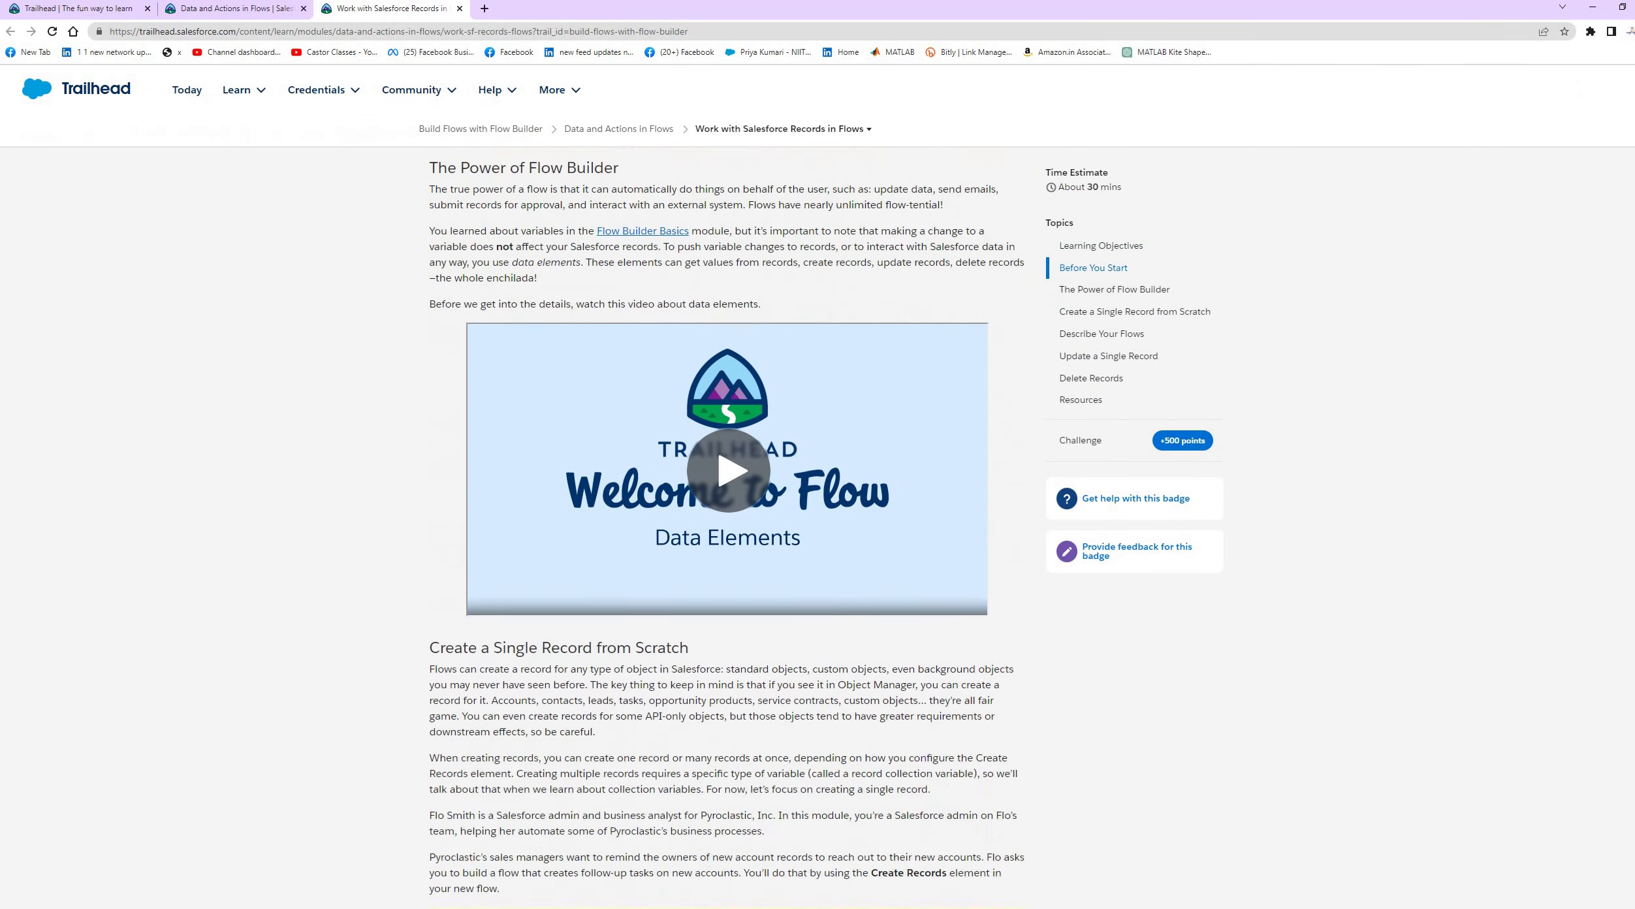
pyautogui.scroll(-15, 725, 522)
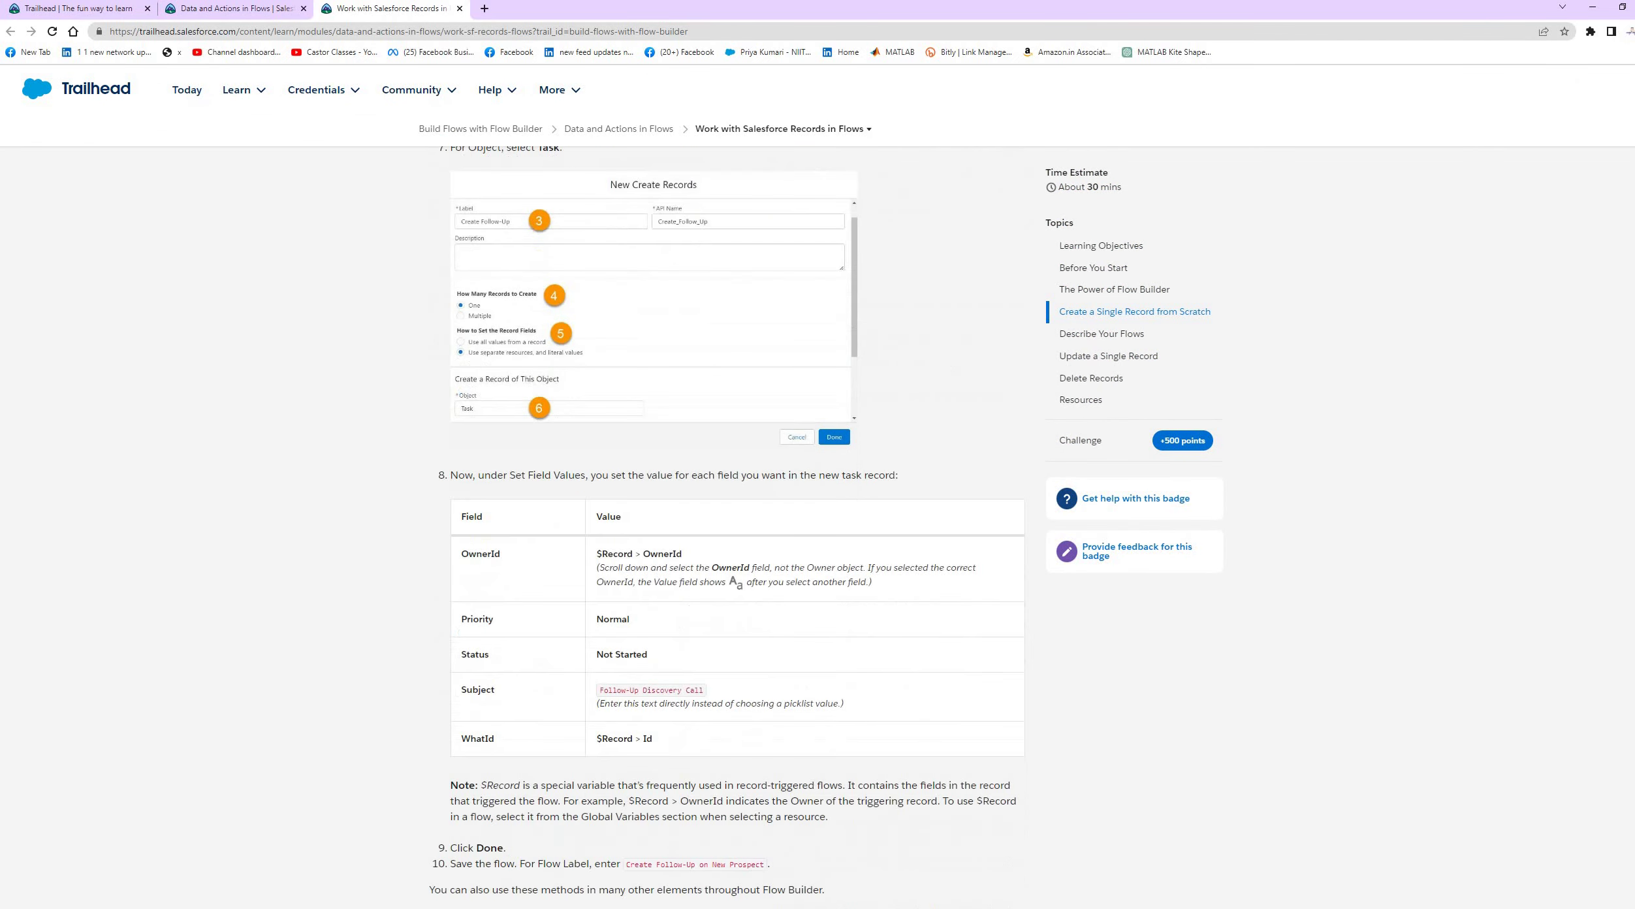
pyautogui.scroll(-15, 786, 403)
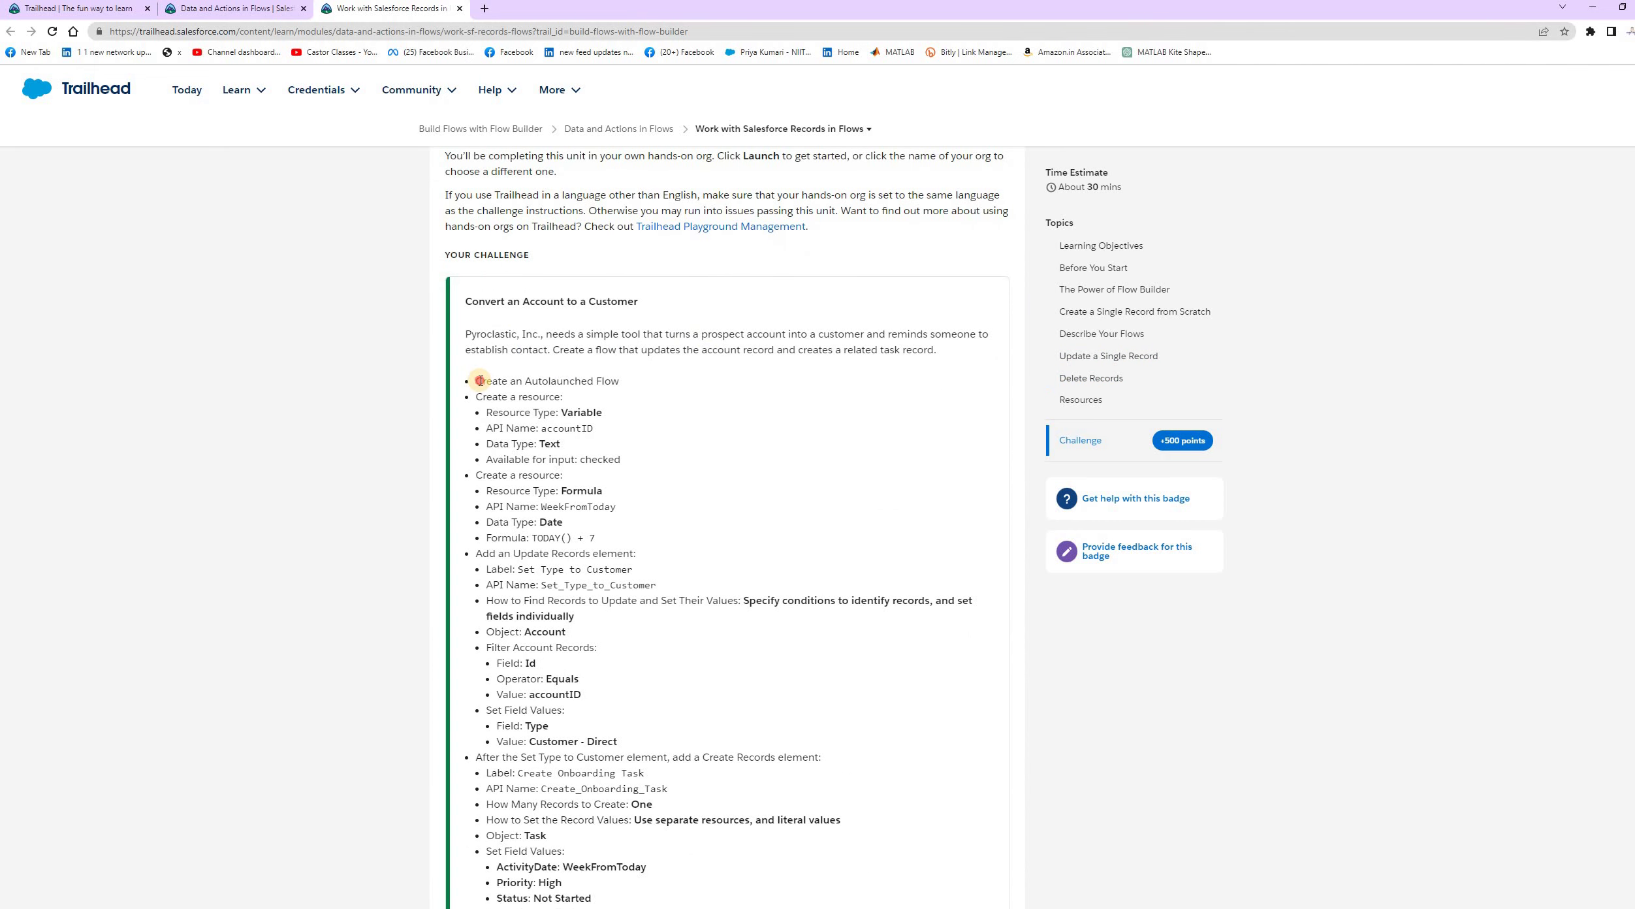
pyautogui.moveTo(480, 380); pyautogui.dragTo(639, 379)
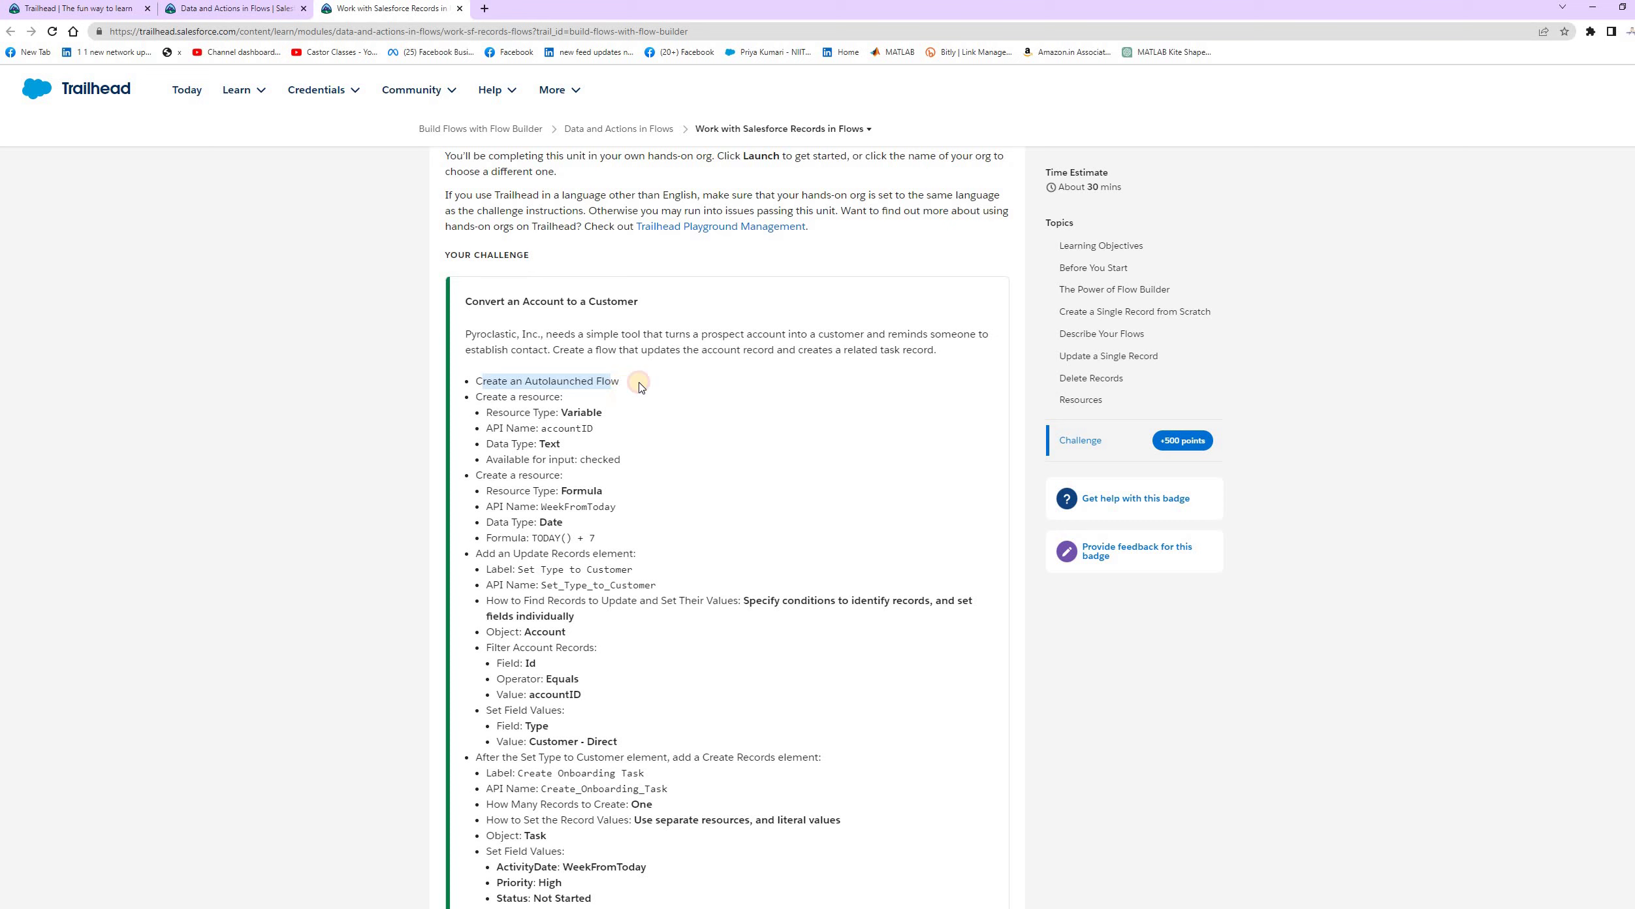
pyautogui.click(492, 380)
pyautogui.tripleClick(611, 381)
pyautogui.scroll(-2, 627, 416)
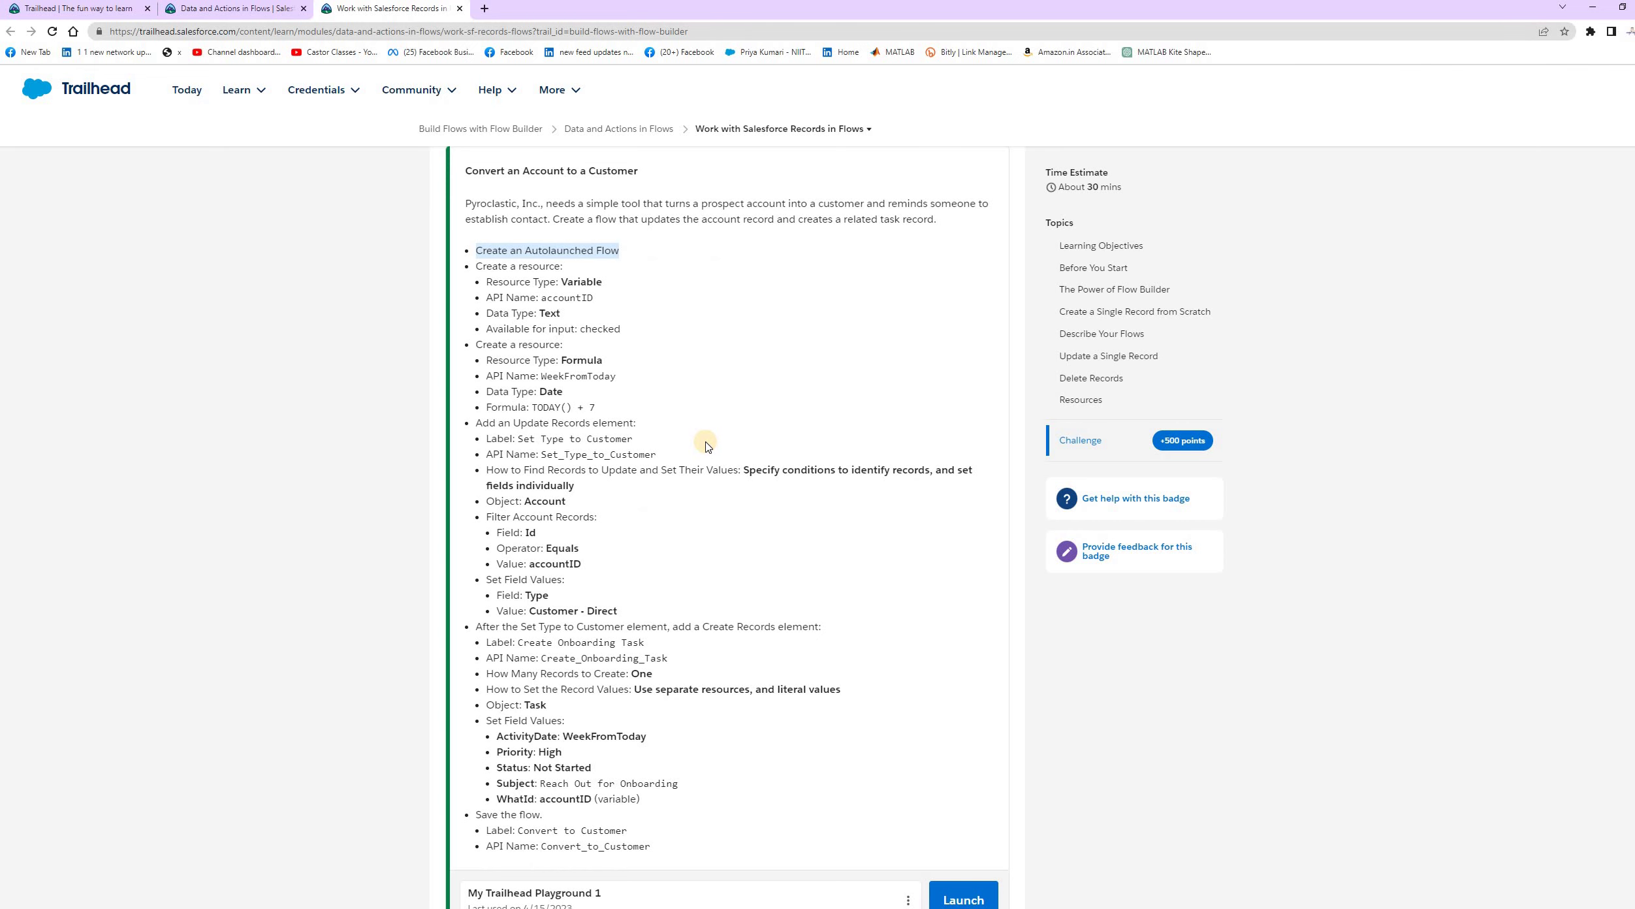
pyautogui.scroll(-2, 706, 446)
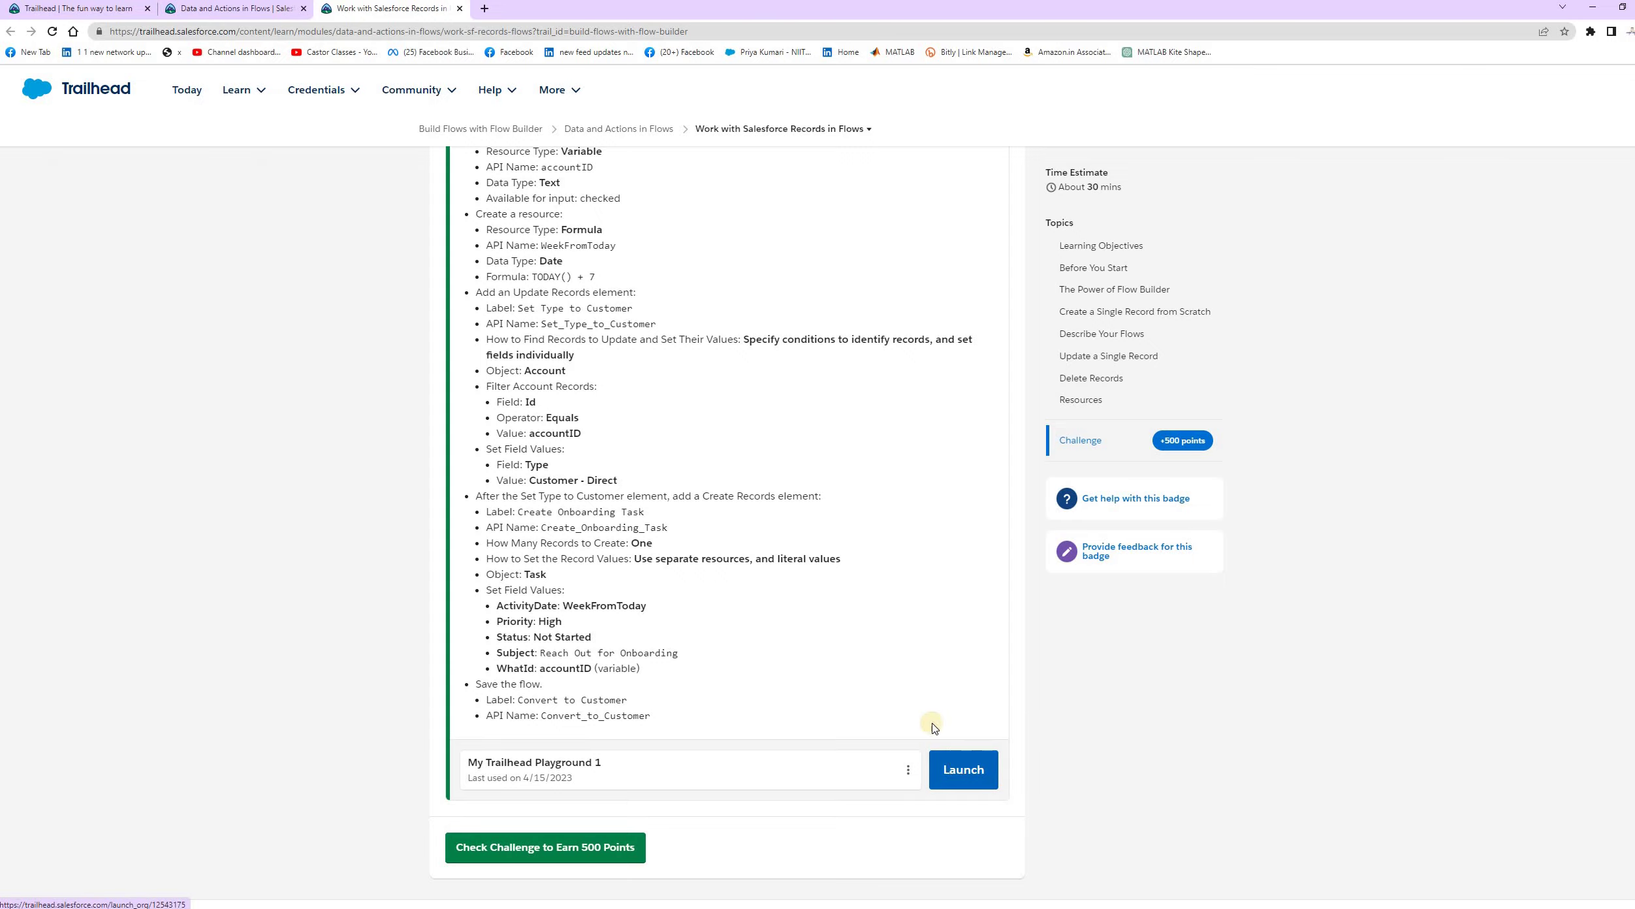
# Launch My Trailhead Playground 1 from the challenge, open its Setup page and dismiss the pop-ups.
pyautogui.click(953, 768)
pyautogui.click(503, 9)
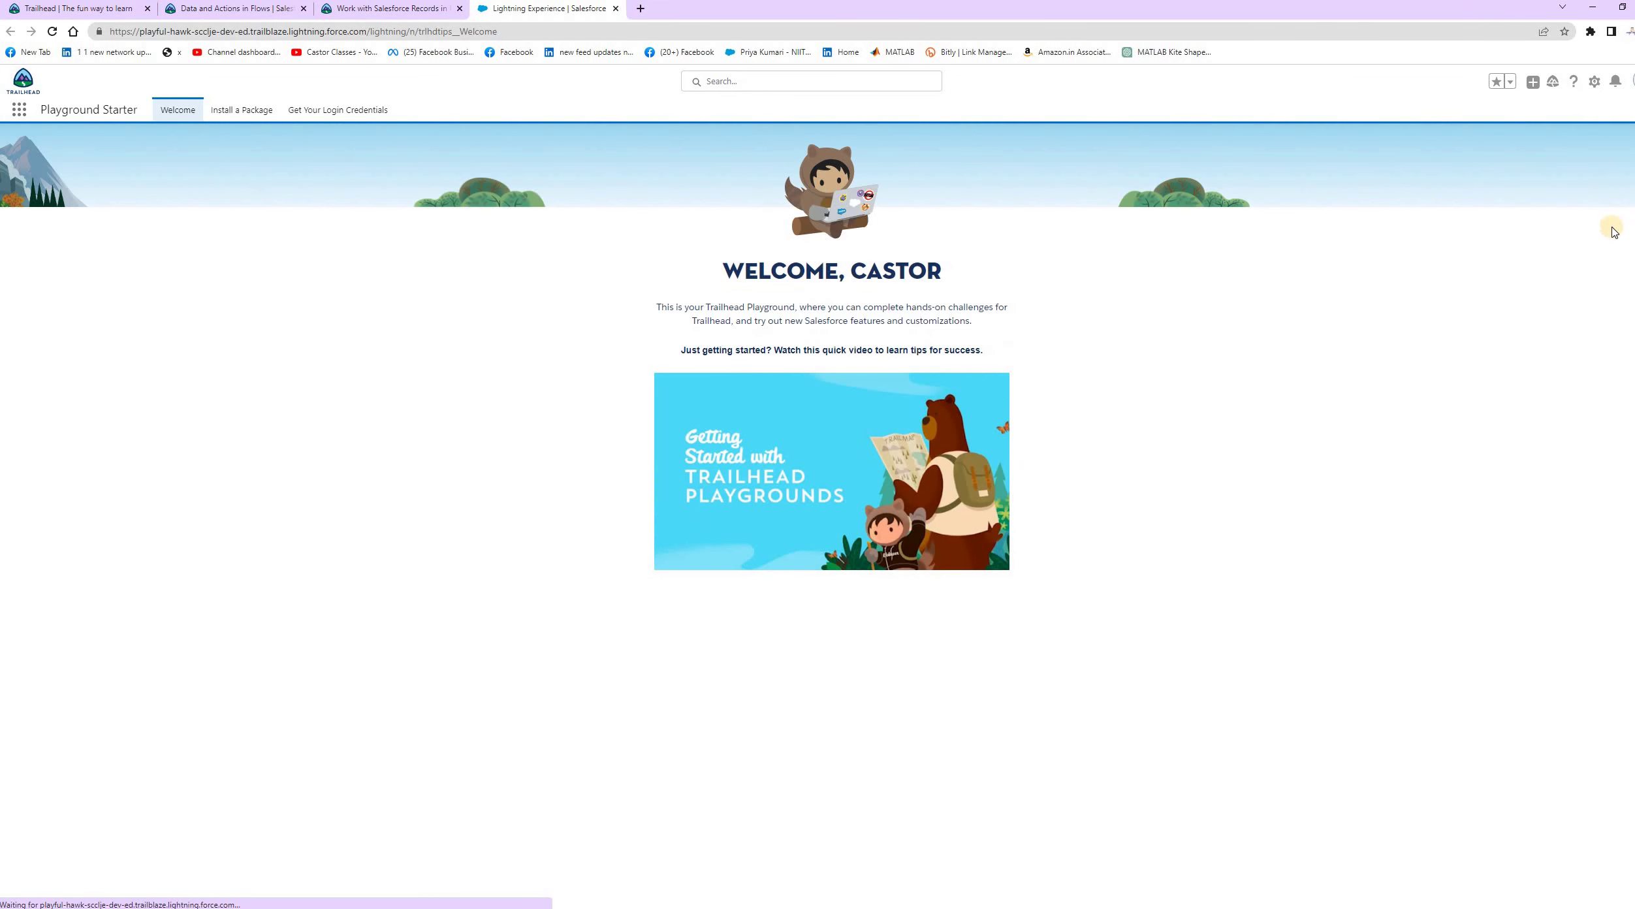
pyautogui.click(1594, 83)
pyautogui.click(1550, 121)
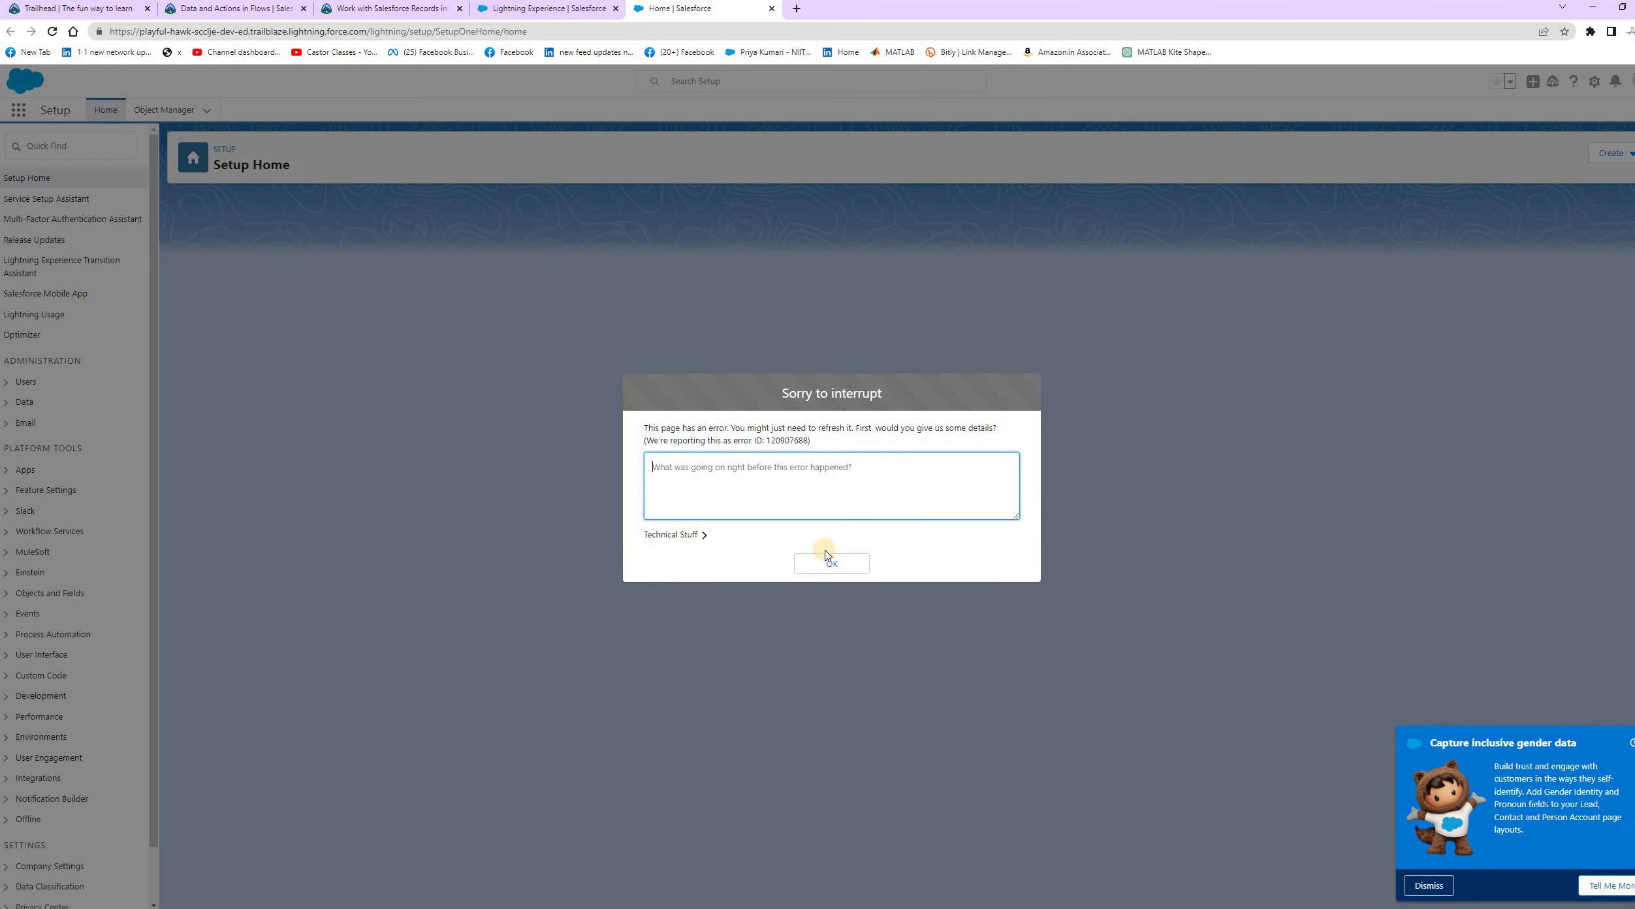
pyautogui.click(831, 563)
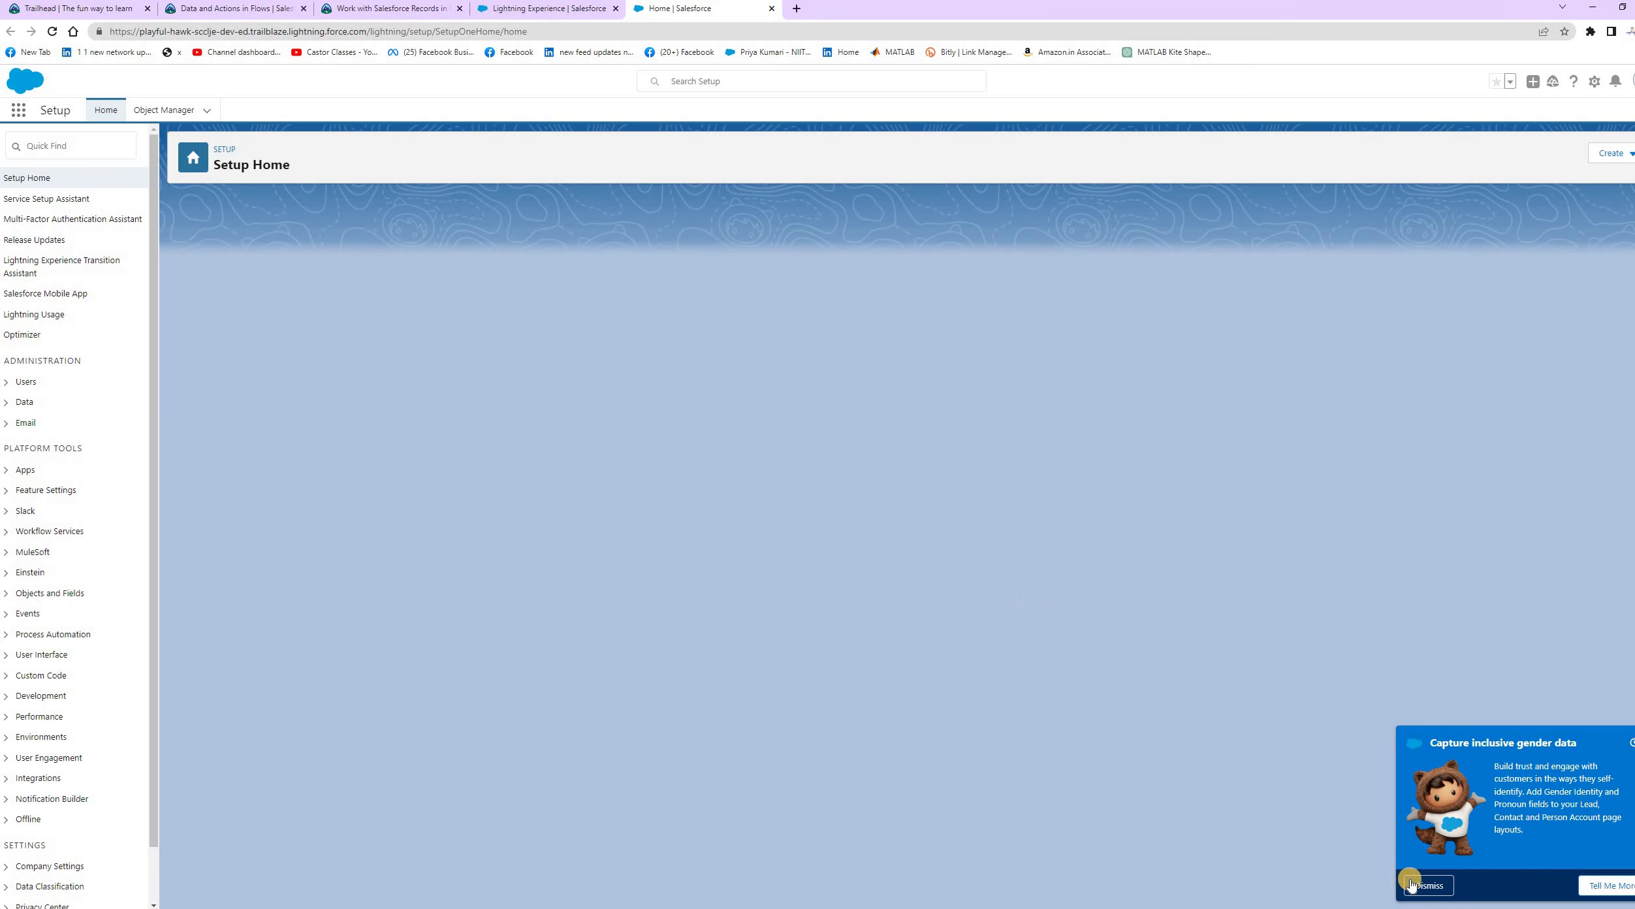
pyautogui.click(1411, 885)
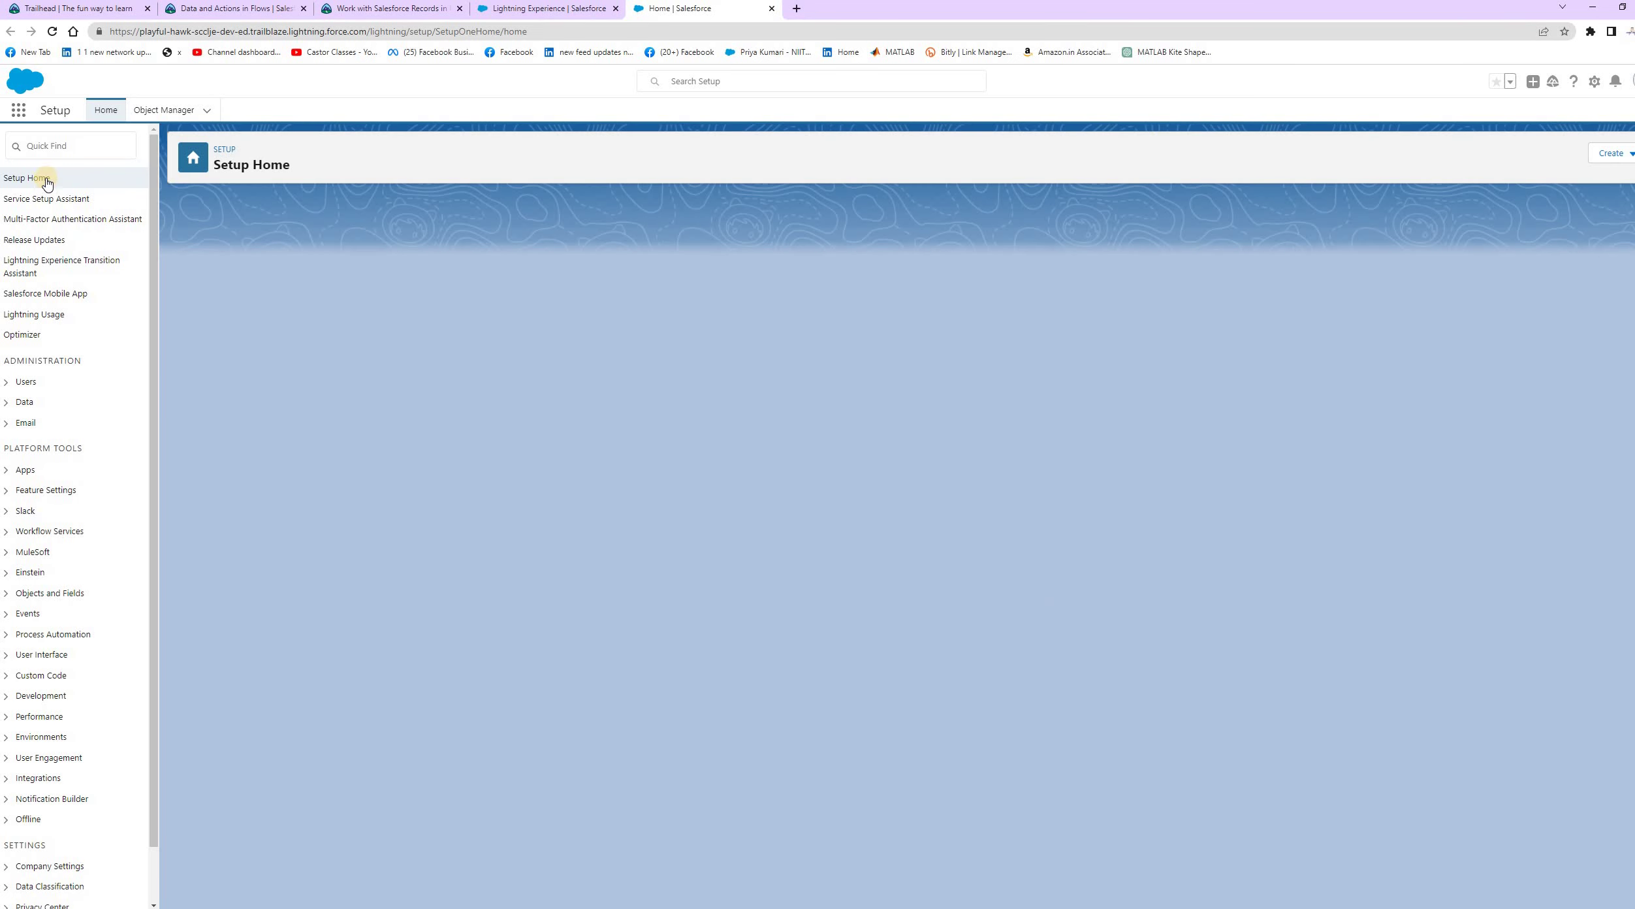
# Search Setup for "flows" and open the Flows page under Process Automation.
pyautogui.click(44, 149)
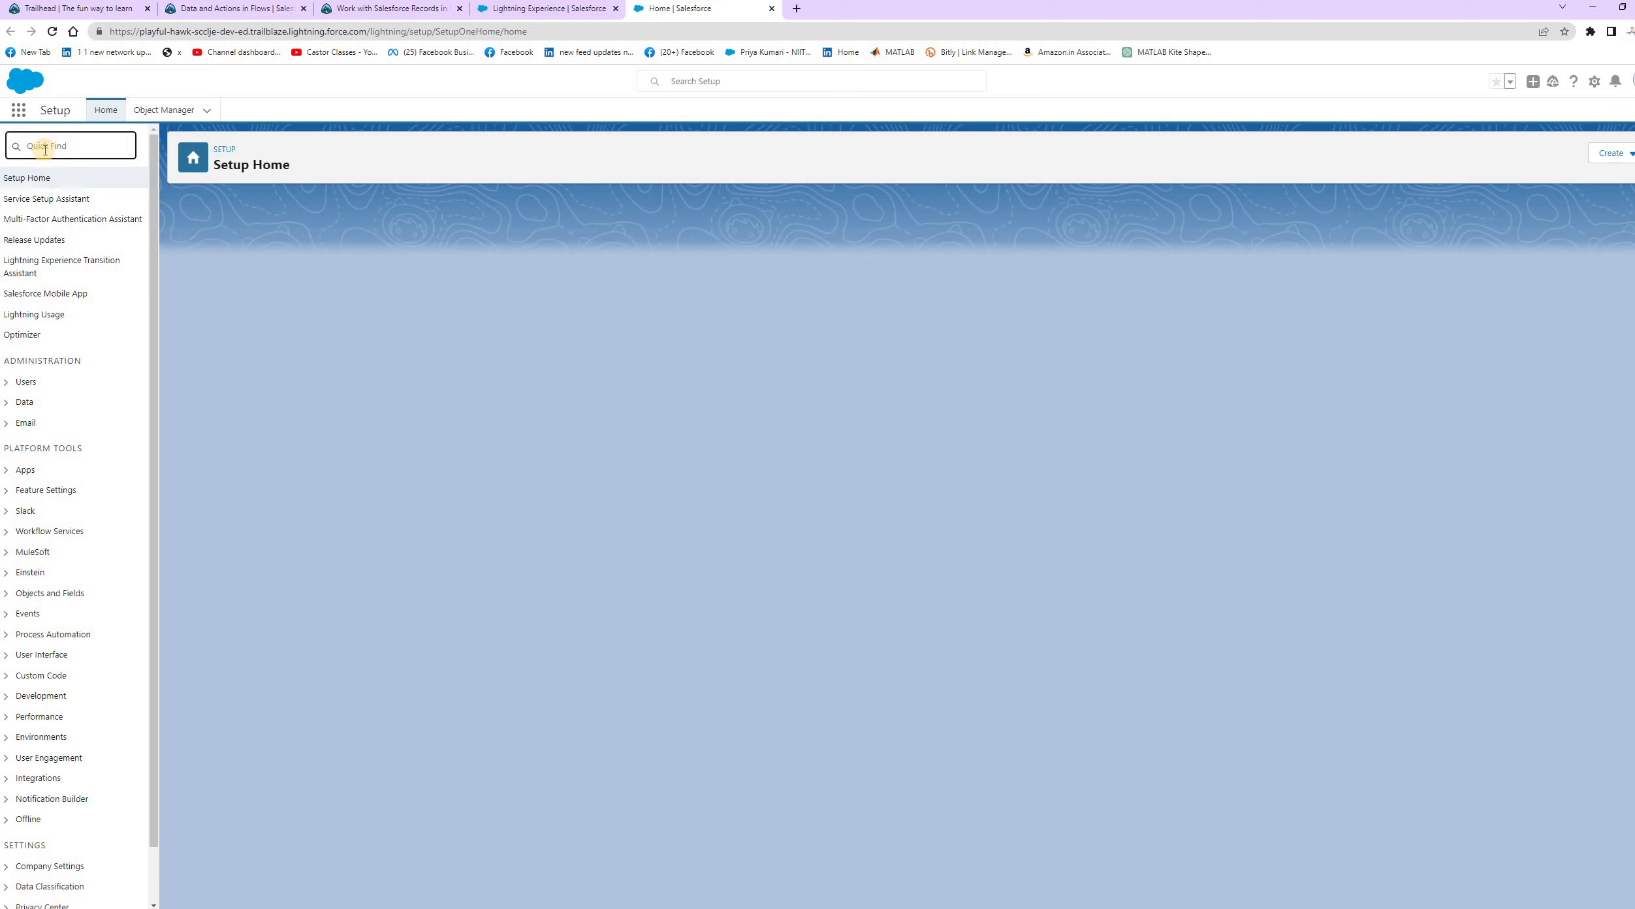
pyautogui.write('floe')
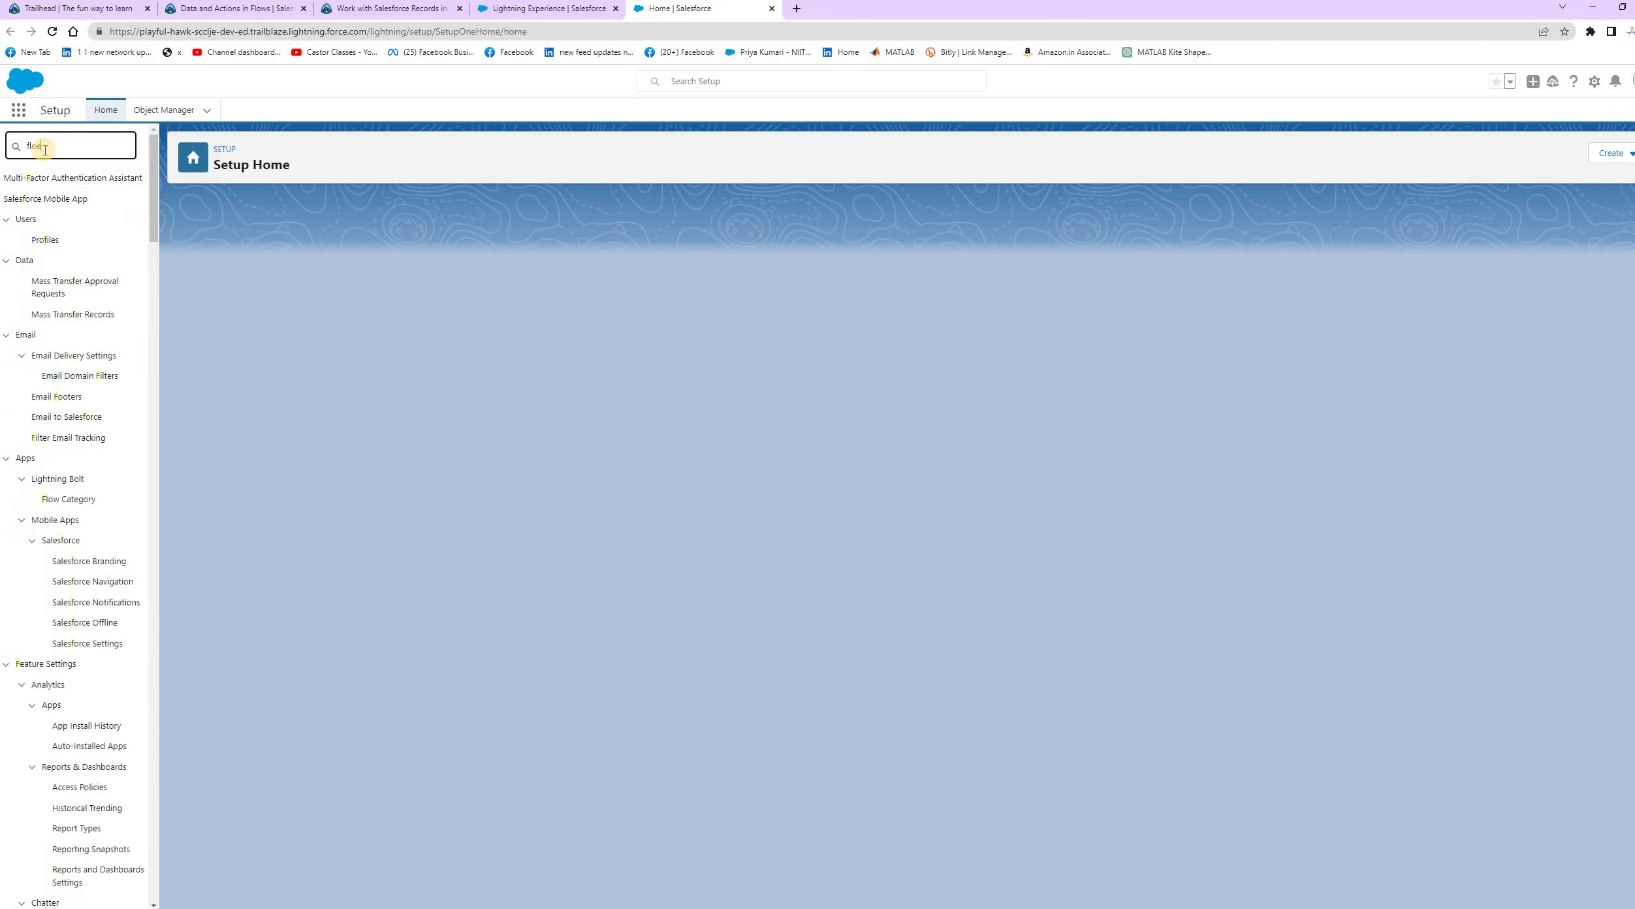
pyautogui.press('BackSpace')
pyautogui.write('s')
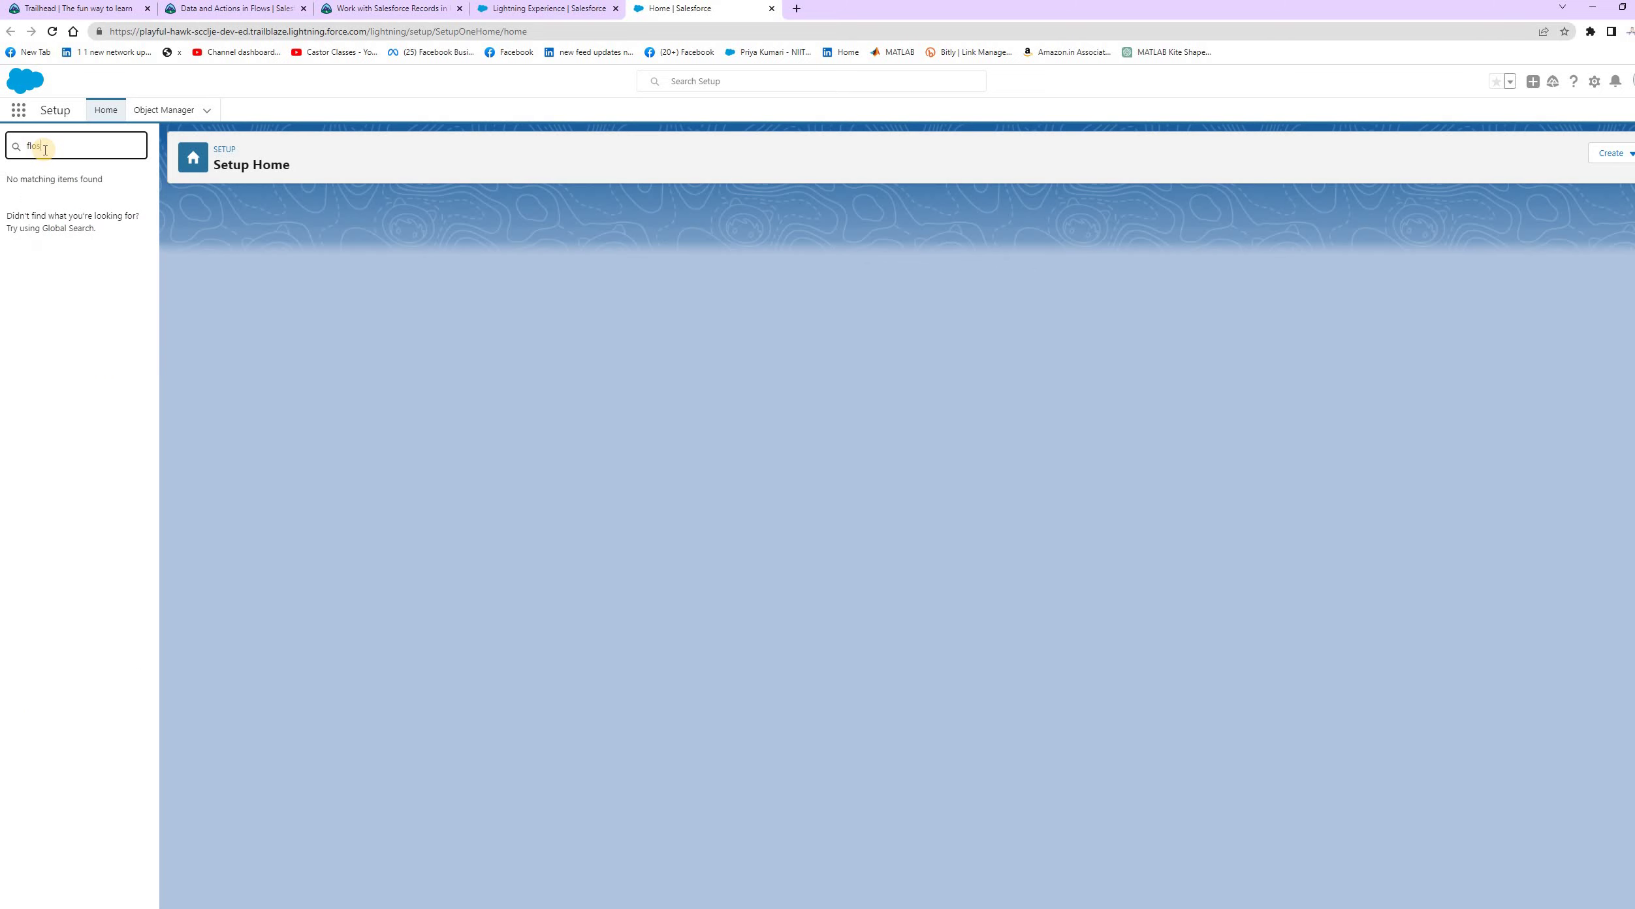
pyautogui.press('BackSpace')
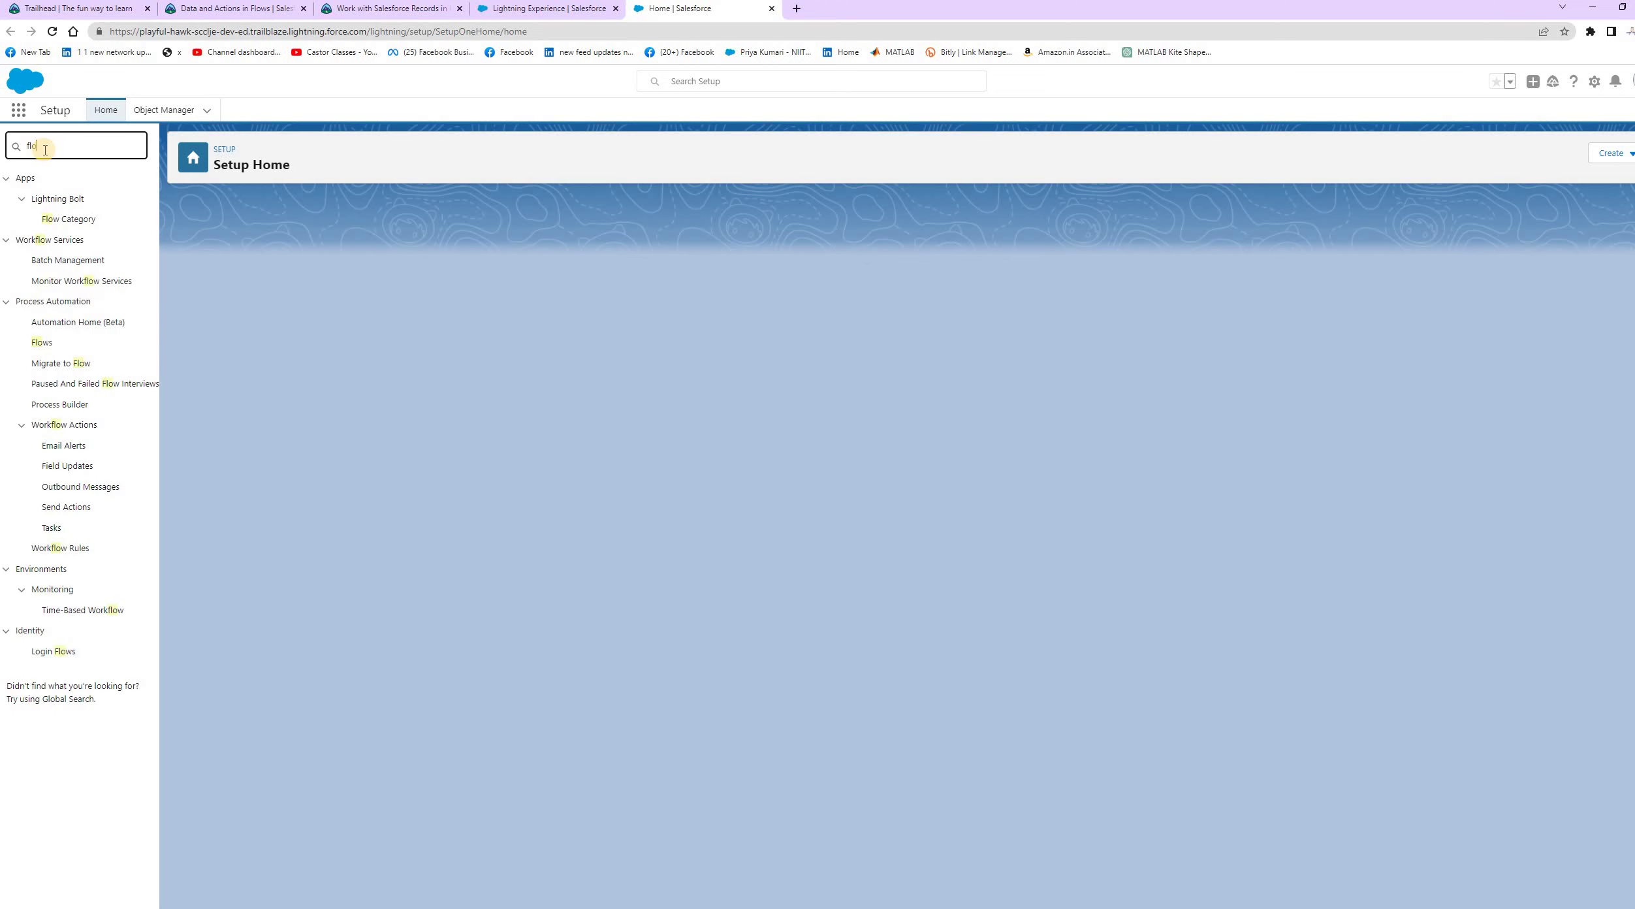
pyautogui.write('ws')
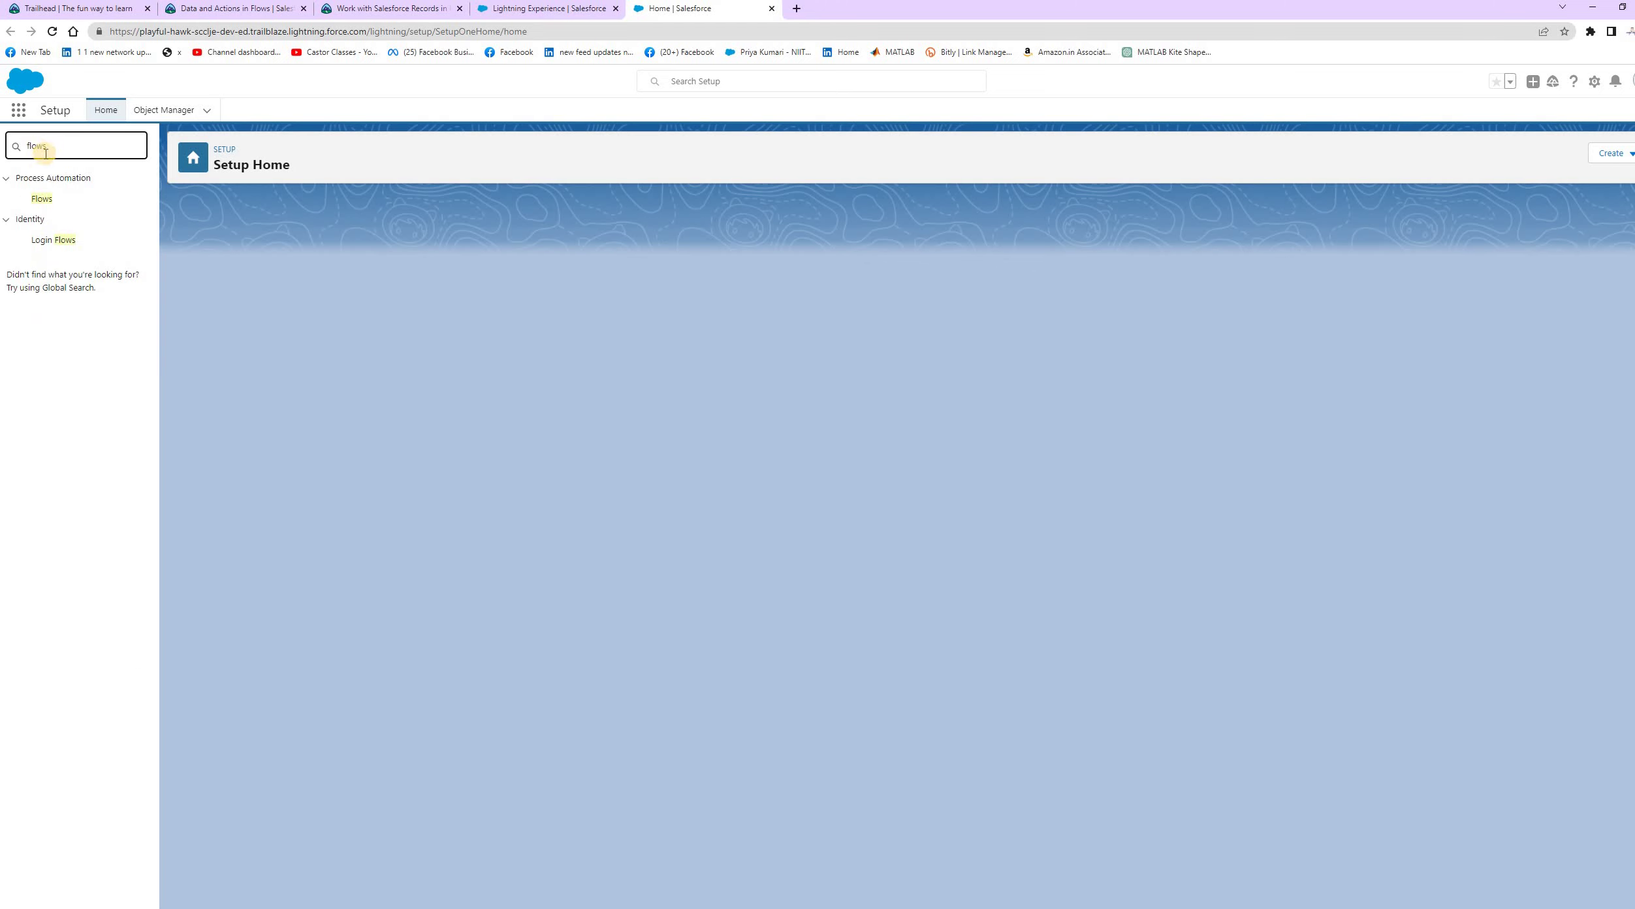
pyautogui.click(41, 198)
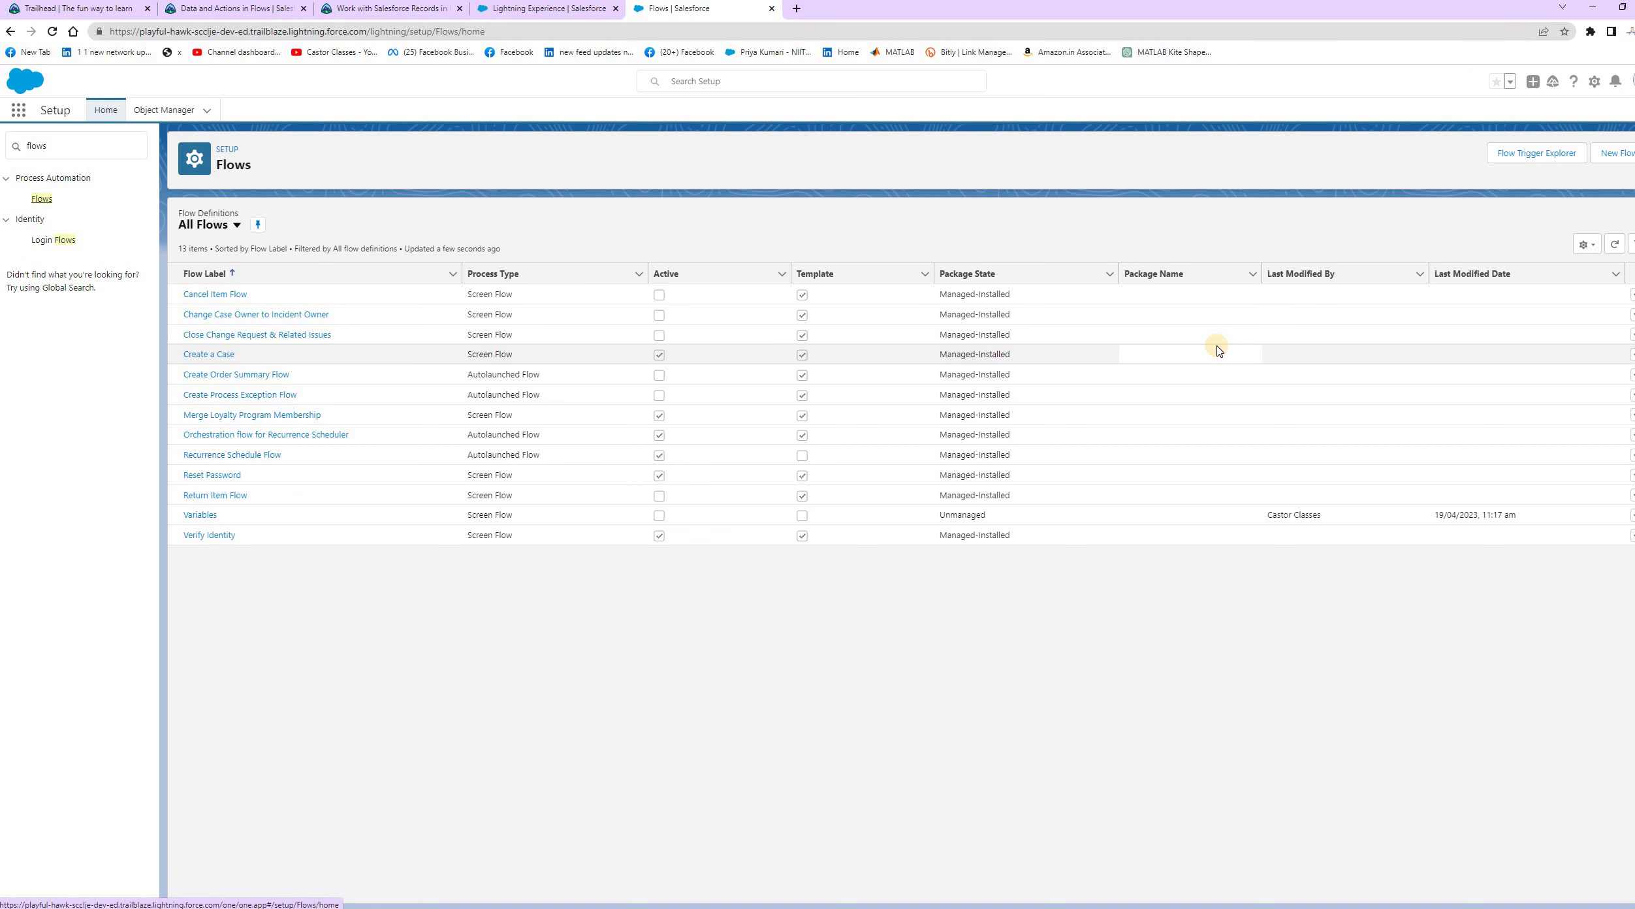
# Start a new flow from the list of flow definitions.
pyautogui.hotkey('ctrl', '-')
pyautogui.hotkey('ctrl', '-')
pyautogui.hotkey('ctrl', '-')
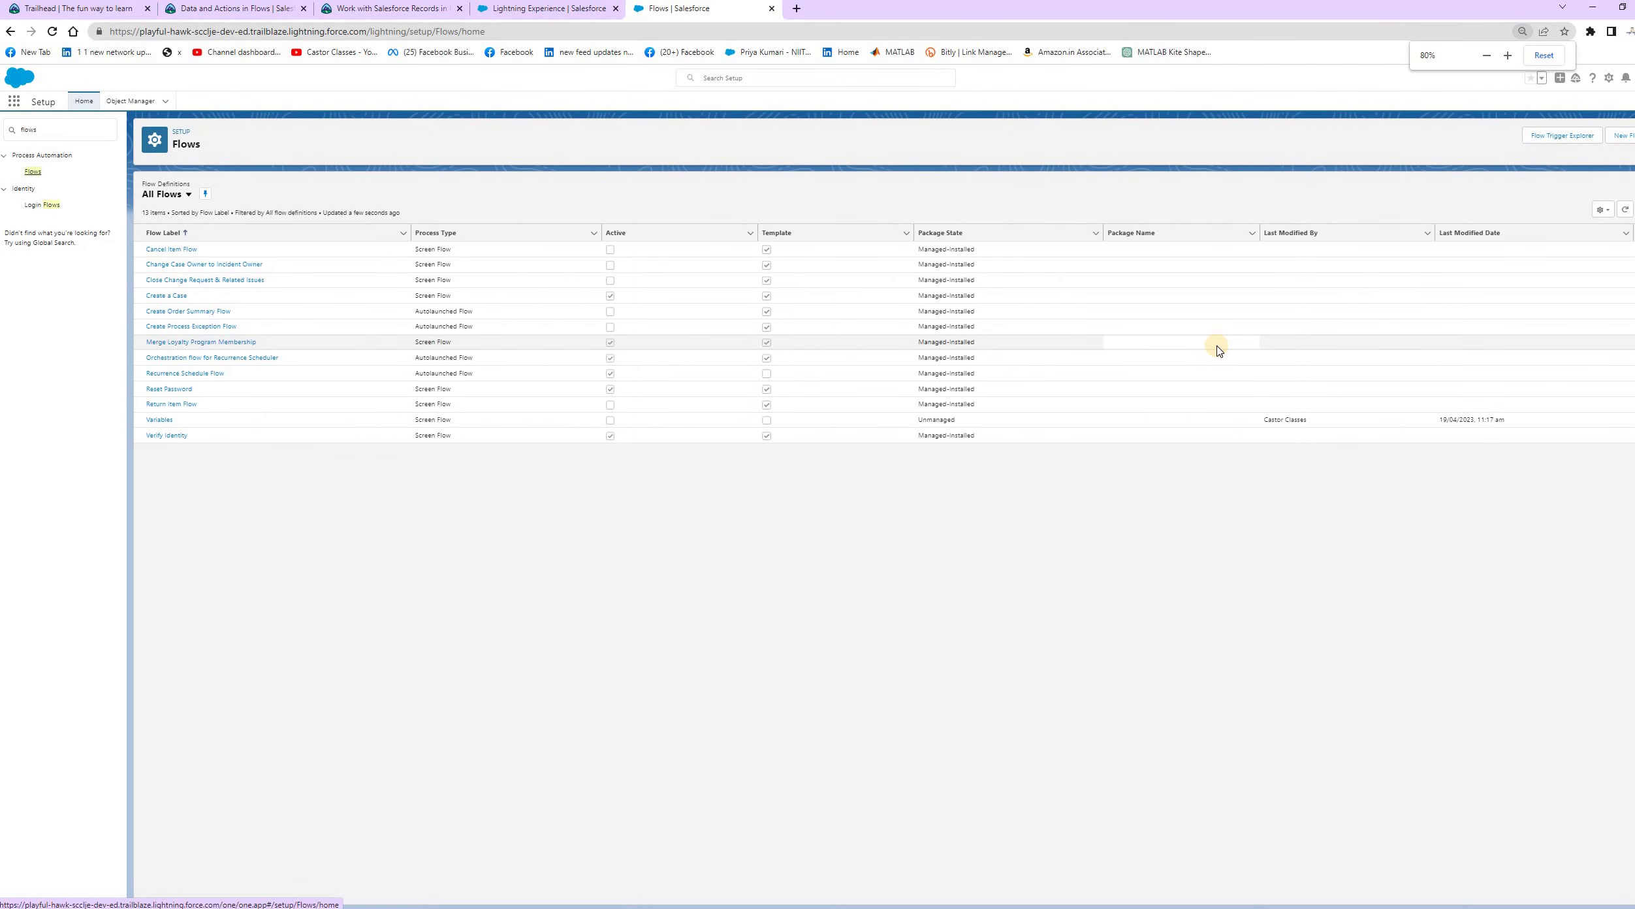
pyautogui.hotkey('ctrl', '+')
pyautogui.hotkey('ctrl', '+')
pyautogui.hotkey('ctrl', '+')
pyautogui.hotkey('ctrl', '+')
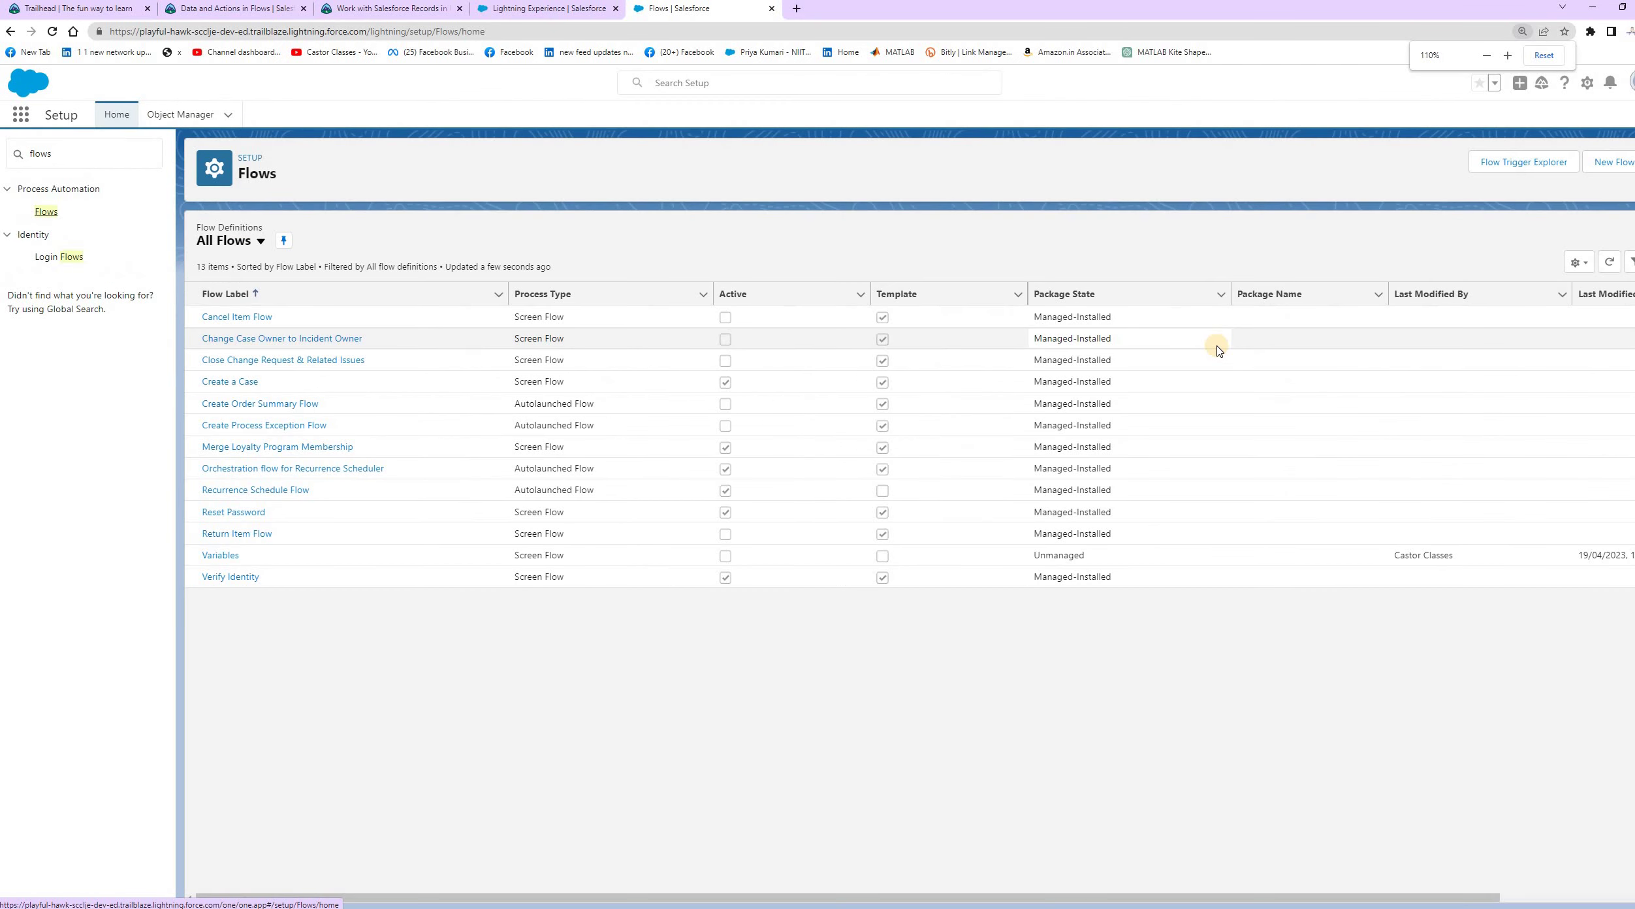
pyautogui.hotkey('ctrl', '+')
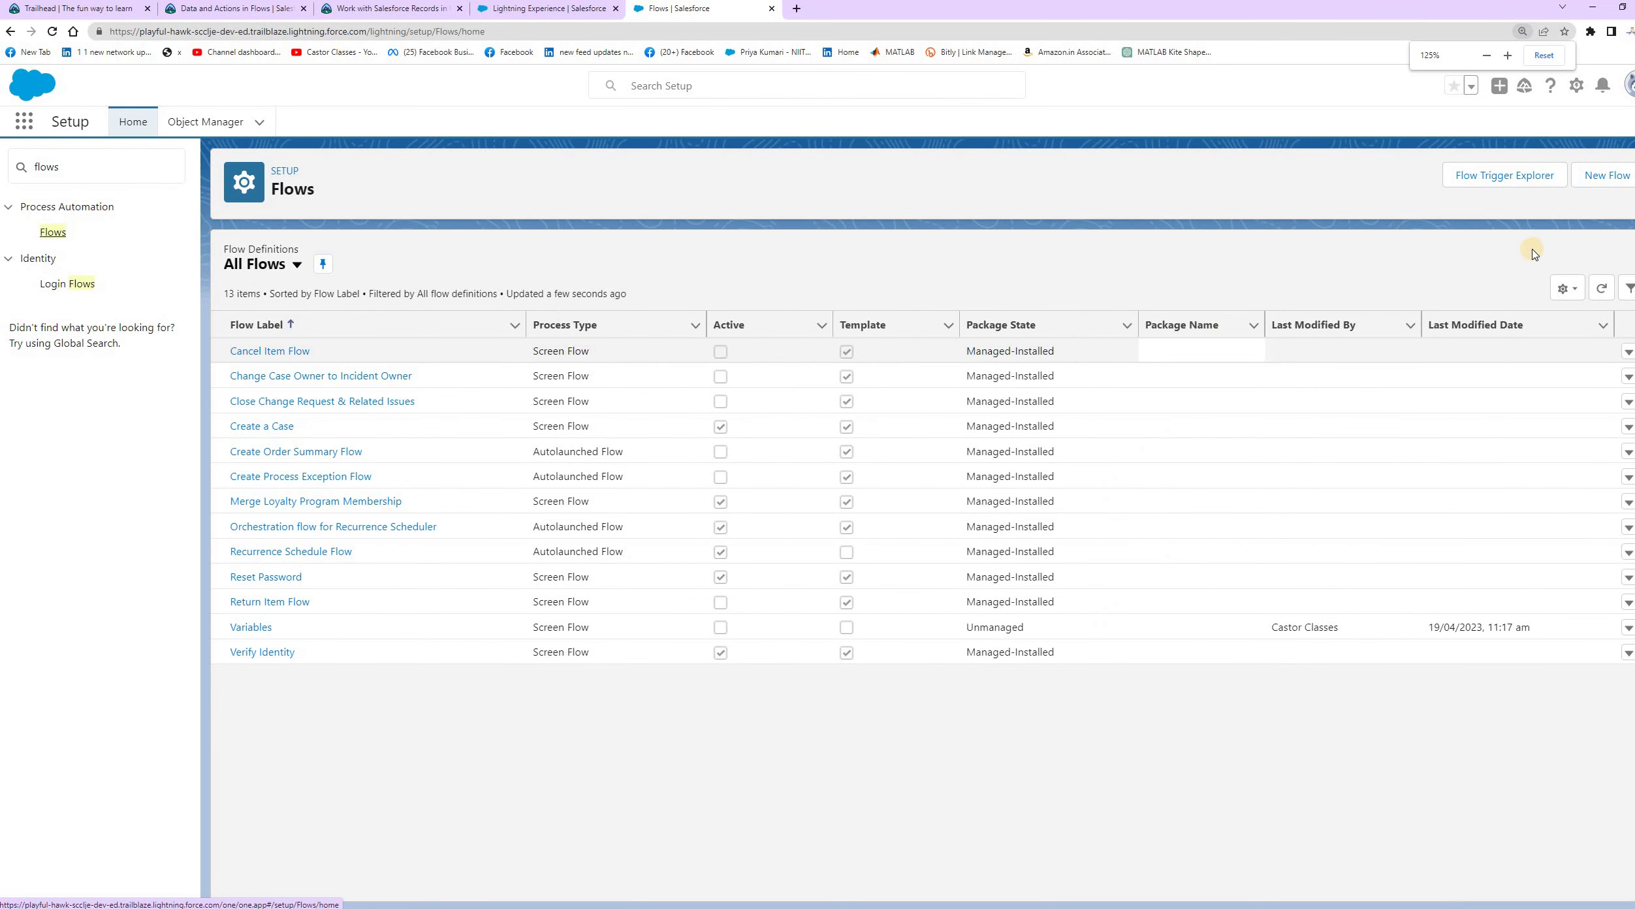
pyautogui.click(1599, 184)
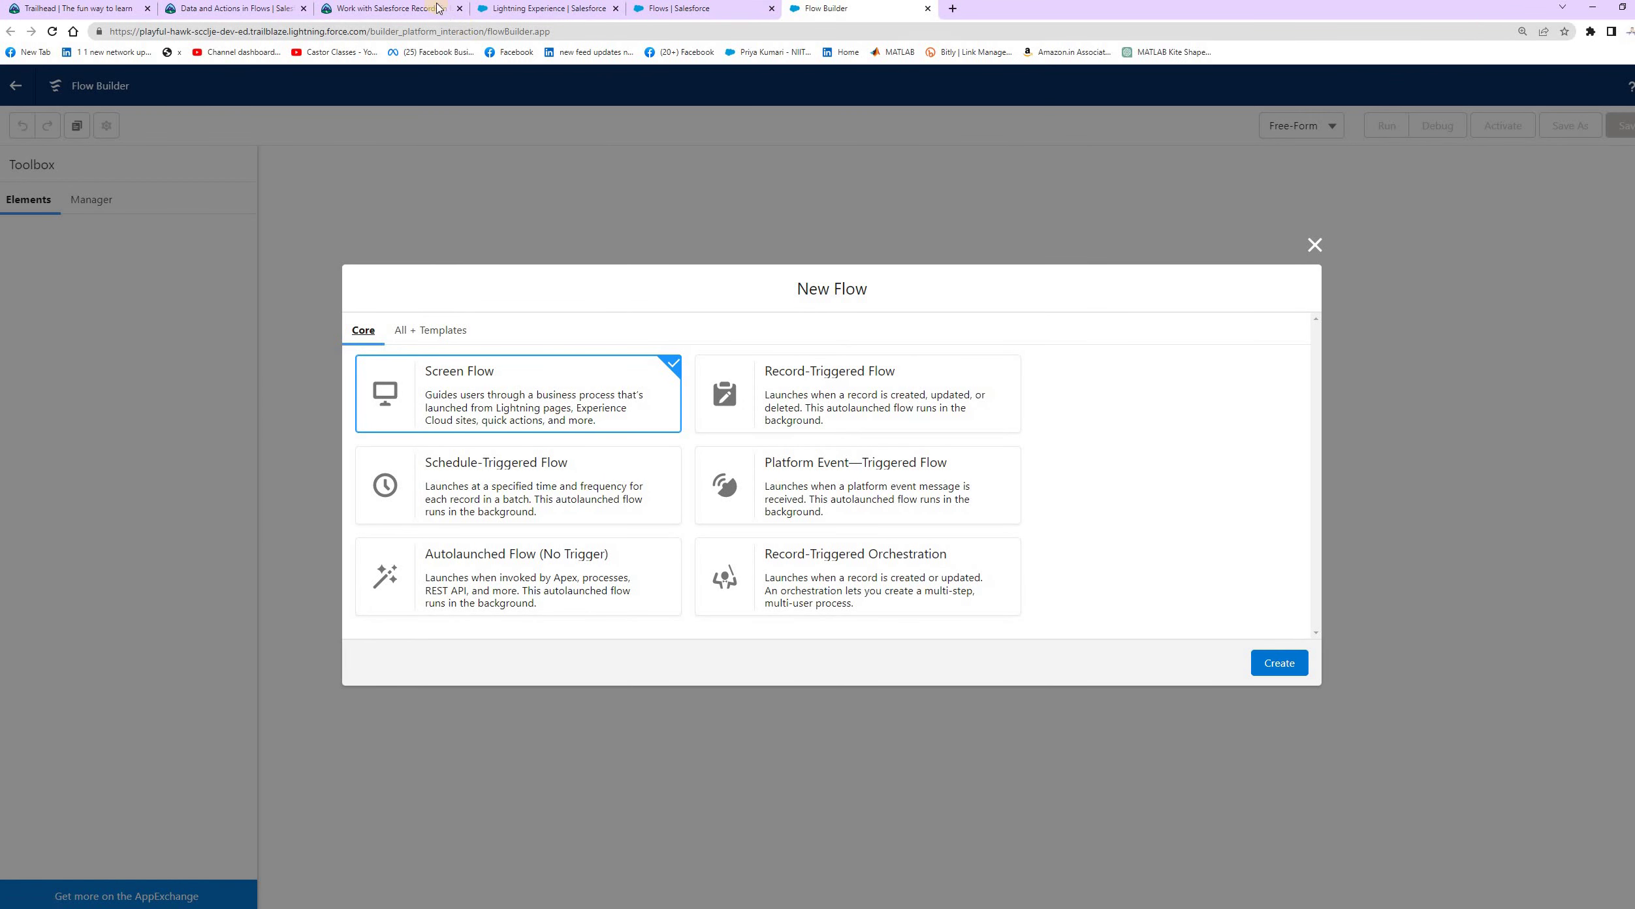
# Check the flow type required by the Trailhead challenge and create an Autolaunched Flow (No Trigger) in Flow Builder.
pyautogui.click(398, 9)
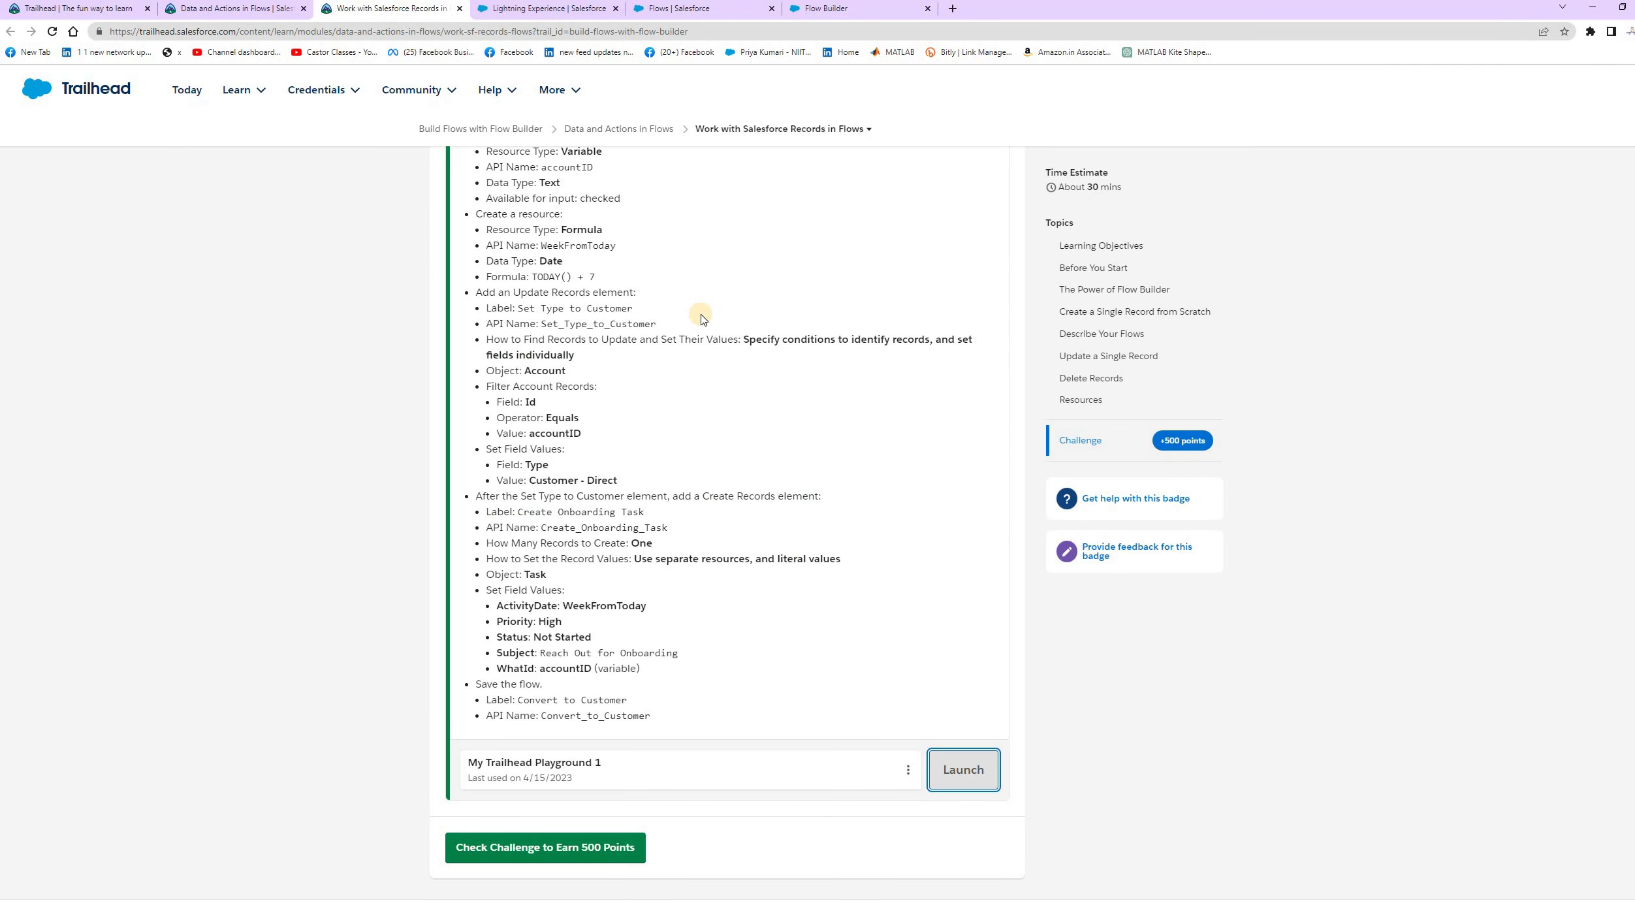
pyautogui.scroll(1, 700, 318)
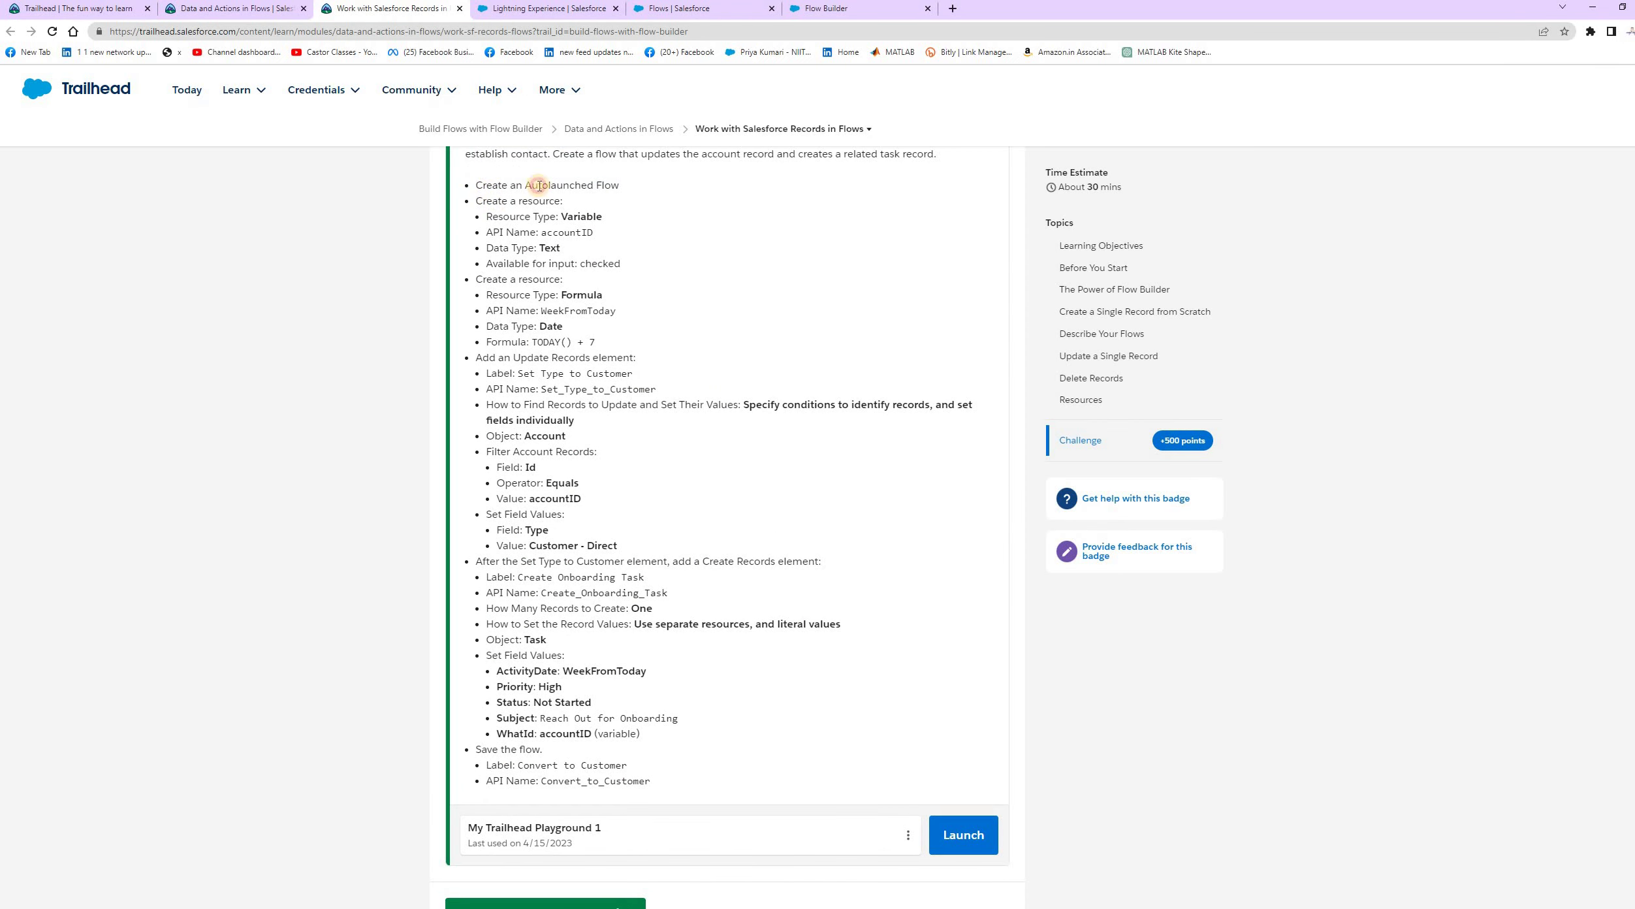
pyautogui.moveTo(476, 186); pyautogui.dragTo(620, 186)
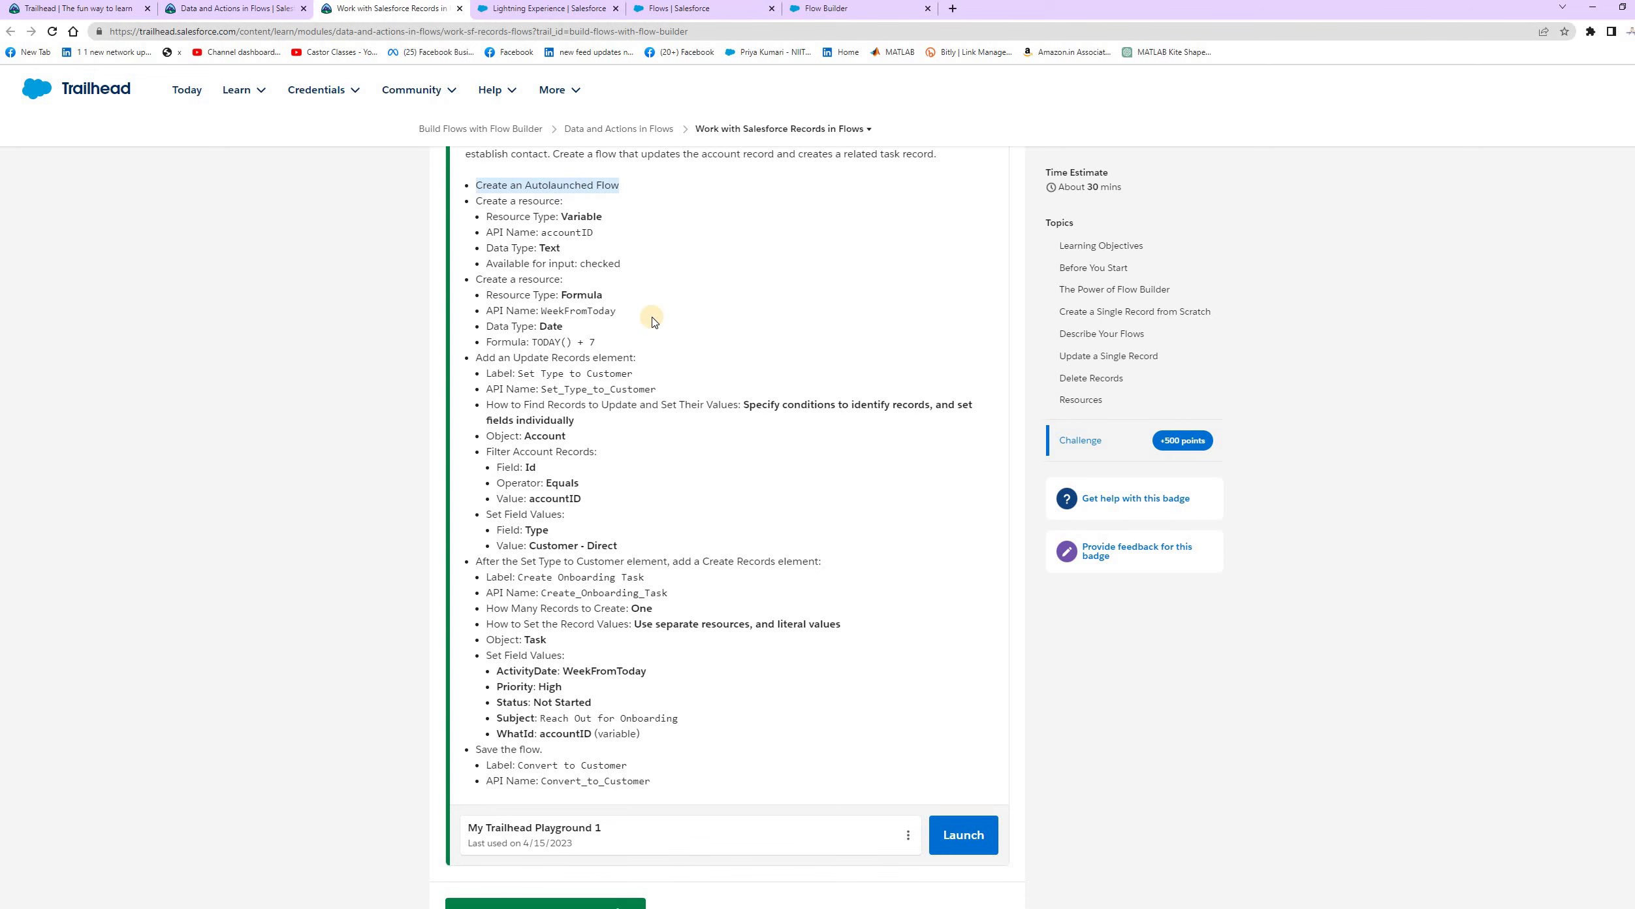
pyautogui.scroll(3, 652, 320)
pyautogui.tripleClick(542, 256)
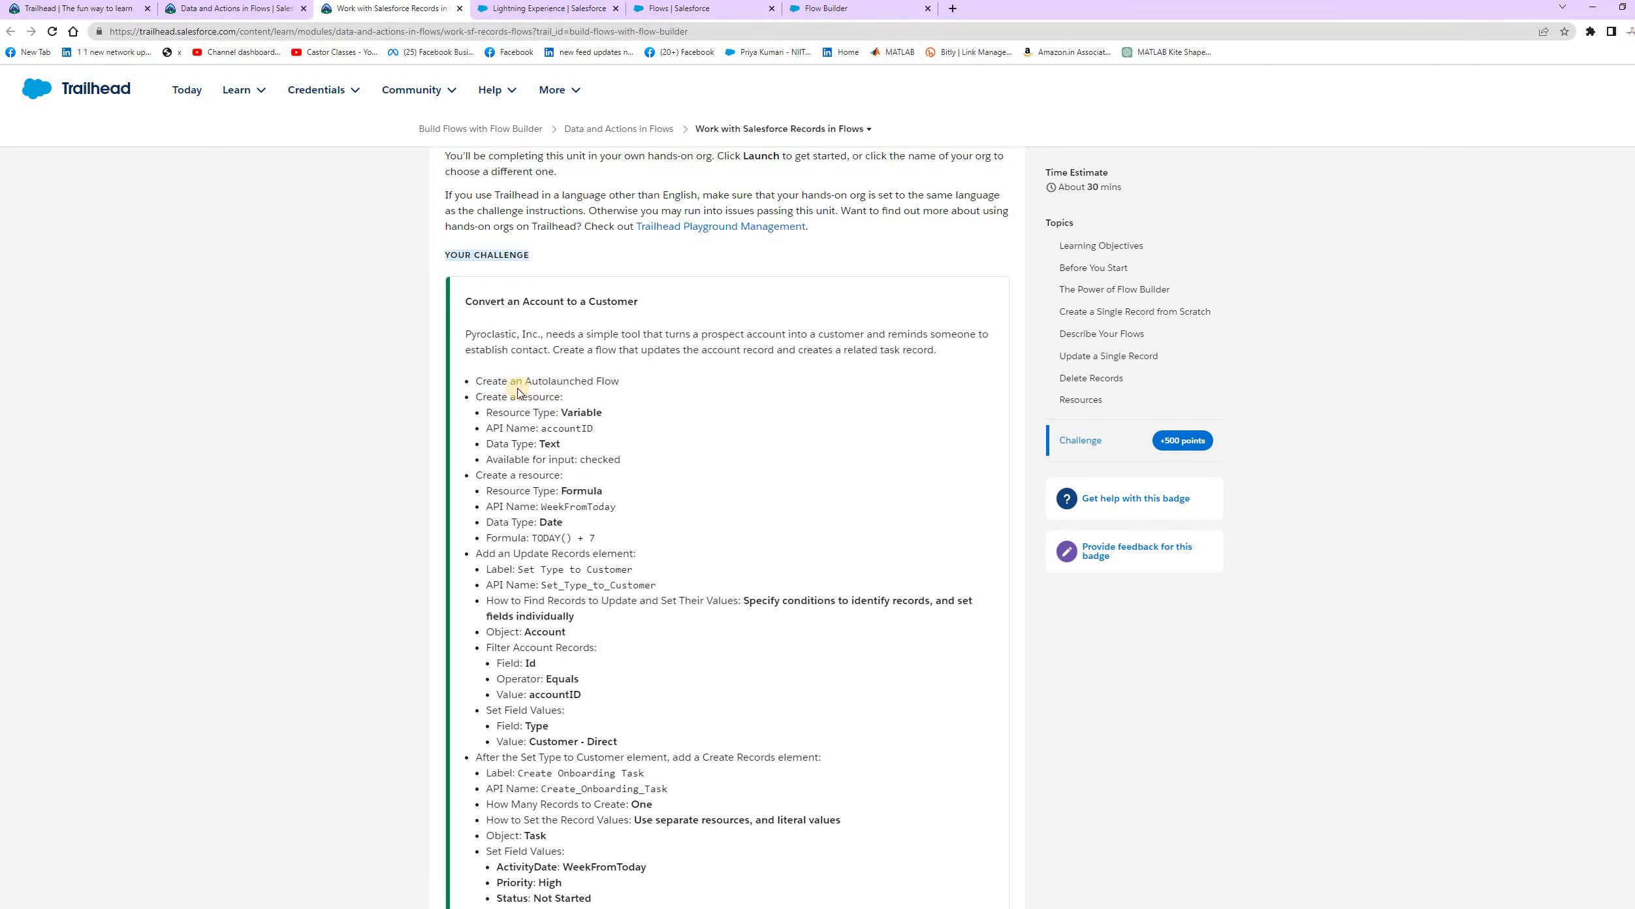
pyautogui.moveTo(471, 380); pyautogui.dragTo(619, 381)
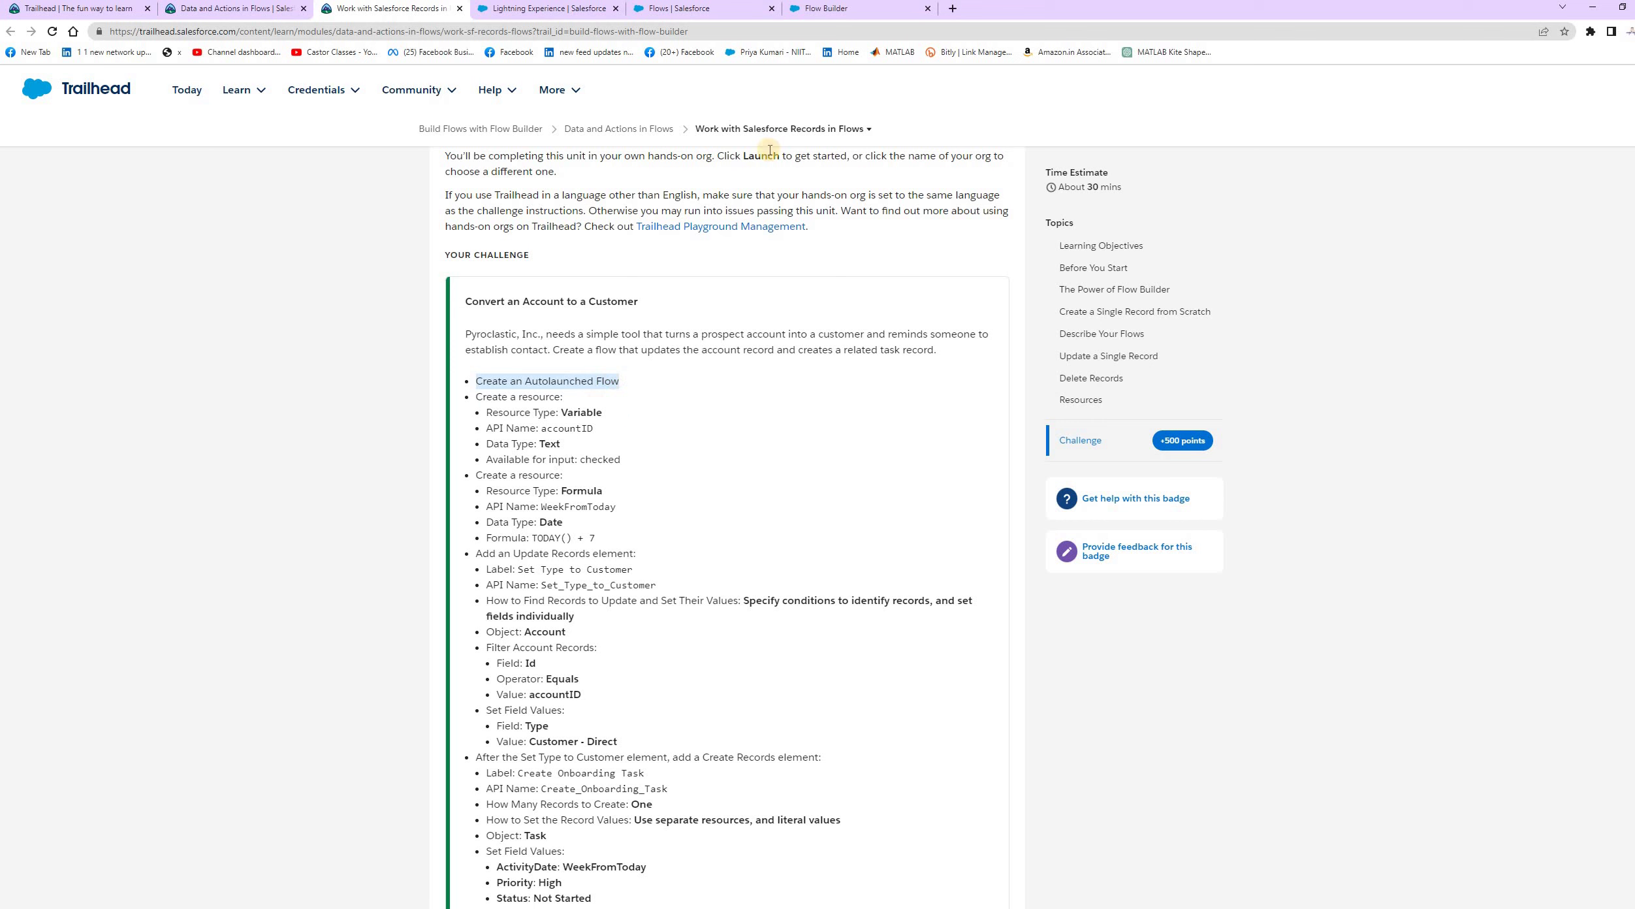
pyautogui.click(809, 20)
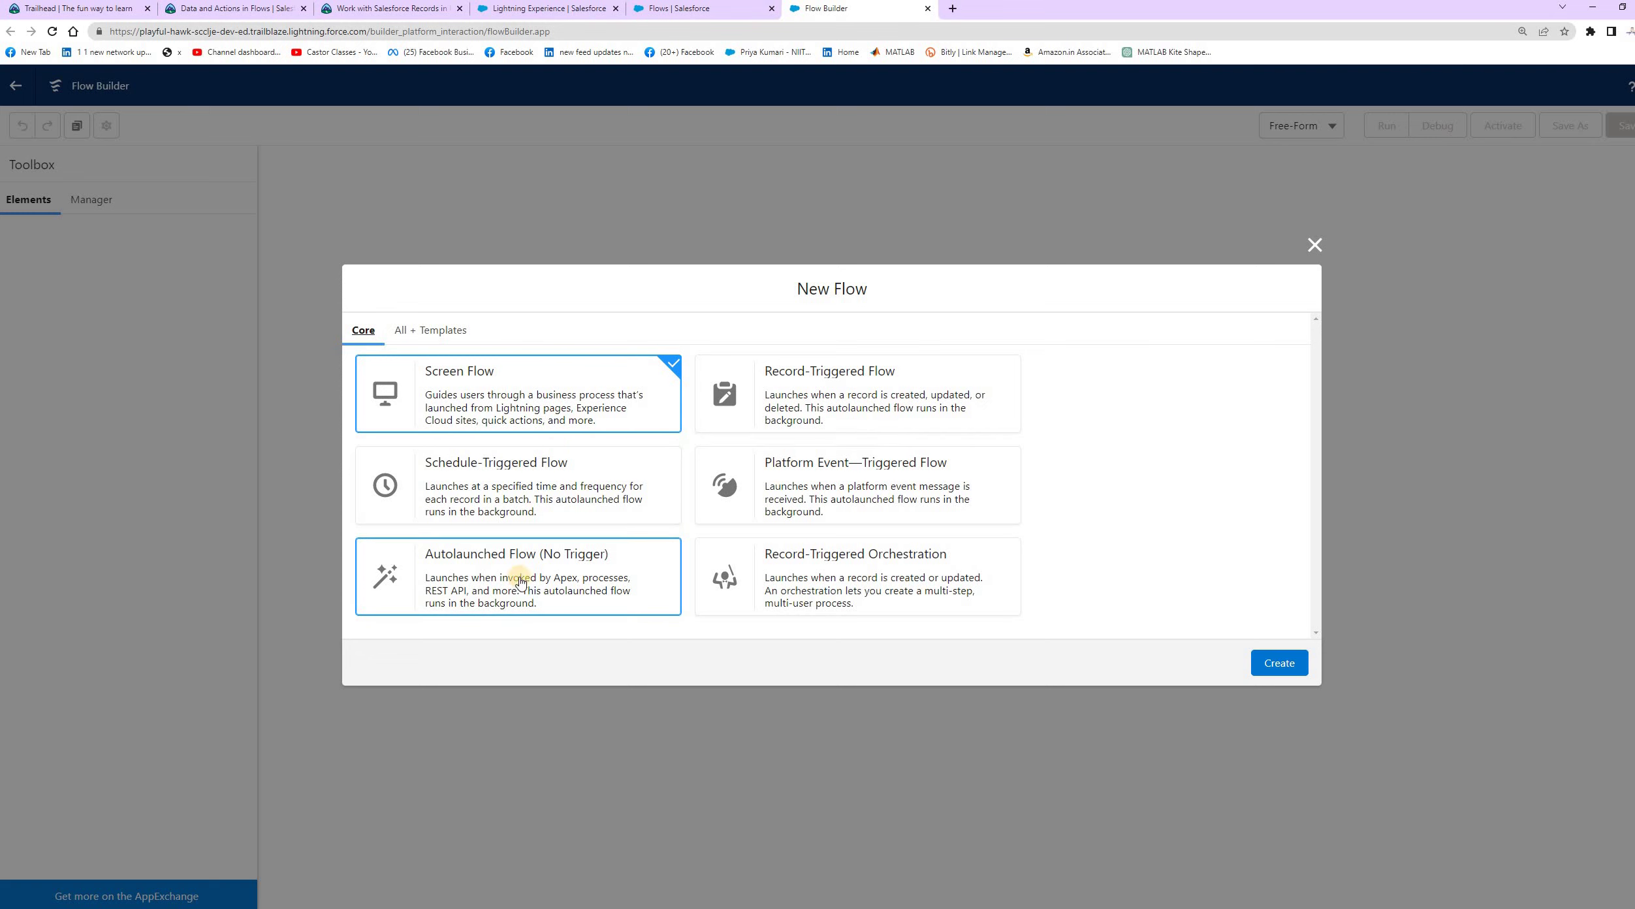
pyautogui.click(496, 552)
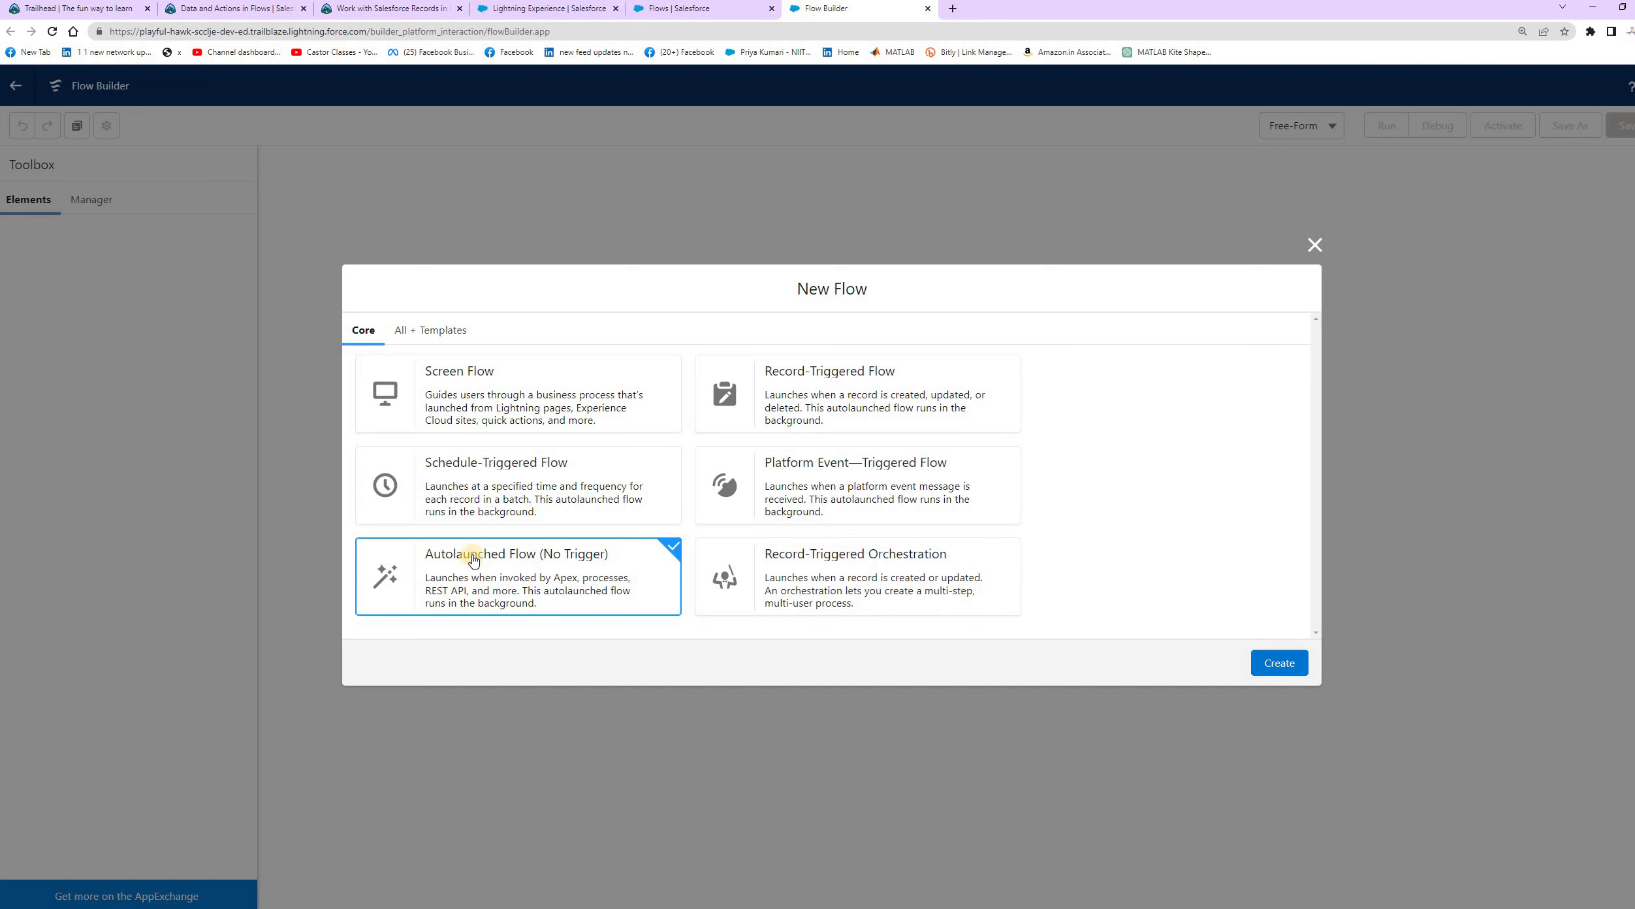
pyautogui.click(1280, 669)
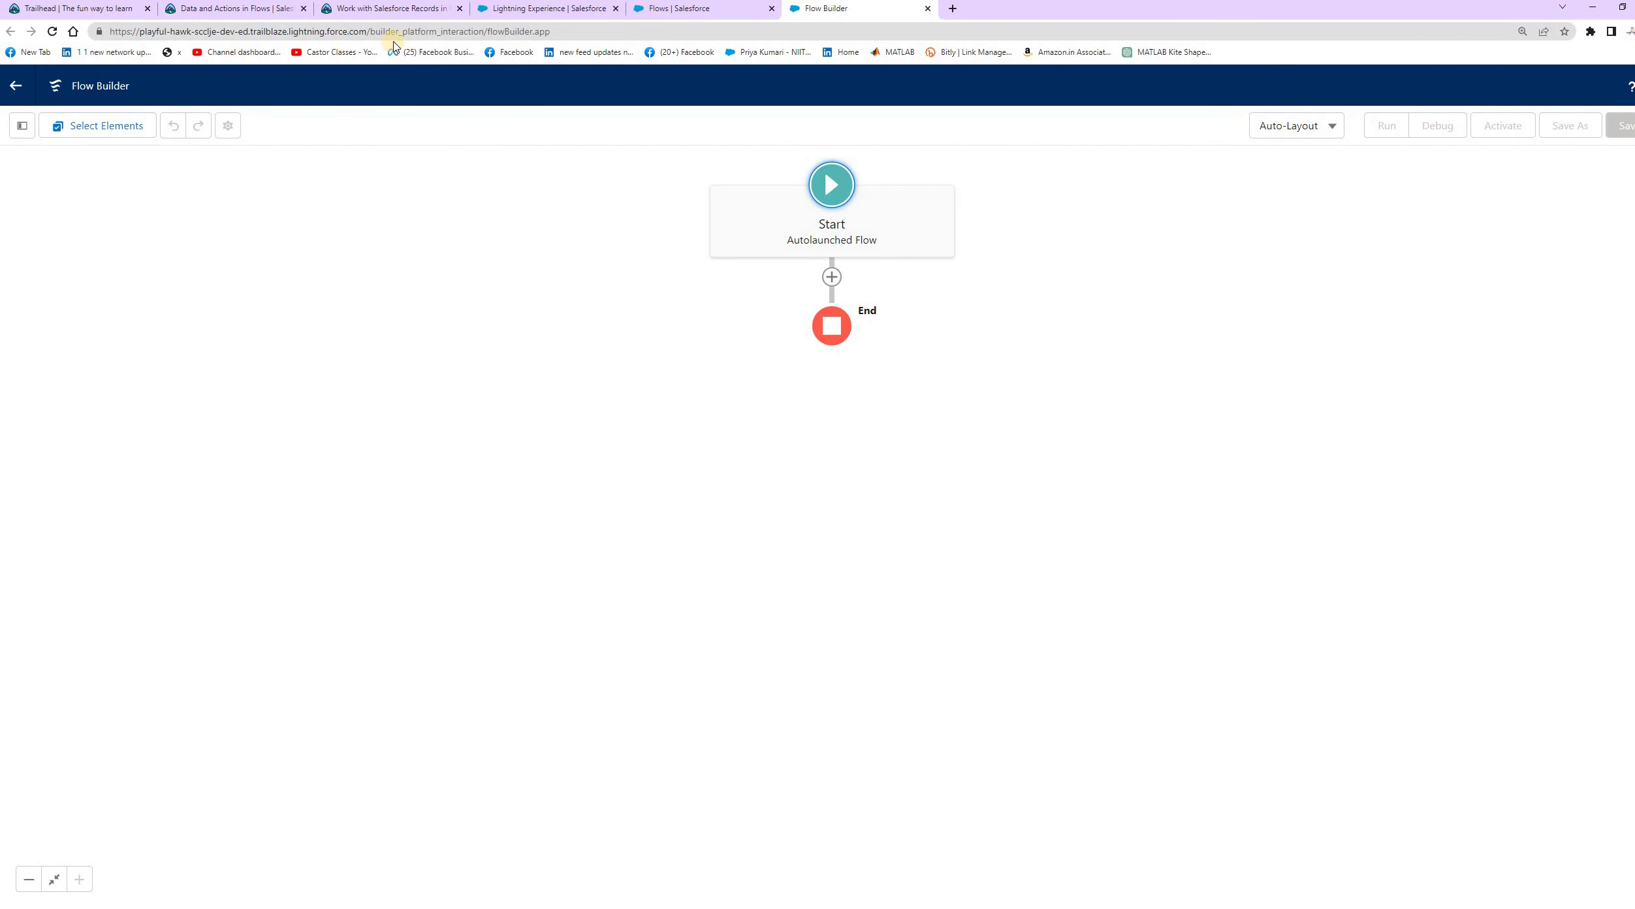
# Check the first resource required by the challenge and start a new flow resource with the resource type Variable.
pyautogui.click(384, 9)
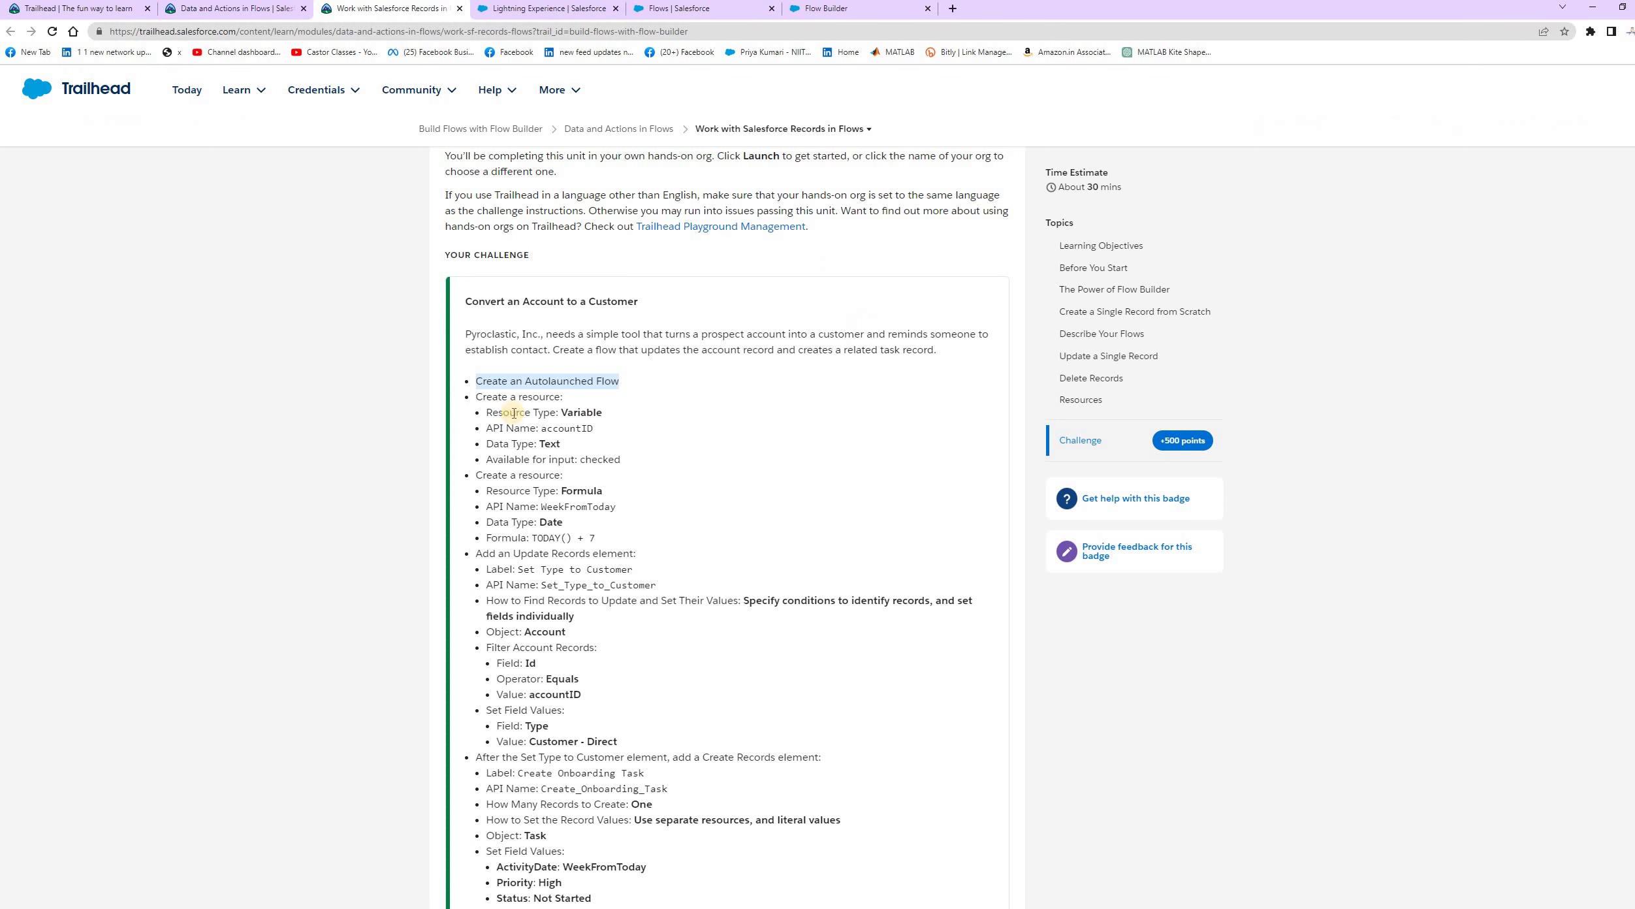
pyautogui.moveTo(480, 397); pyautogui.dragTo(559, 399)
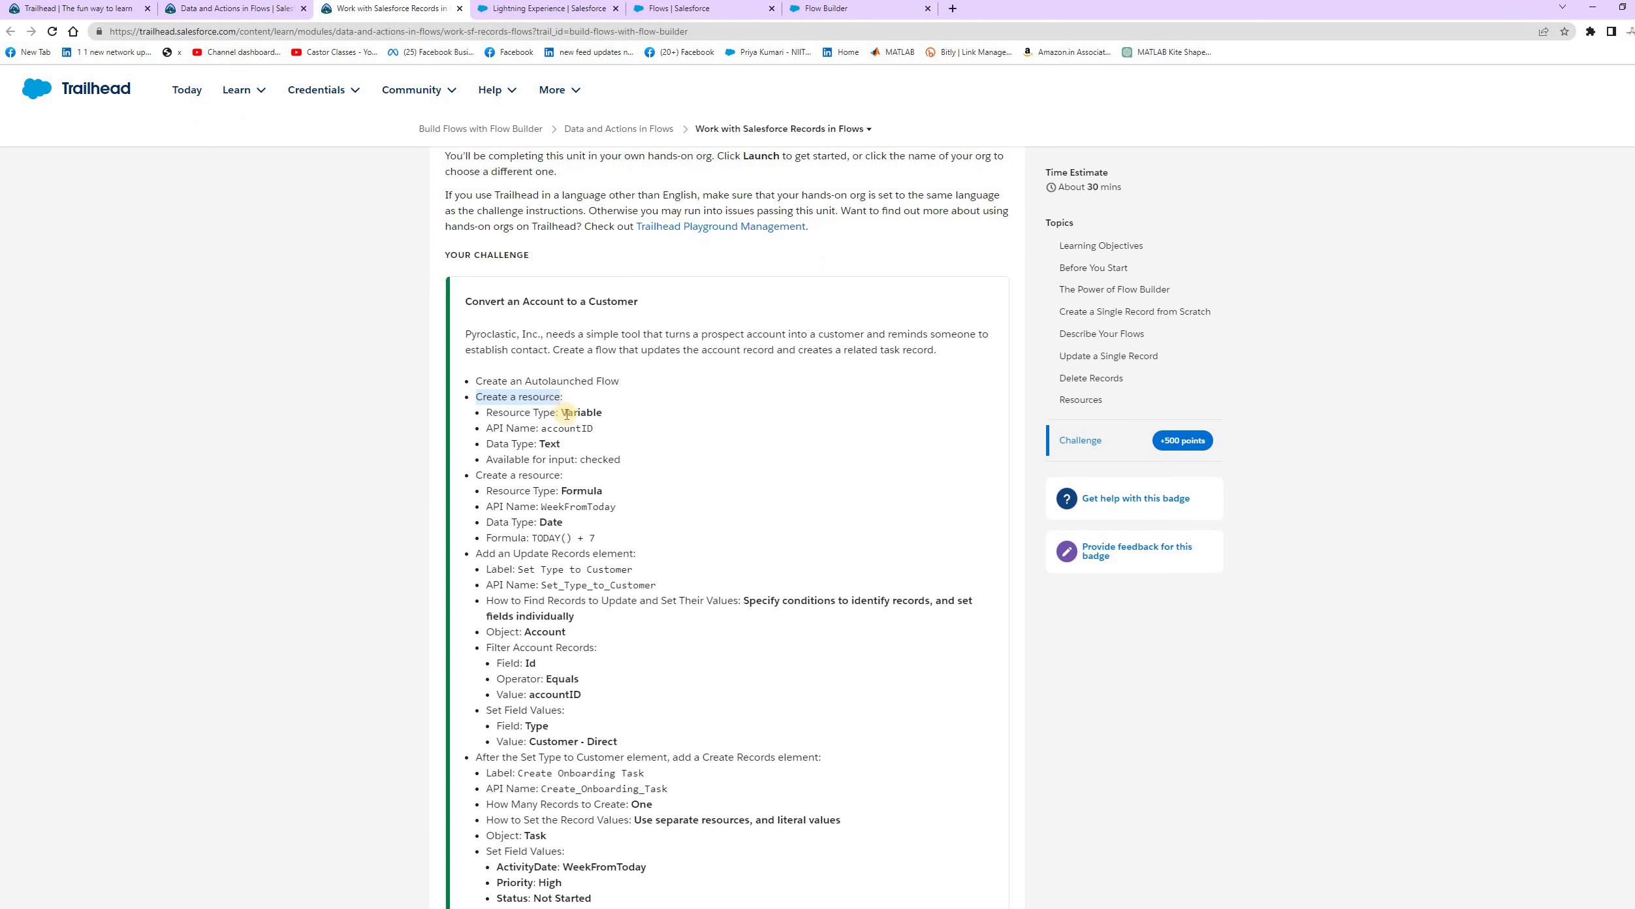
pyautogui.click(540, 400)
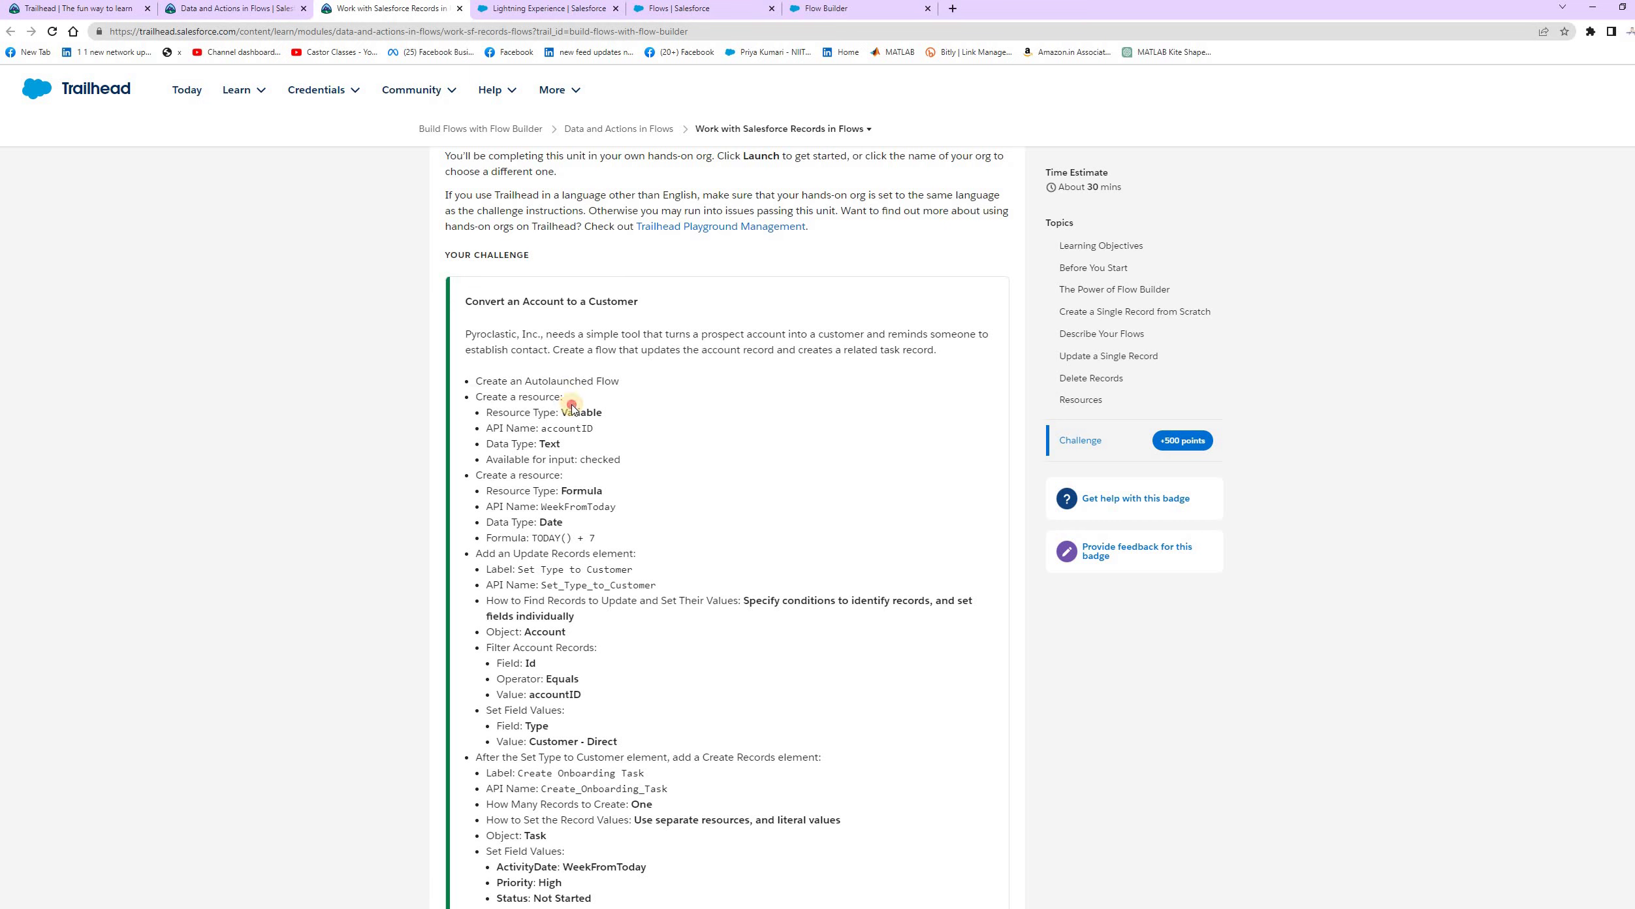
pyautogui.tripleClick(526, 400)
pyautogui.click(500, 395)
pyautogui.tripleClick(555, 397)
pyautogui.moveTo(487, 417); pyautogui.dragTo(603, 413)
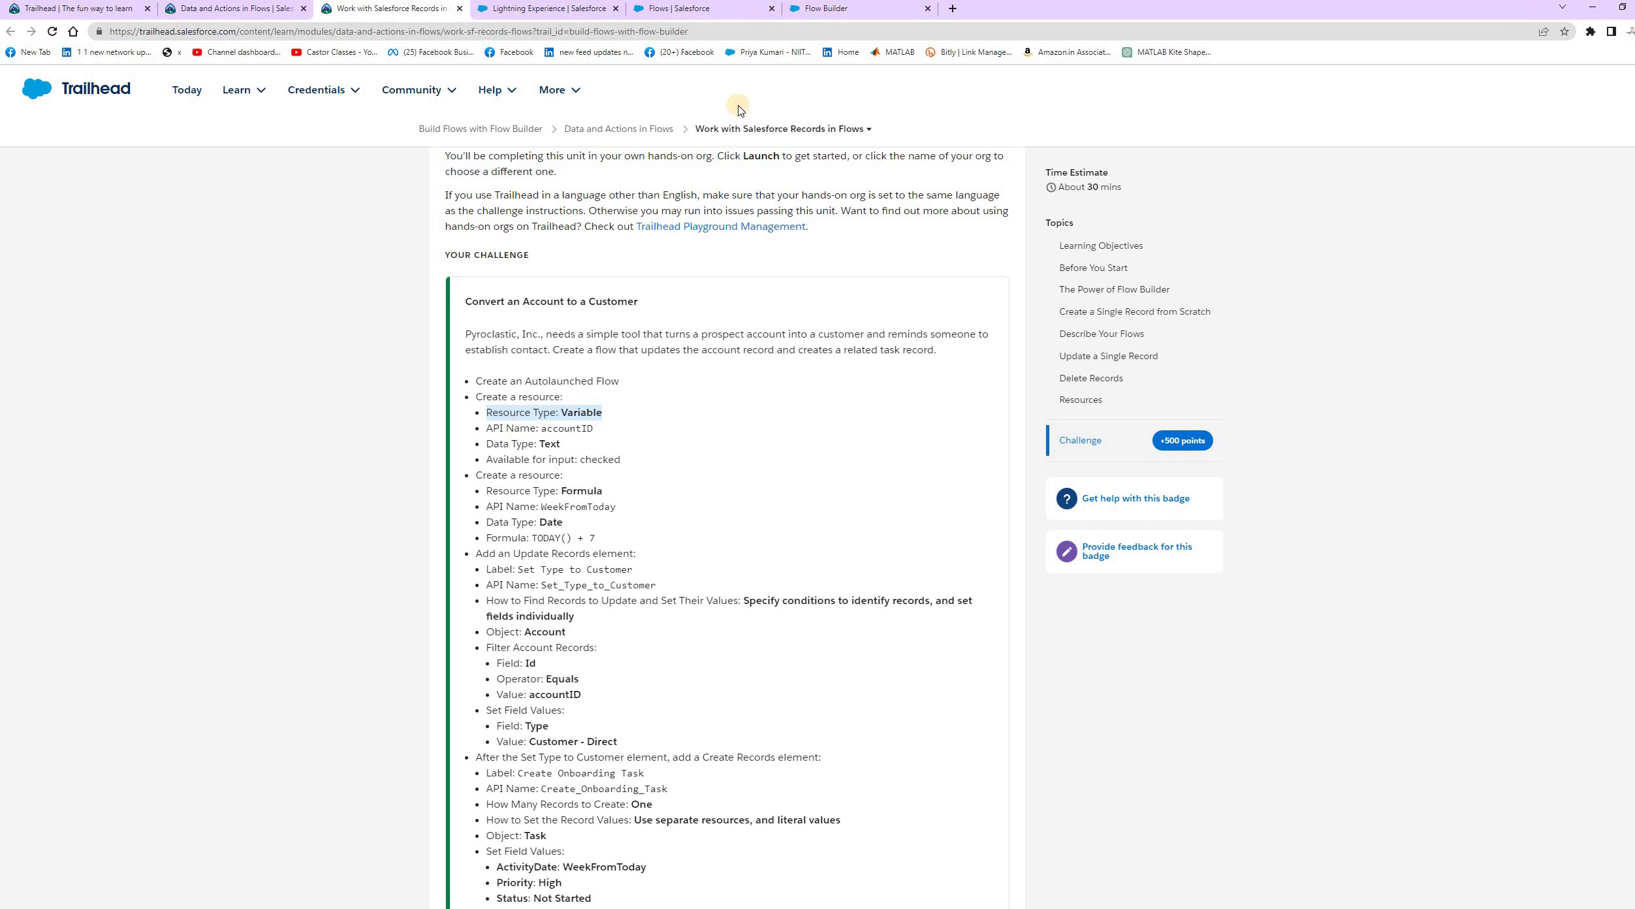
pyautogui.click(836, 10)
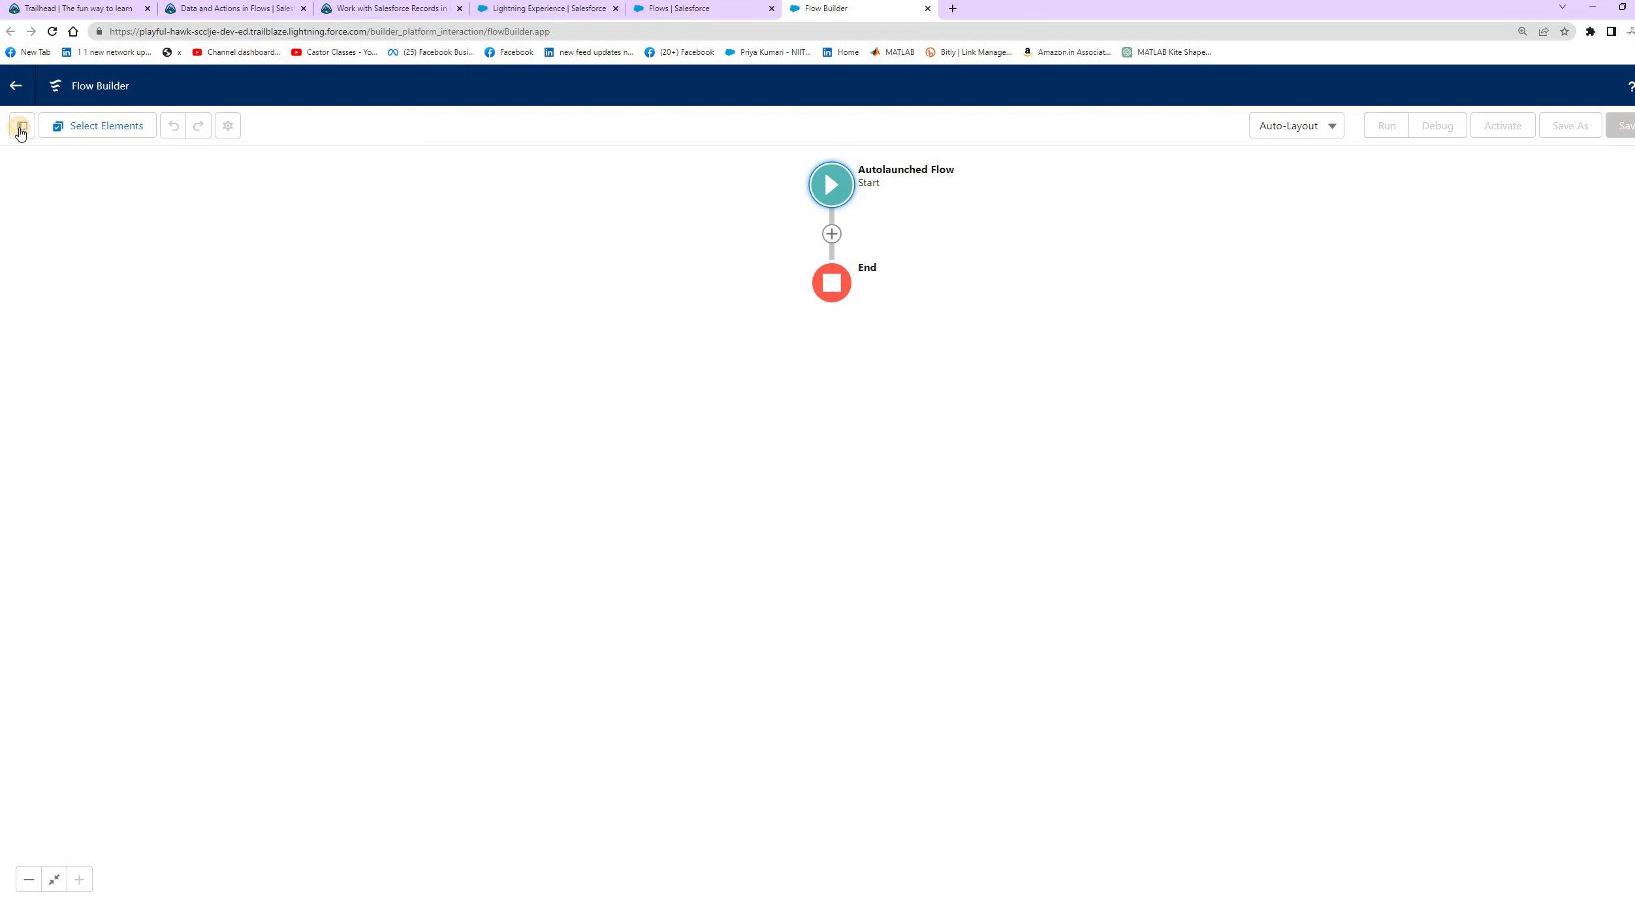
pyautogui.click(21, 128)
pyautogui.click(80, 276)
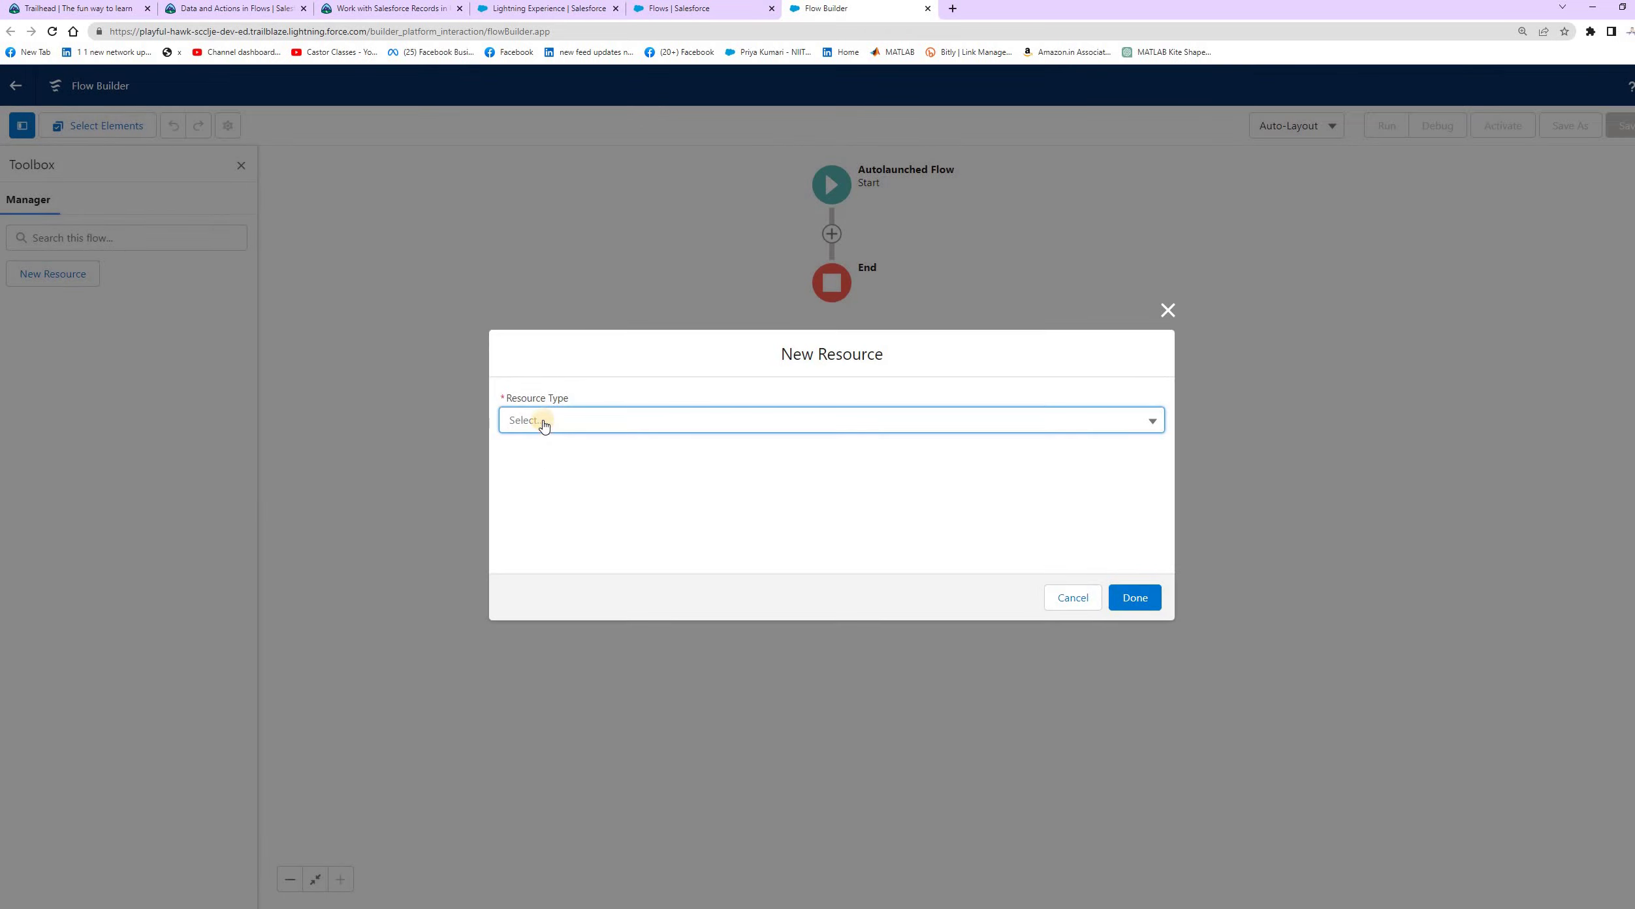
pyautogui.click(544, 421)
pyautogui.click(574, 448)
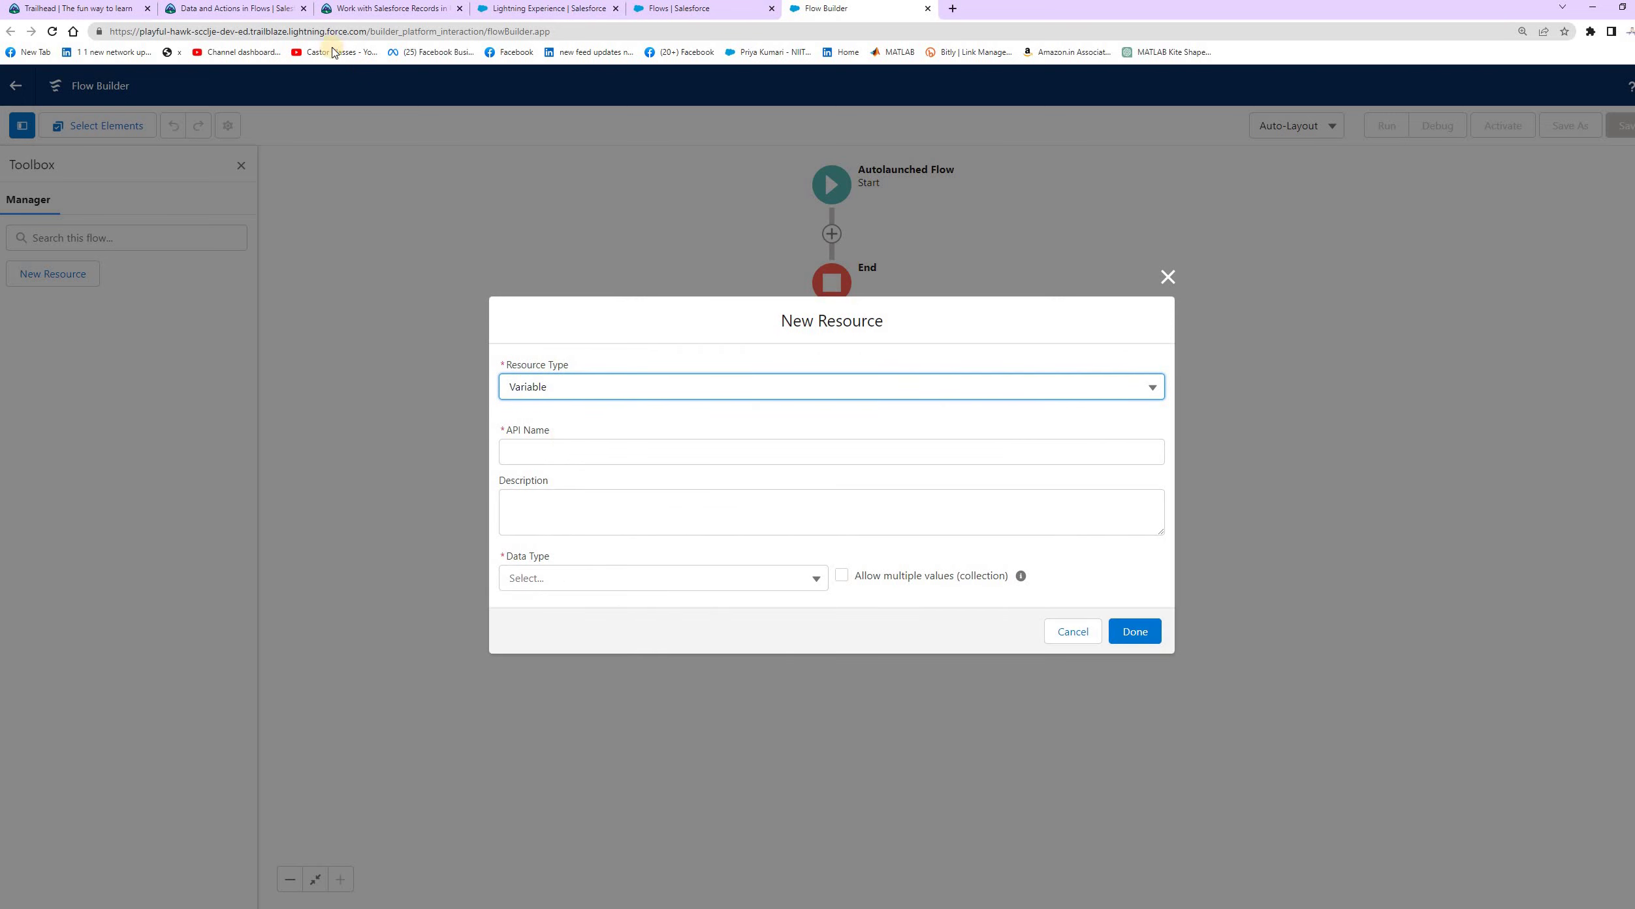
# Copy the first resource's API name from the Trailhead challenge and set the new variable's API name to accountID.
pyautogui.click(507, 16)
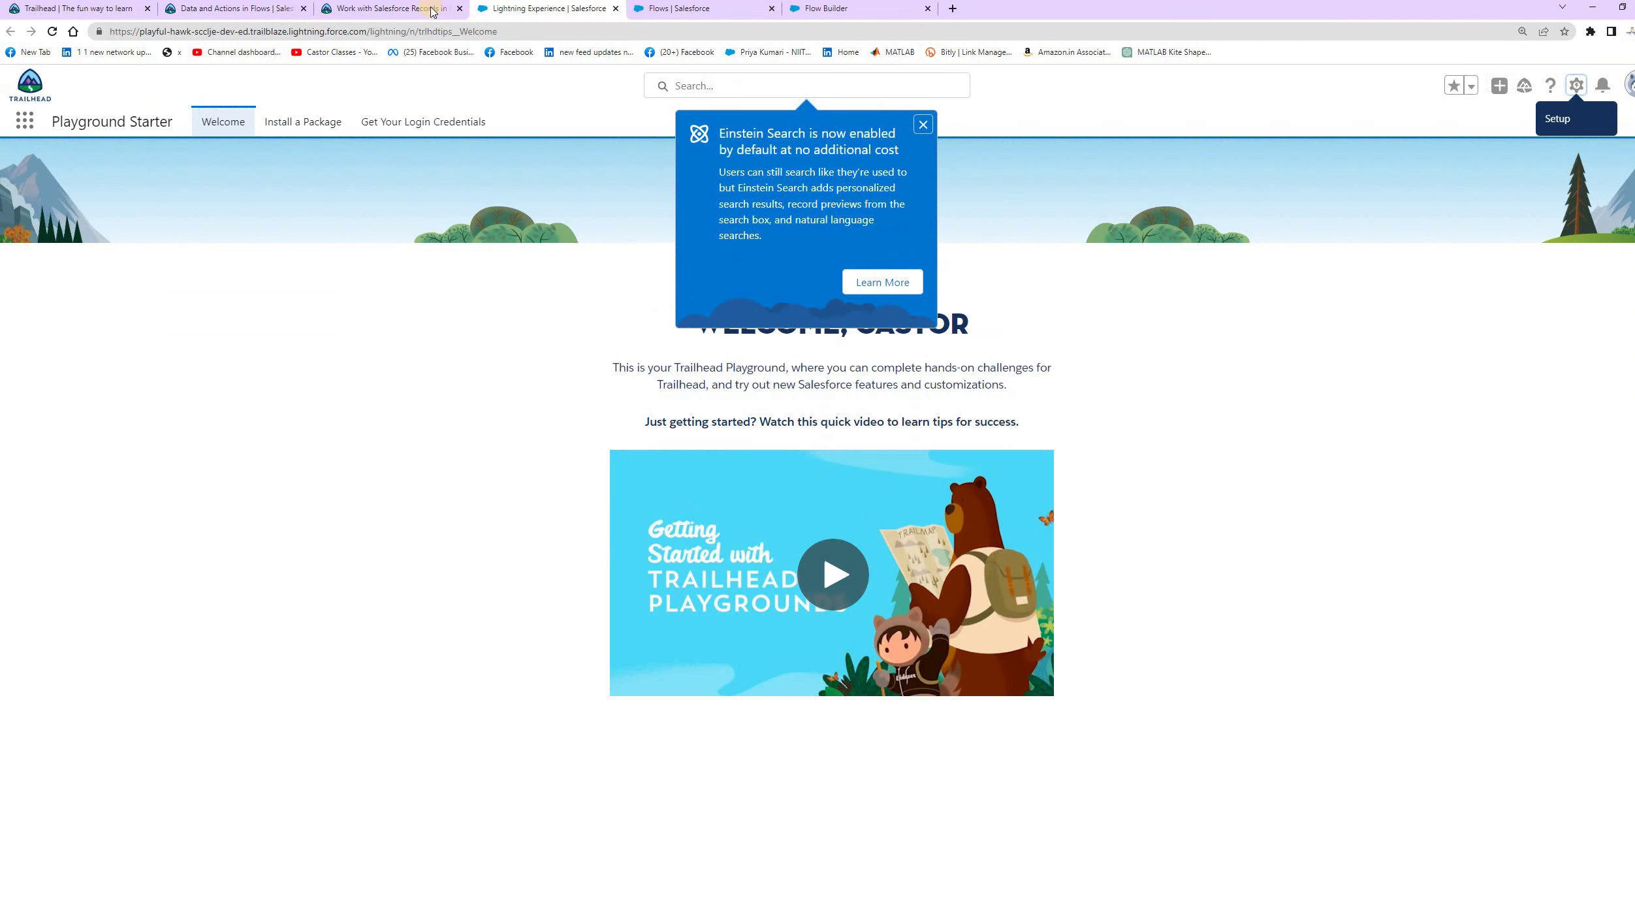
pyautogui.click(425, 10)
pyautogui.scroll(-4, 747, 359)
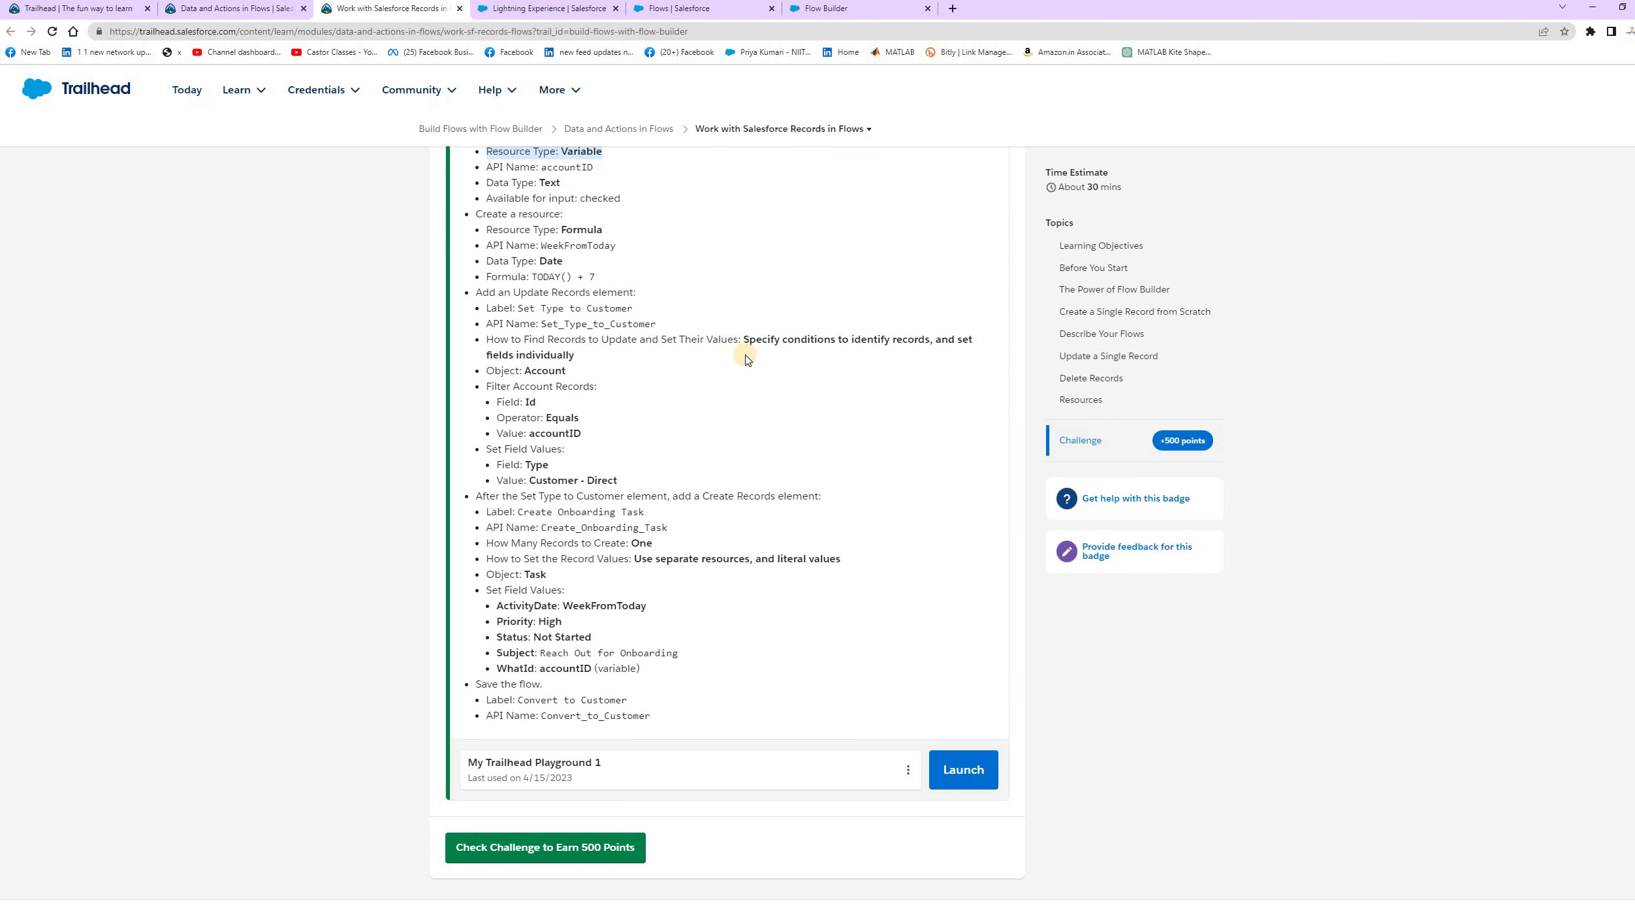
pyautogui.scroll(2, 747, 359)
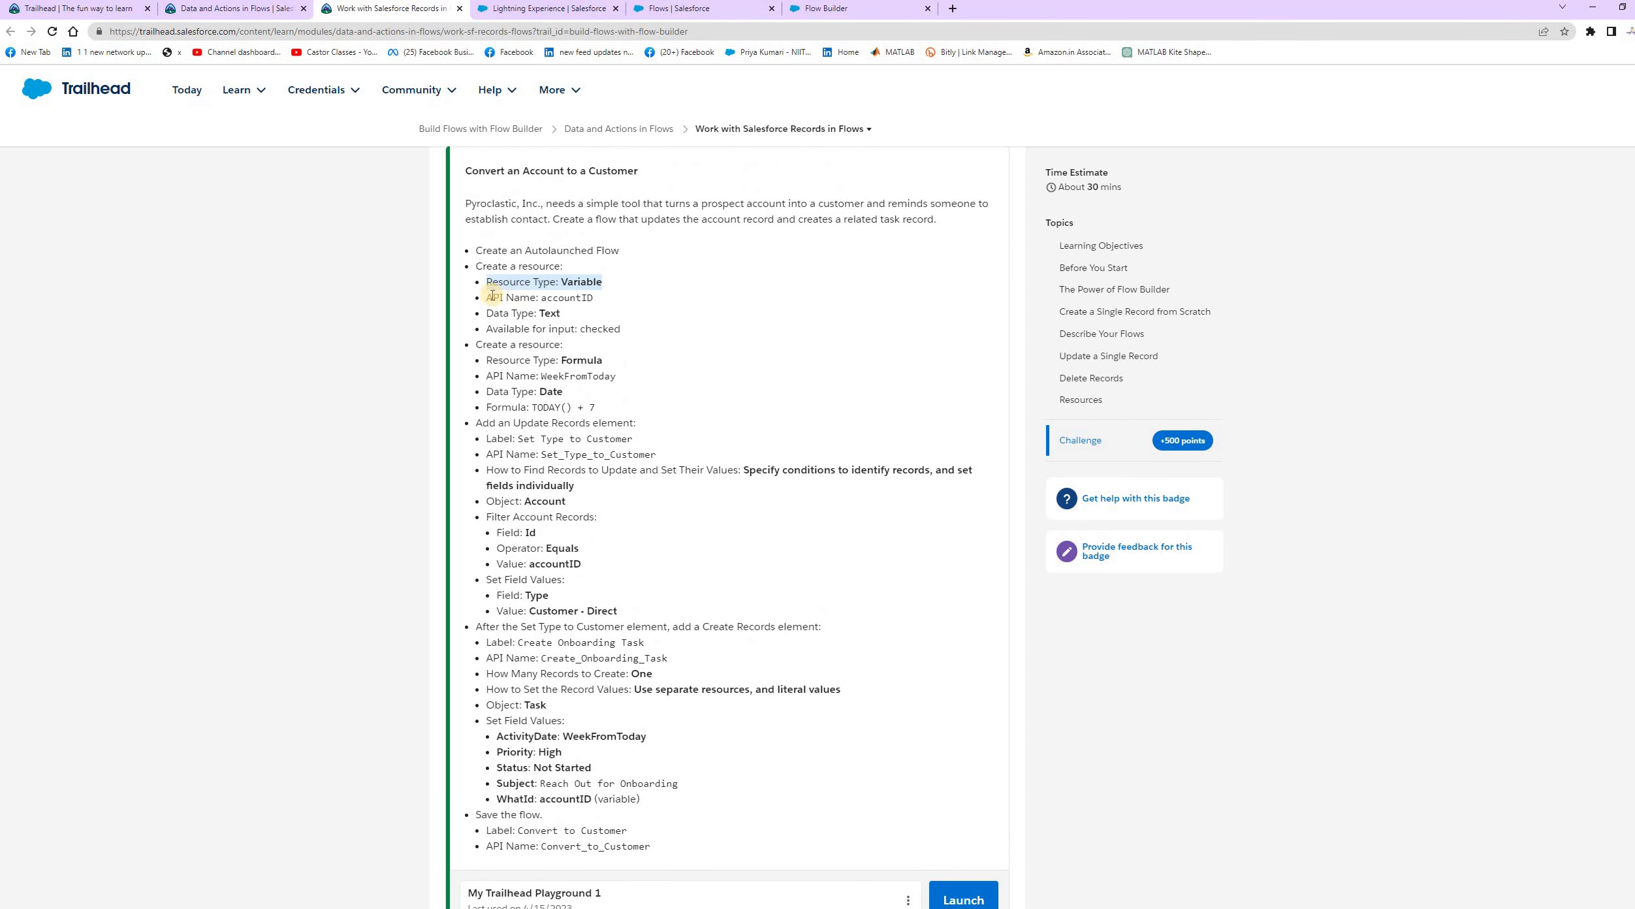
pyautogui.moveTo(492, 295); pyautogui.dragTo(600, 302)
pyautogui.click(549, 292)
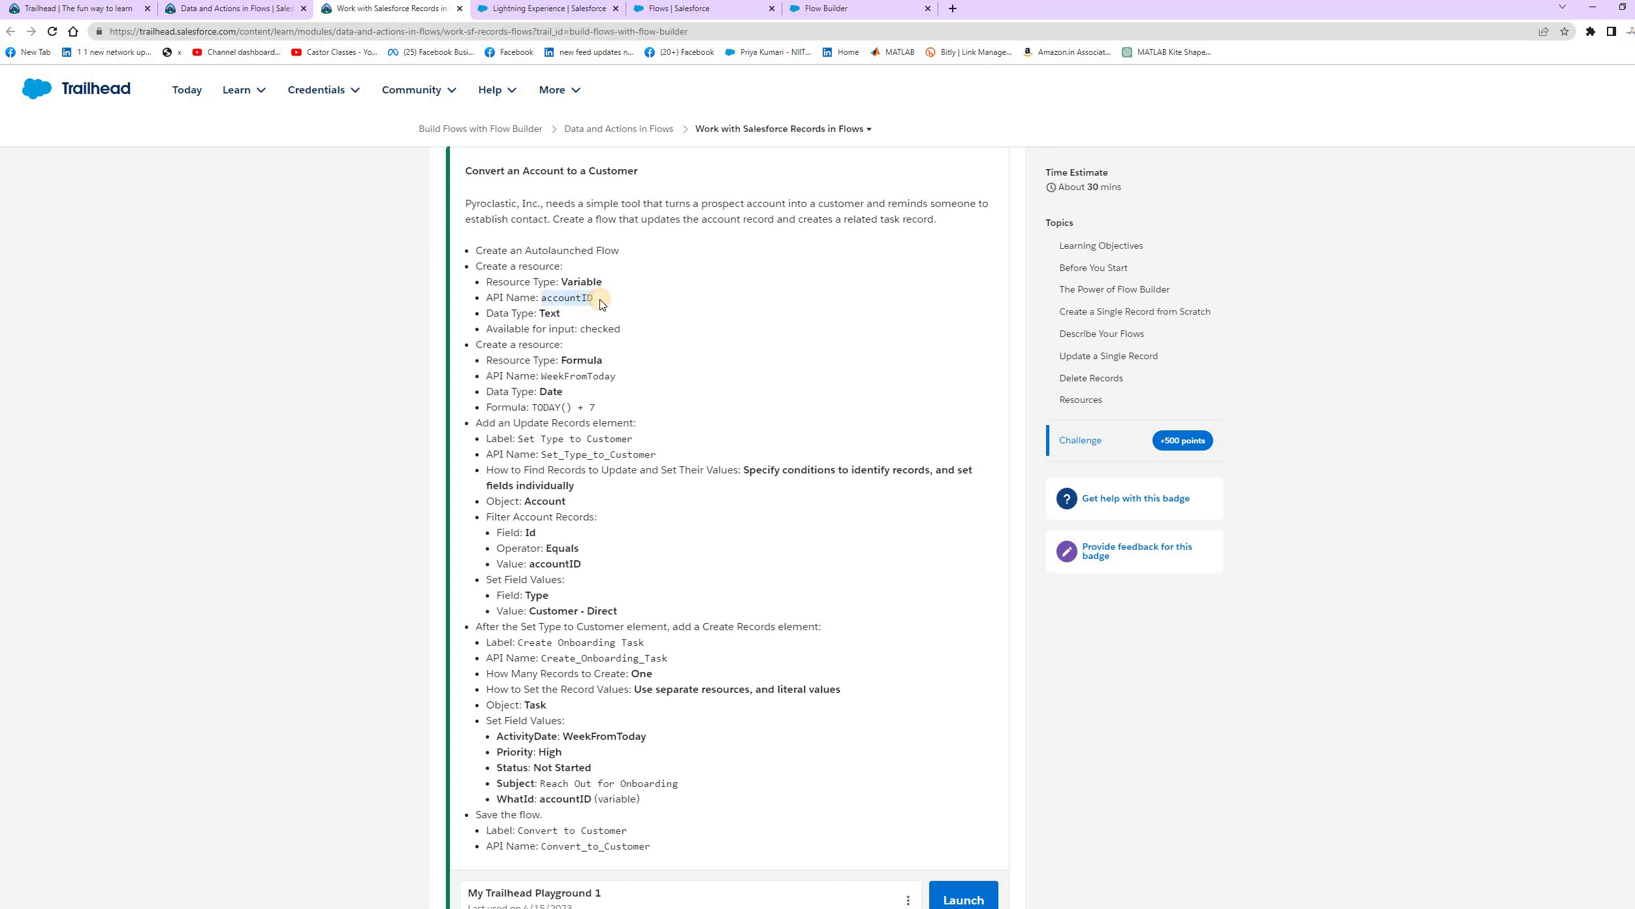
pyautogui.click(829, 12)
pyautogui.click(586, 461)
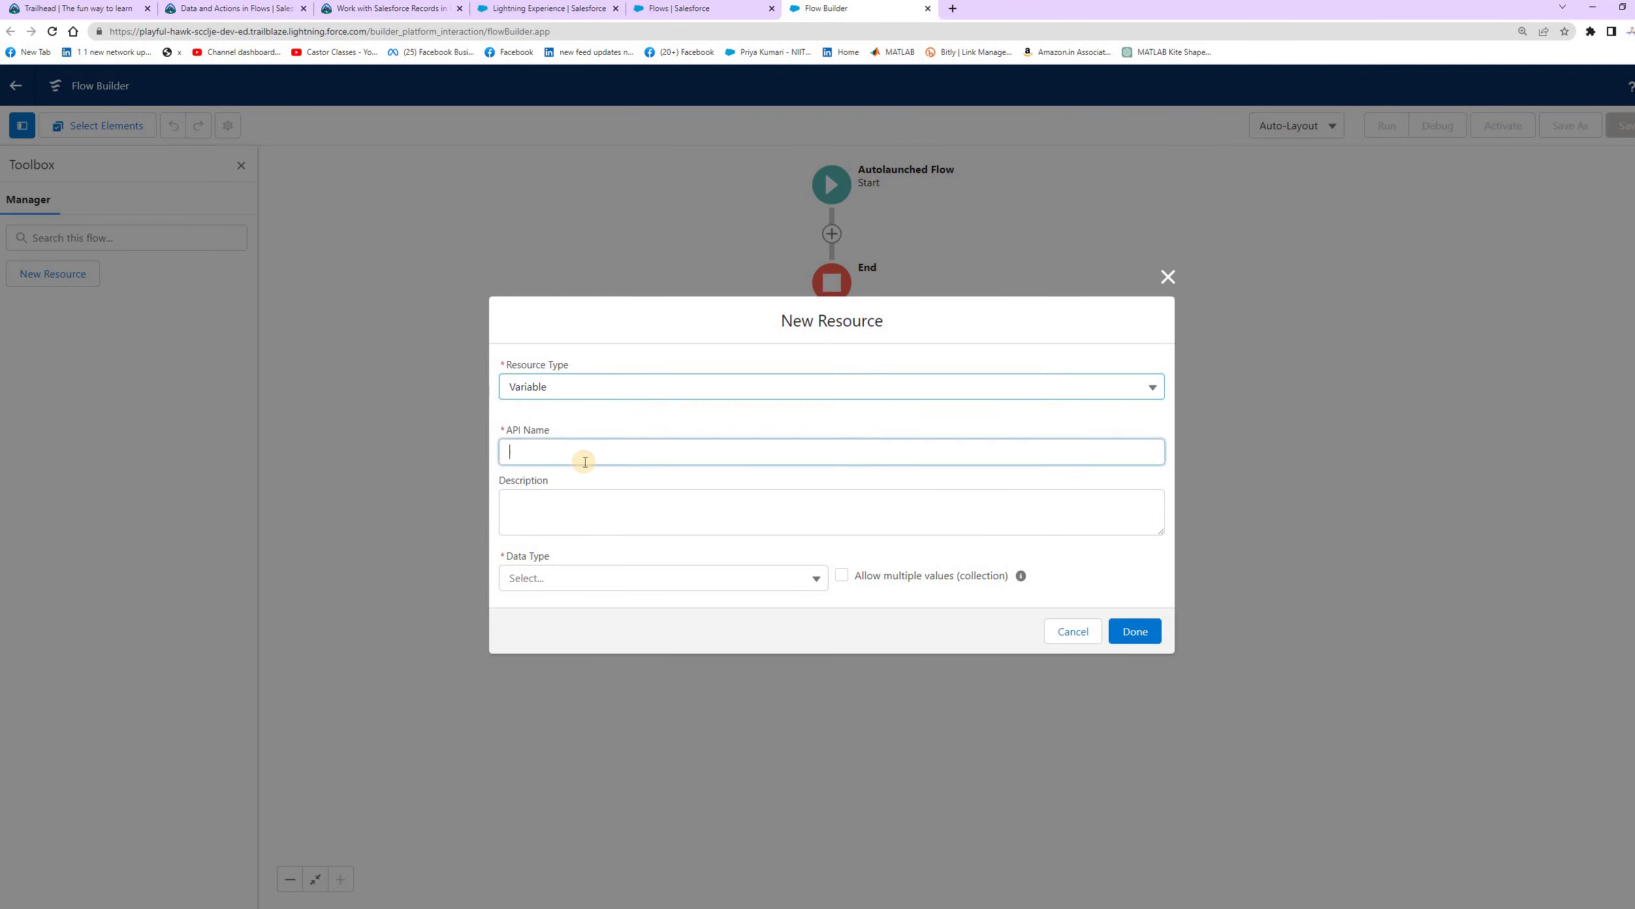
# Check the data type required by the challenge and set the accountID variable's data type to Text.
pyautogui.click(369, 9)
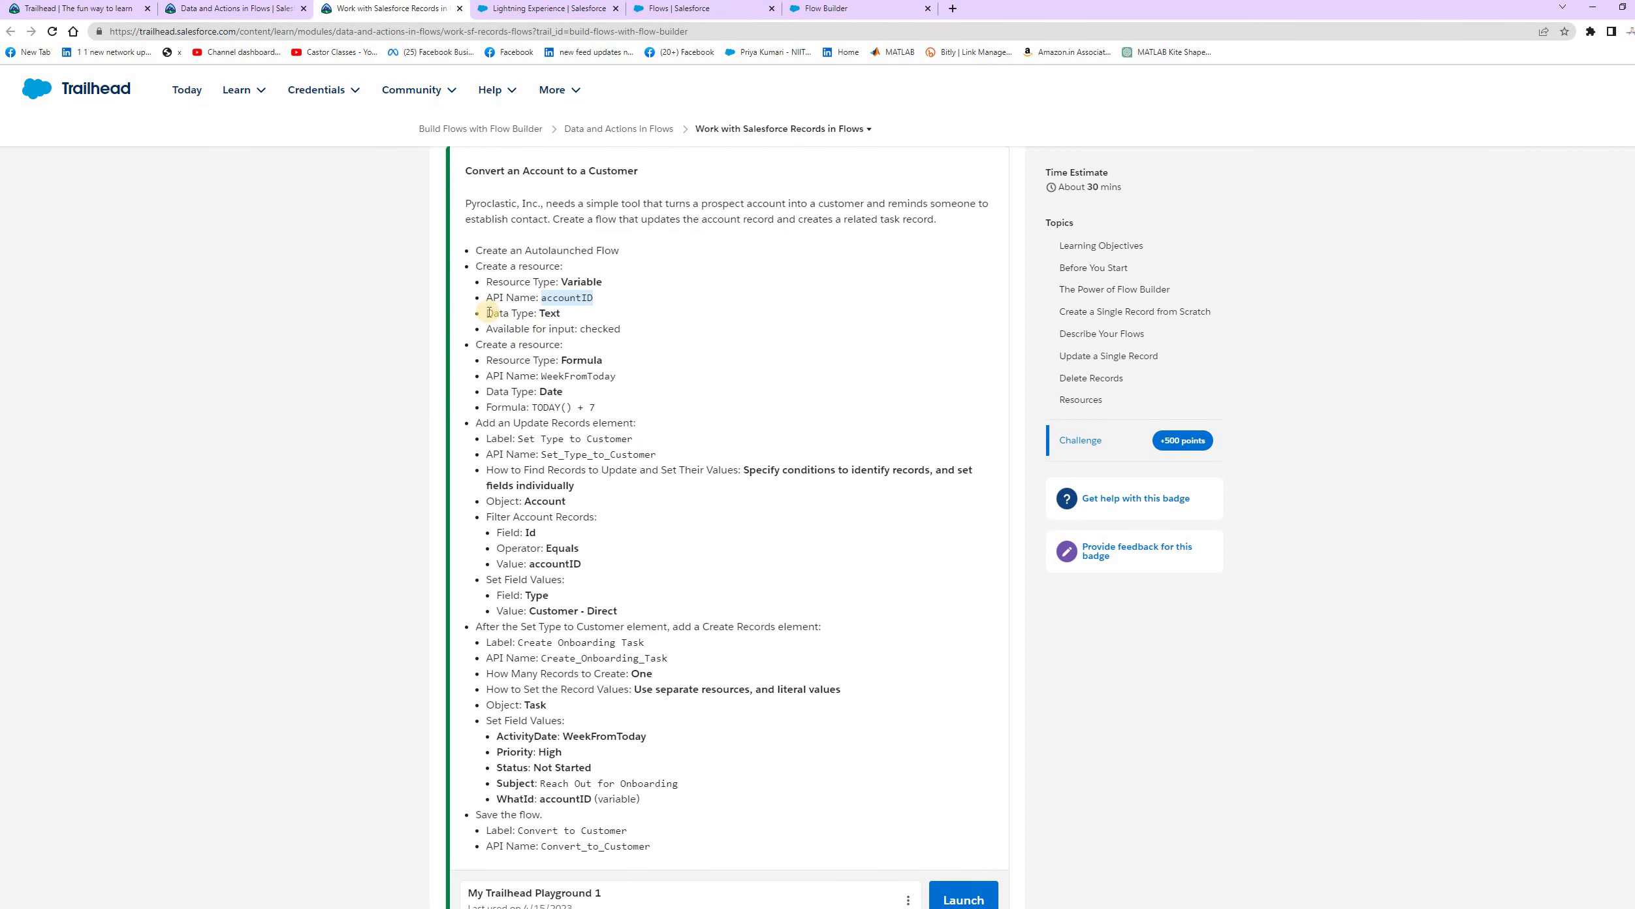
pyautogui.moveTo(485, 313); pyautogui.dragTo(563, 318)
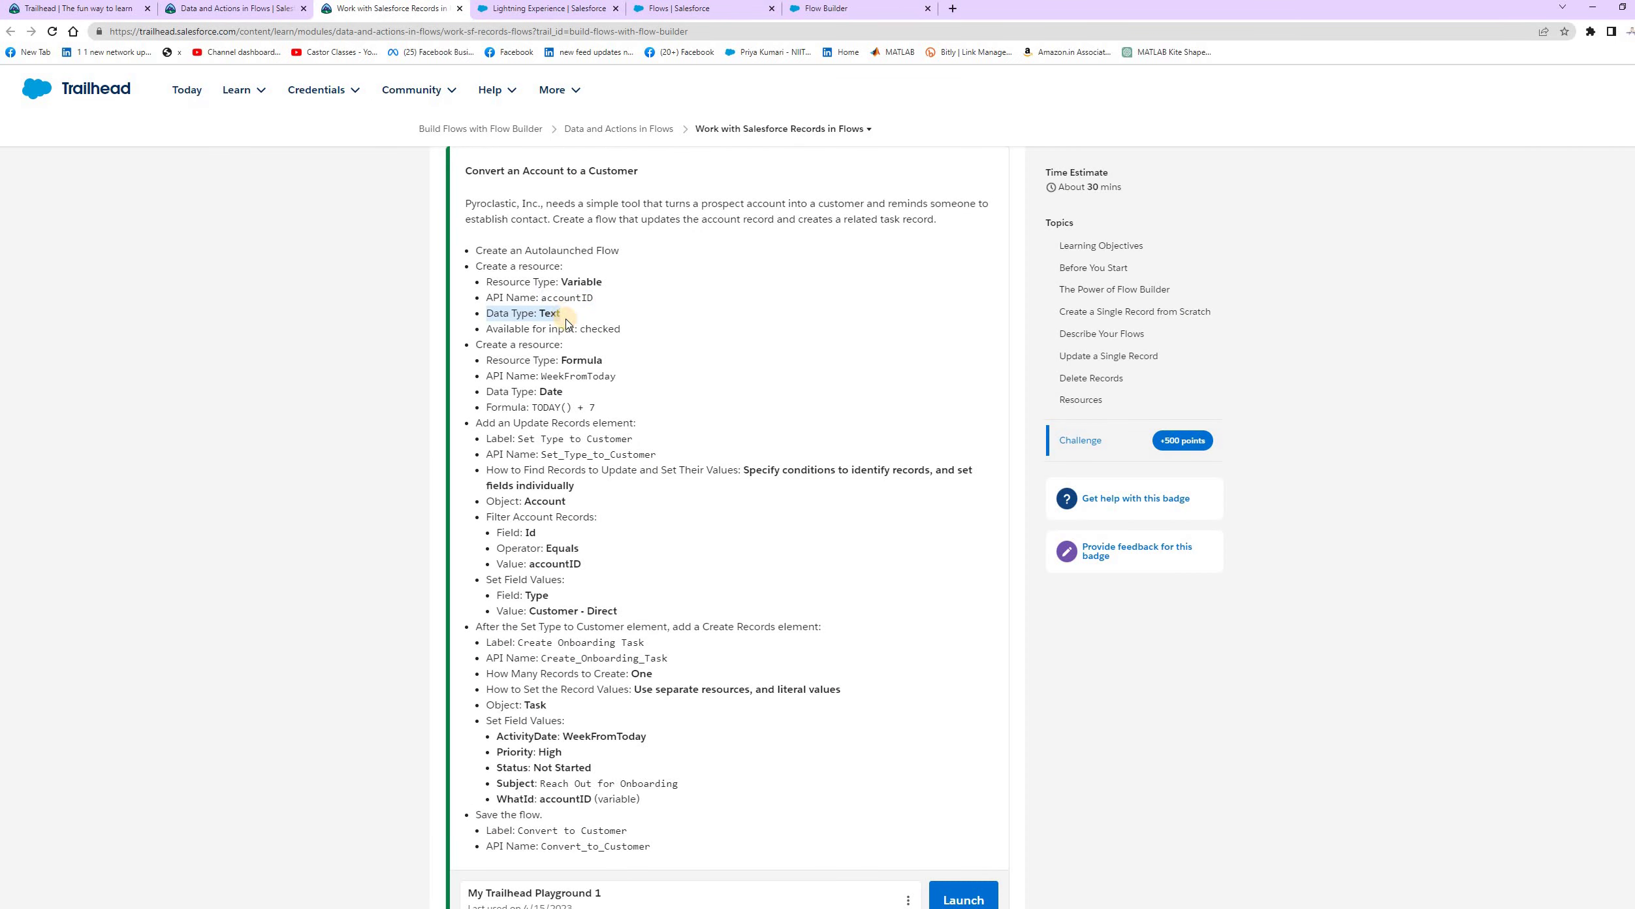
pyautogui.click(815, 10)
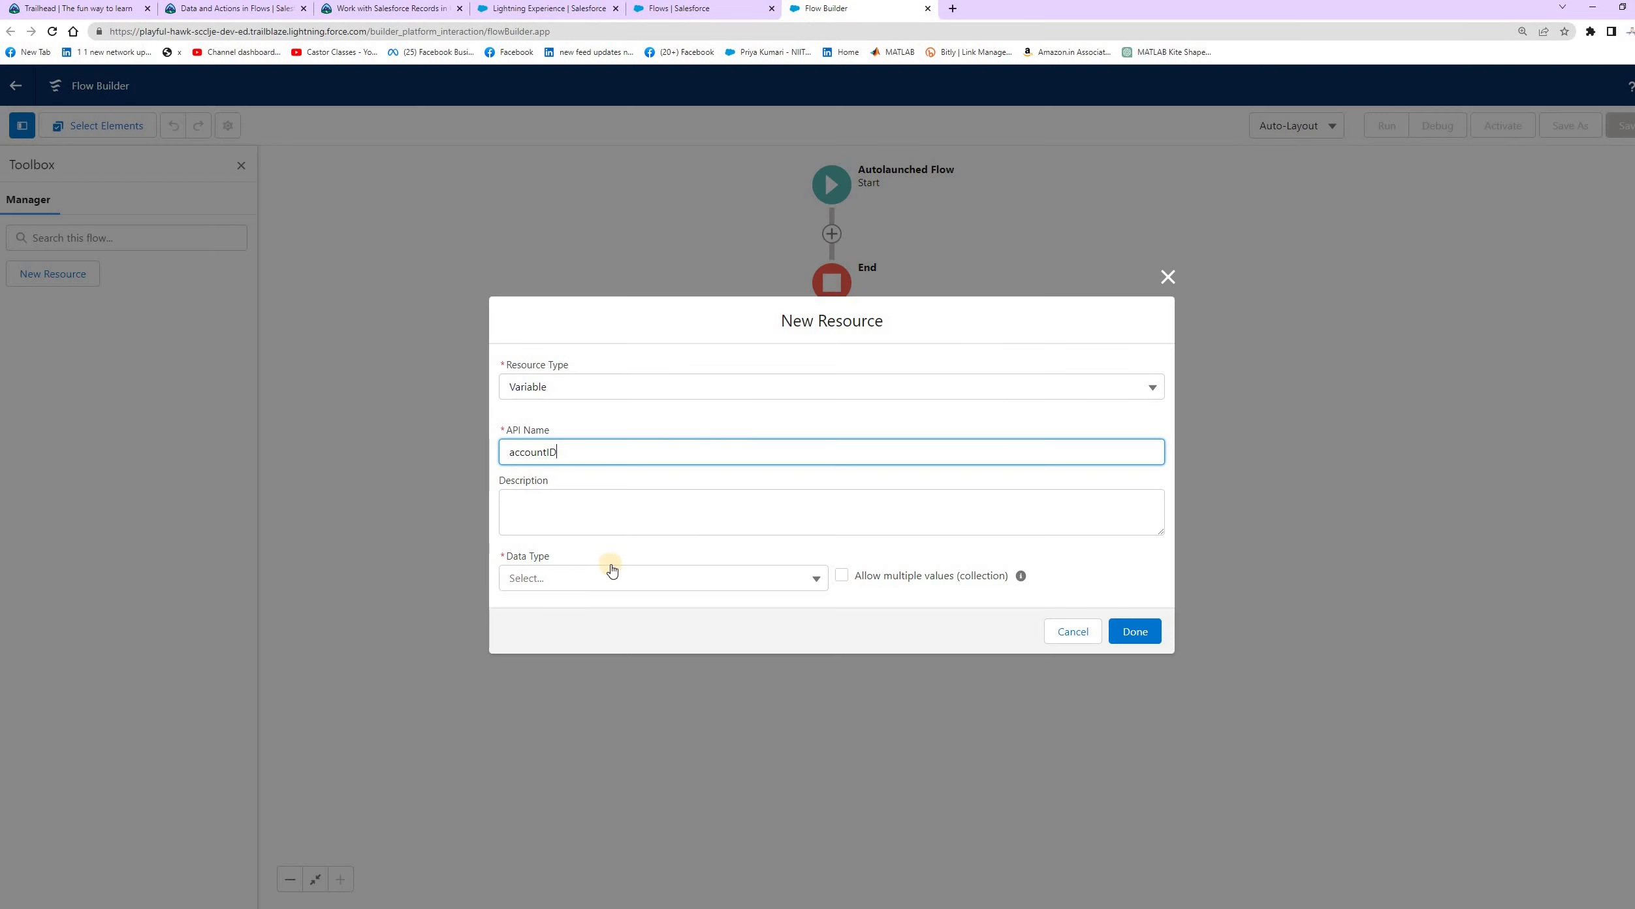
pyautogui.click(583, 580)
pyautogui.click(592, 610)
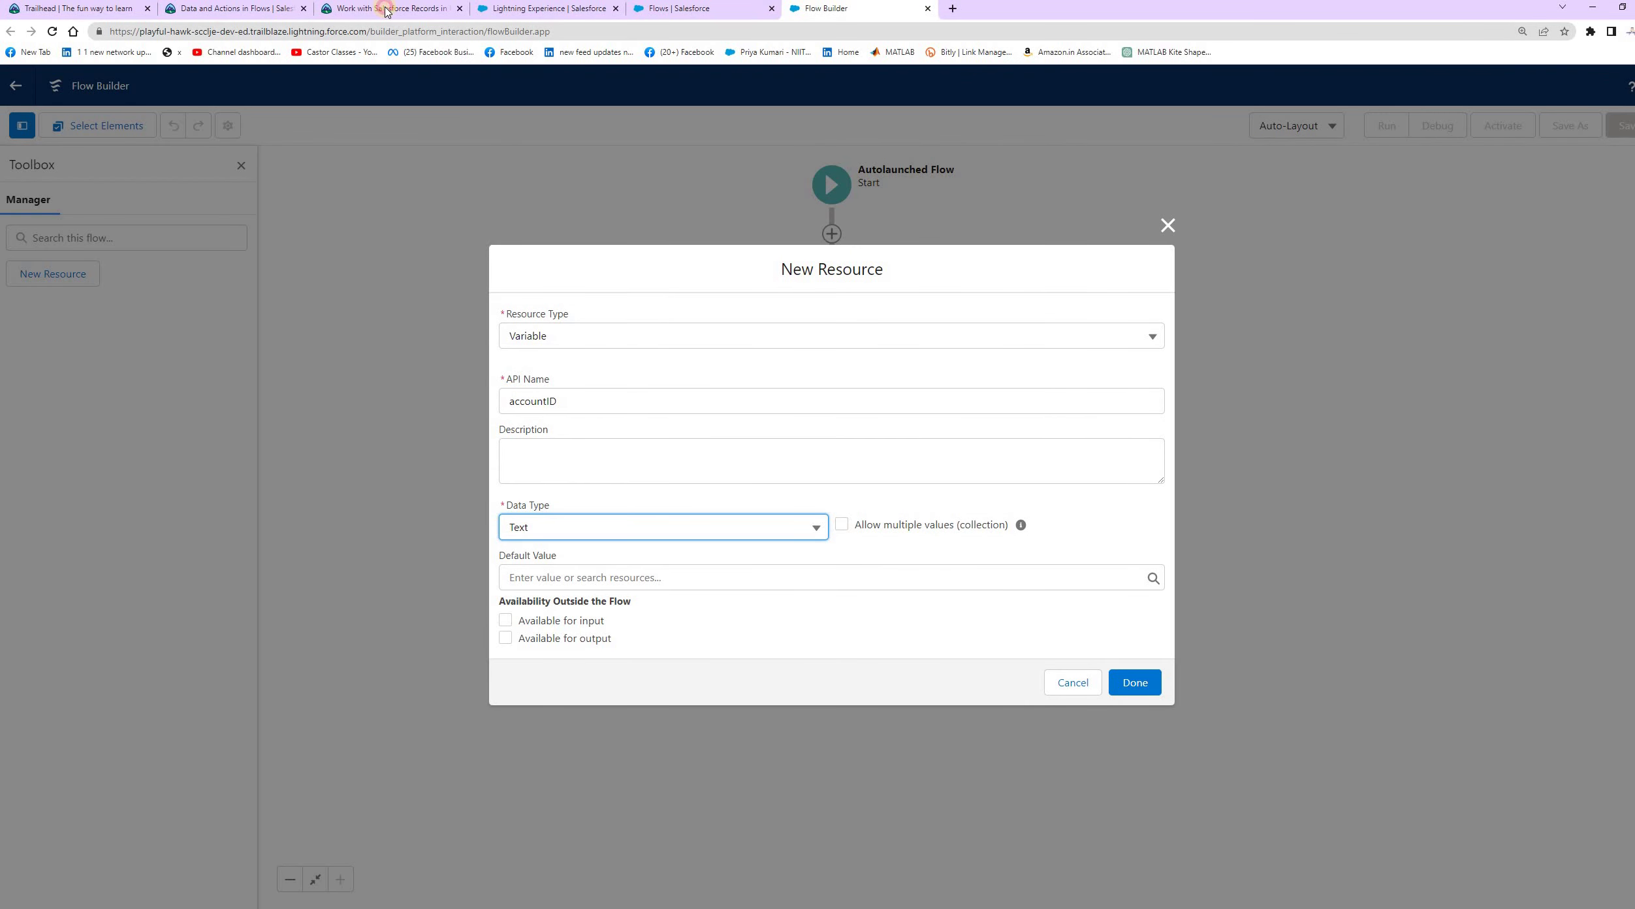
# Check the challenge's availability requirement, make the accountID variable available for input and finish creating it.
pyautogui.click(386, 11)
pyautogui.click(616, 8)
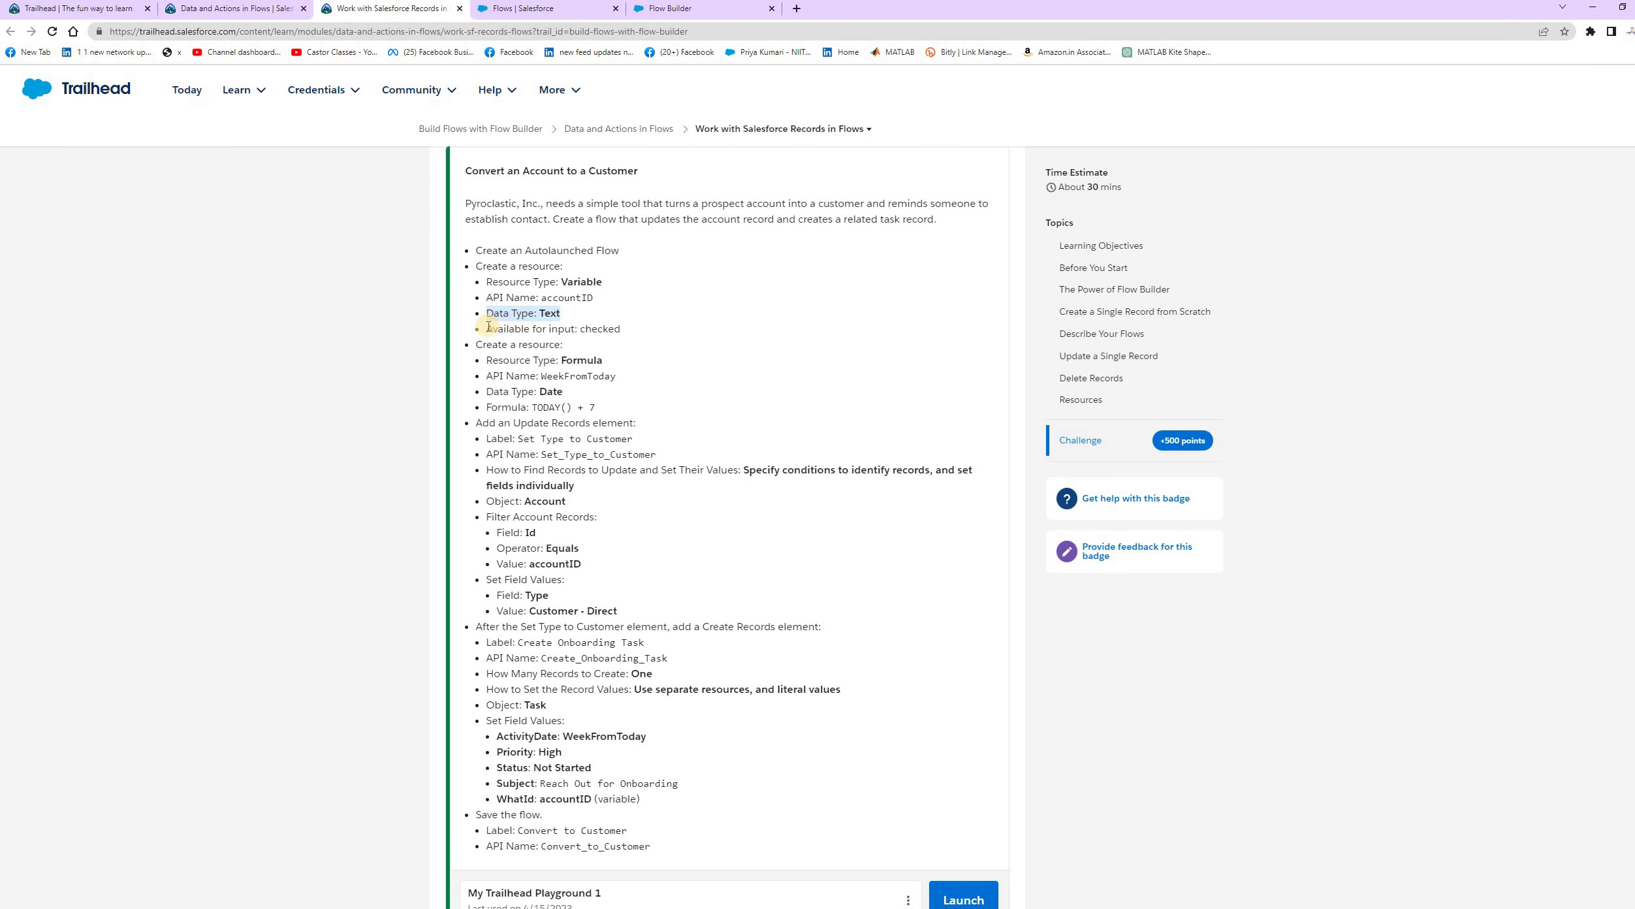
pyautogui.moveTo(489, 327); pyautogui.dragTo(628, 329)
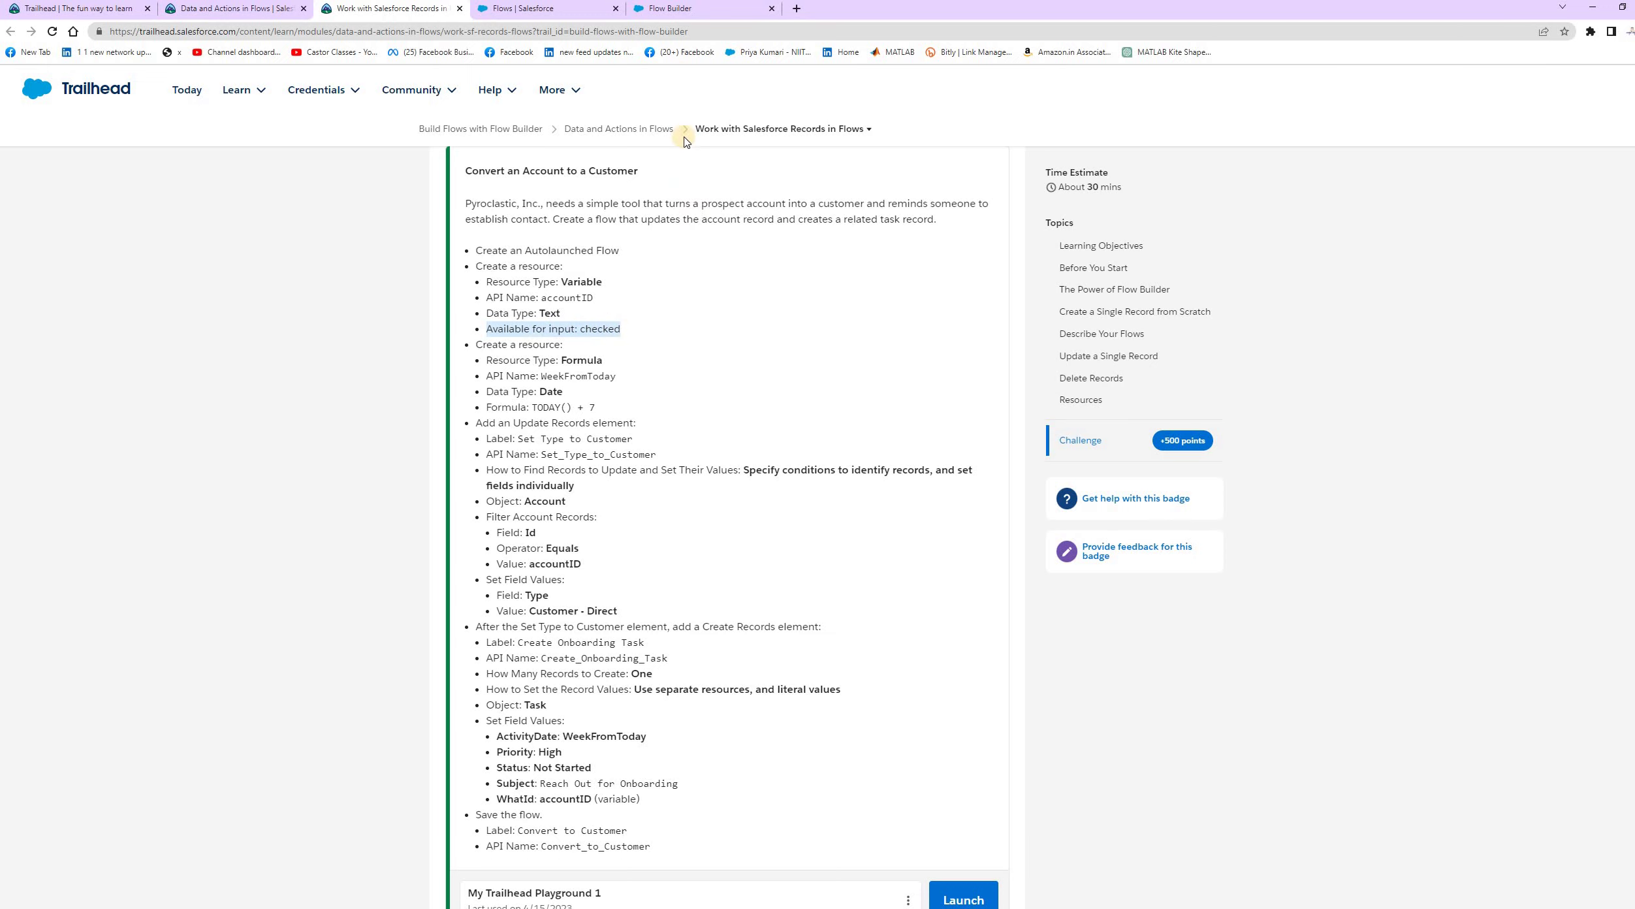
pyautogui.click(681, 10)
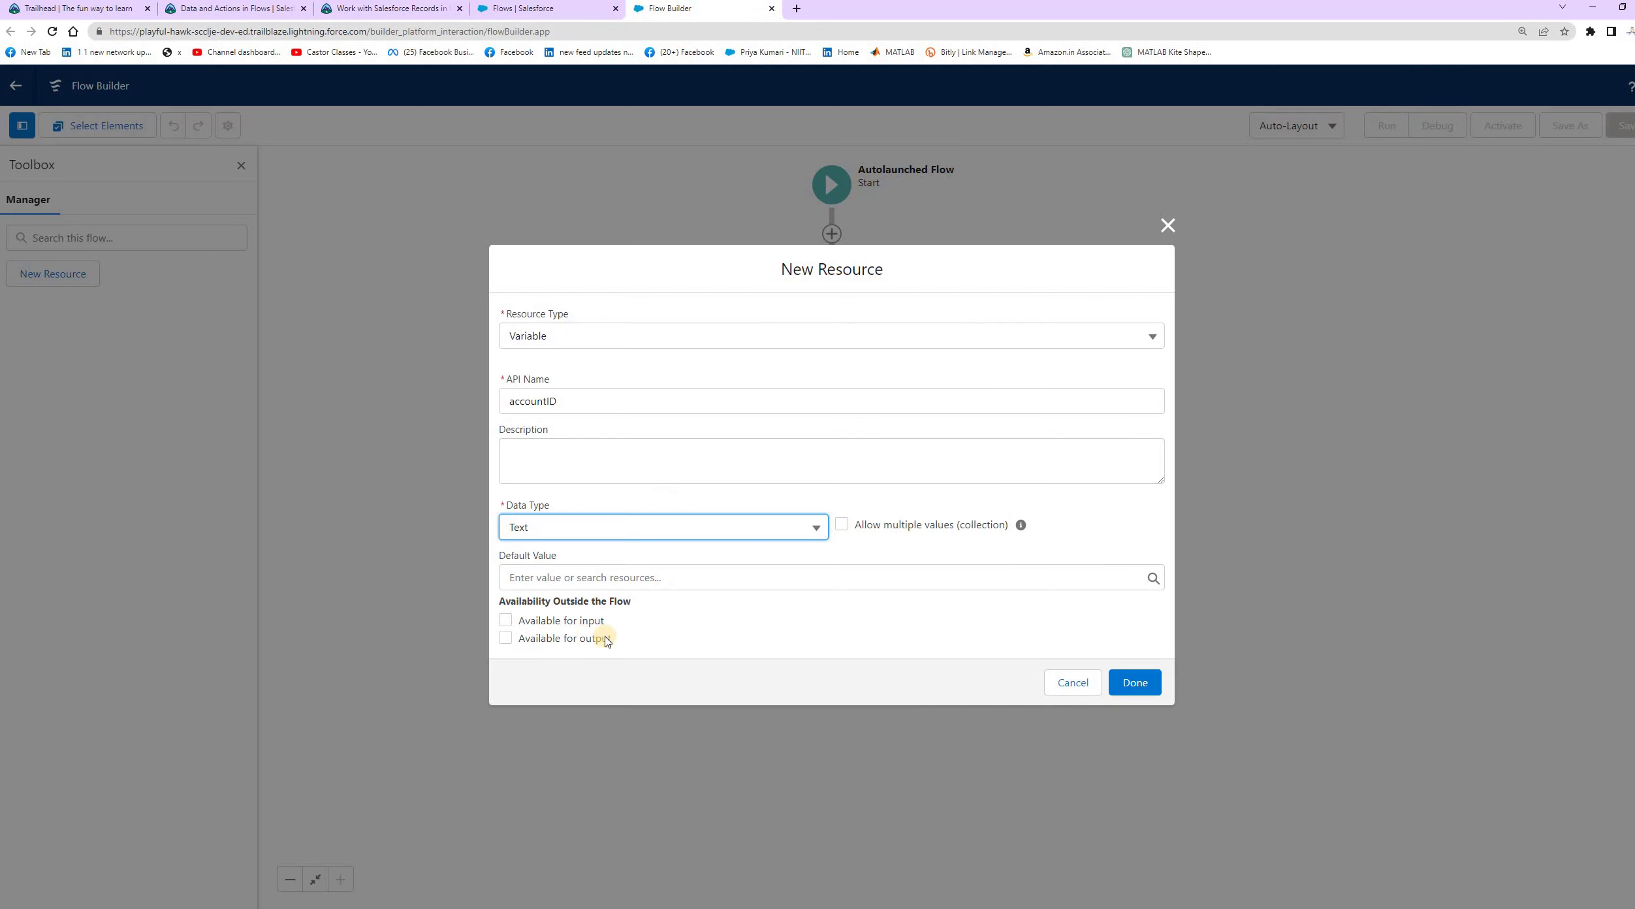
pyautogui.click(511, 621)
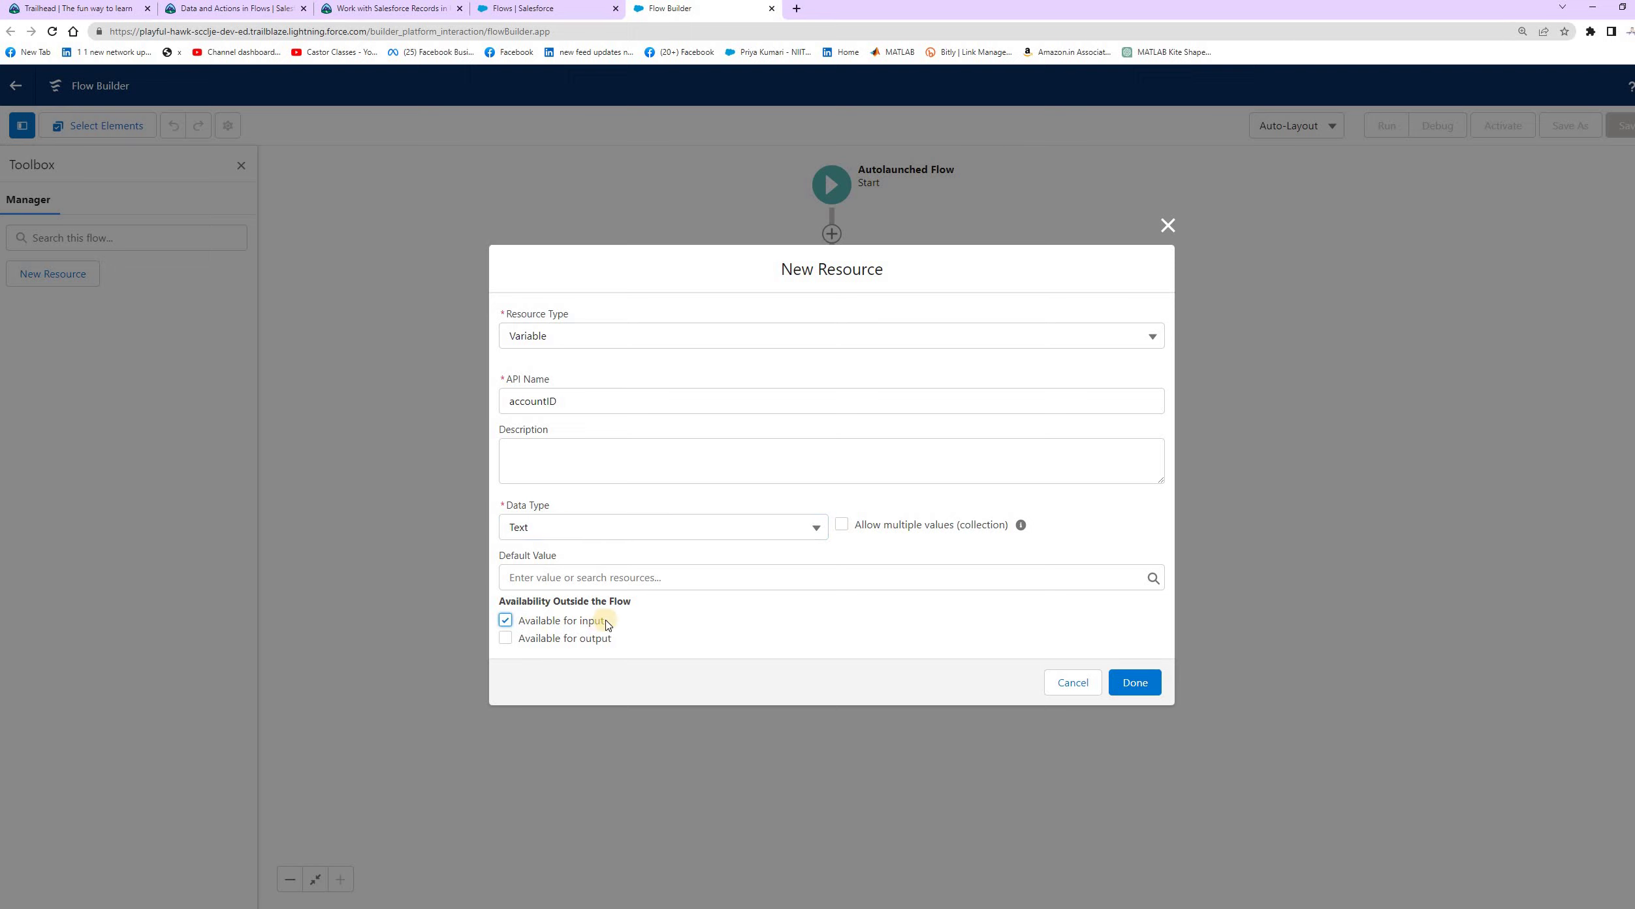
pyautogui.click(1138, 685)
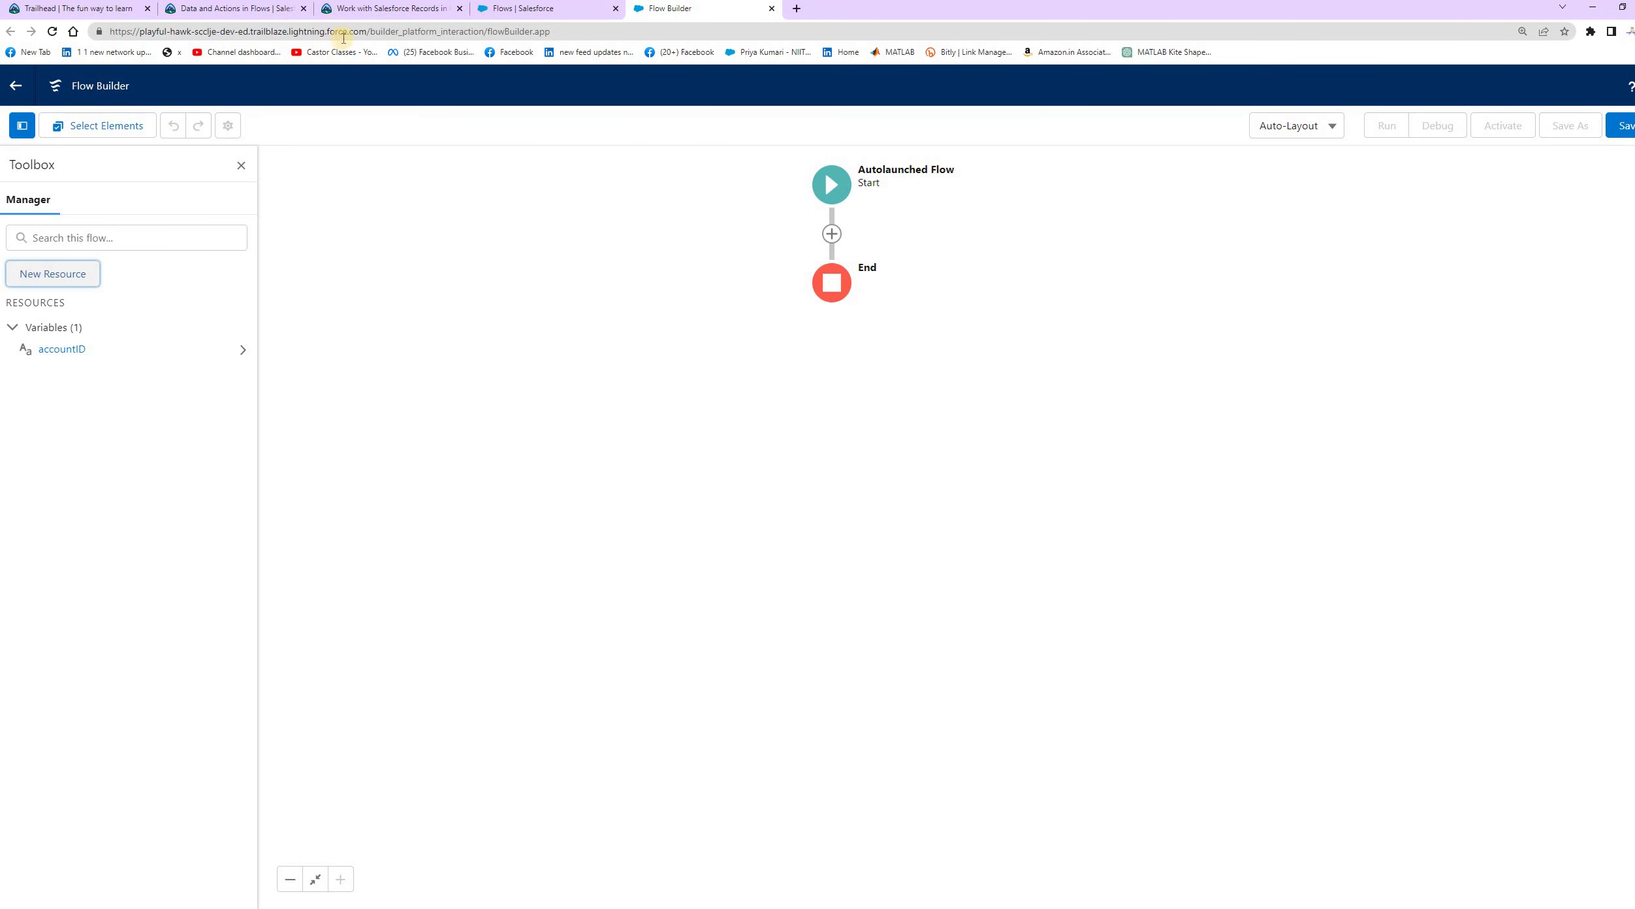
# Check the second resource required by the challenge and start a new flow resource with the resource type Formula.
pyautogui.click(347, 13)
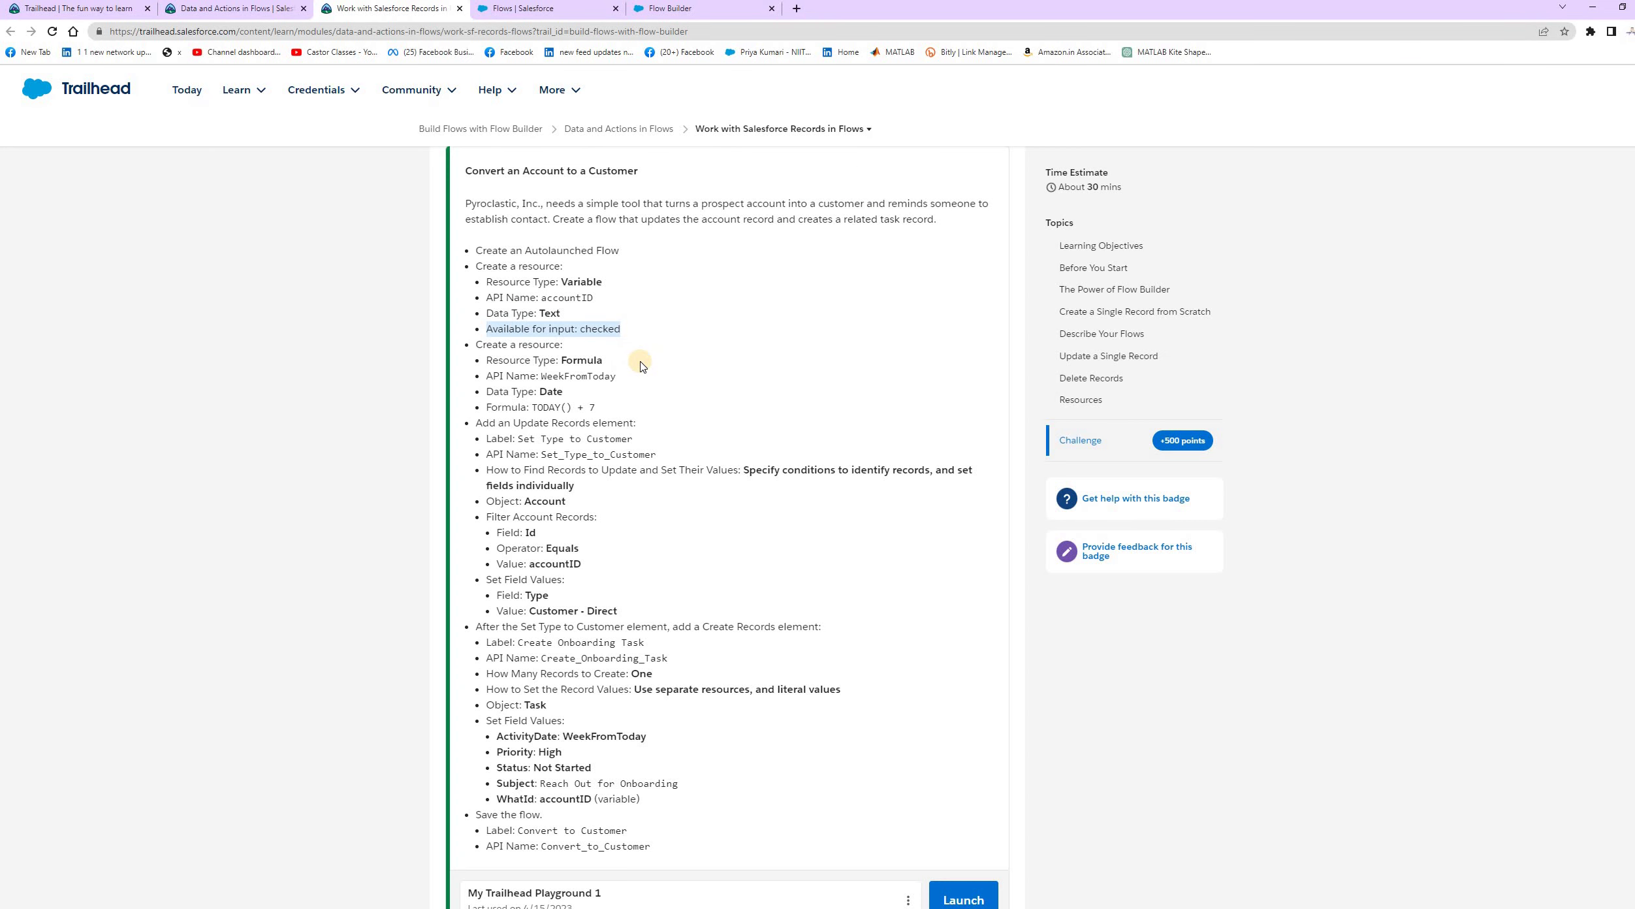
pyautogui.click(486, 344)
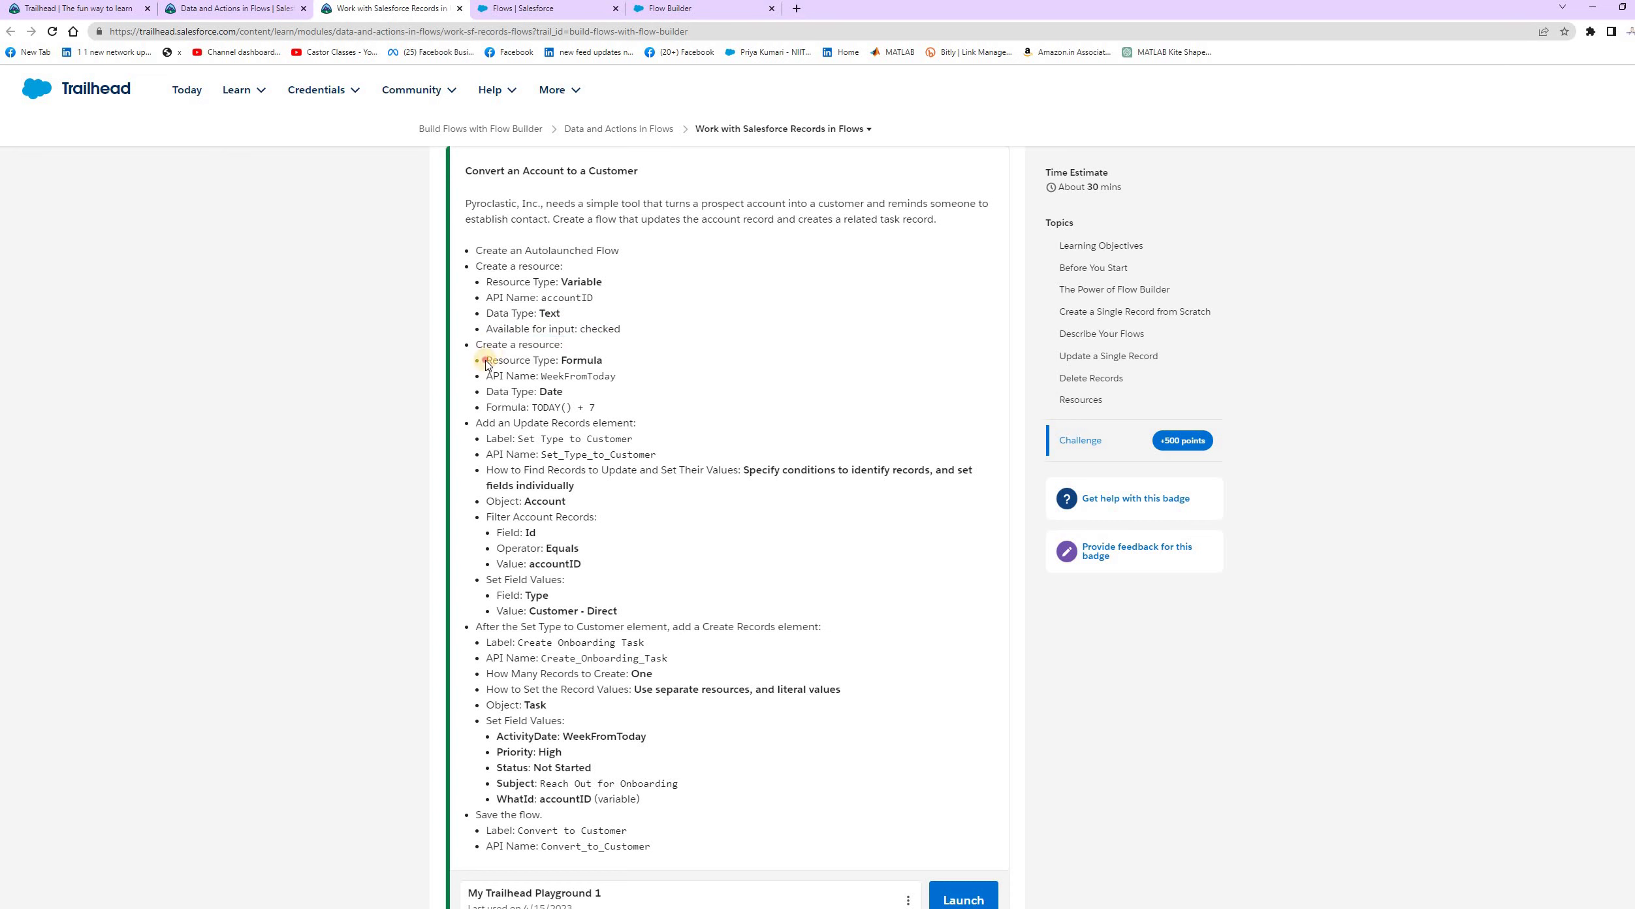
pyautogui.moveTo(486, 362); pyautogui.dragTo(604, 365)
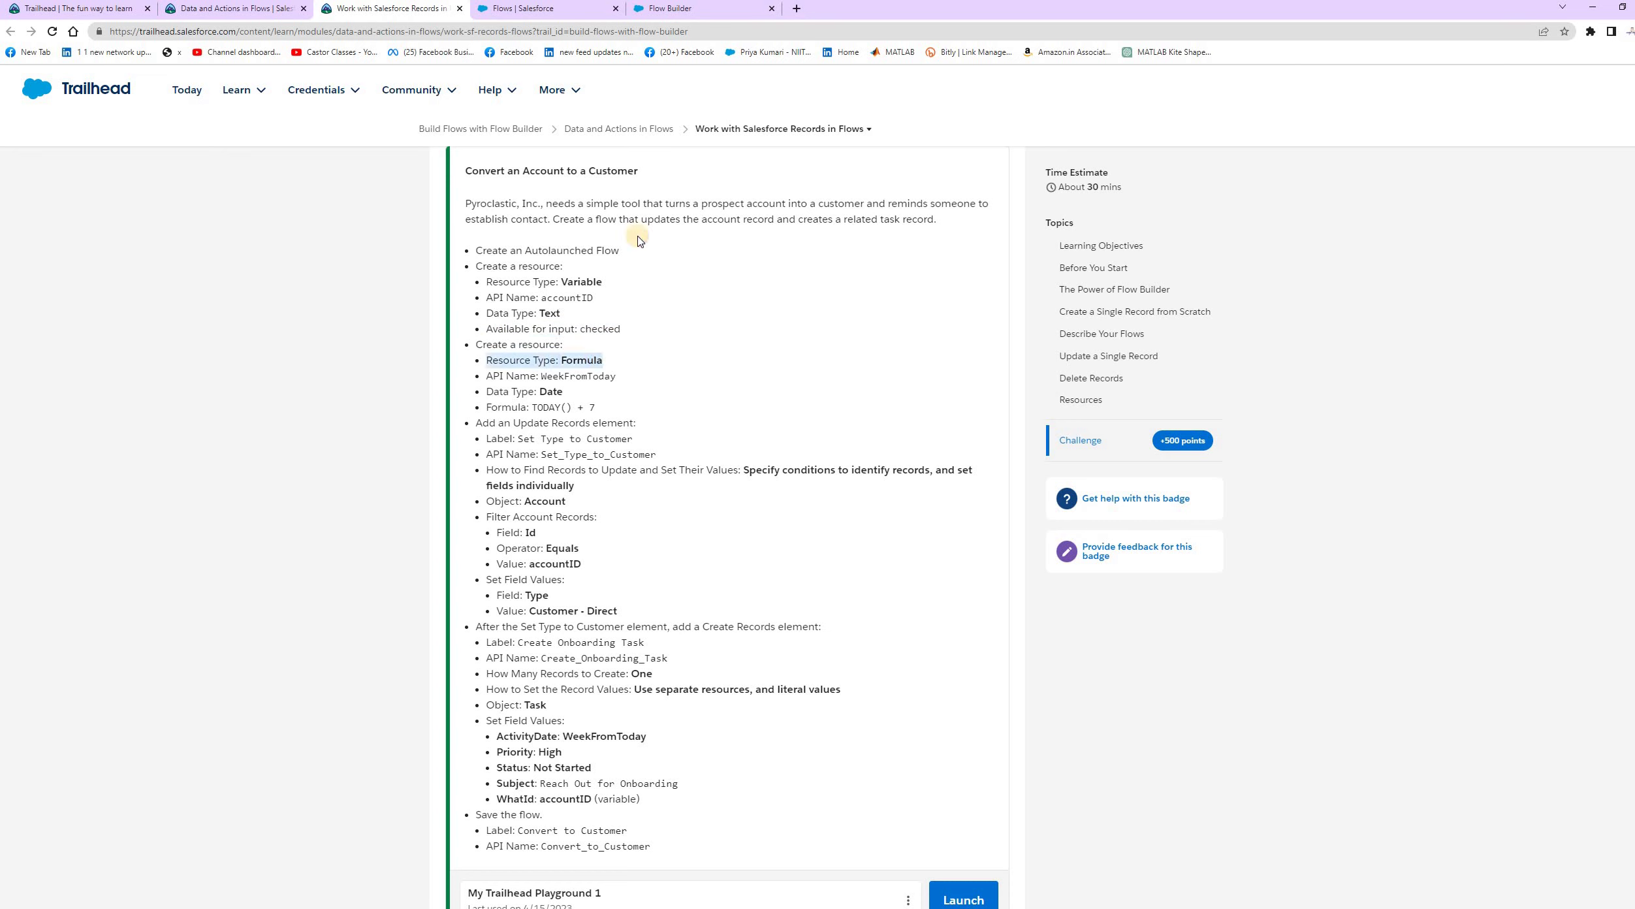
pyautogui.click(670, 8)
pyautogui.click(70, 285)
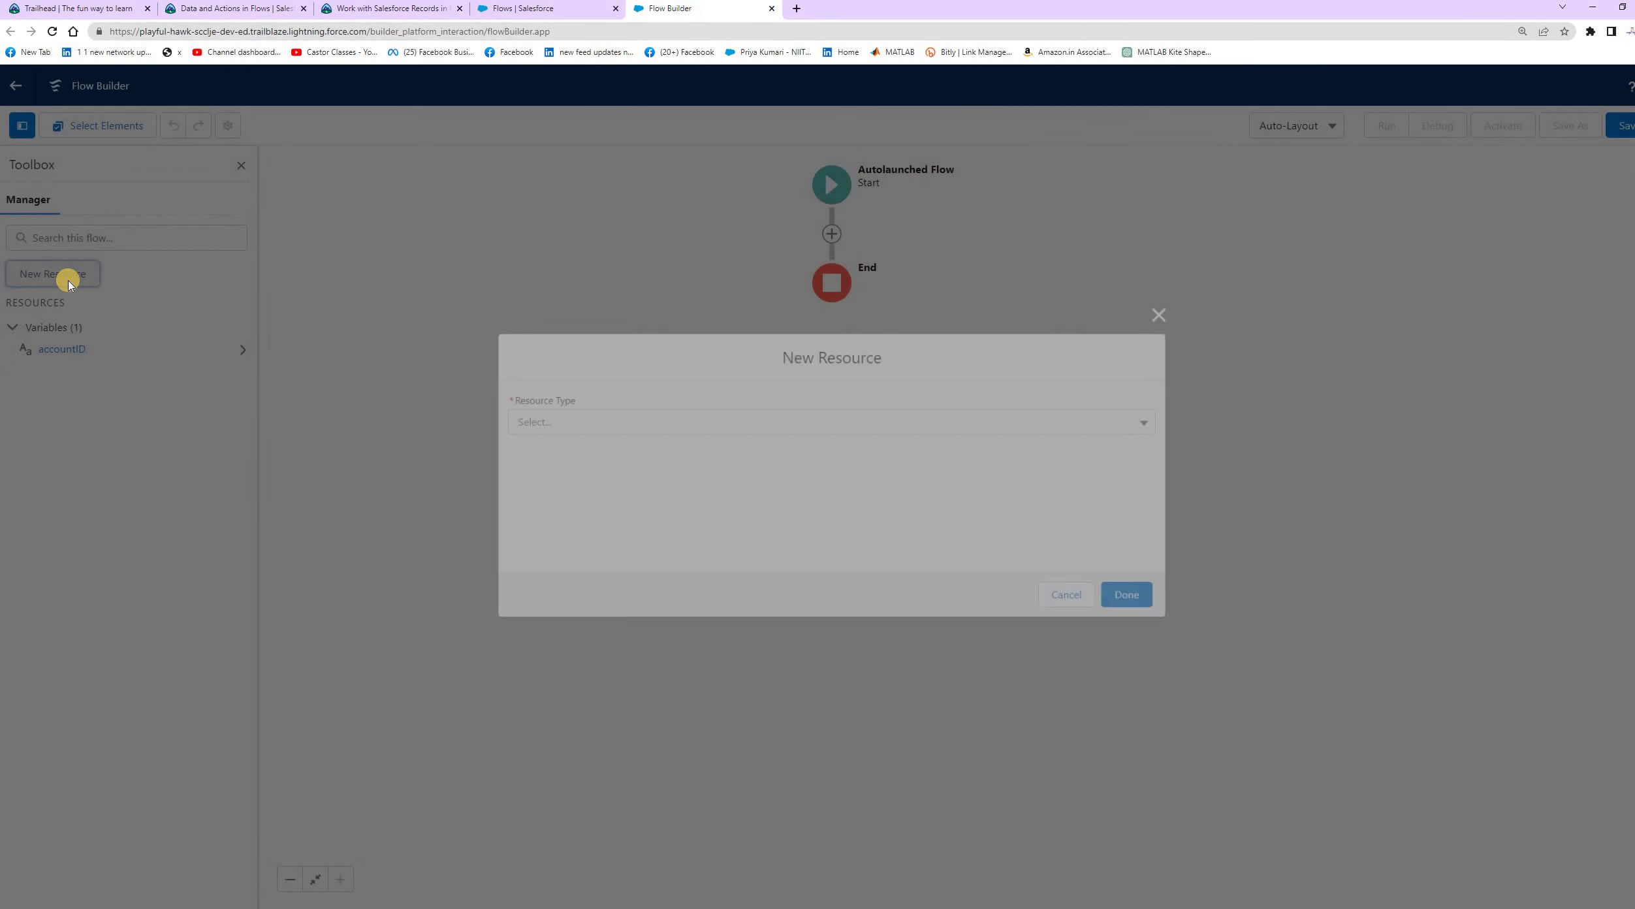
pyautogui.click(597, 424)
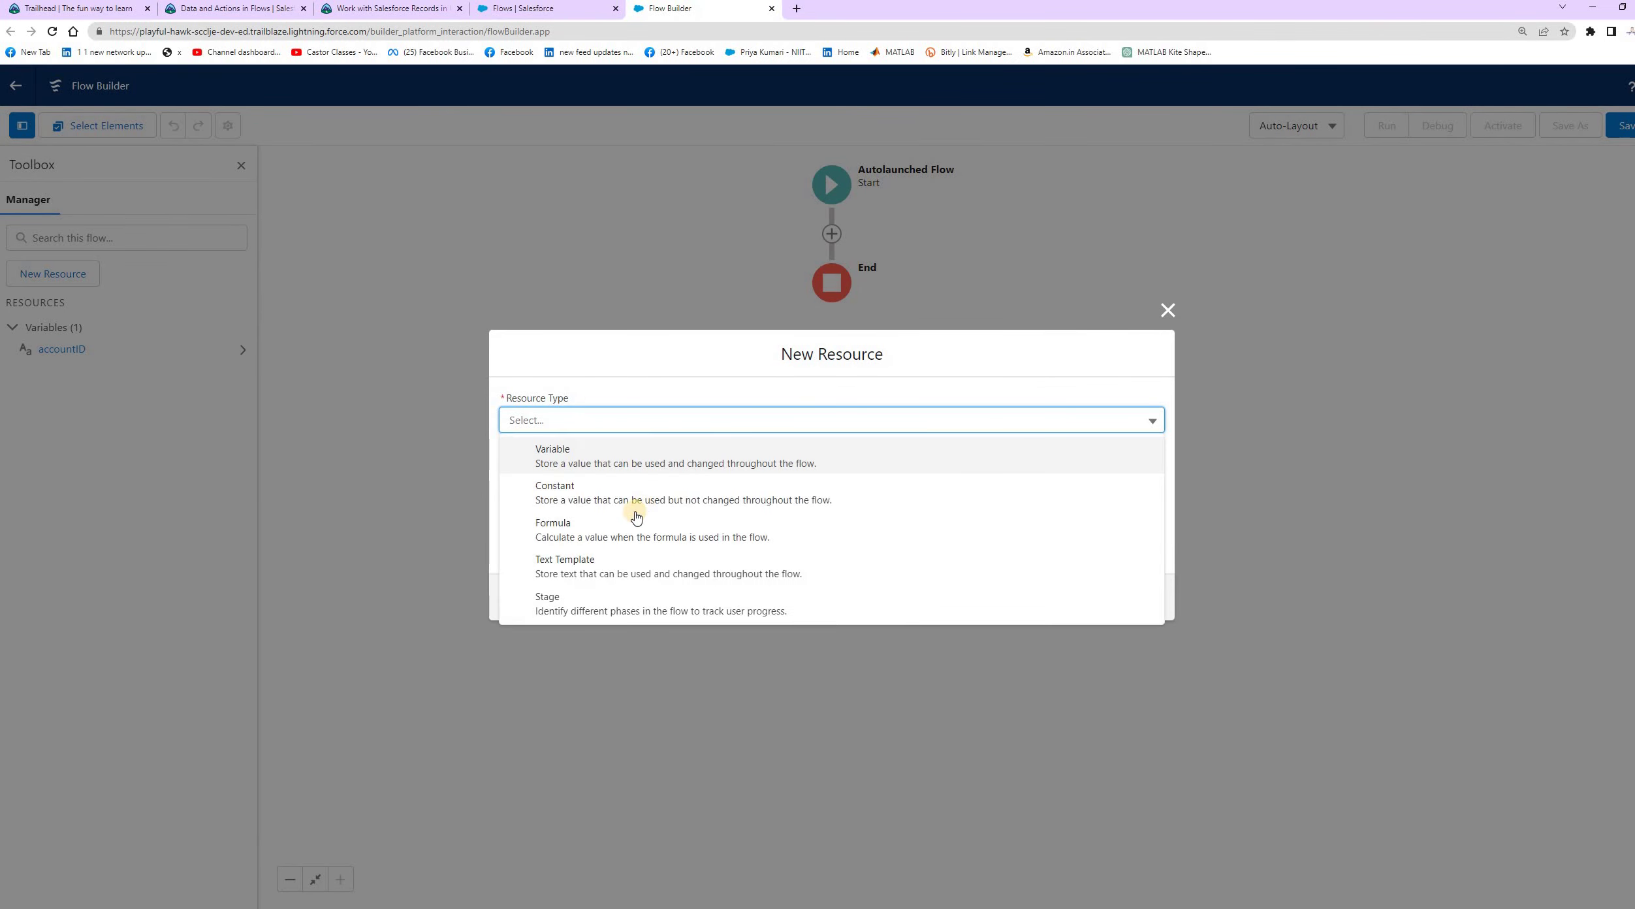
pyautogui.click(620, 526)
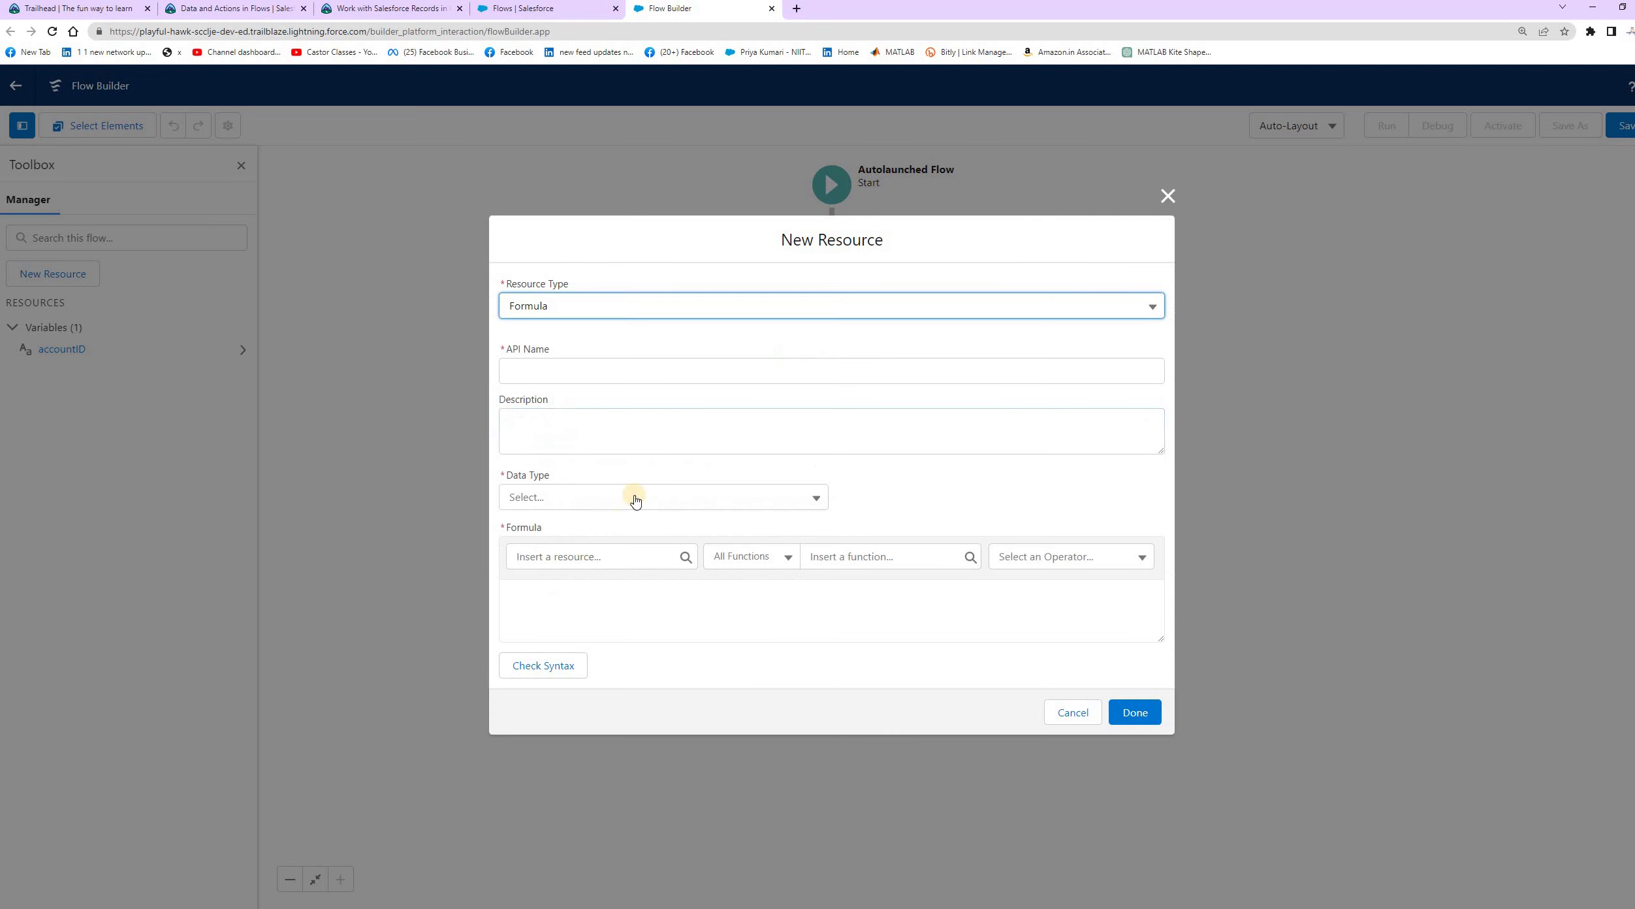
# Copy the second resource's API name from the challenge and set the formula resource's API name to WeekFromToday.
pyautogui.click(358, 9)
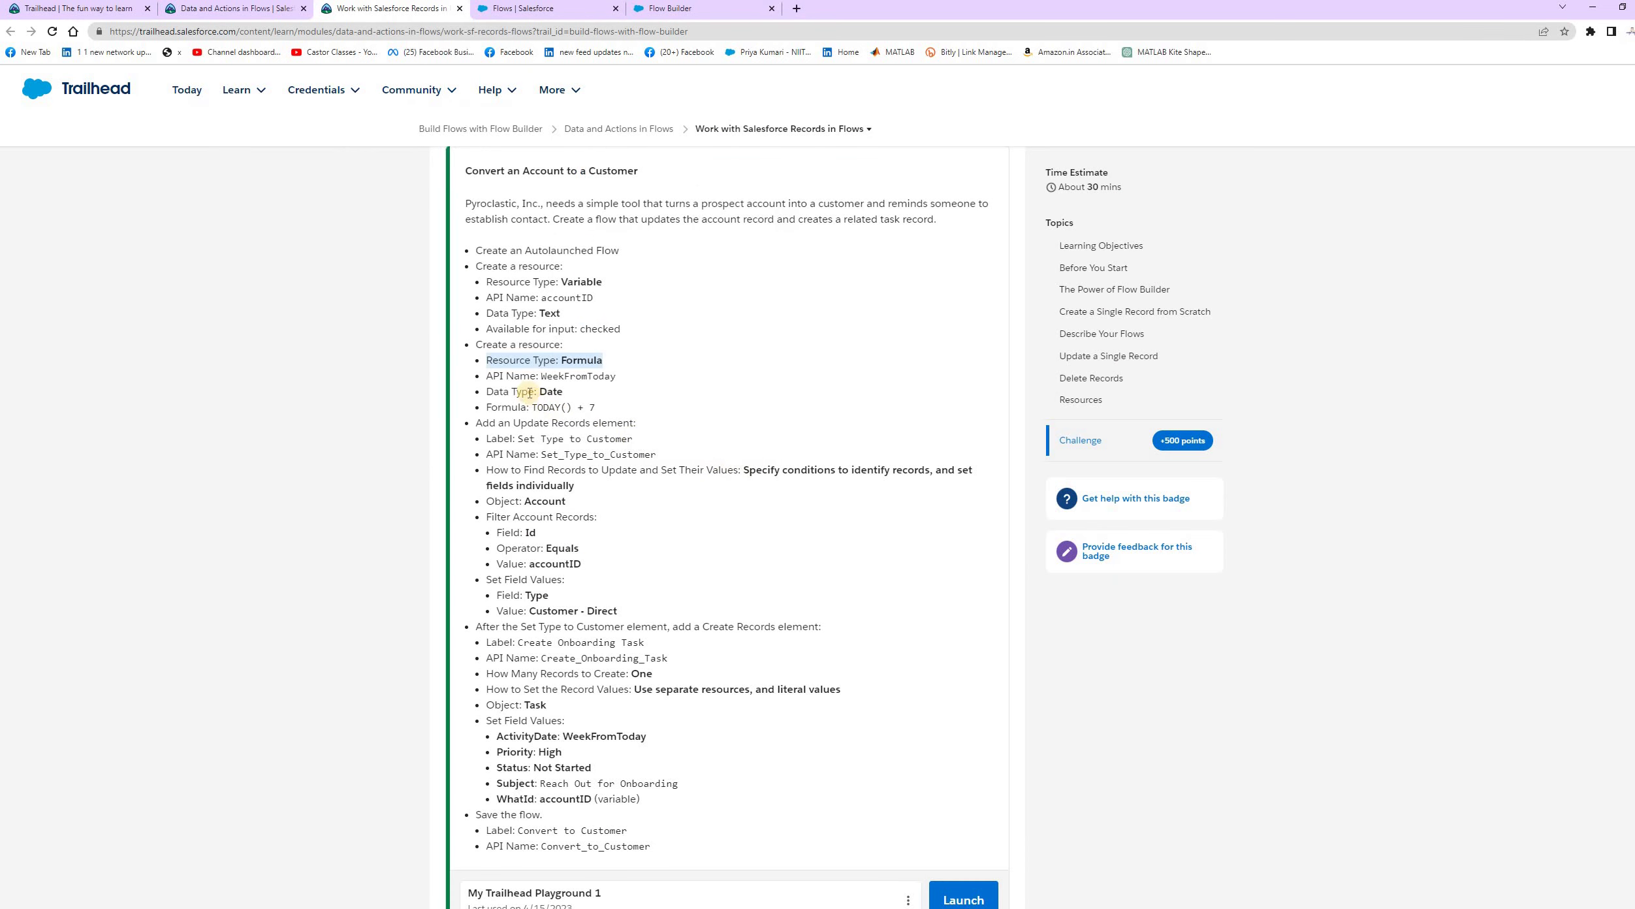
pyautogui.moveTo(487, 376); pyautogui.dragTo(623, 378)
pyautogui.click(533, 371)
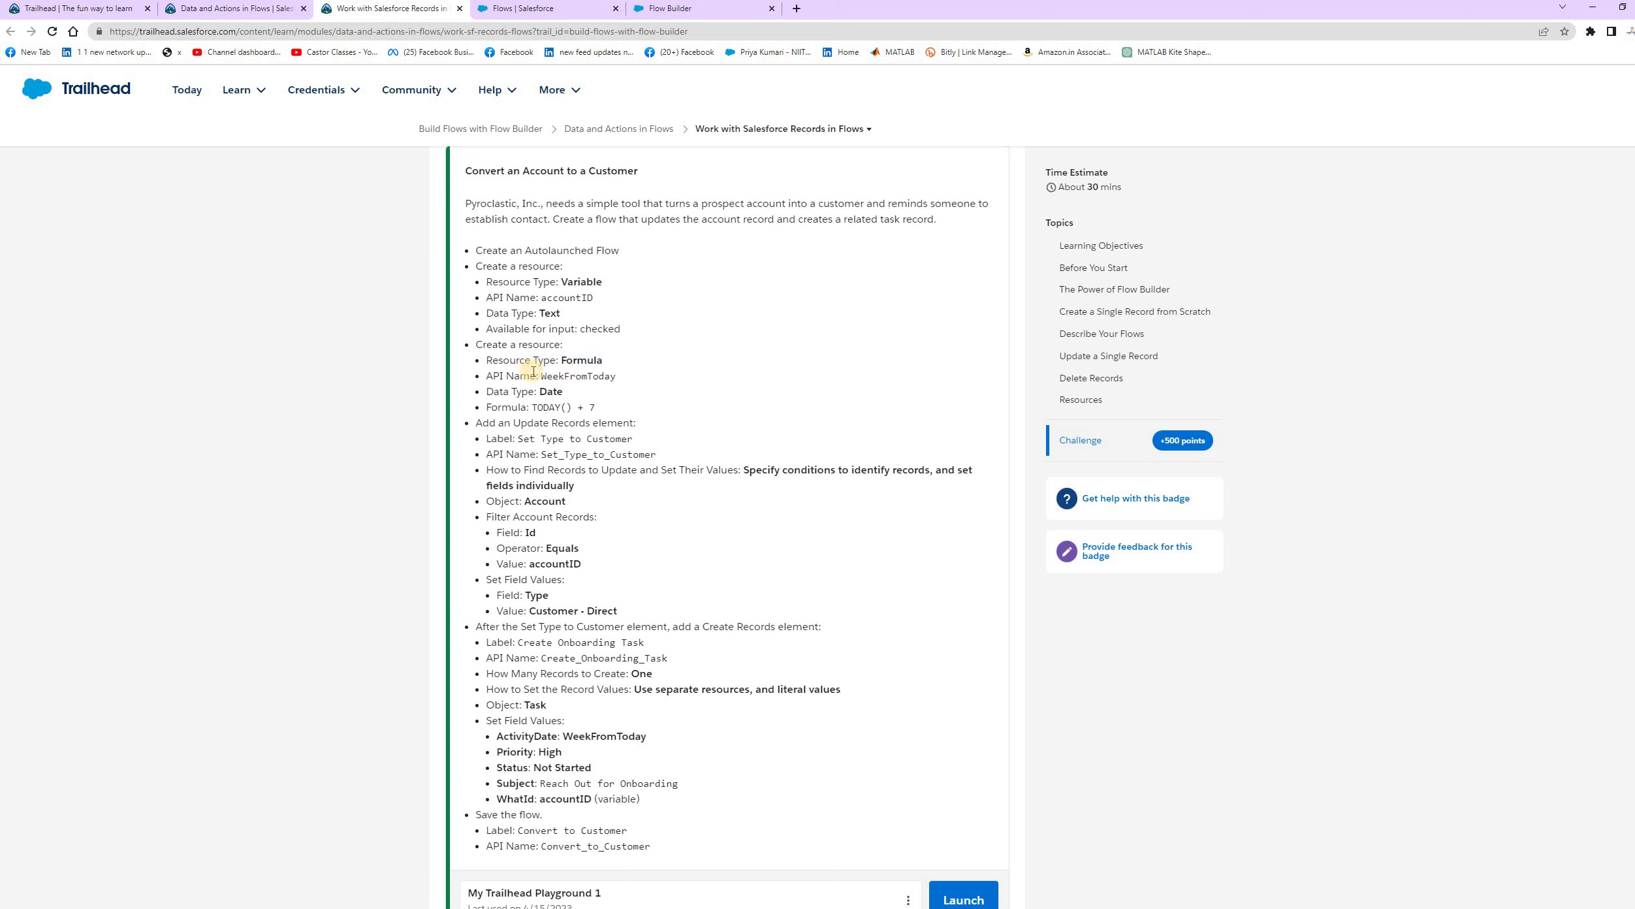
pyautogui.moveTo(542, 377); pyautogui.dragTo(622, 378)
pyautogui.hotkey('ctrl', 'c')
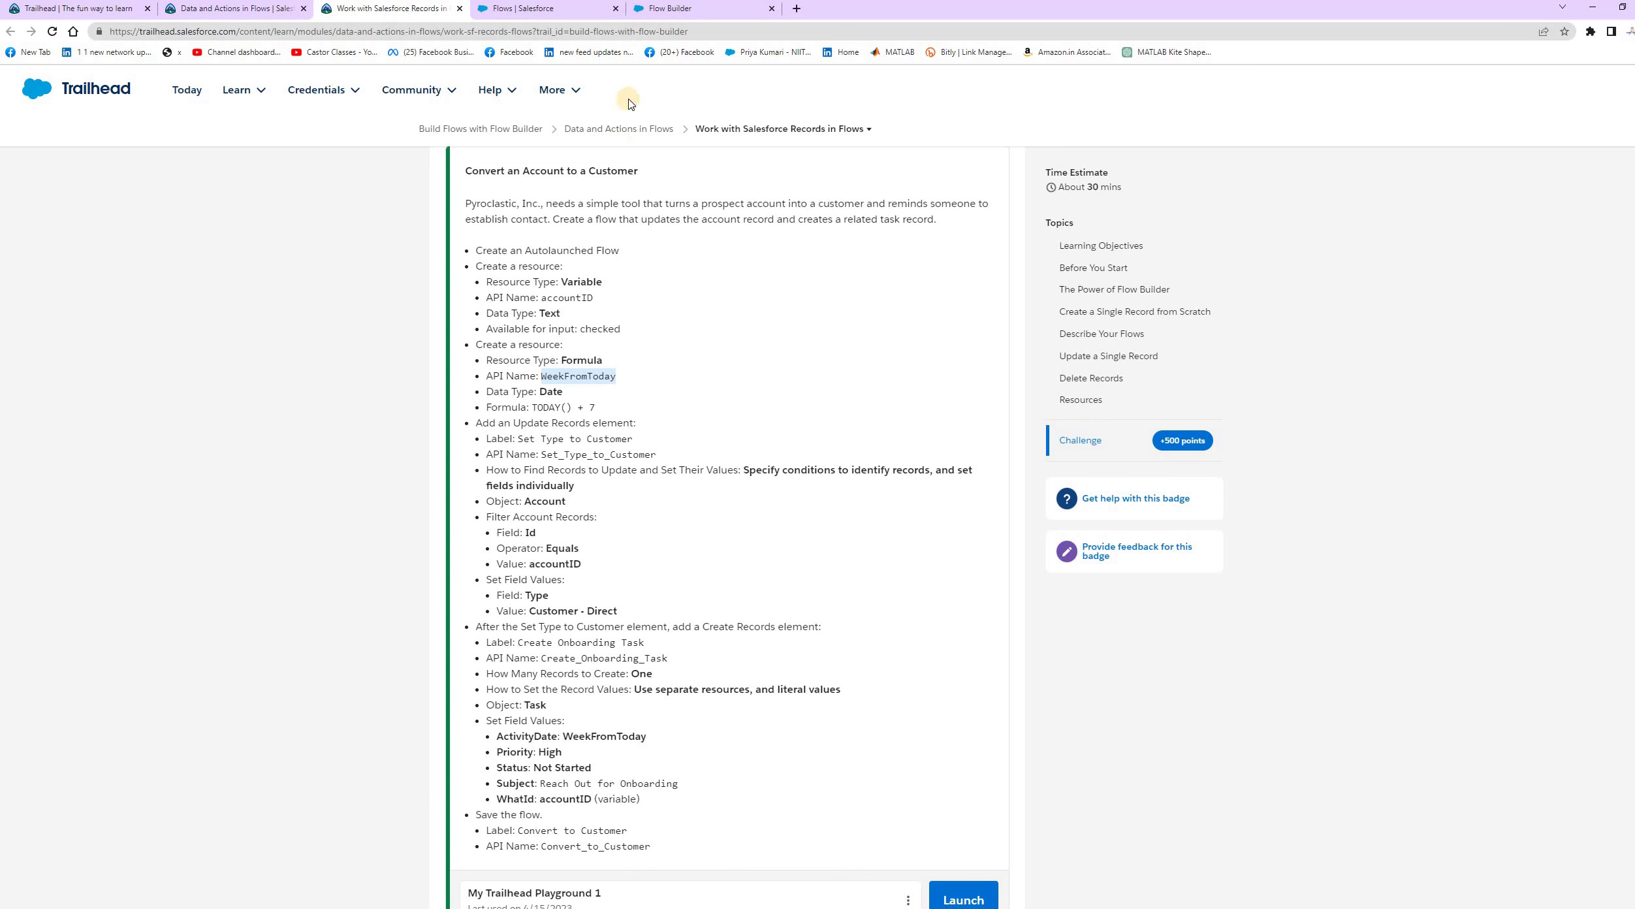
pyautogui.click(661, 6)
pyautogui.click(627, 372)
pyautogui.hotkey('ctrl', 'v')
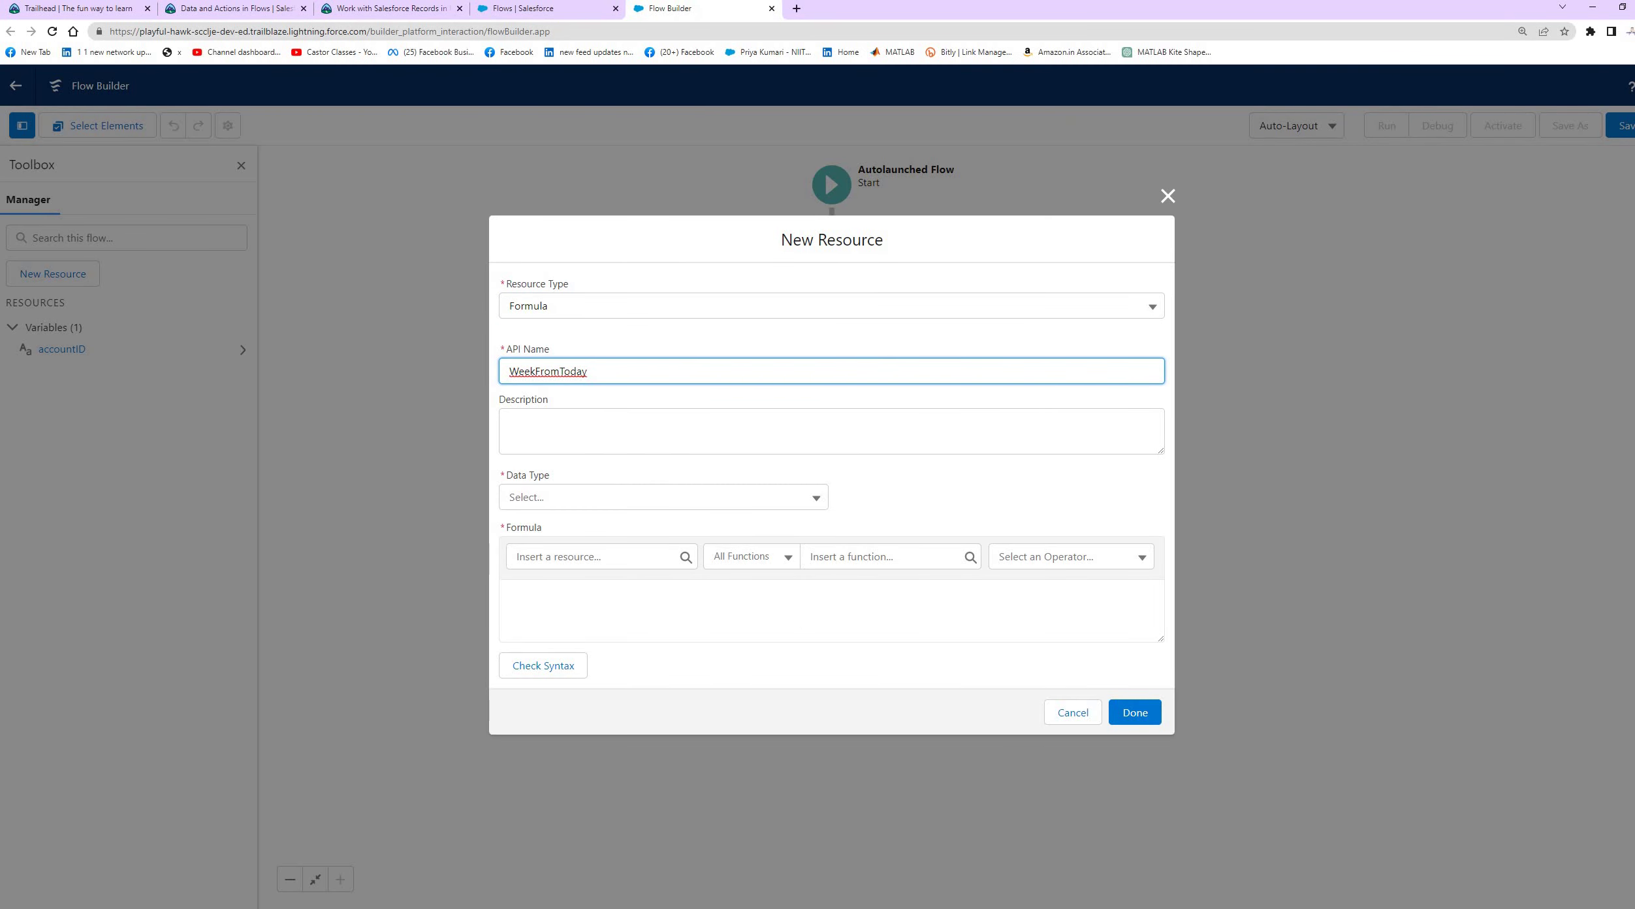
# Check the data type required for the WeekFromToday formula in the challenge and set it to Date.
pyautogui.click(350, 9)
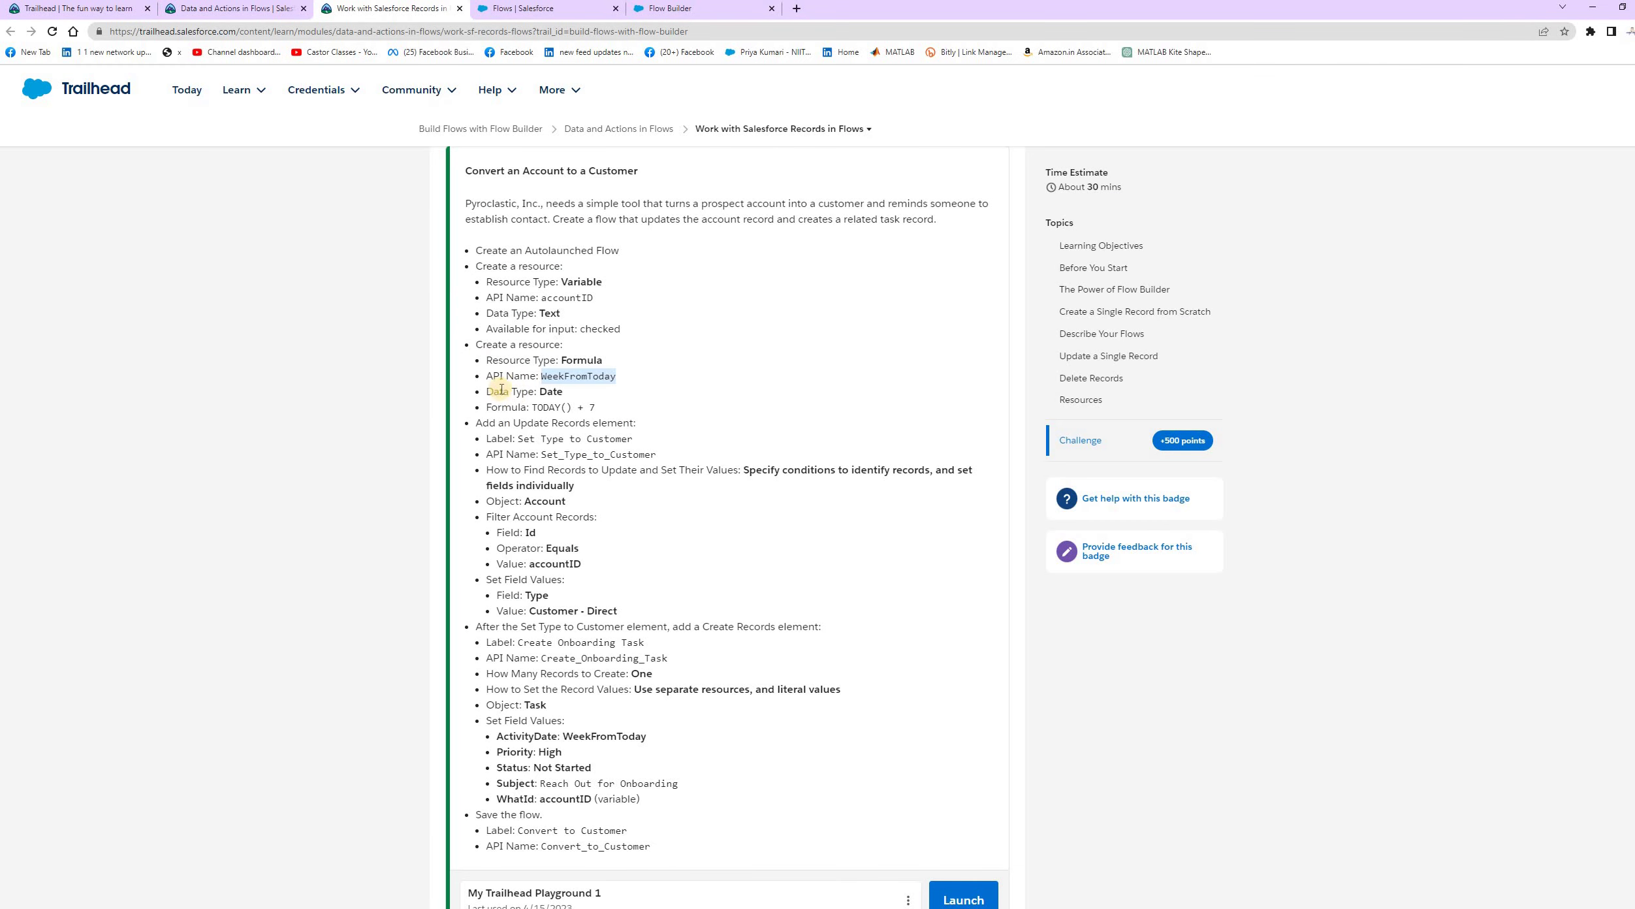
pyautogui.tripleClick(560, 393)
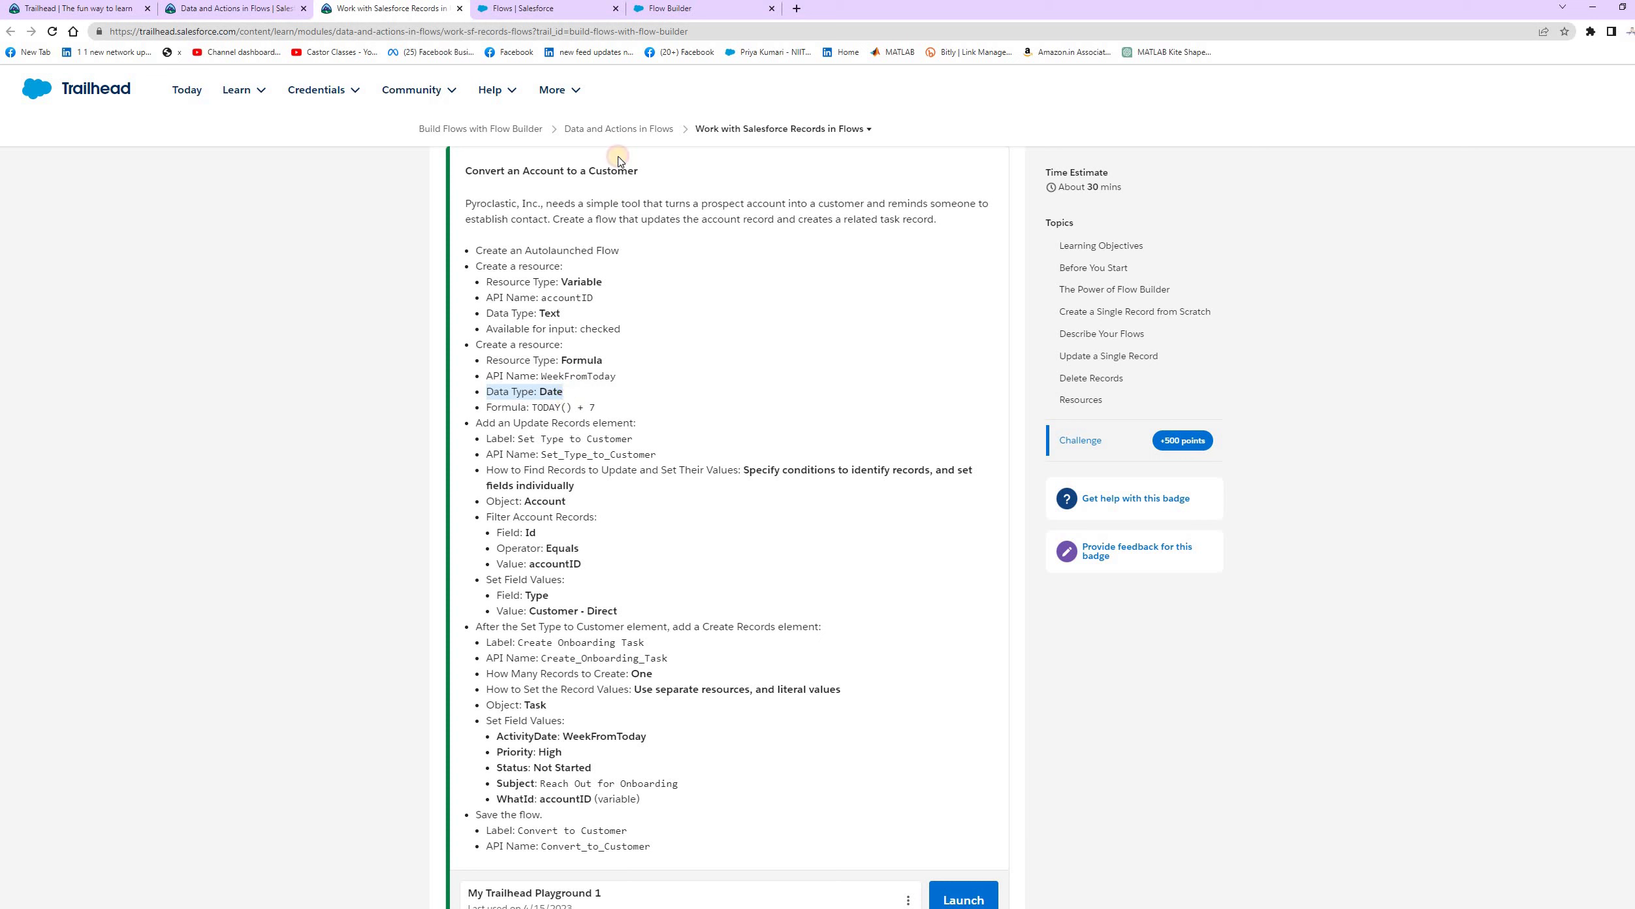
pyautogui.click(670, 9)
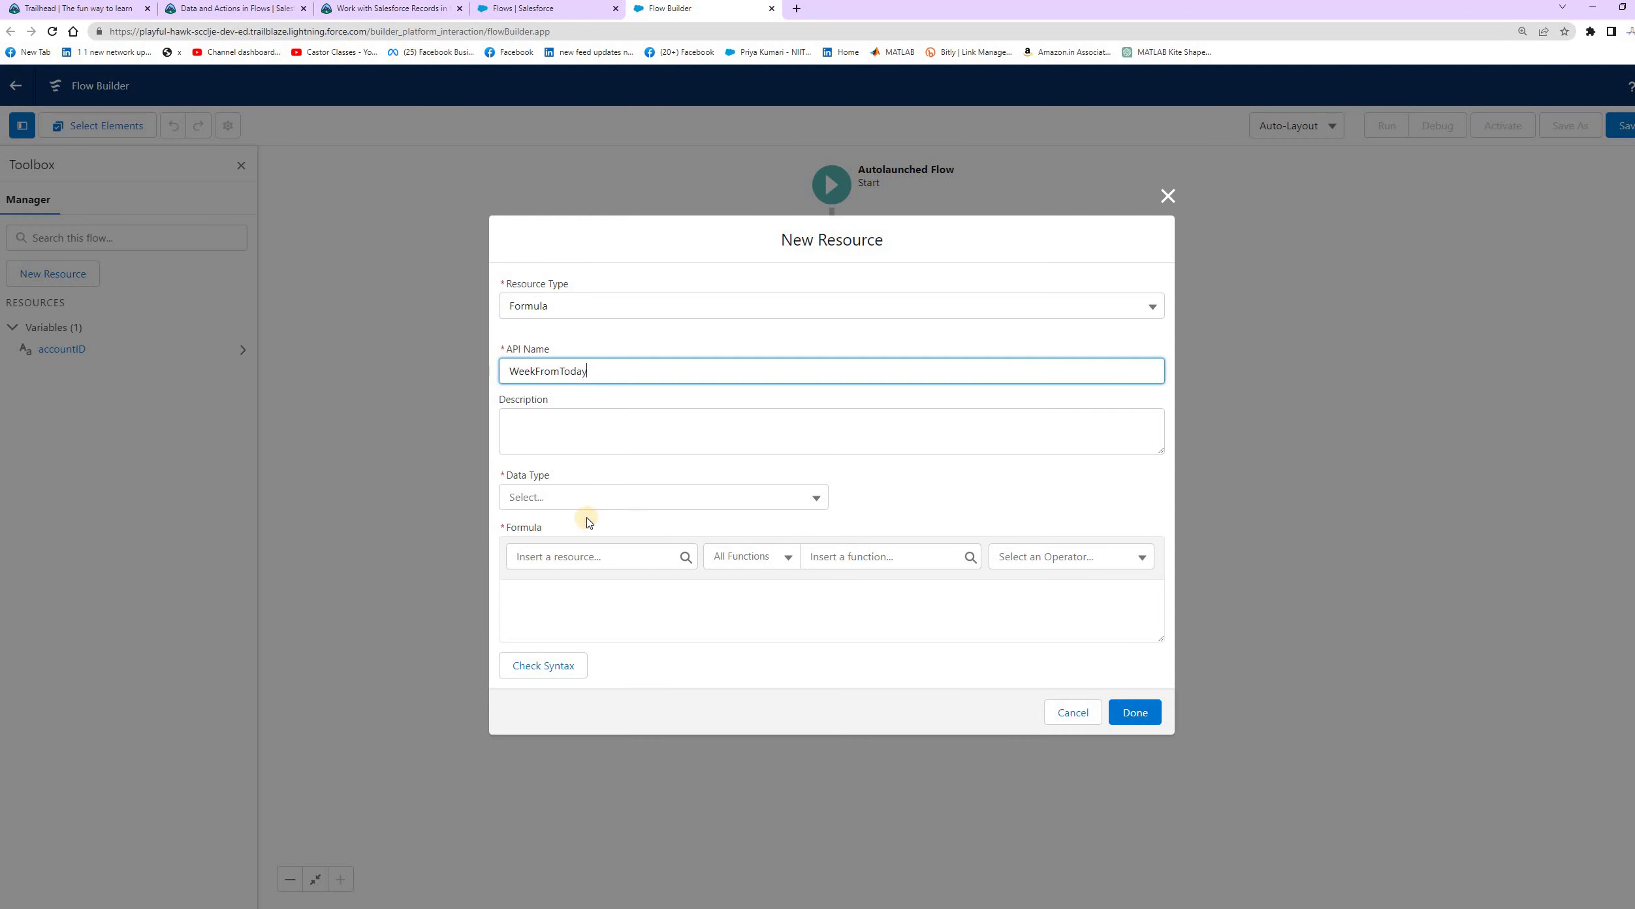
pyautogui.click(574, 503)
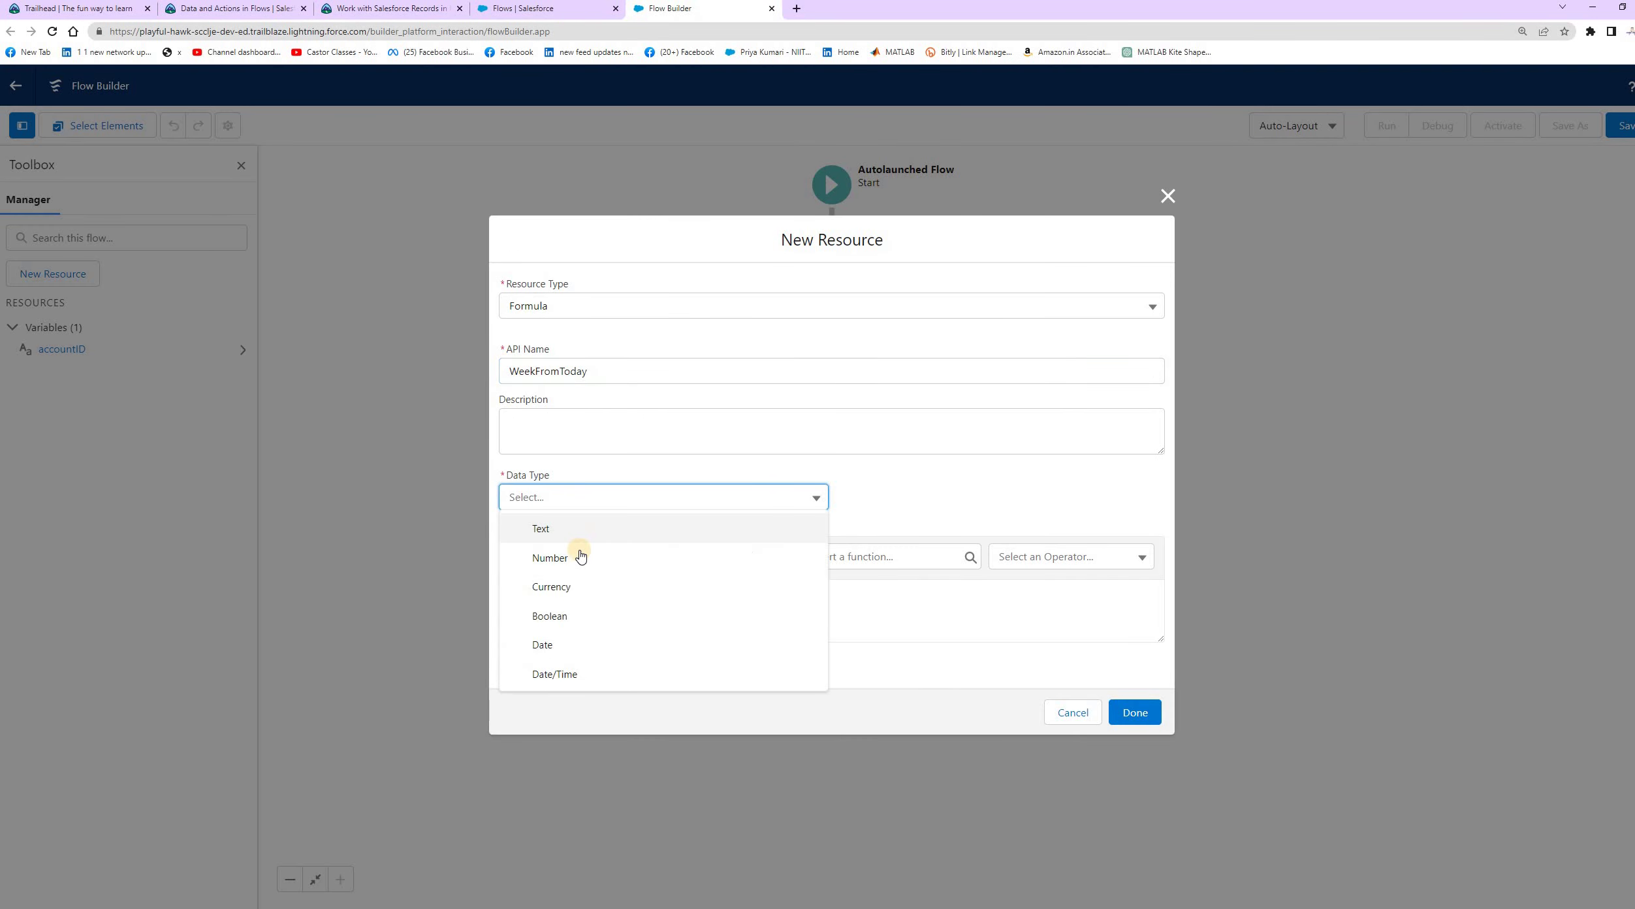
pyautogui.click(565, 644)
# Check the formula expression the challenge requires for WeekFromToday and return to the new resource in Flow Builder.
pyautogui.click(375, 9)
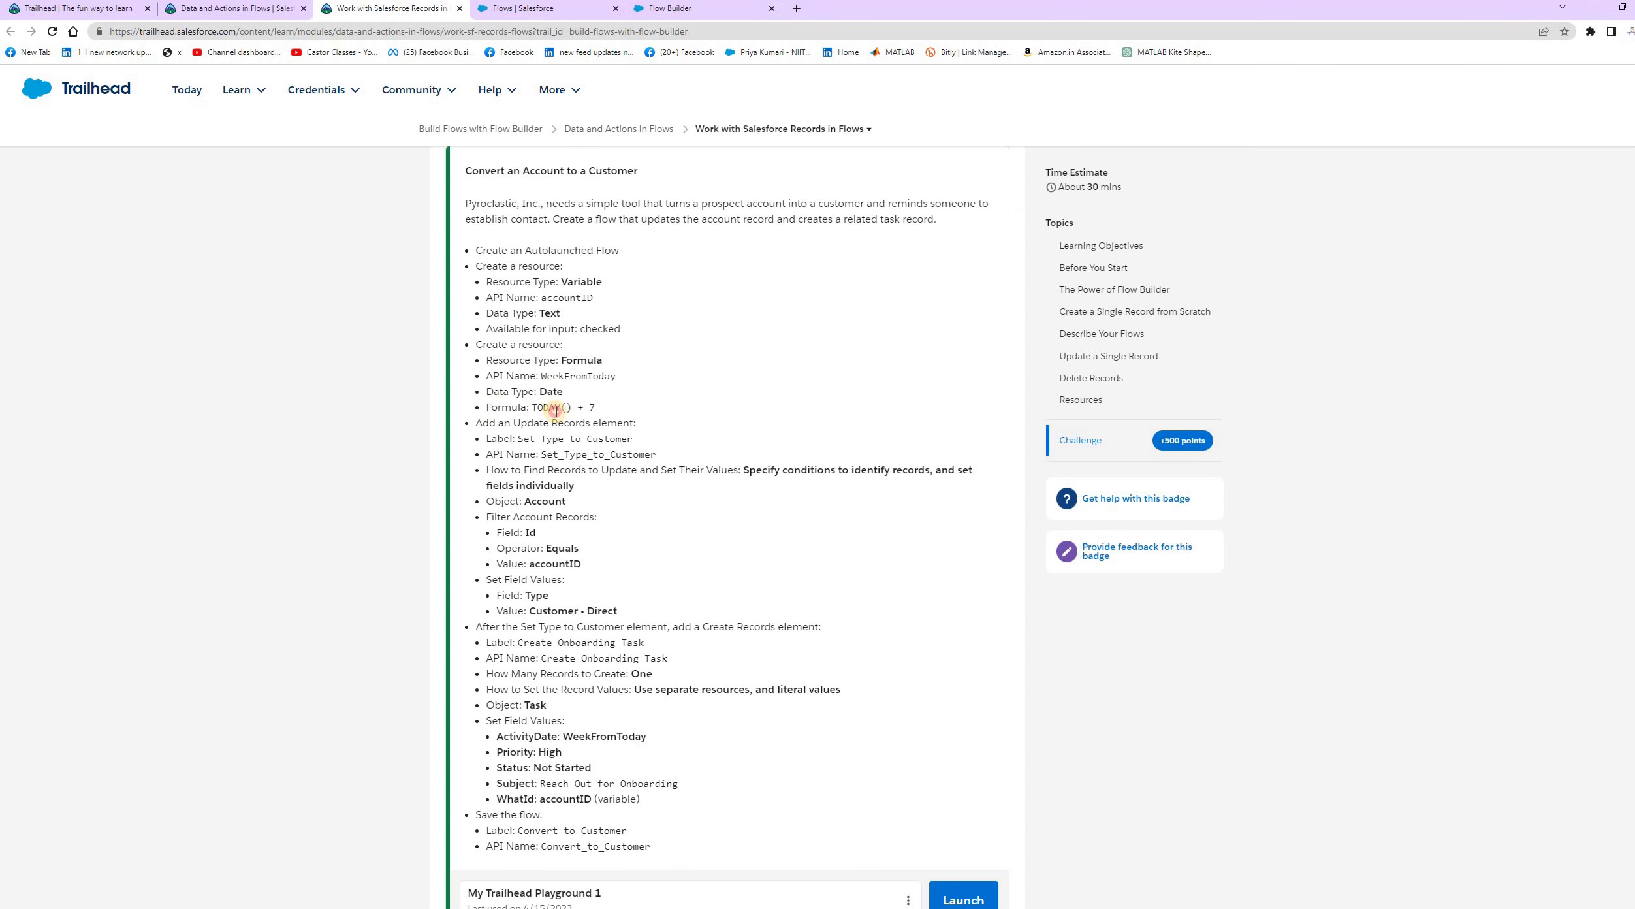
pyautogui.moveTo(488, 411); pyautogui.dragTo(613, 417)
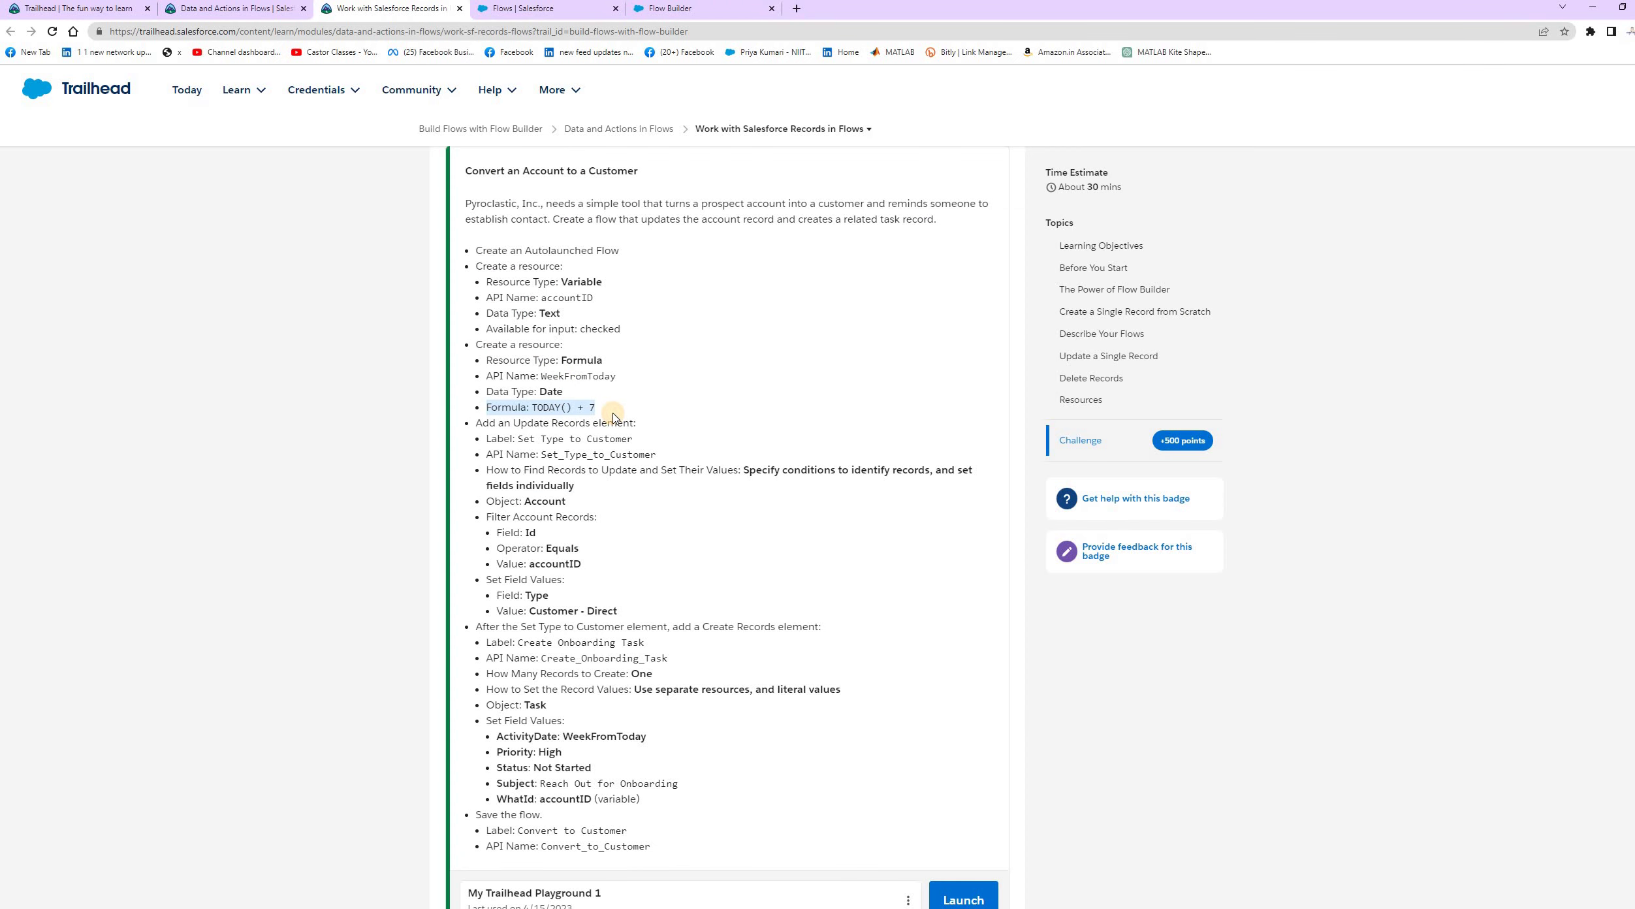
pyautogui.click(578, 412)
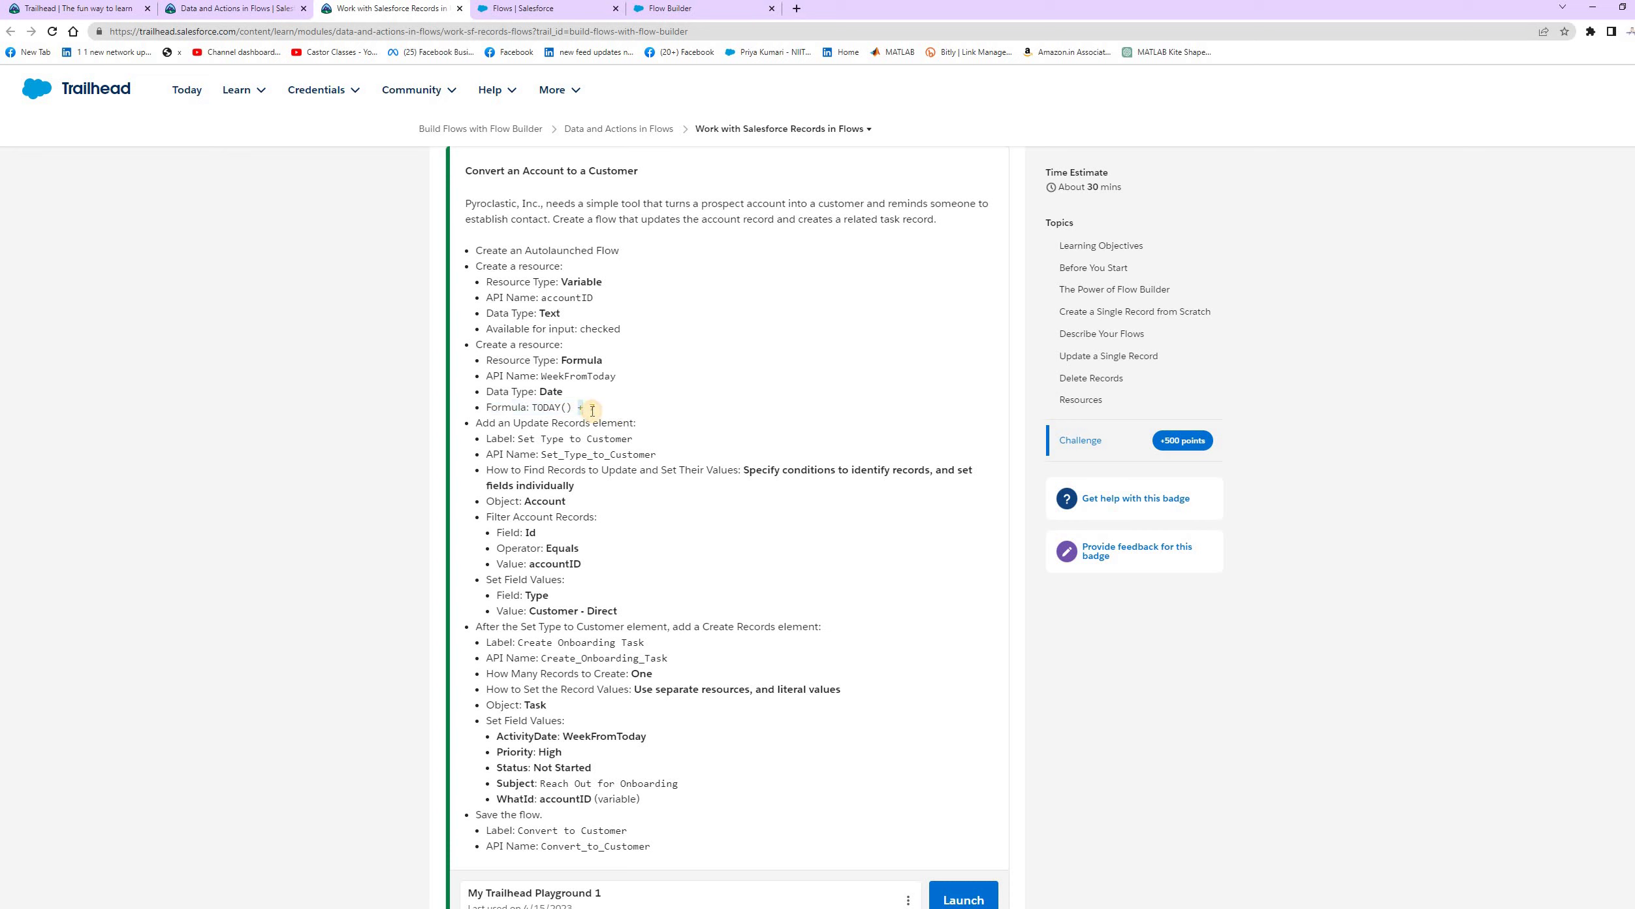
pyautogui.click(608, 411)
pyautogui.click(671, 359)
pyautogui.click(673, 7)
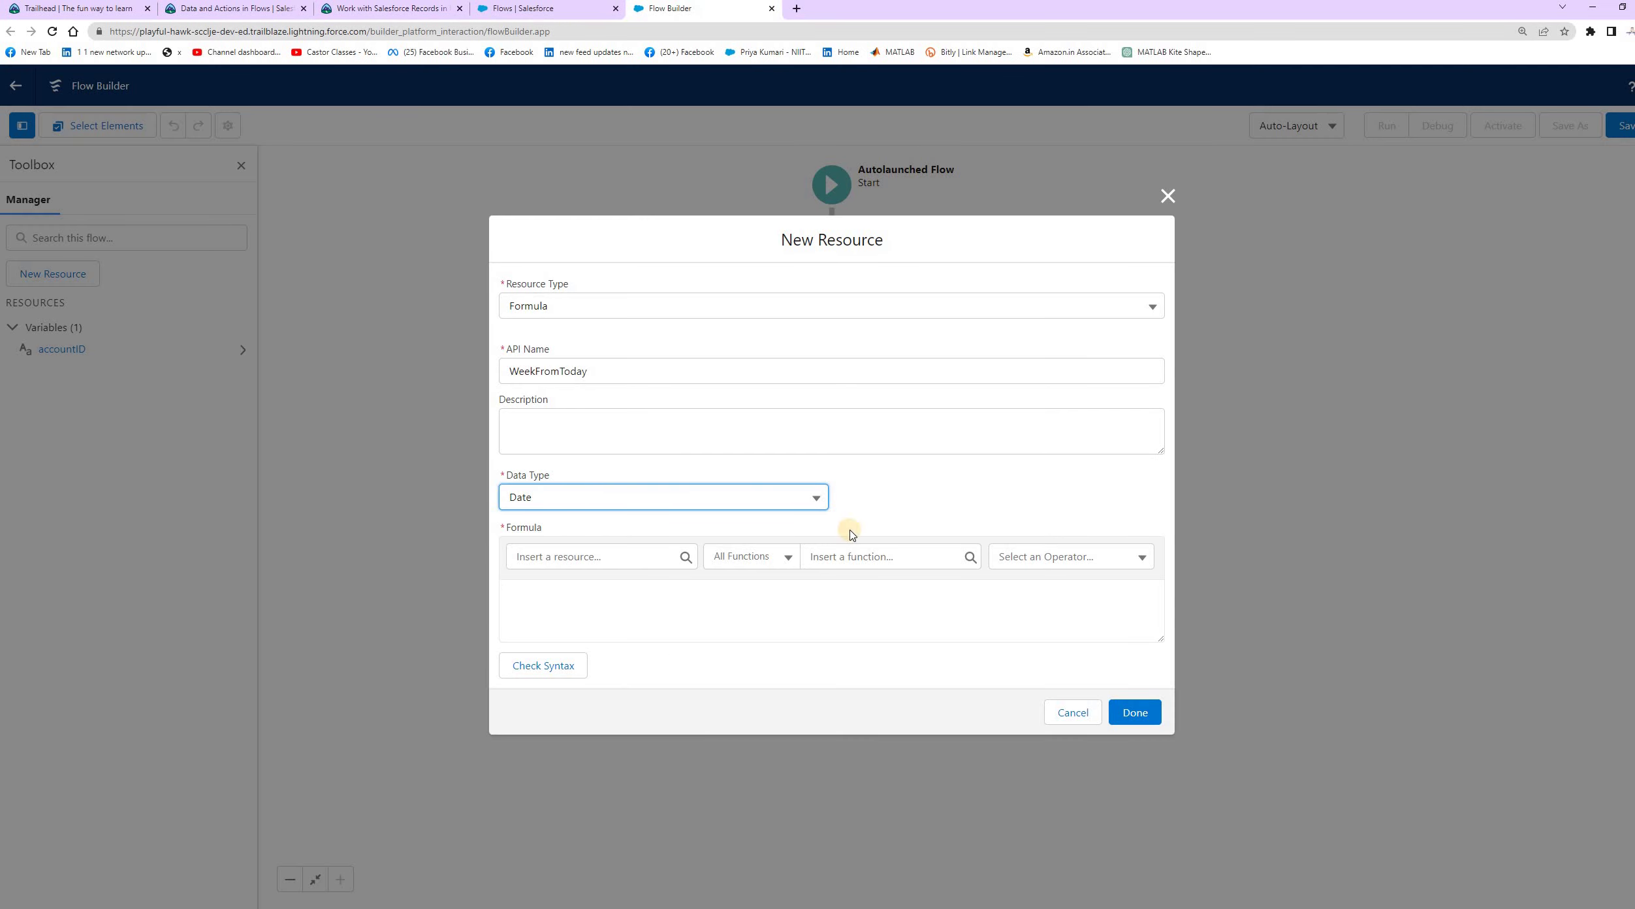
# Find the TODAY() function and insert it into the formula of the WeekFromToday resource.
pyautogui.click(917, 556)
pyautogui.scroll(-5, 926, 606)
pyautogui.scroll(-3, 915, 672)
pyautogui.scroll(-10, 895, 750)
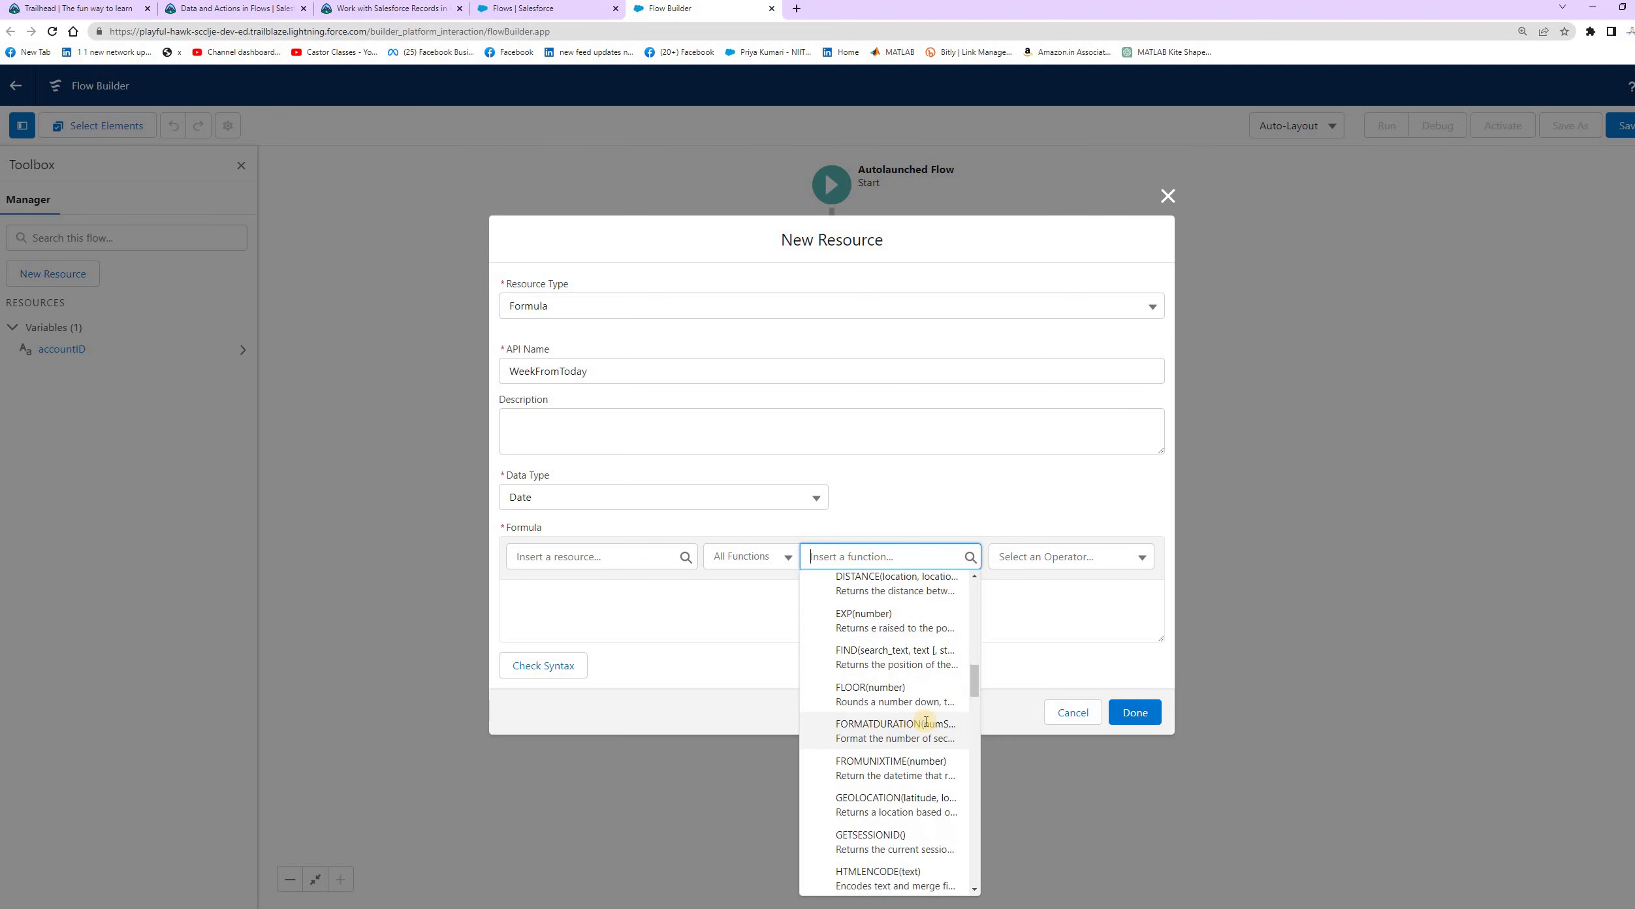
pyautogui.scroll(-3, 926, 721)
pyautogui.click(976, 708)
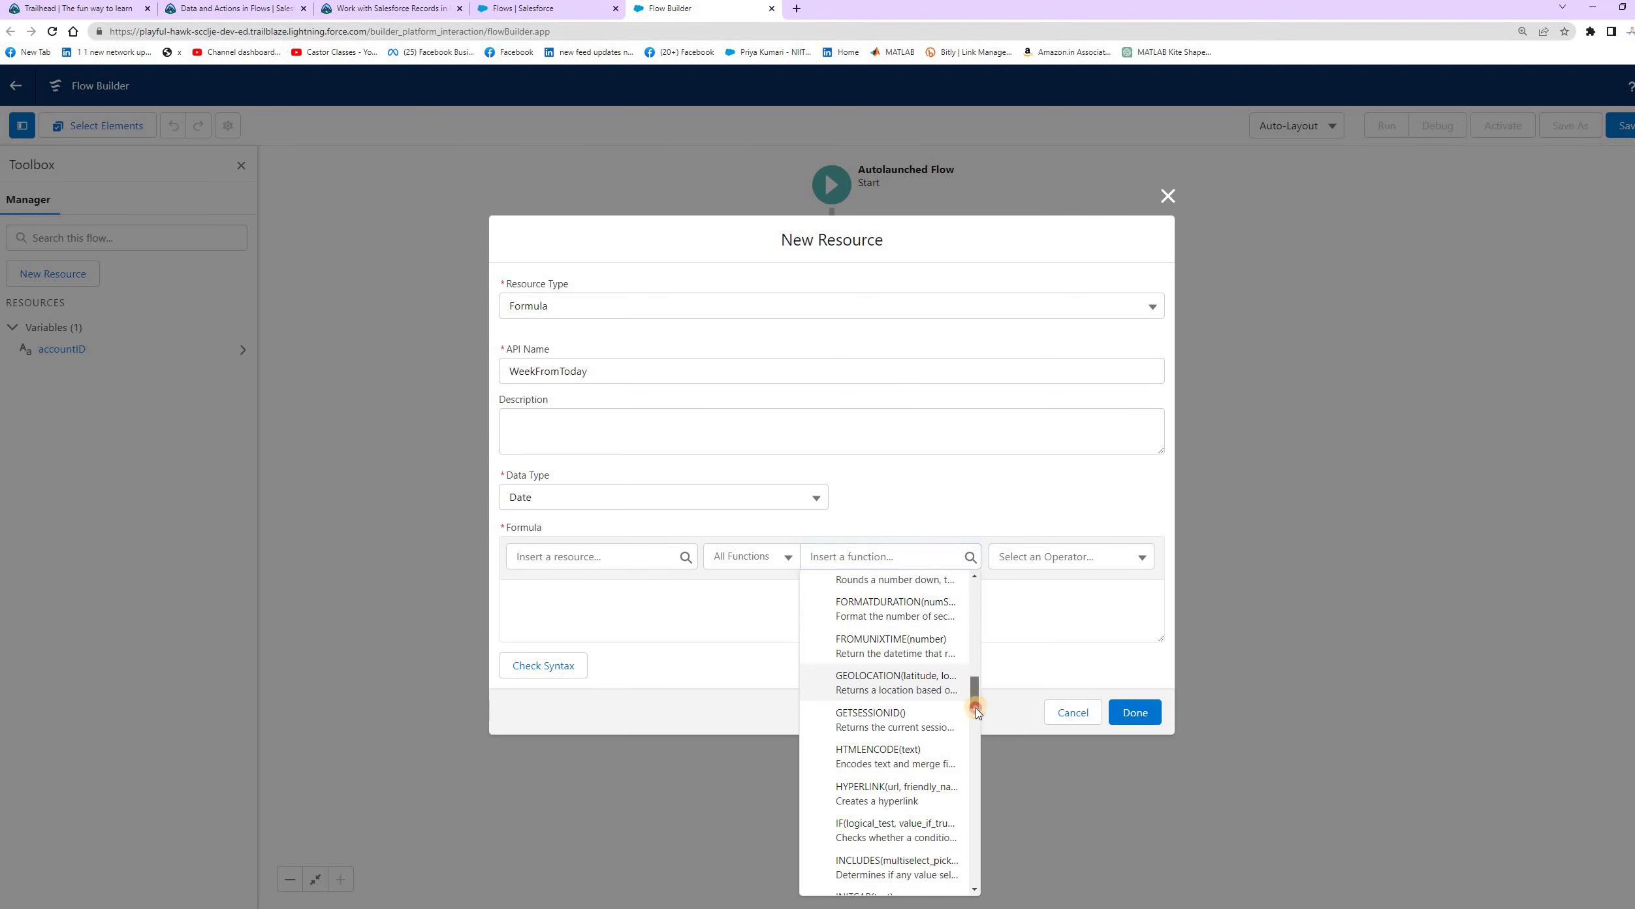
pyautogui.moveTo(976, 708); pyautogui.dragTo(982, 828)
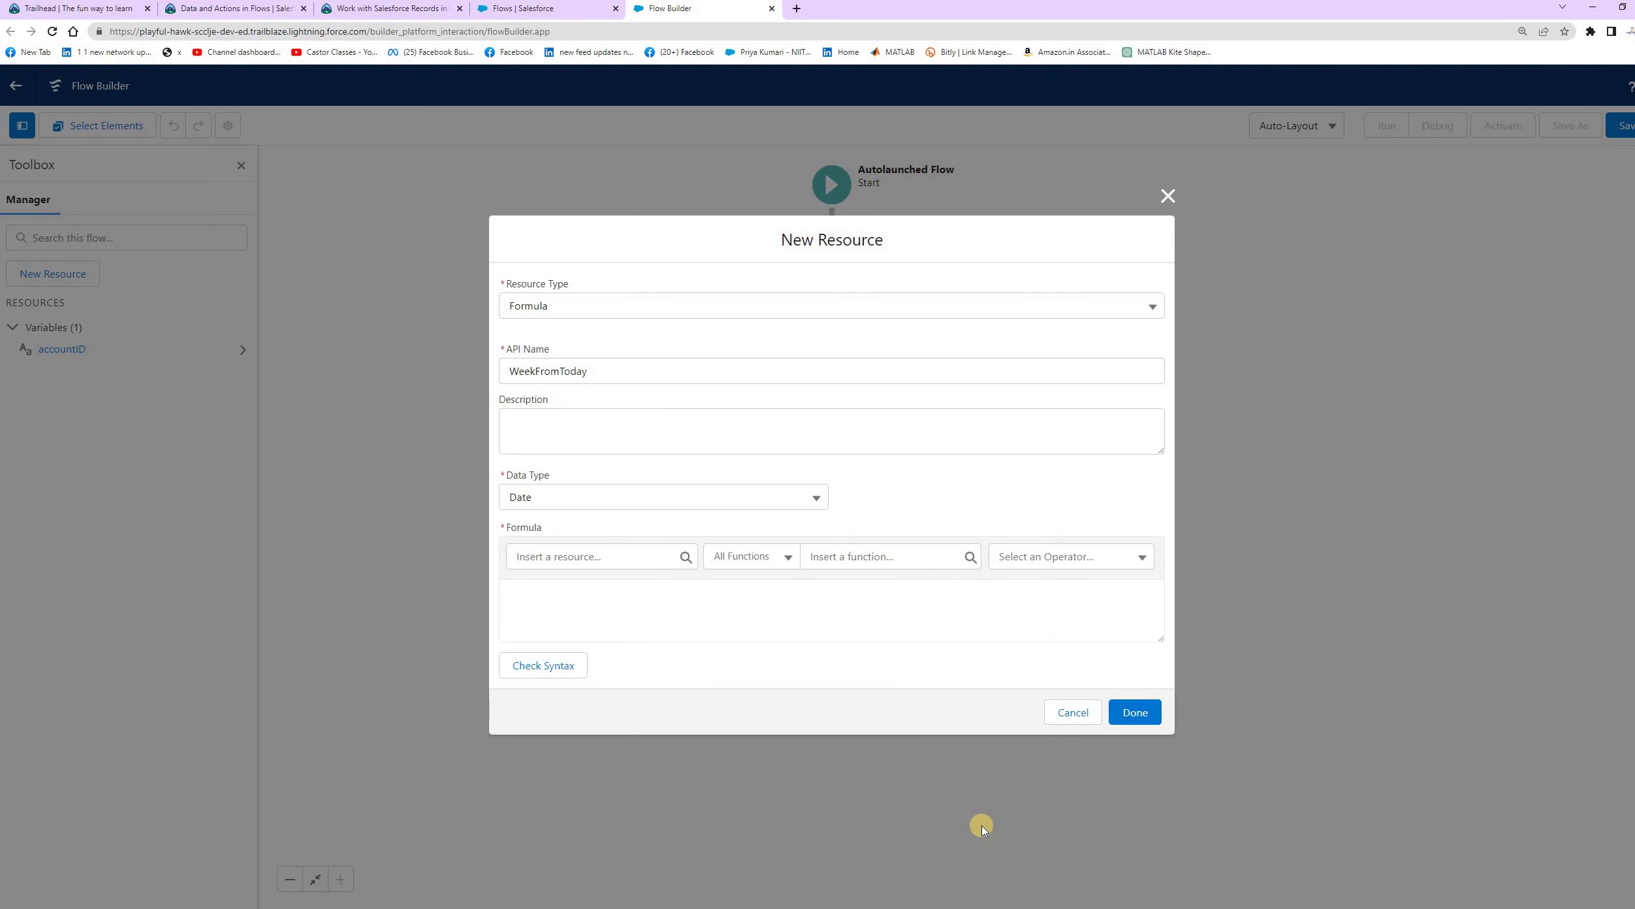
pyautogui.click(848, 558)
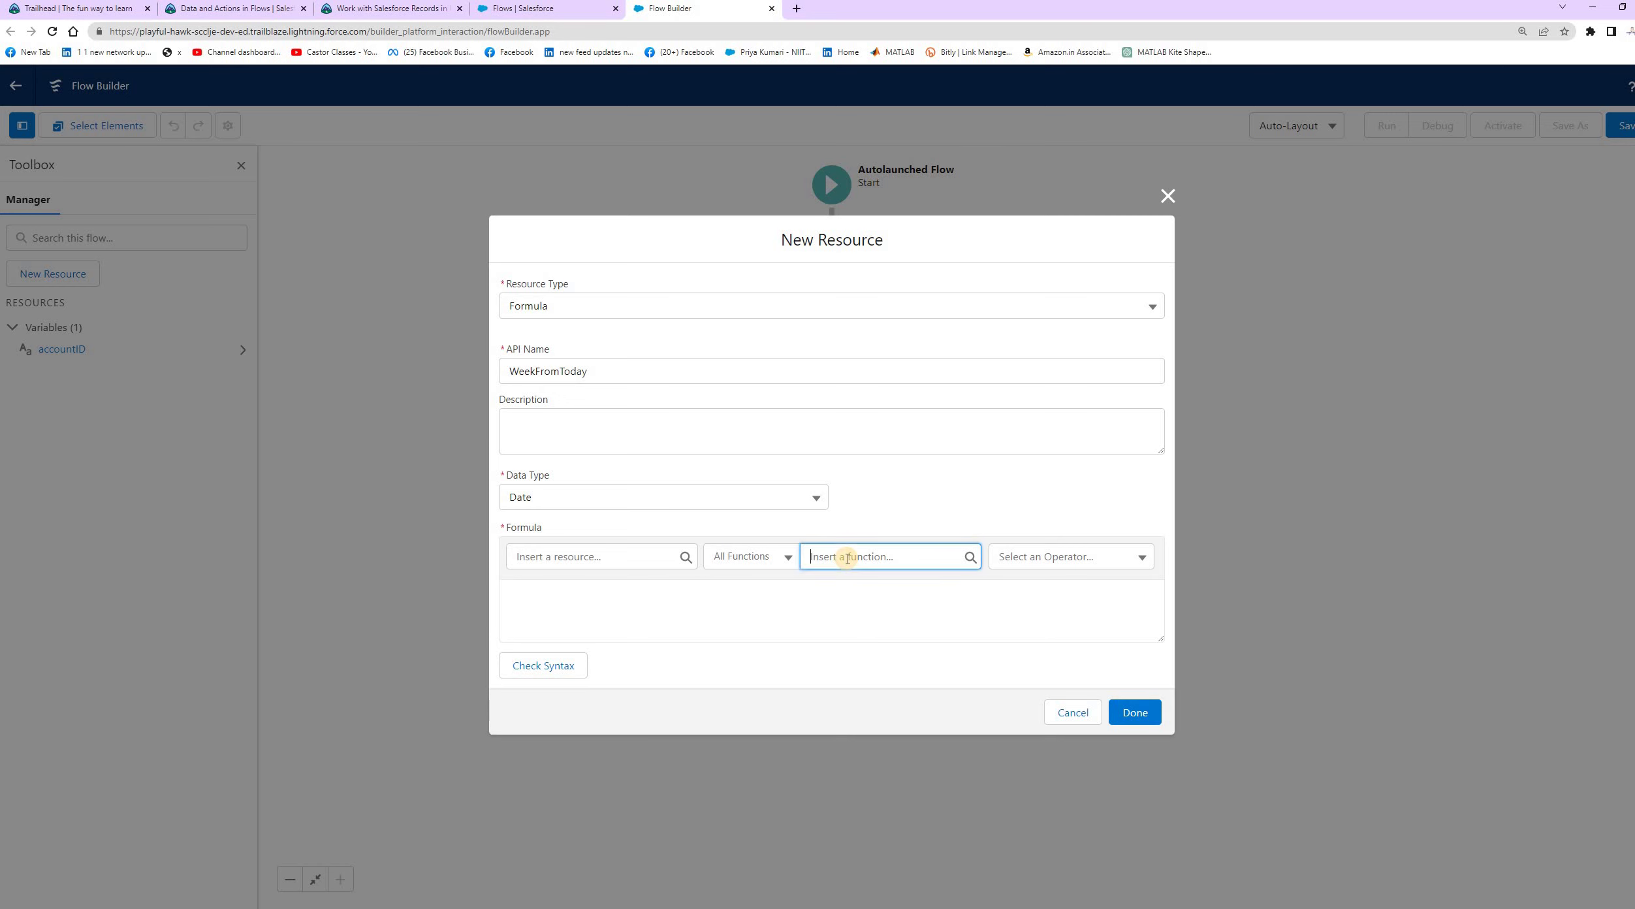
pyautogui.write('to')
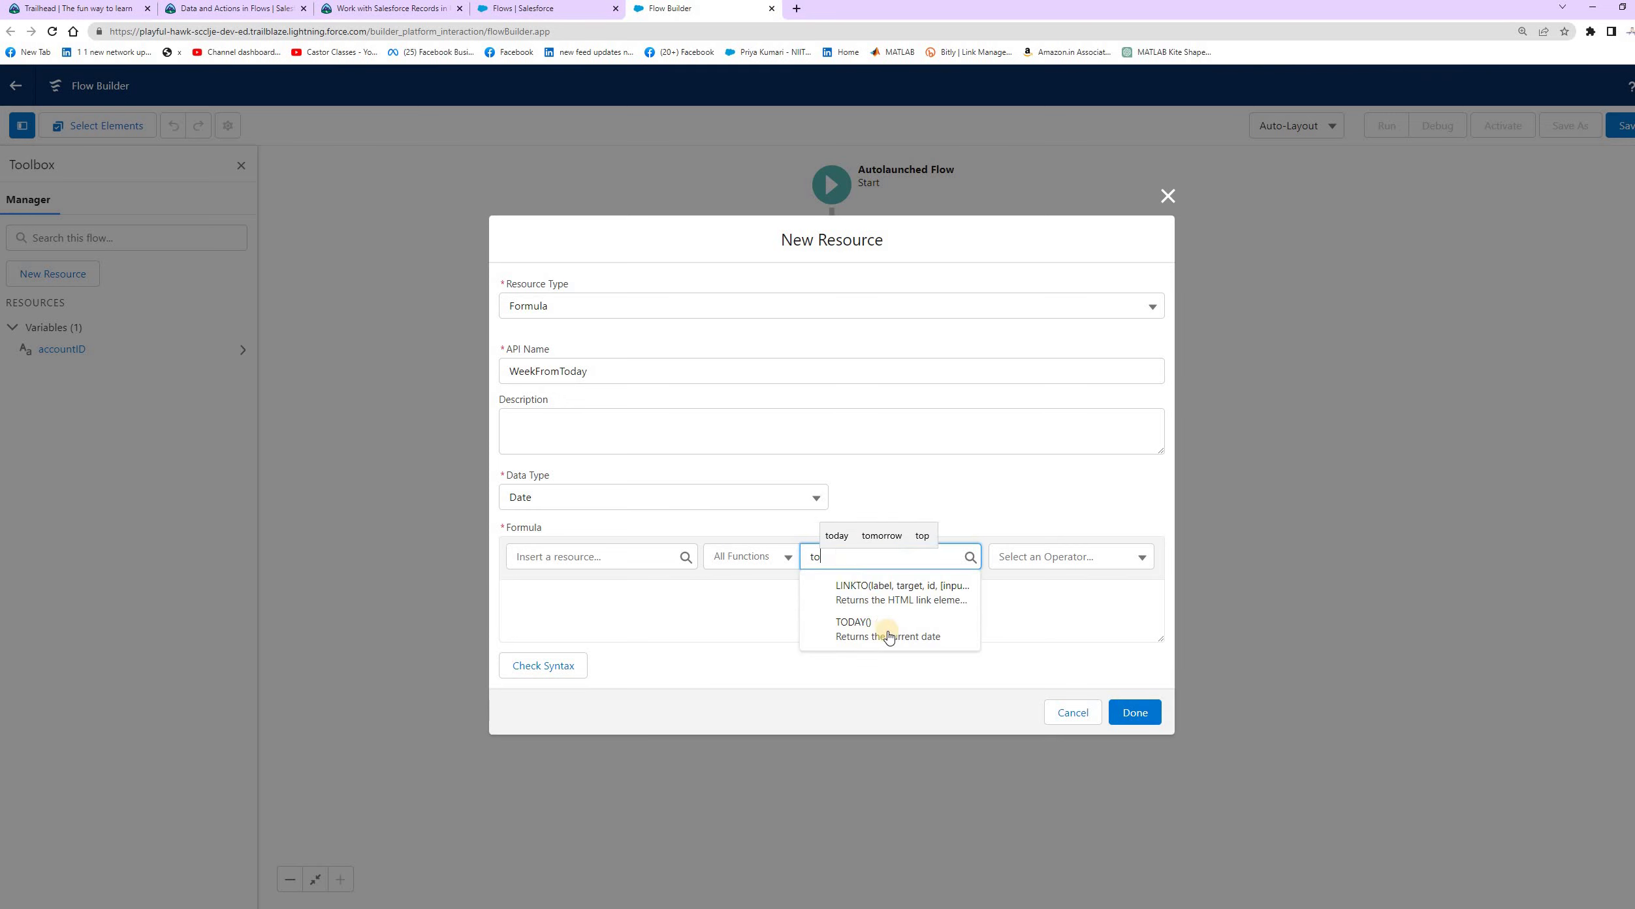
pyautogui.click(854, 639)
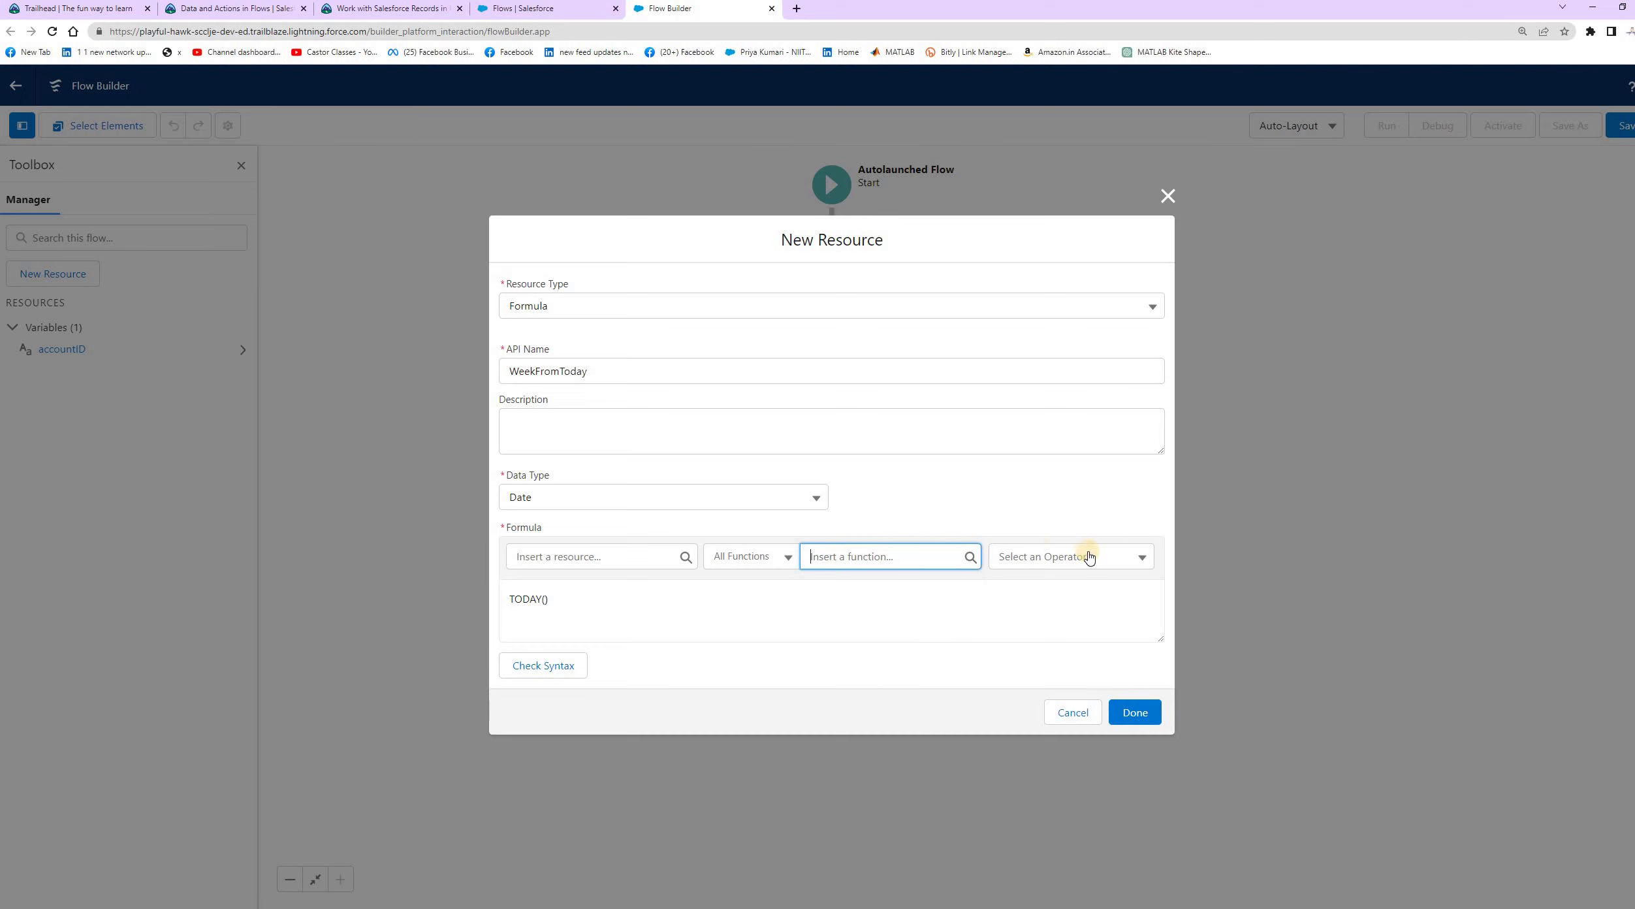
# Complete the formula as TODAY()+7 using the Add operator and check its syntax.
pyautogui.click(1088, 557)
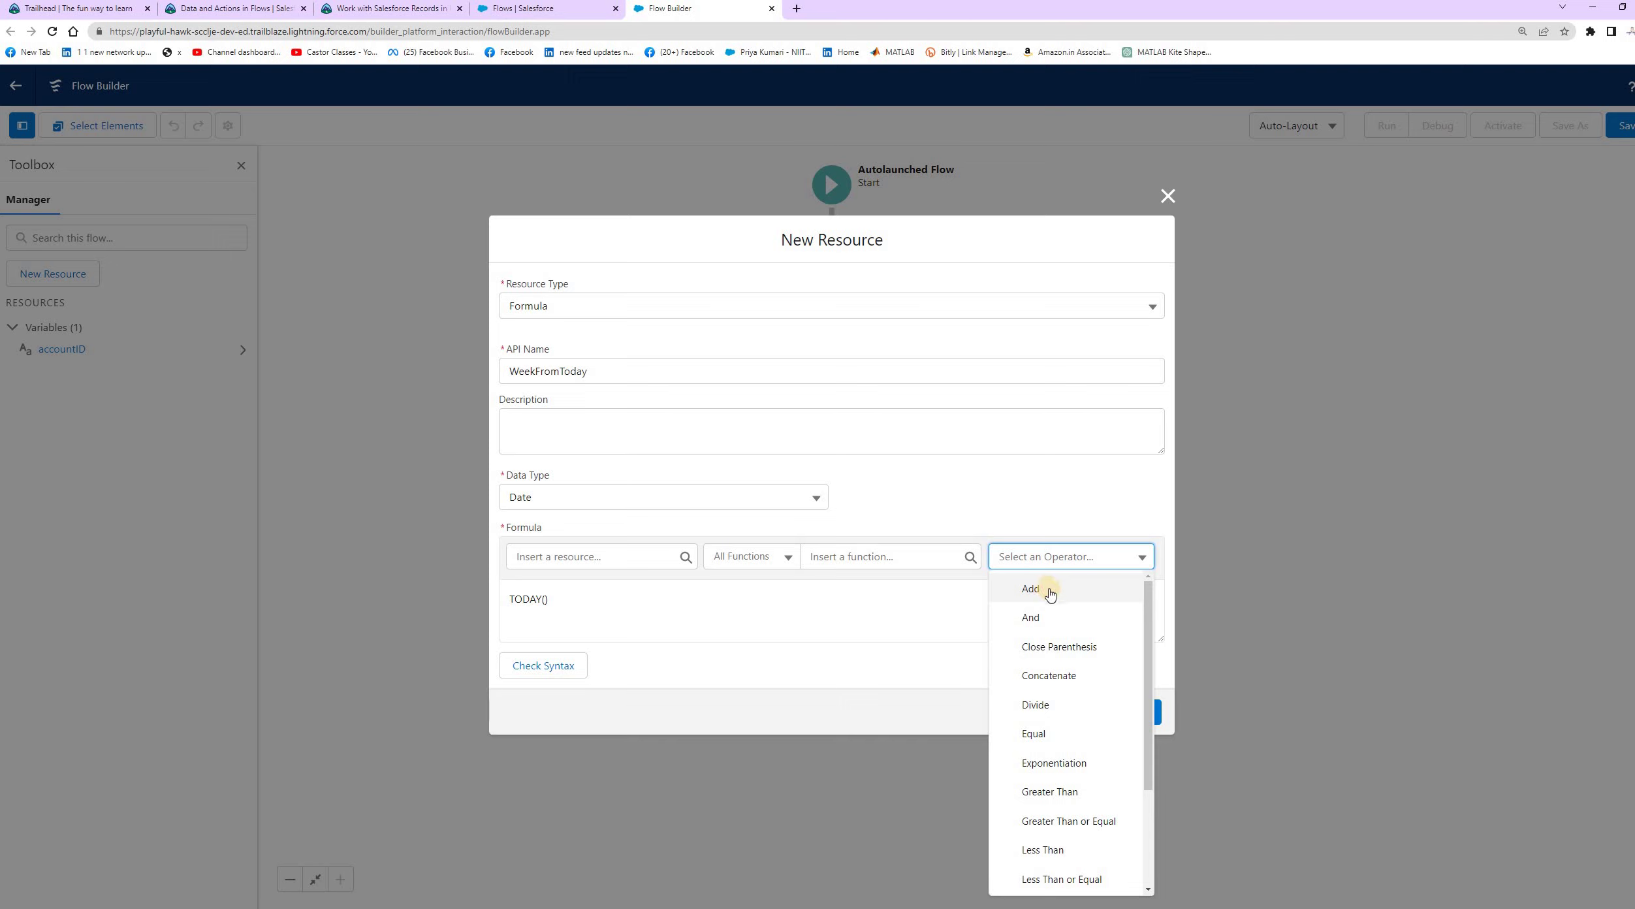
pyautogui.click(1050, 589)
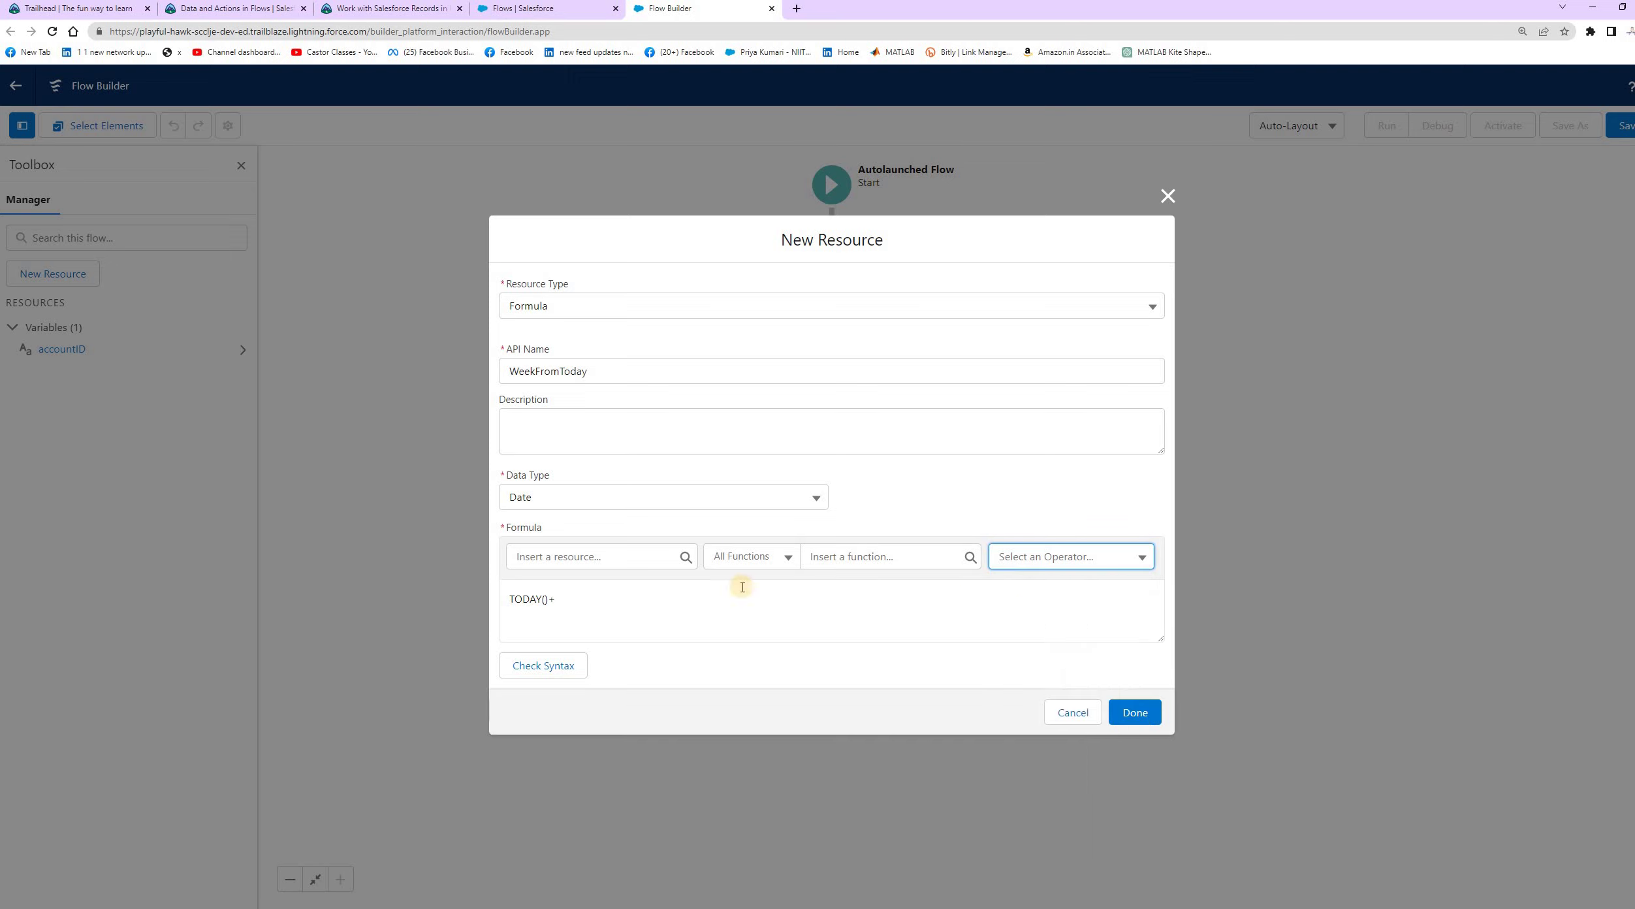
pyautogui.click(599, 603)
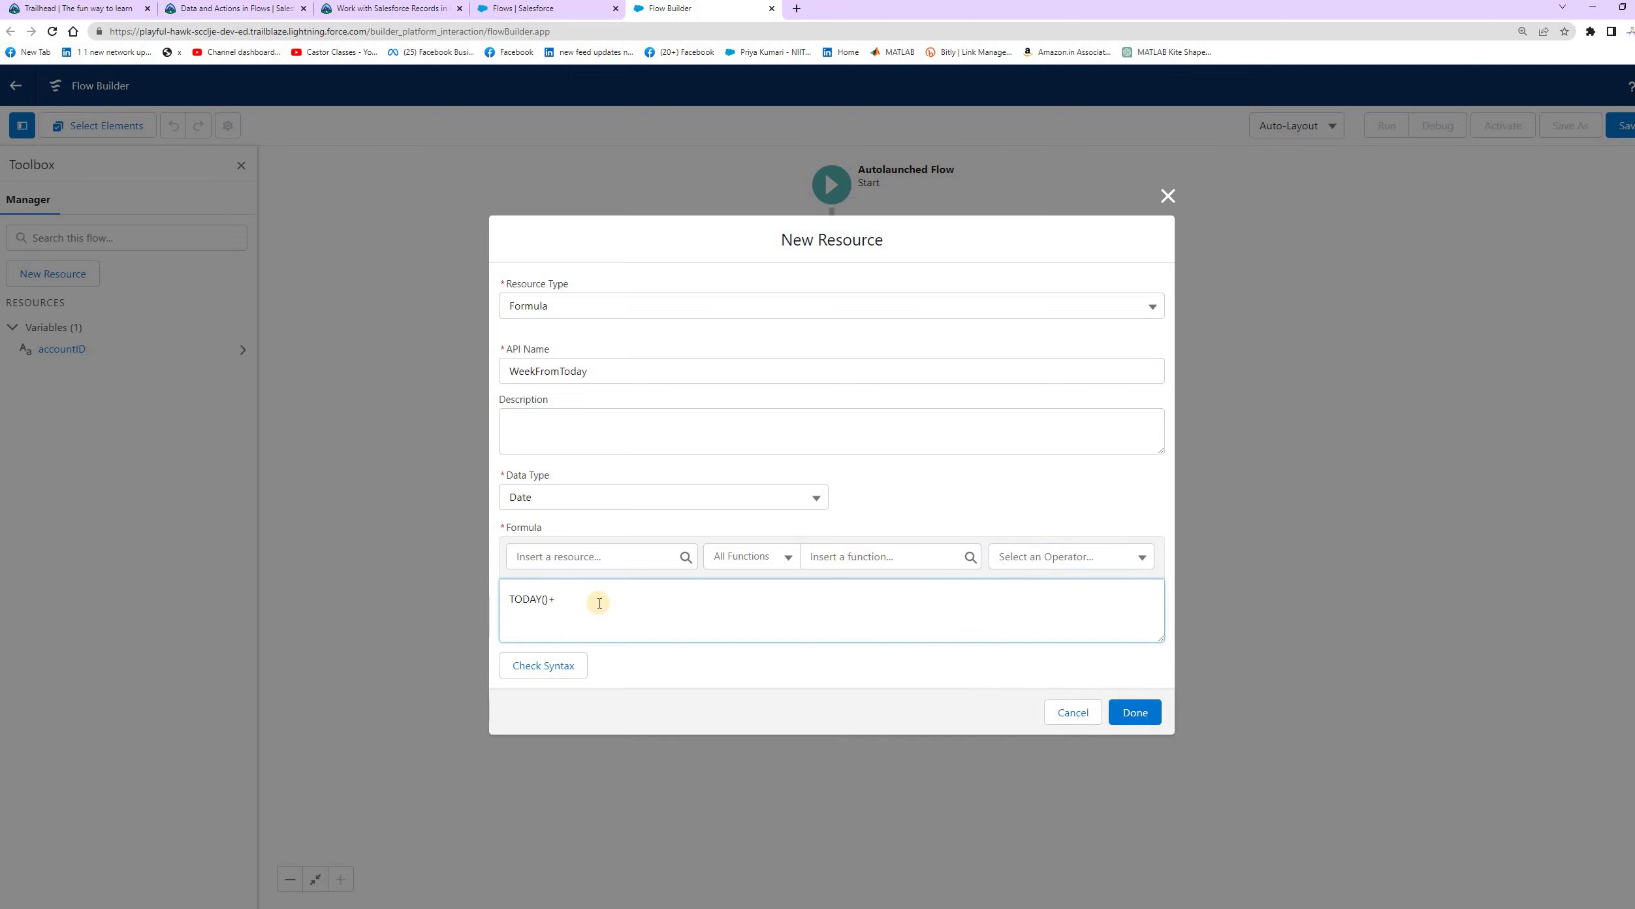
pyautogui.click(540, 673)
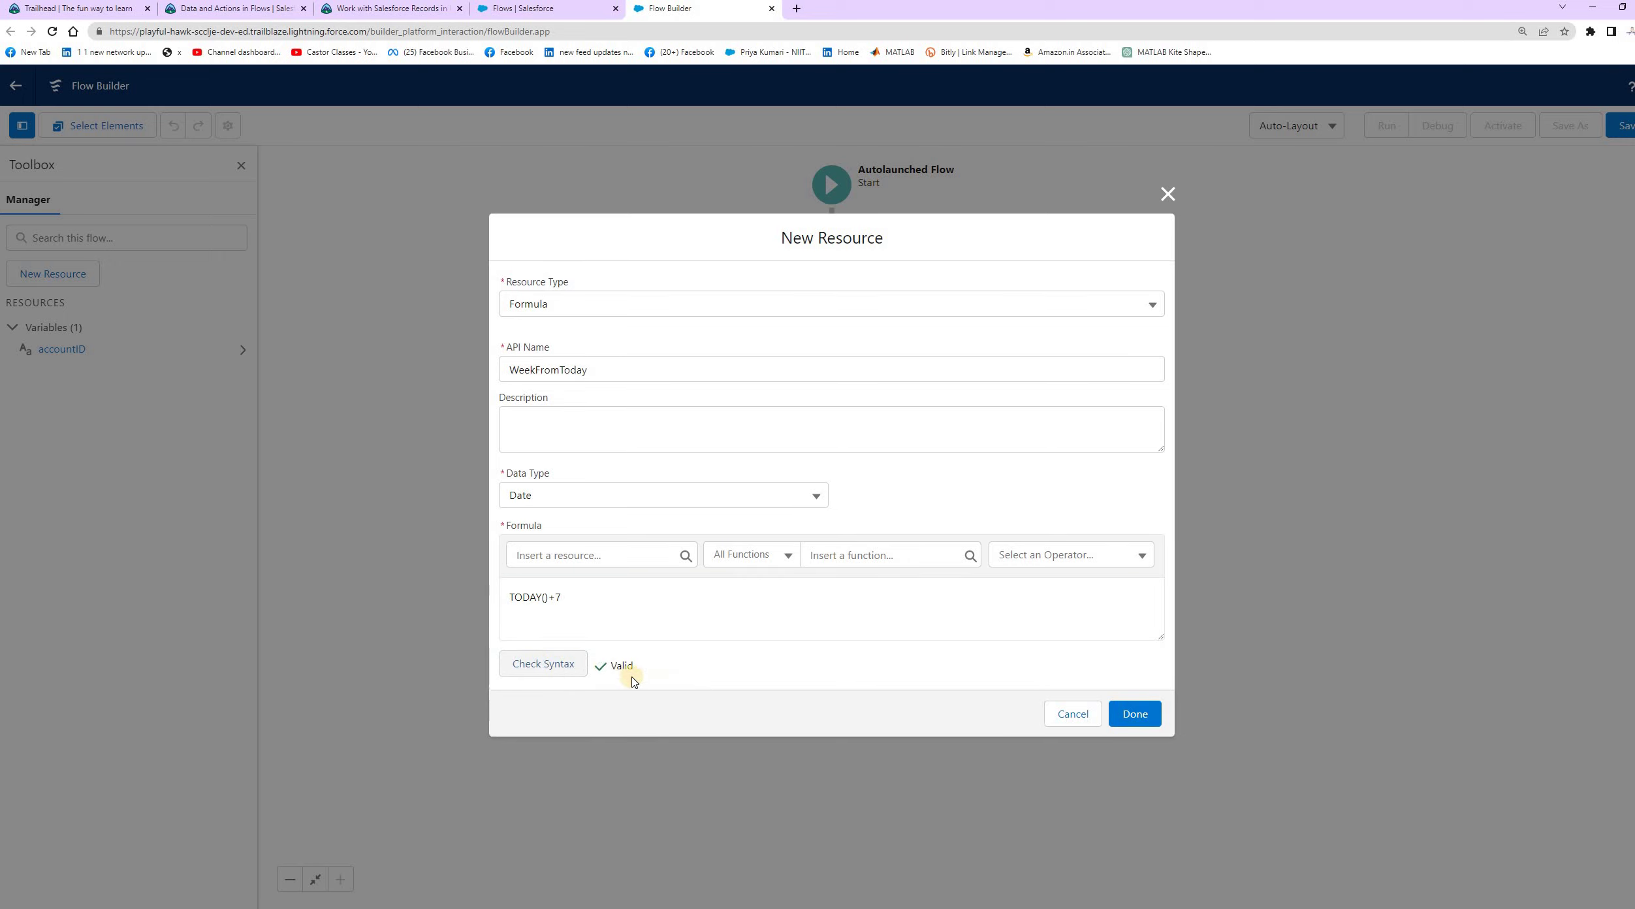
# Compare the formula with the one in the Trailhead challenge and save the WeekFromToday resource in Flow Builder.
pyautogui.click(366, 9)
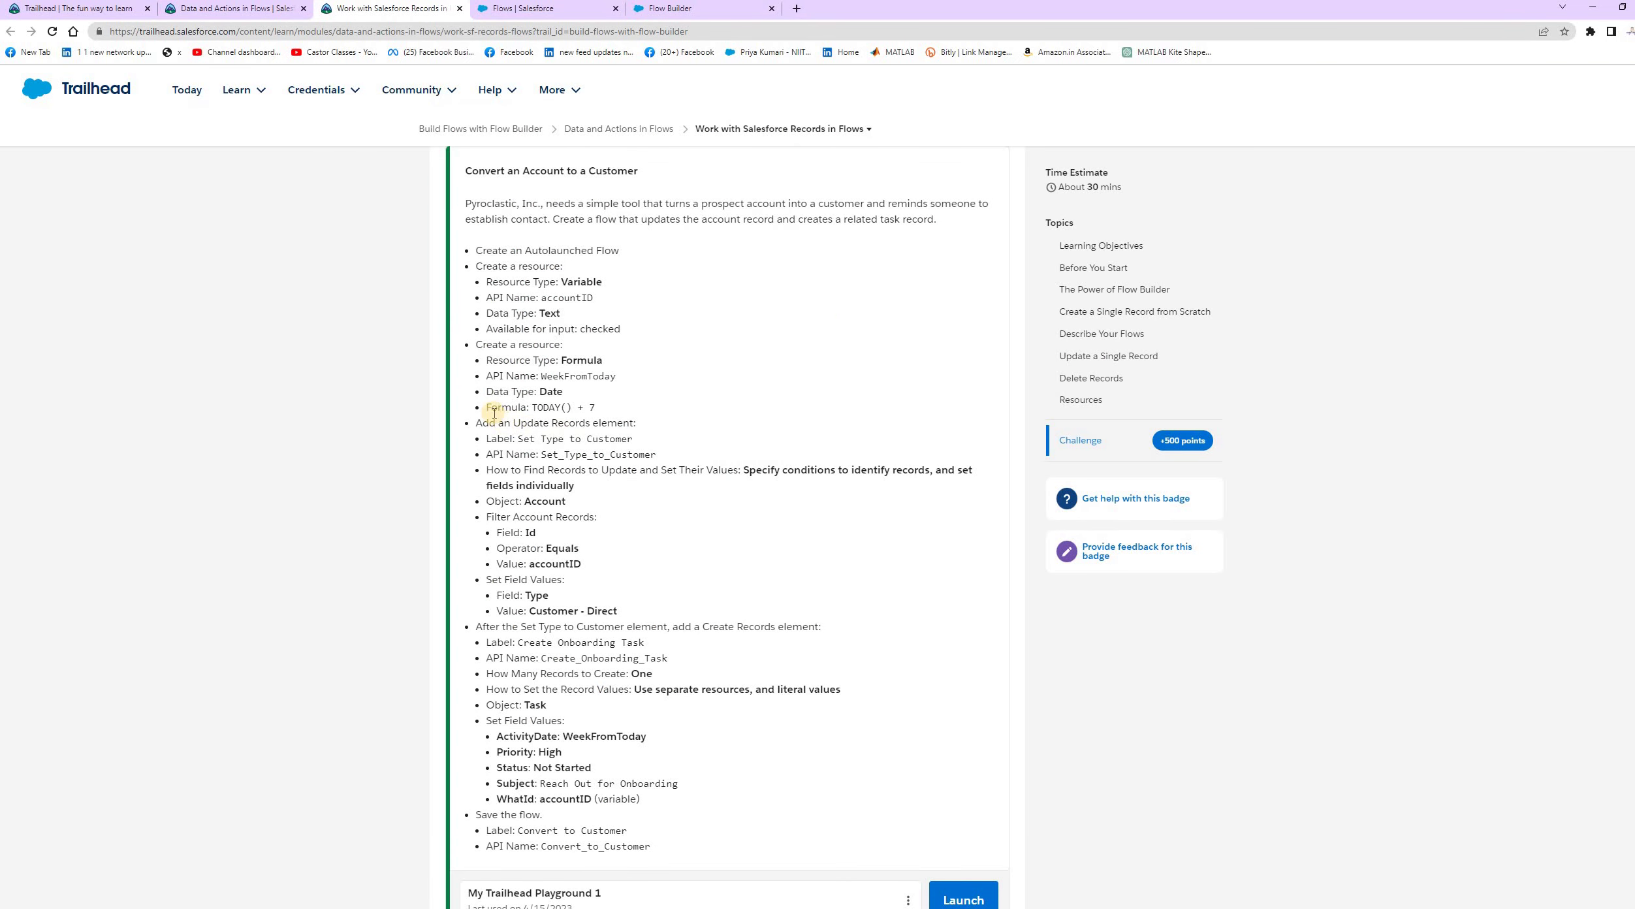
pyautogui.tripleClick(595, 408)
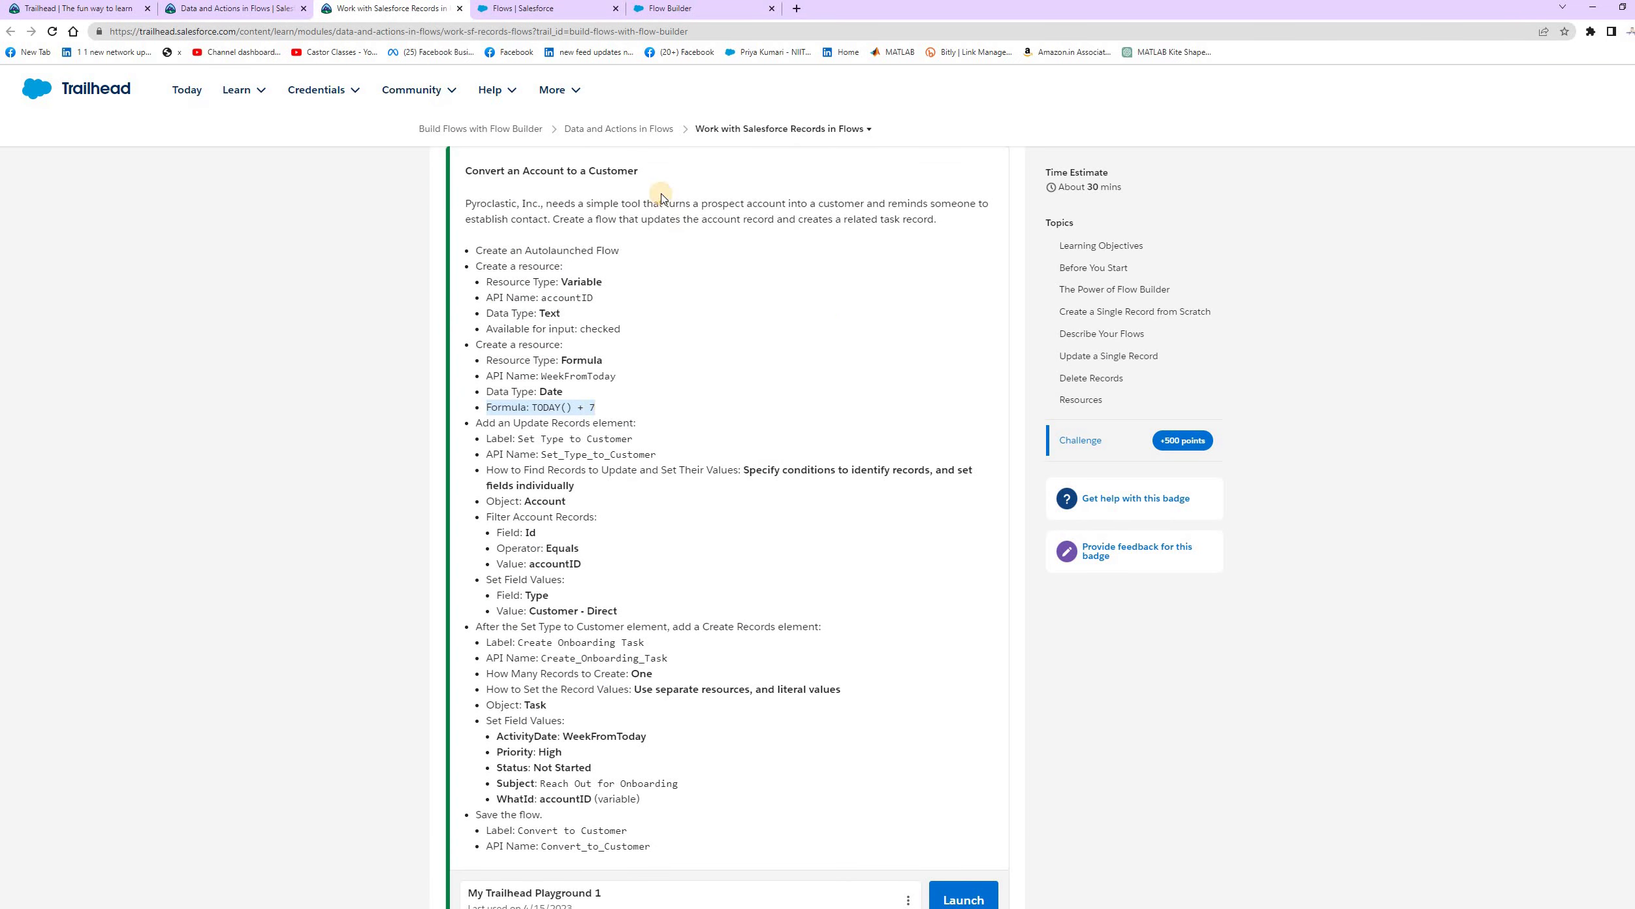
pyautogui.click(667, 10)
pyautogui.click(668, 10)
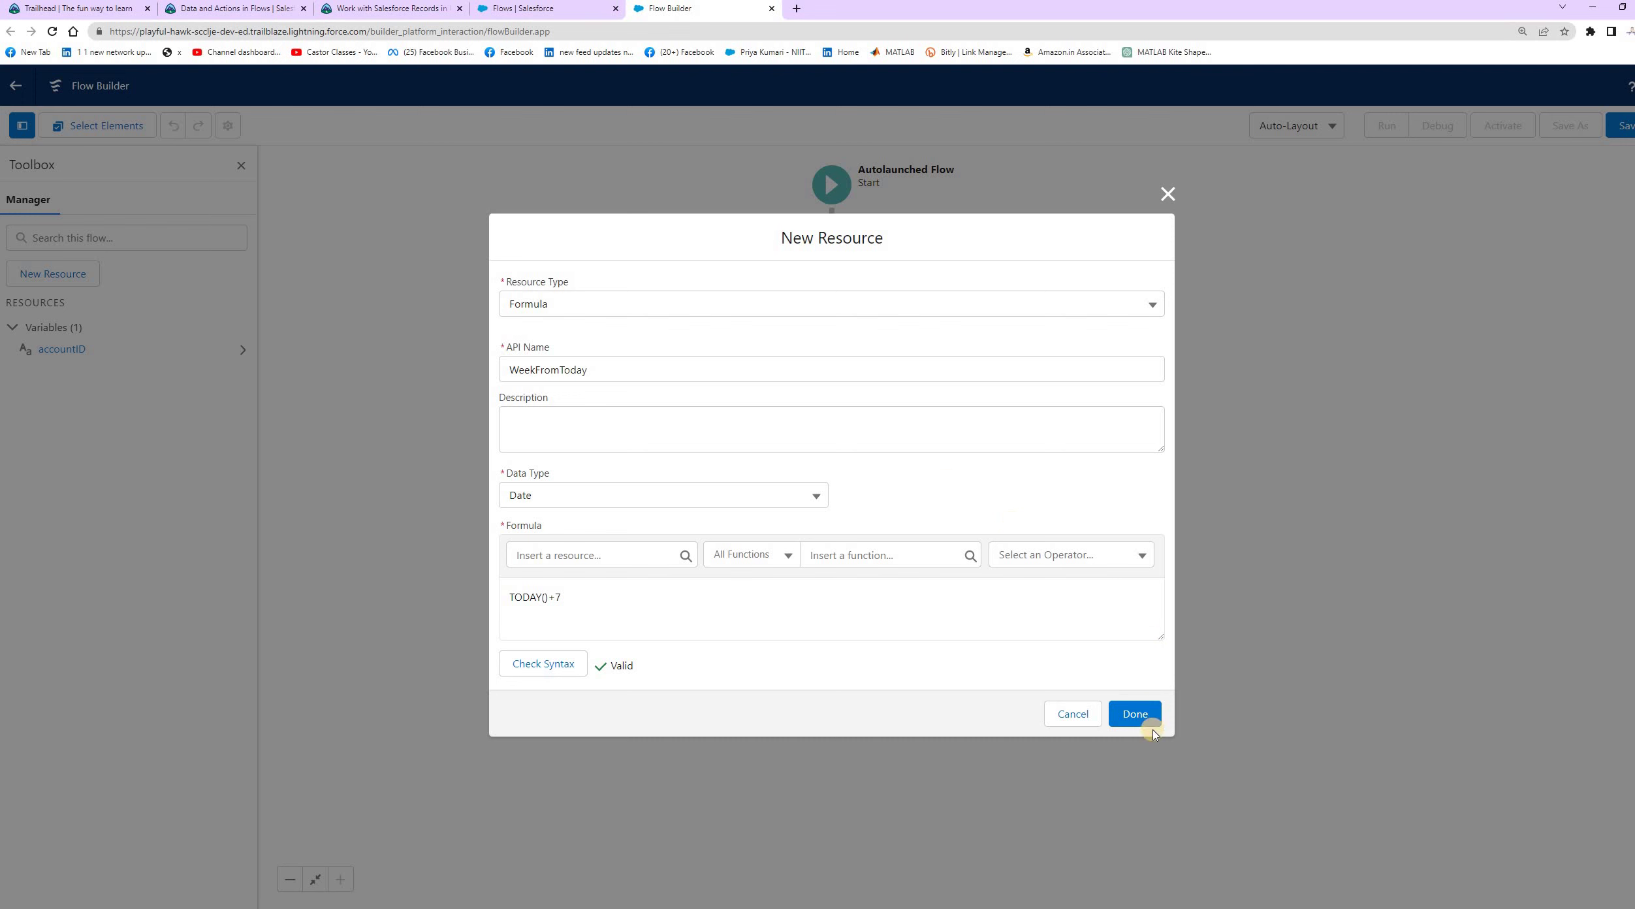
pyautogui.click(1135, 713)
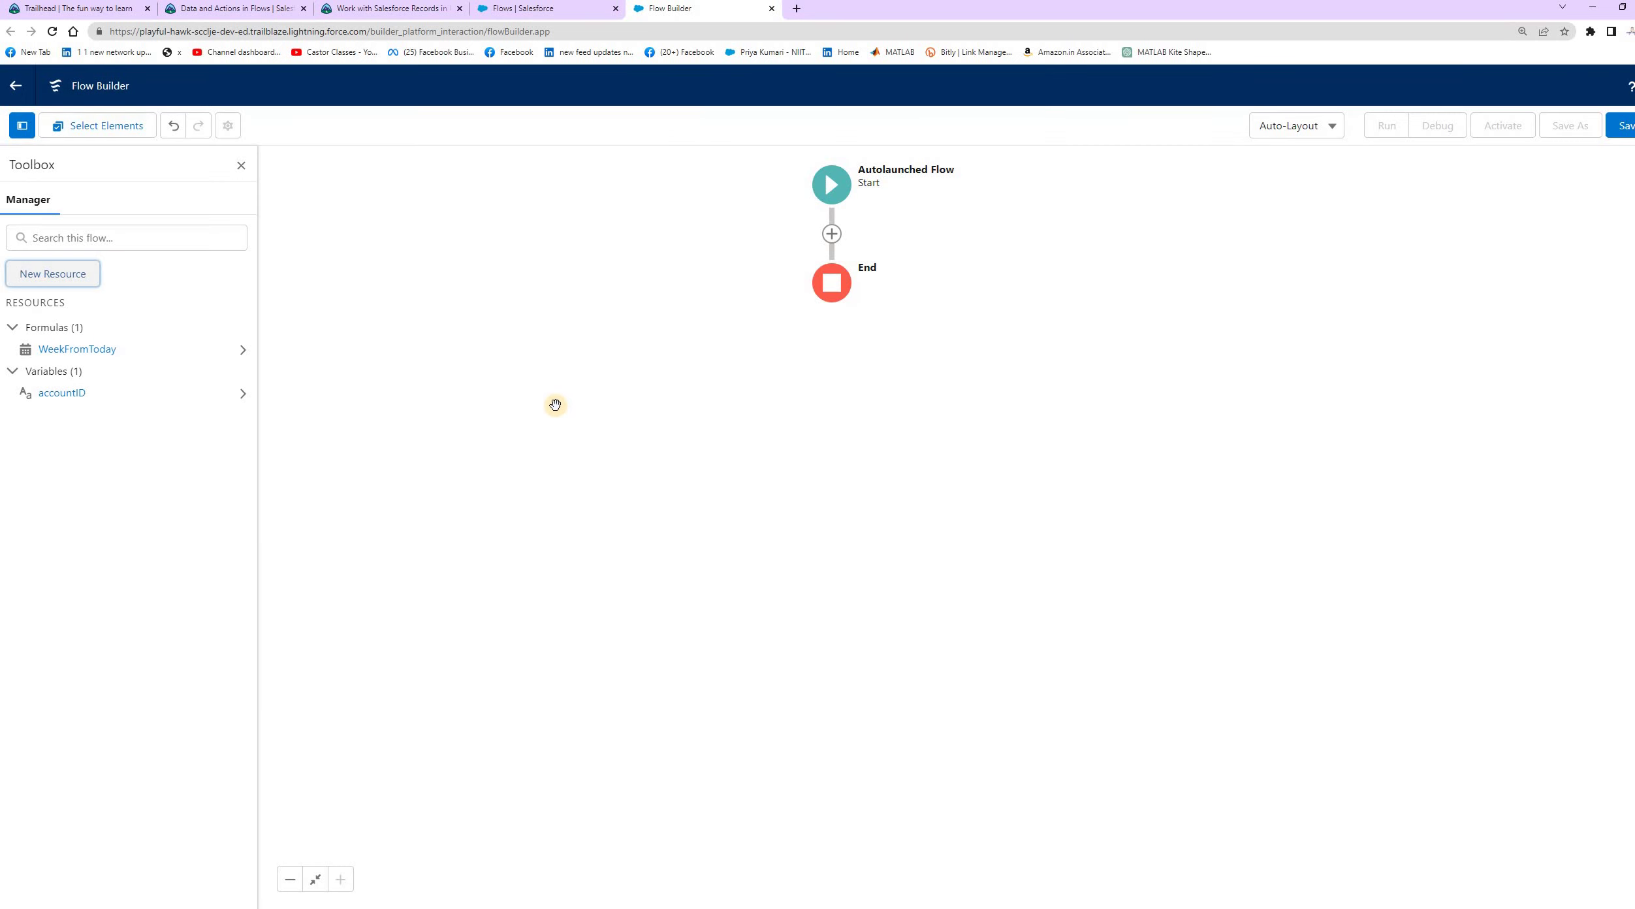
# Read in the Trailhead challenge which flow element has to follow the two resources.
pyautogui.click(370, 10)
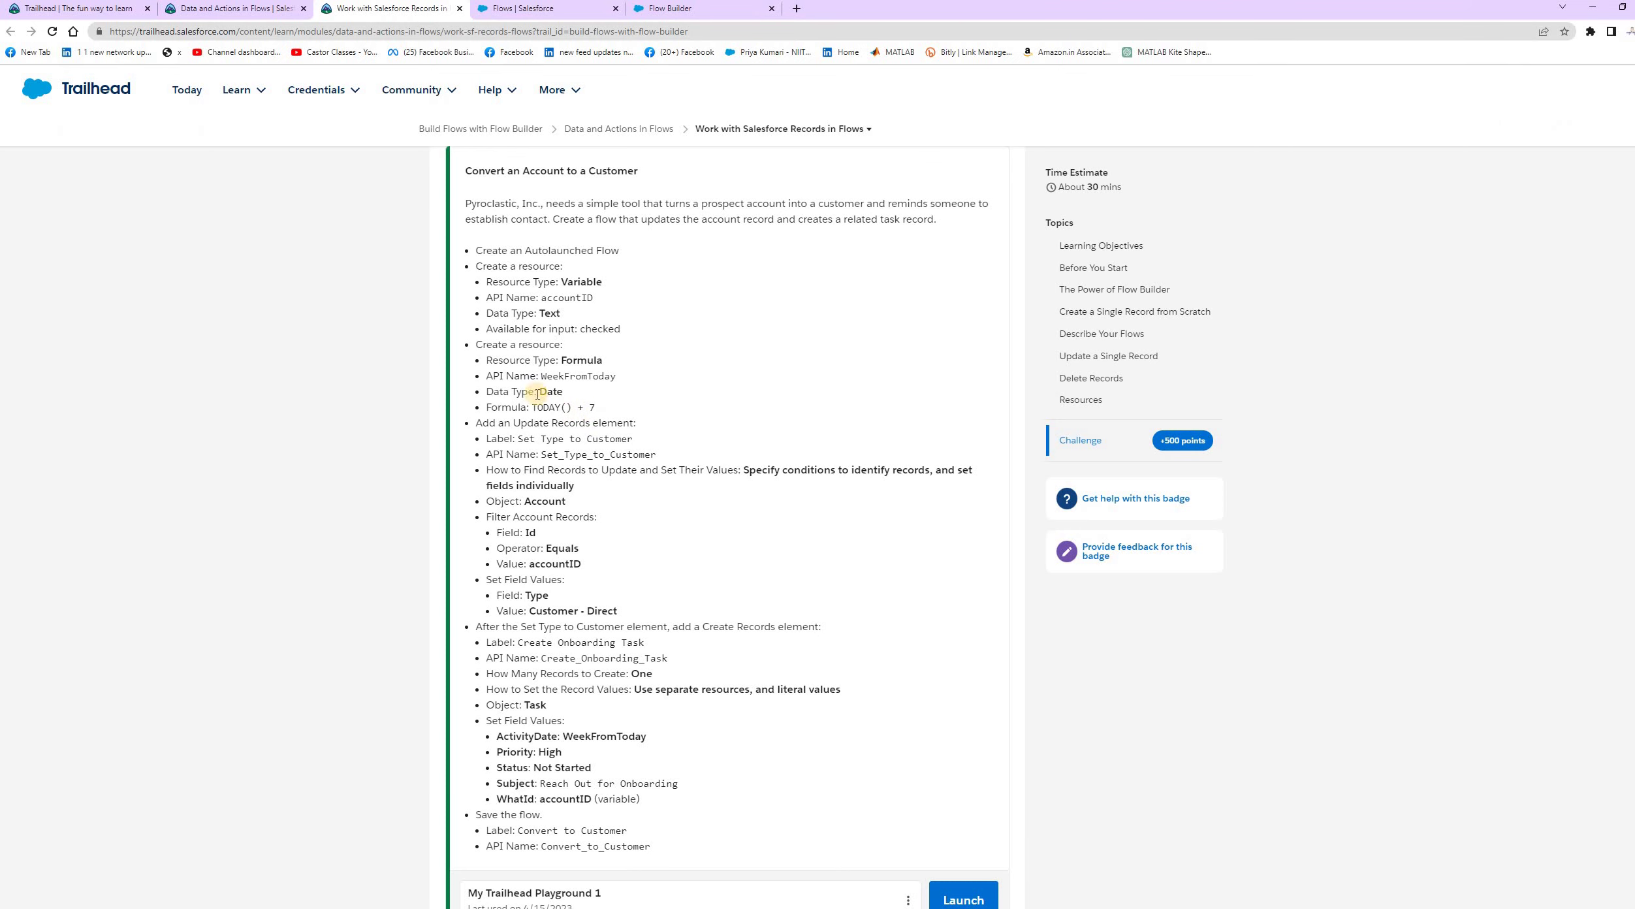
pyautogui.scroll(-1, 474, 366)
pyautogui.click(567, 370)
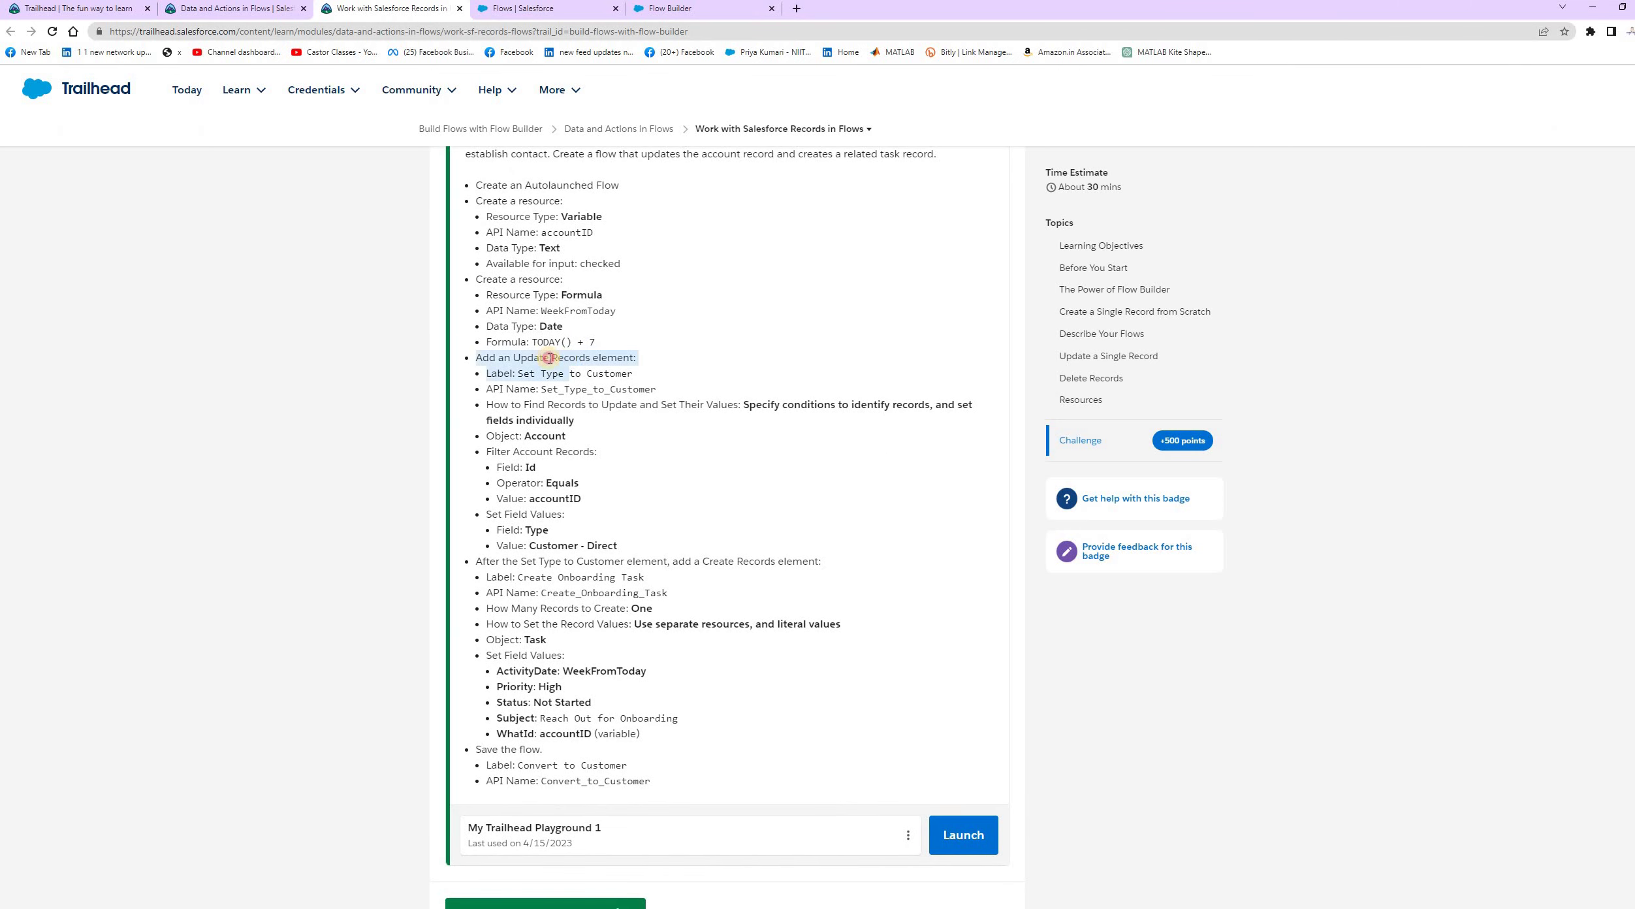
pyautogui.click(638, 364)
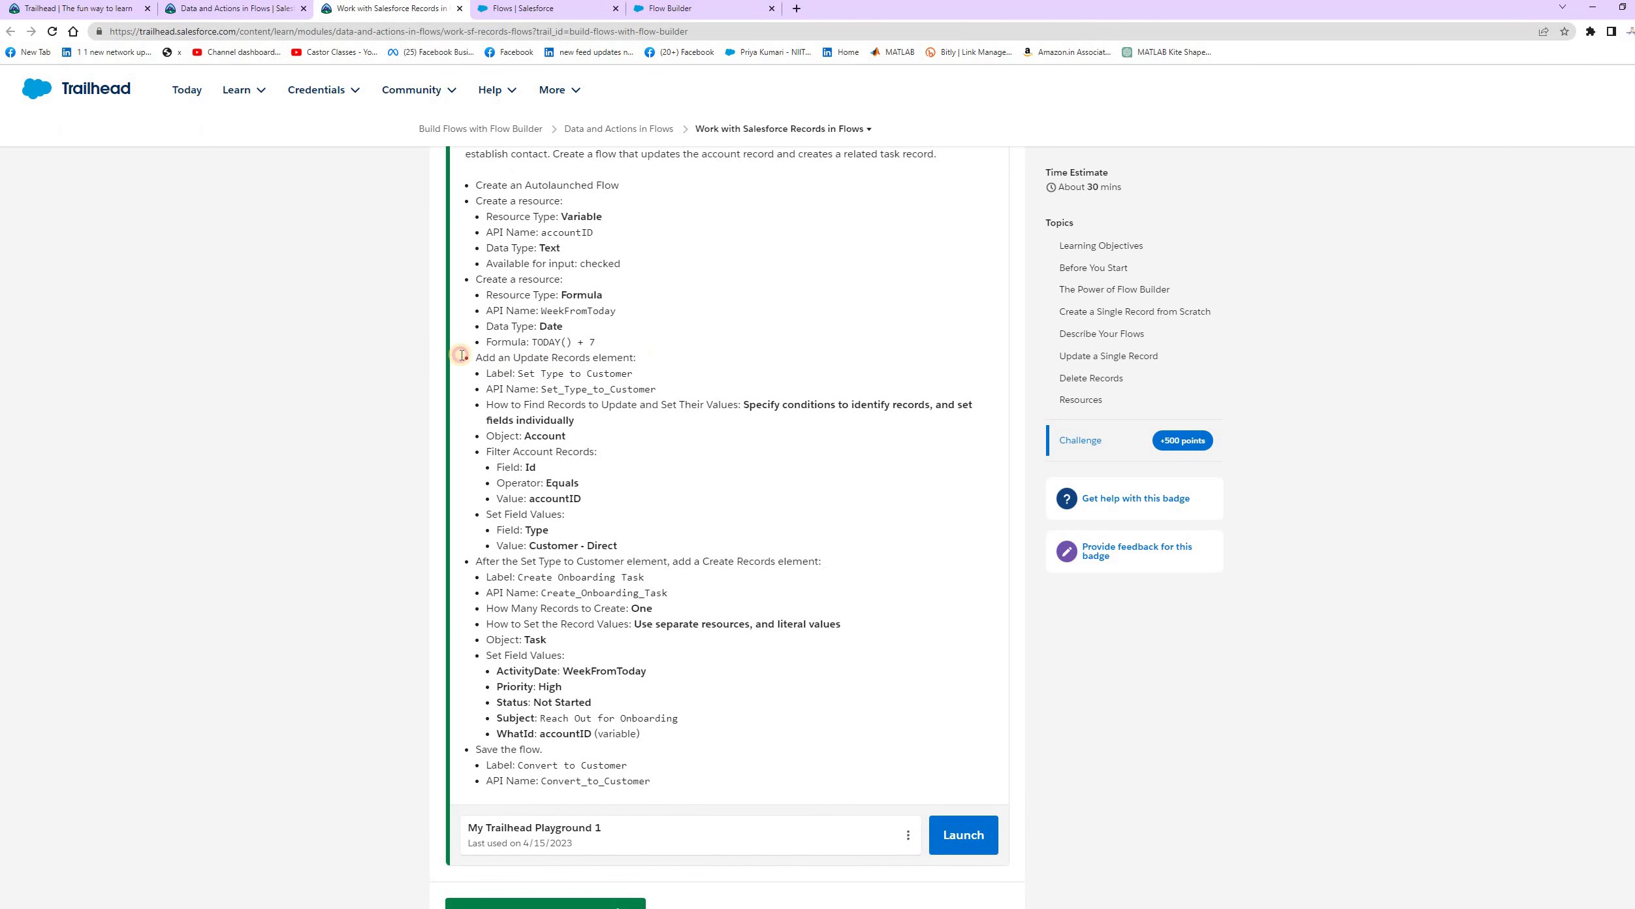
pyautogui.moveTo(472, 358); pyautogui.dragTo(646, 363)
pyautogui.click(655, 364)
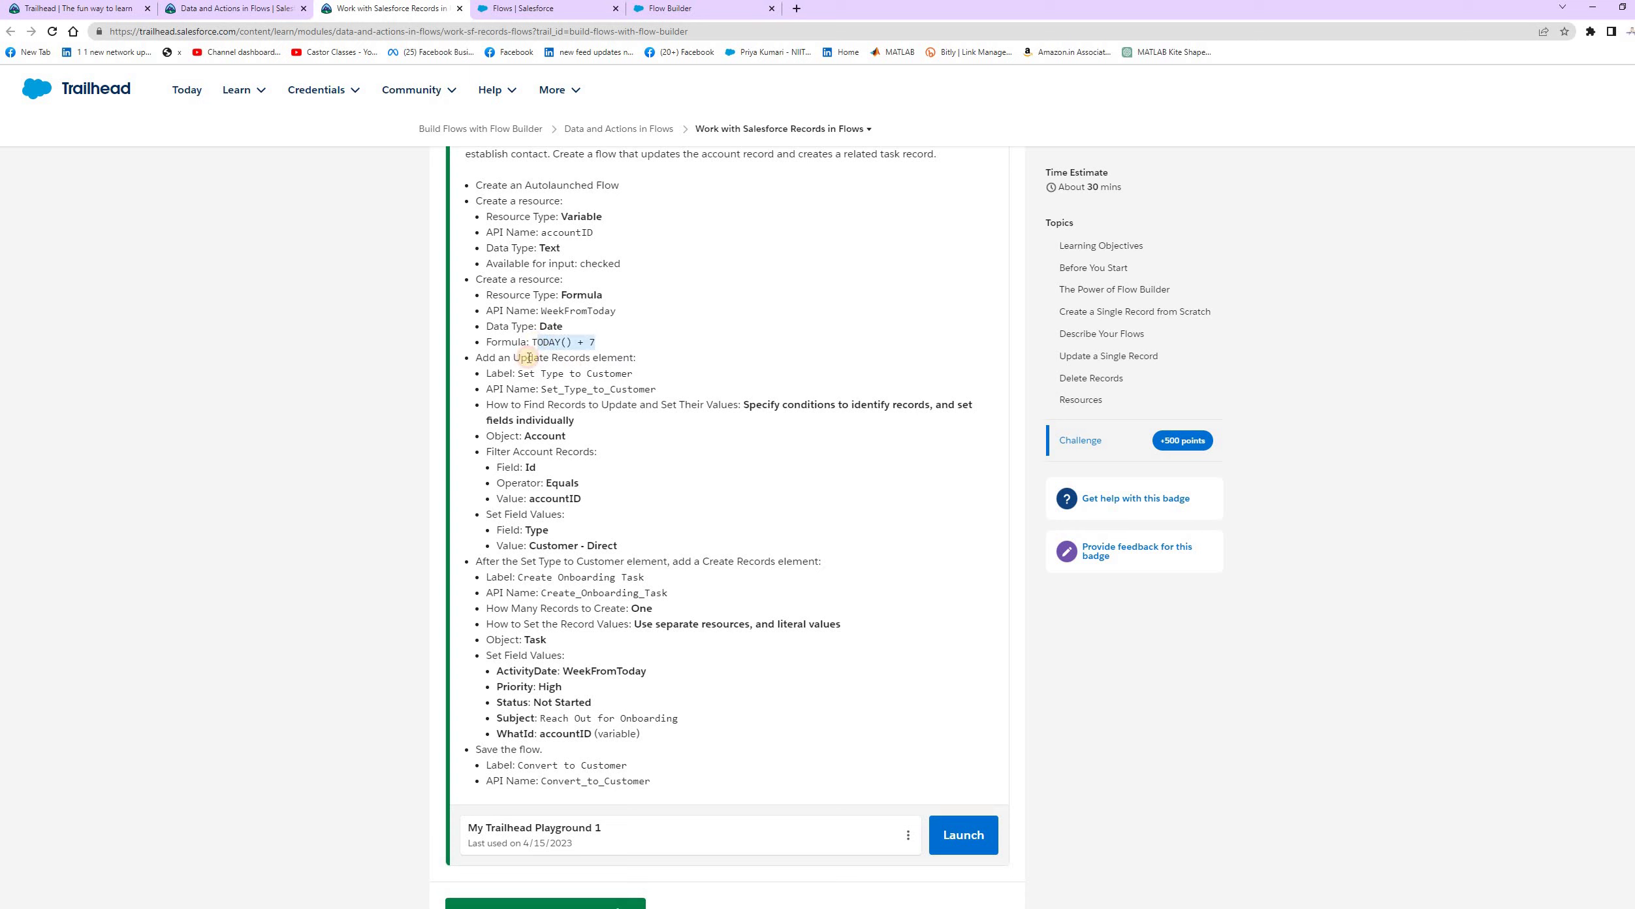
pyautogui.tripleClick(532, 358)
pyautogui.click(477, 358)
pyautogui.tripleClick(650, 358)
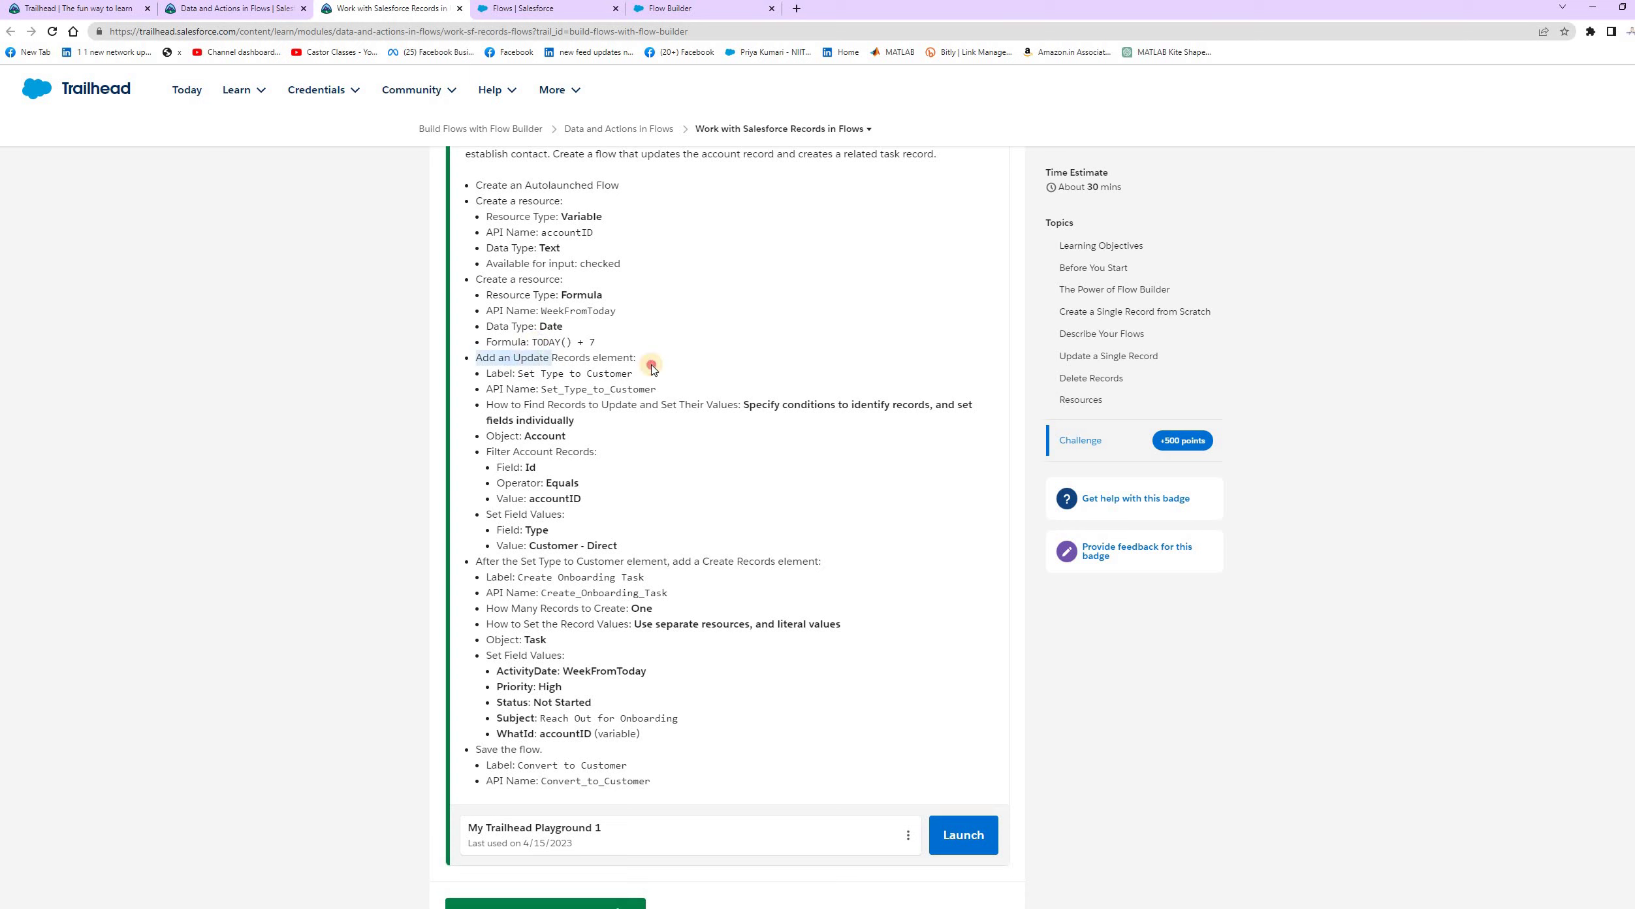
pyautogui.click(650, 357)
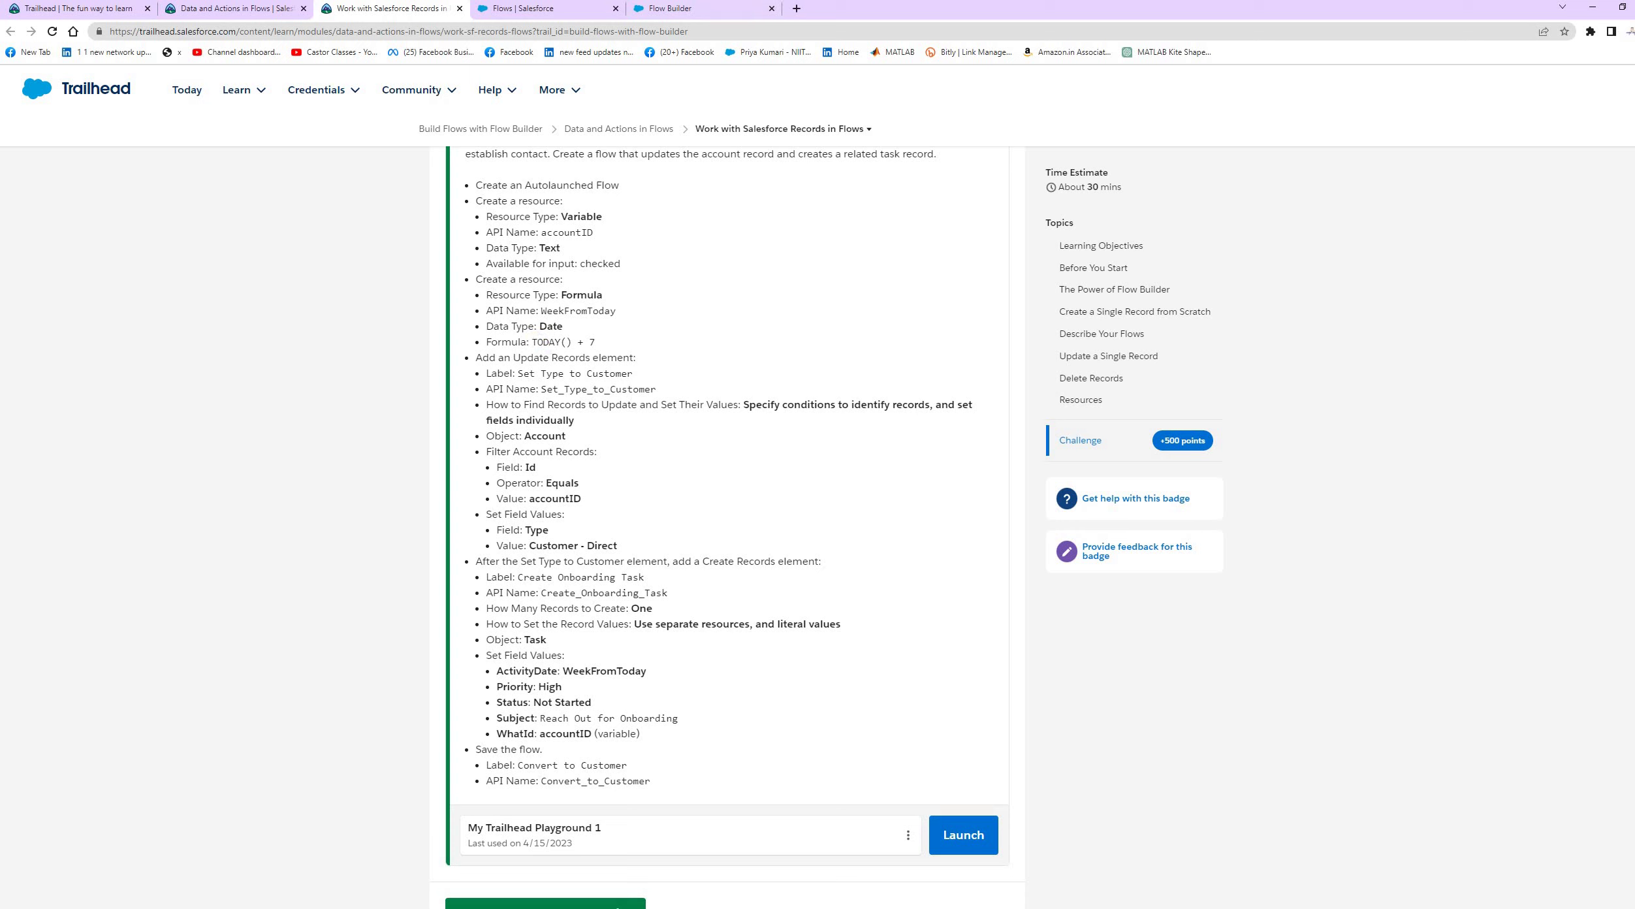
# Return to Flow Builder and add an Update Records element between Start and End.
pyautogui.click(698, 7)
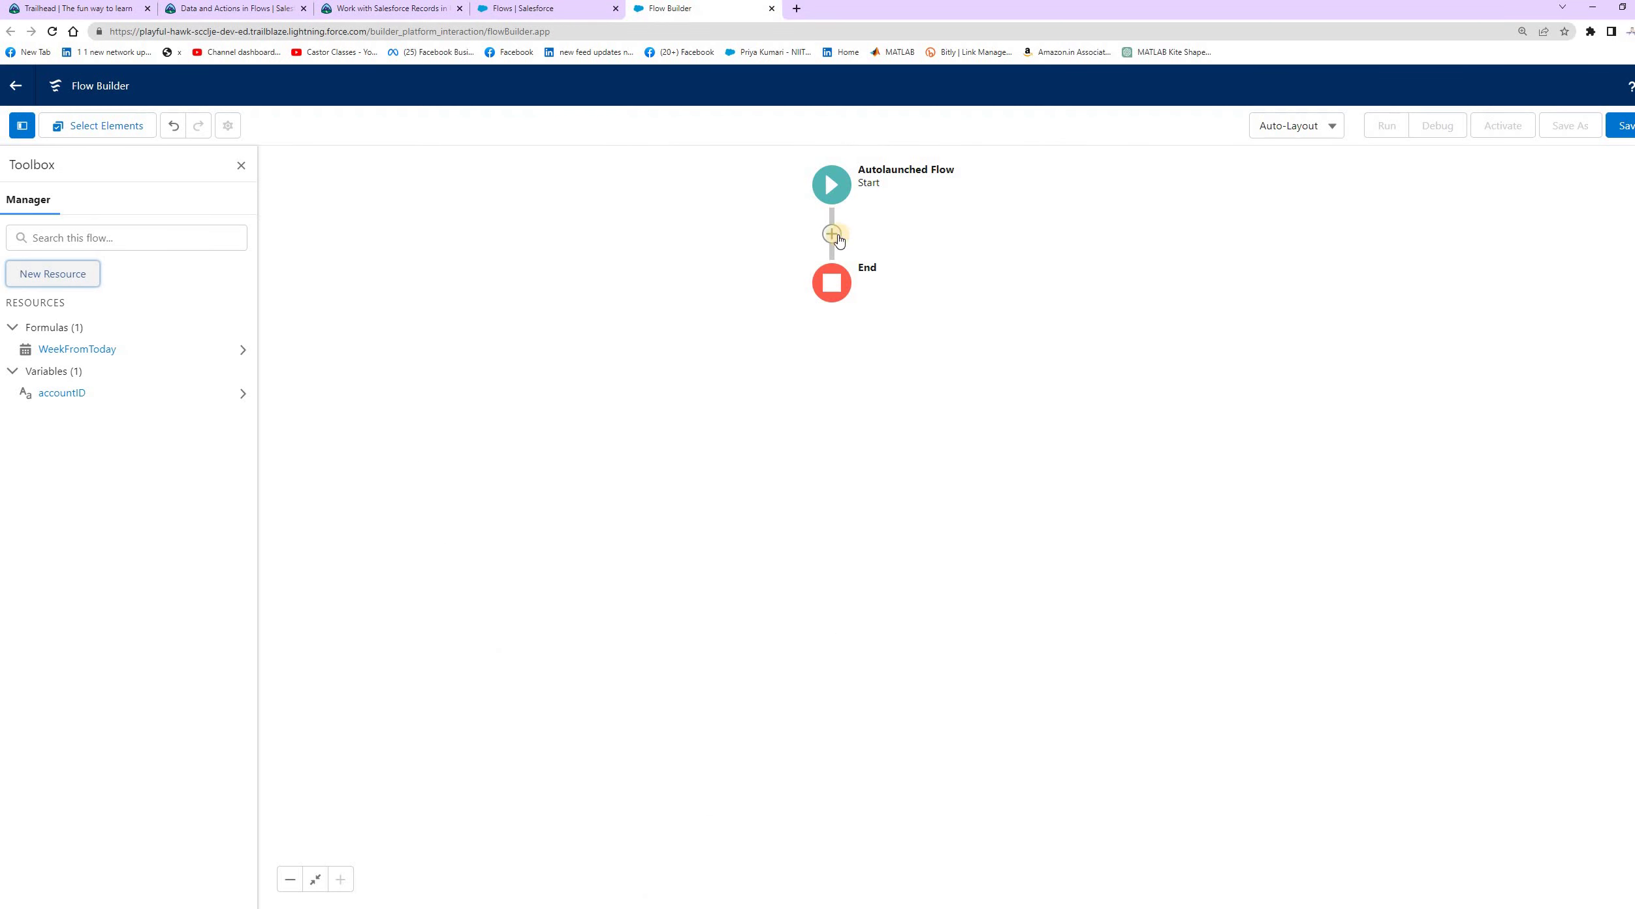
pyautogui.click(832, 234)
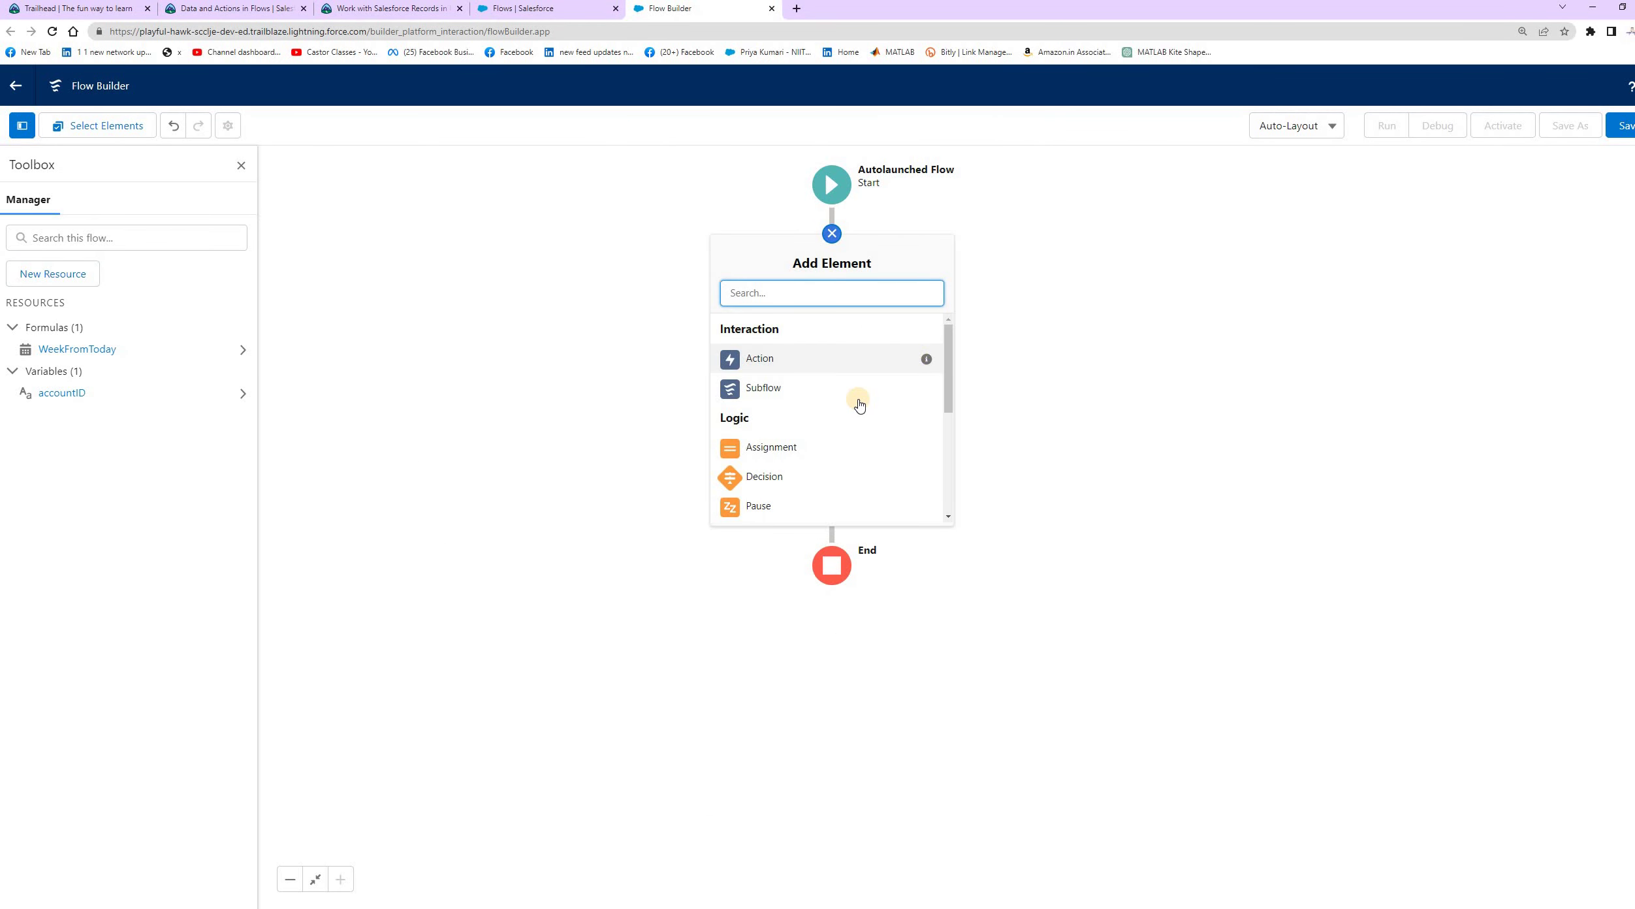
pyautogui.scroll(-3, 855, 399)
pyautogui.scroll(-2, 840, 444)
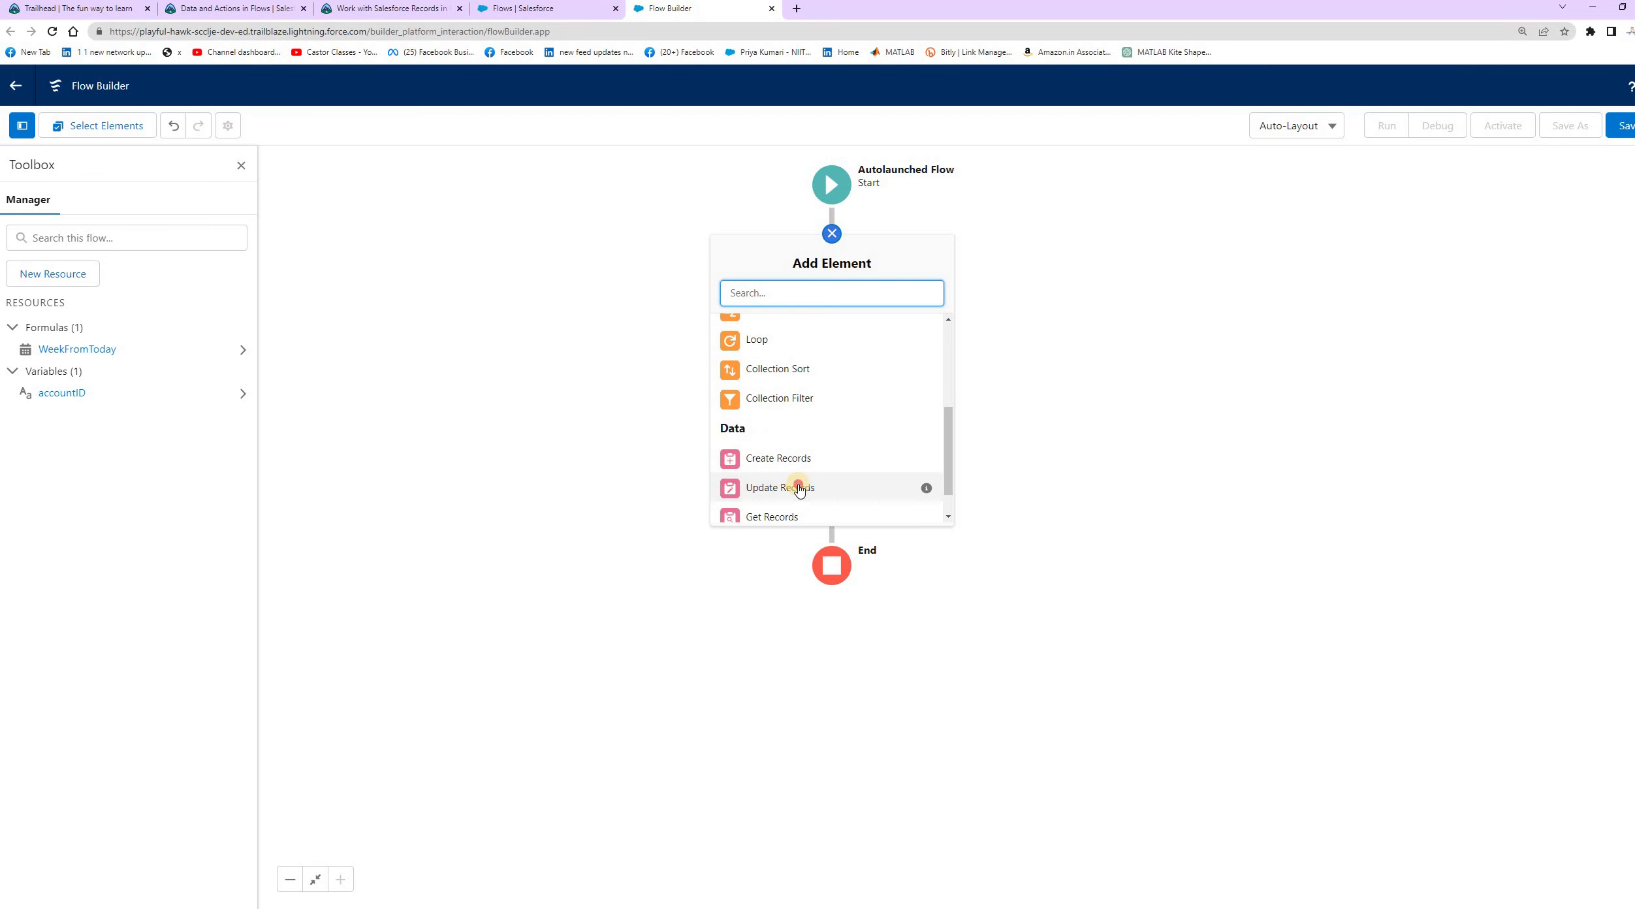
pyautogui.click(800, 488)
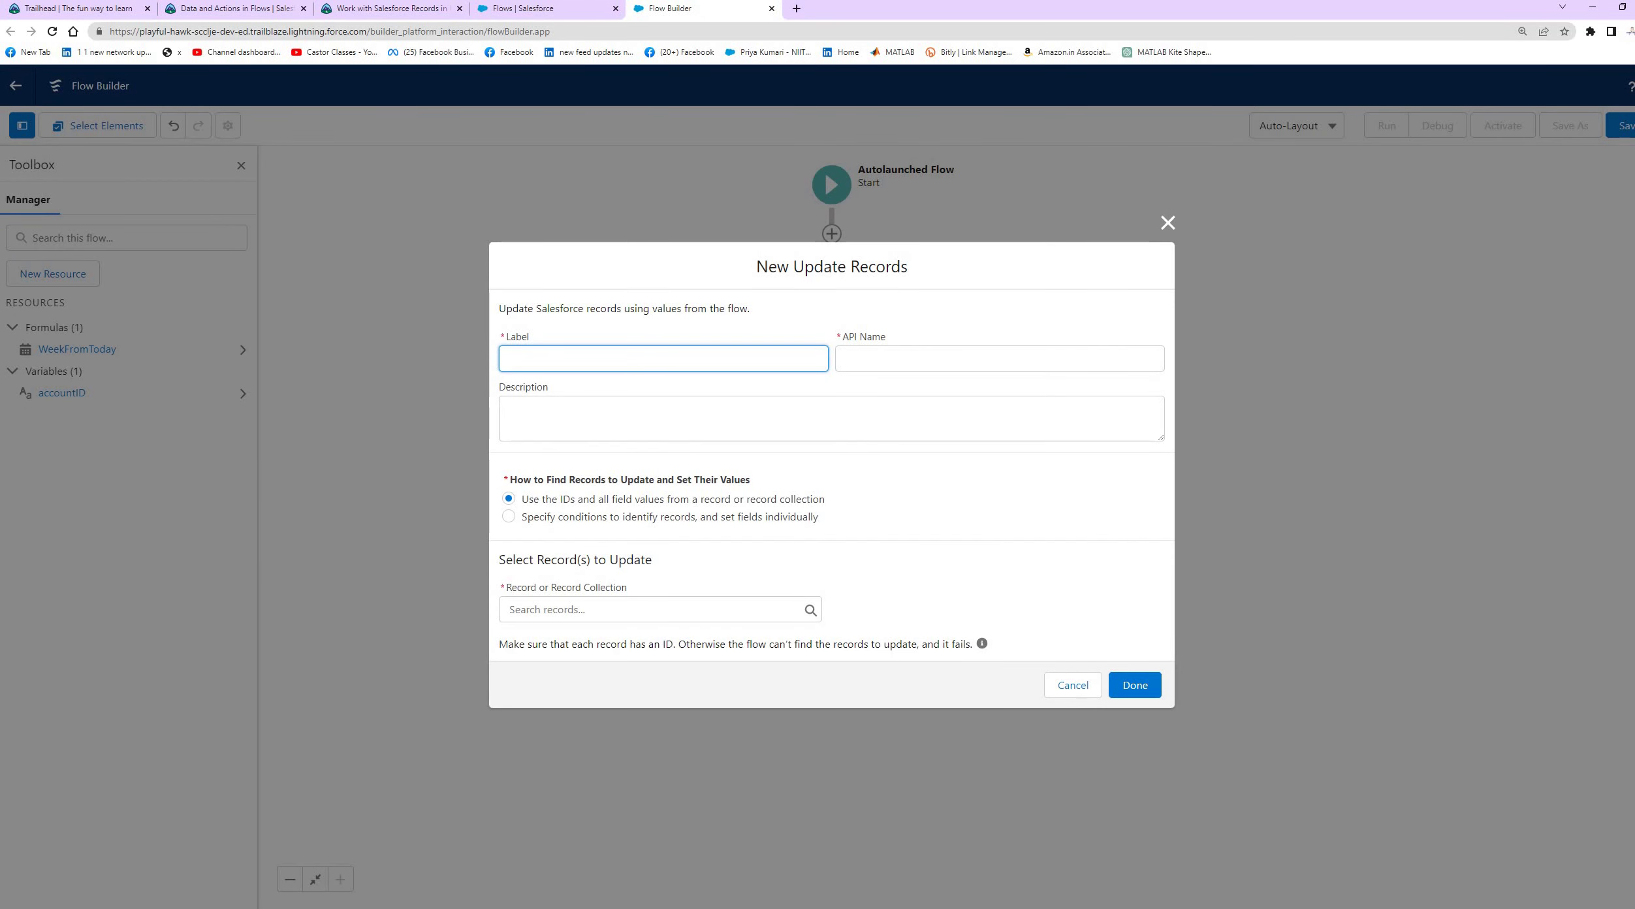
# Copy the Update Records label from the challenge and label the element Set Type to Customer with API name Set_Type_to_Customer.
pyautogui.click(439, 9)
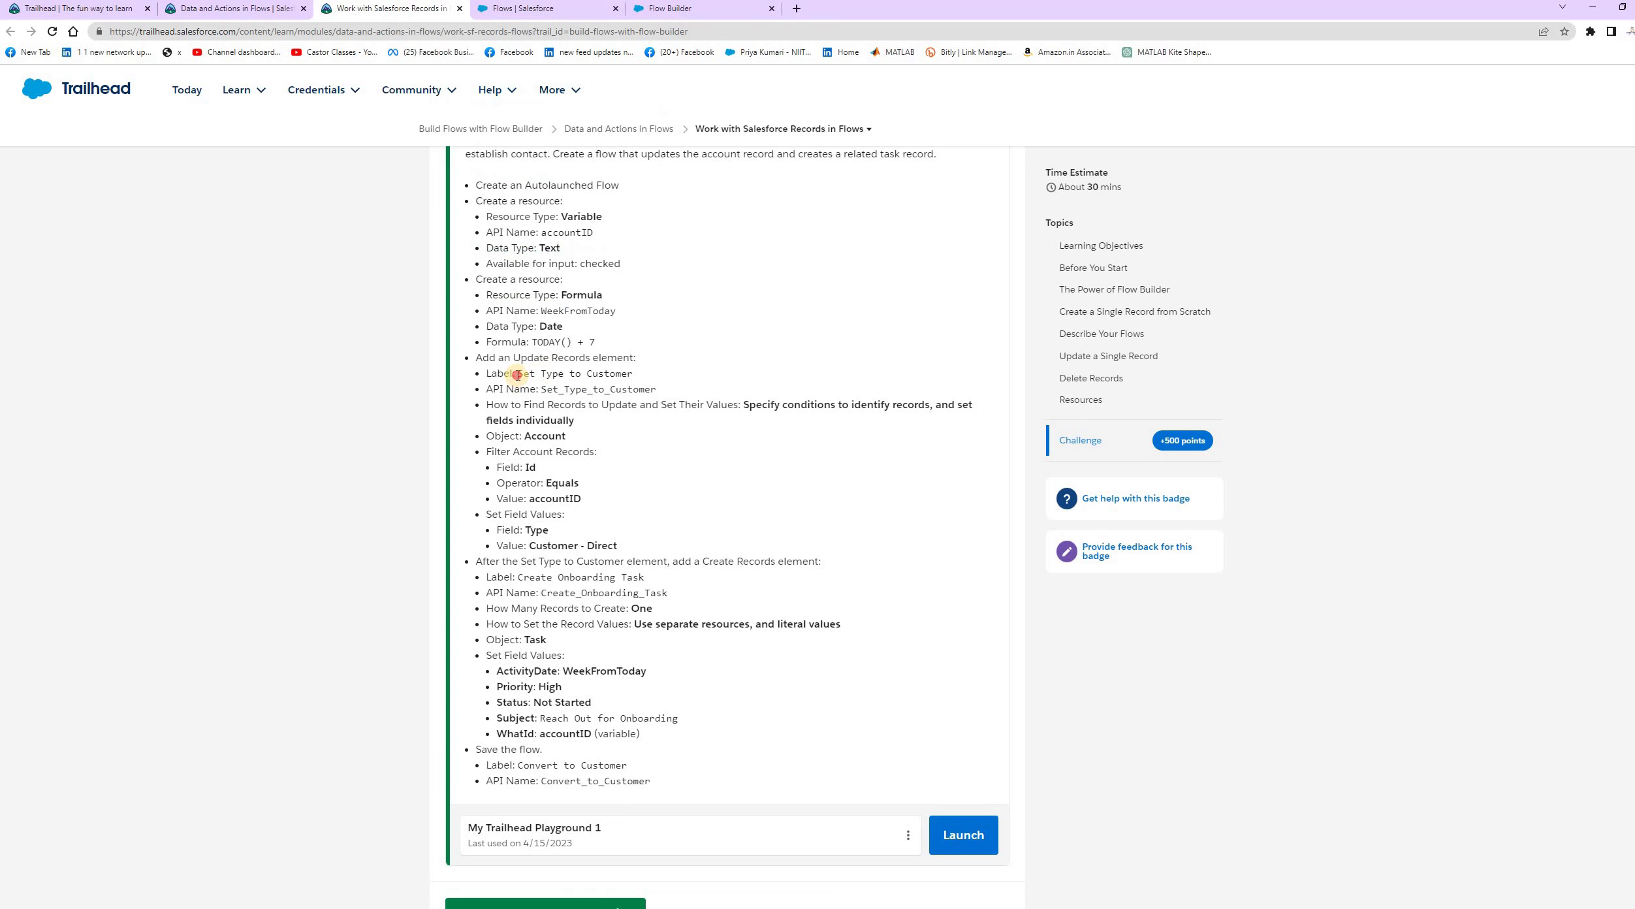
pyautogui.moveTo(518, 375); pyautogui.dragTo(633, 374)
pyautogui.hotkey('ctrl', 'c')
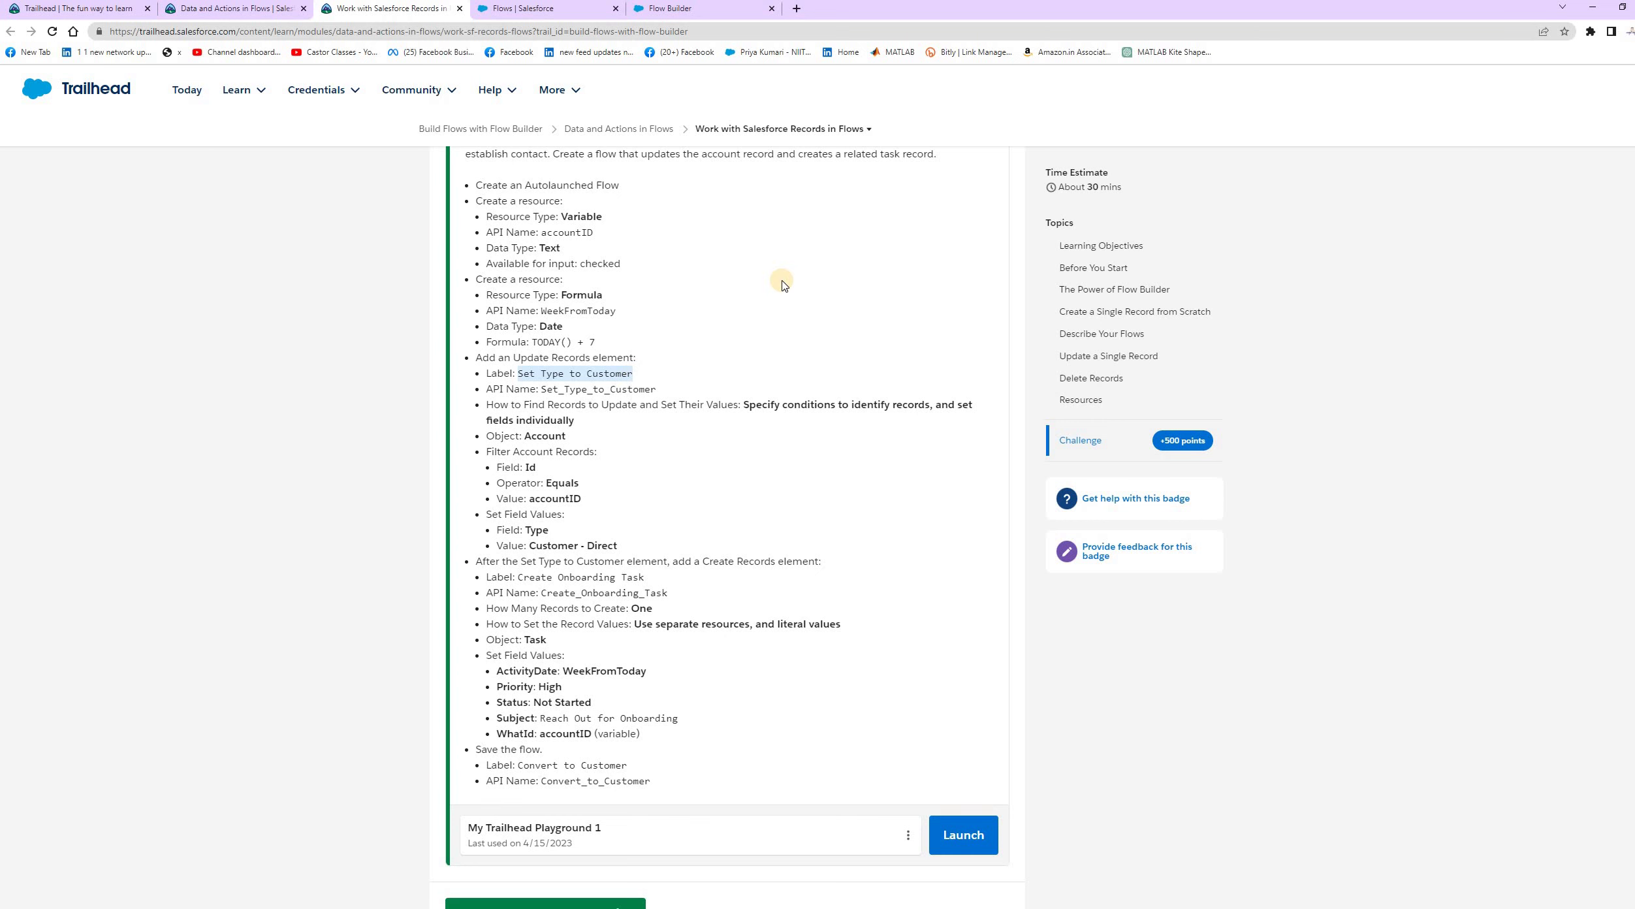
pyautogui.click(670, 8)
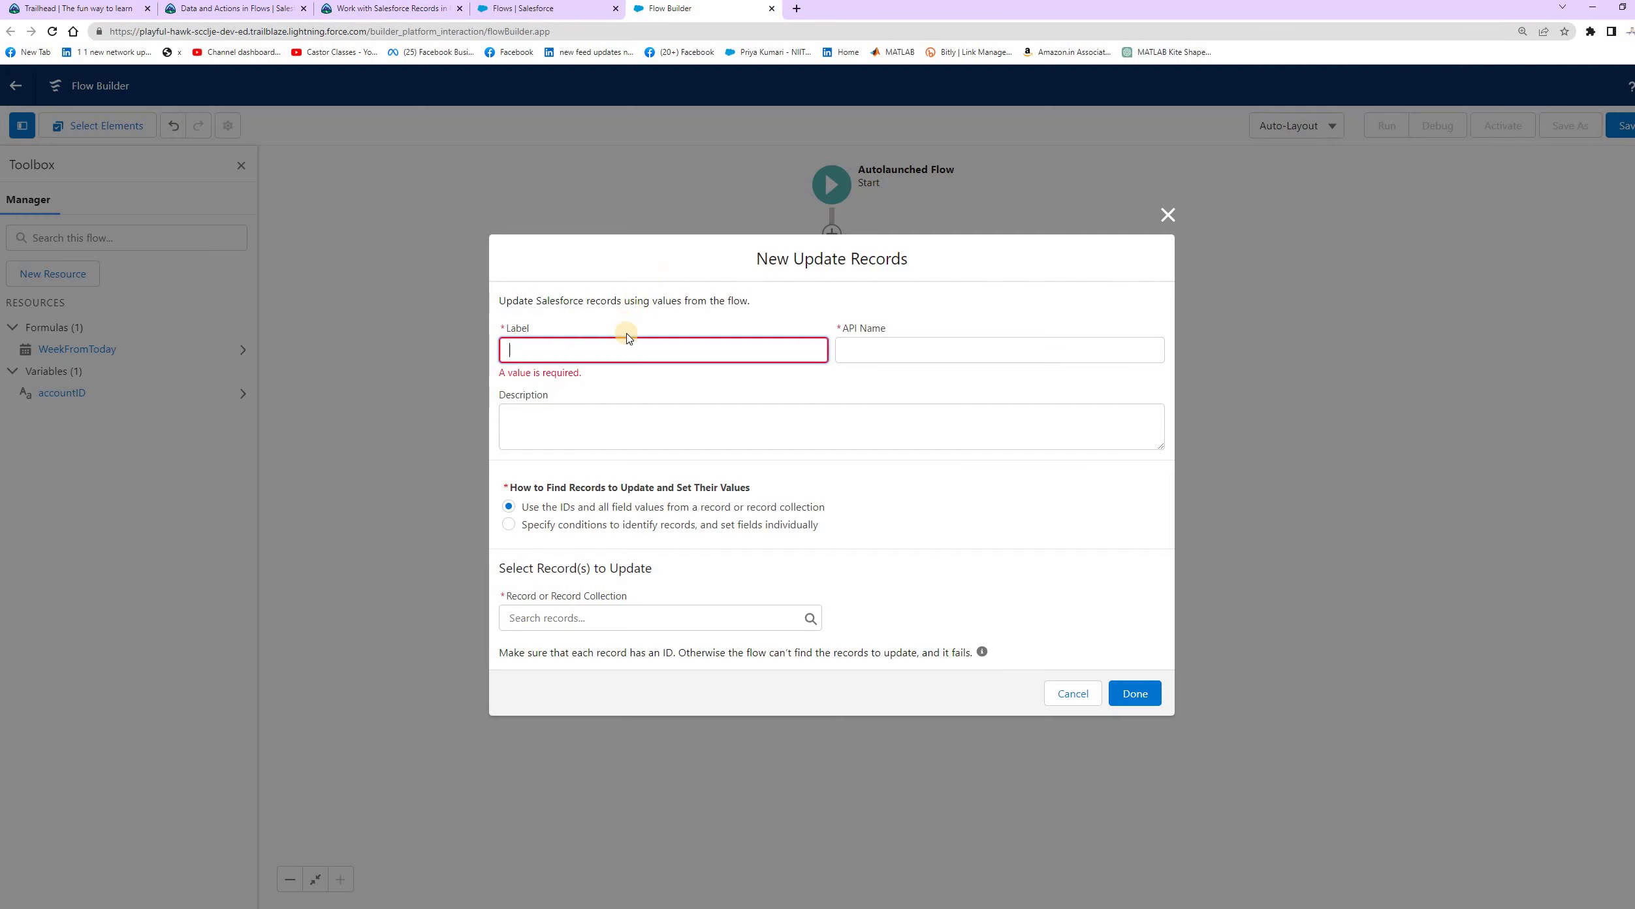
pyautogui.hotkey('ctrl', 'v')
pyautogui.click(892, 356)
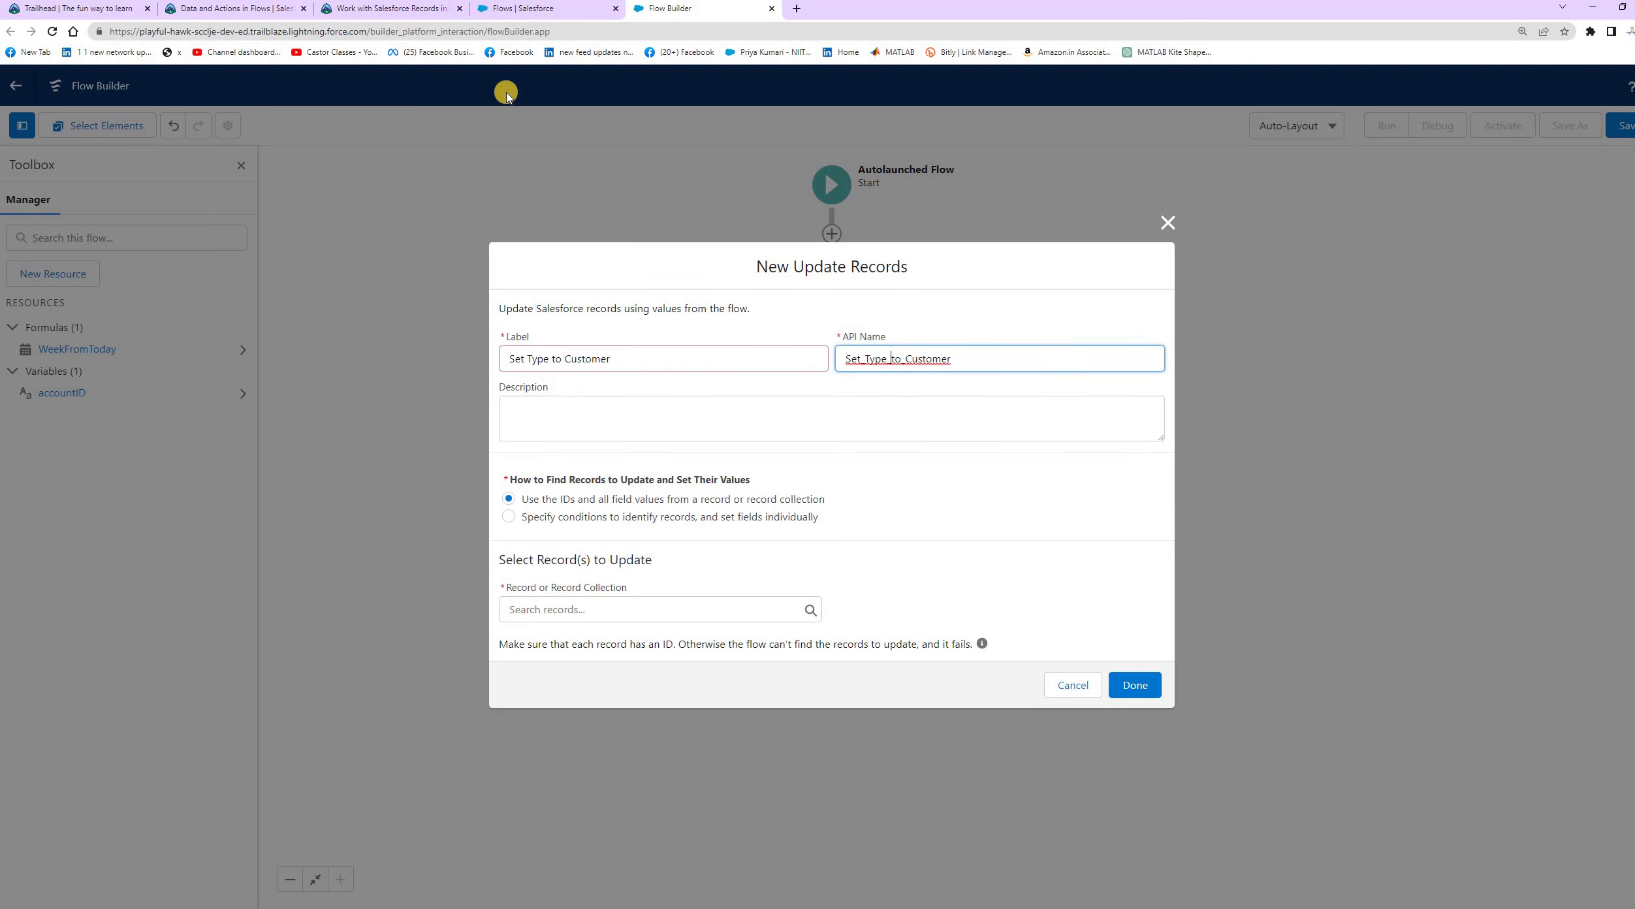
# Check the option the challenge requires for How to Find Records to Update and Set Their Values and return to the new element.
pyautogui.click(410, 11)
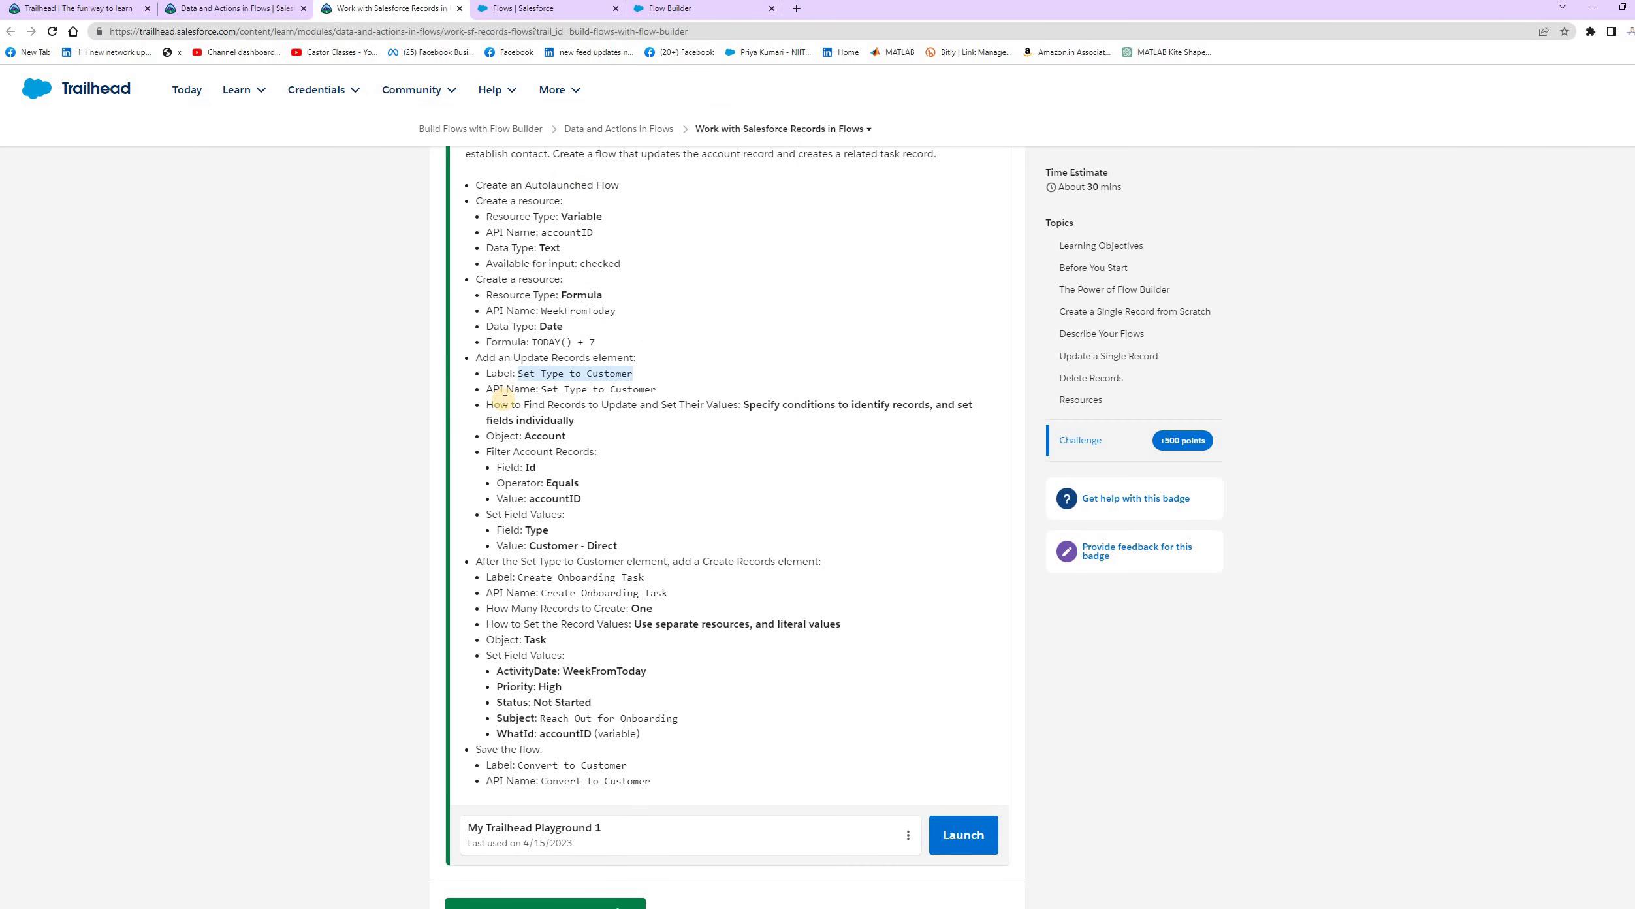
pyautogui.moveTo(487, 404); pyautogui.dragTo(726, 418)
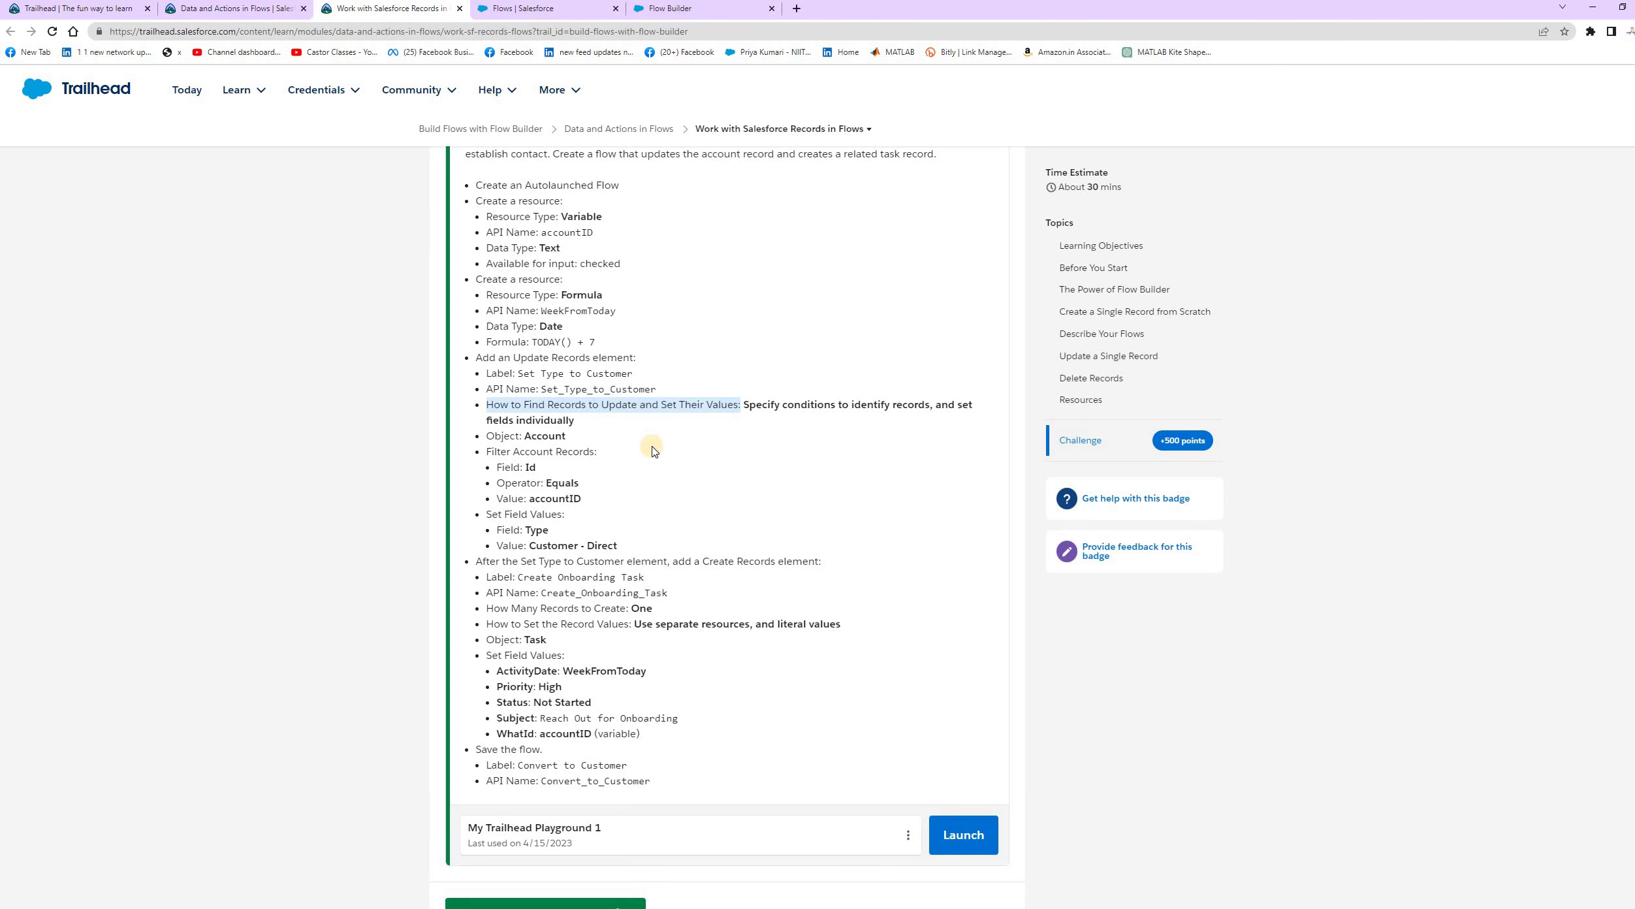
pyautogui.click(706, 13)
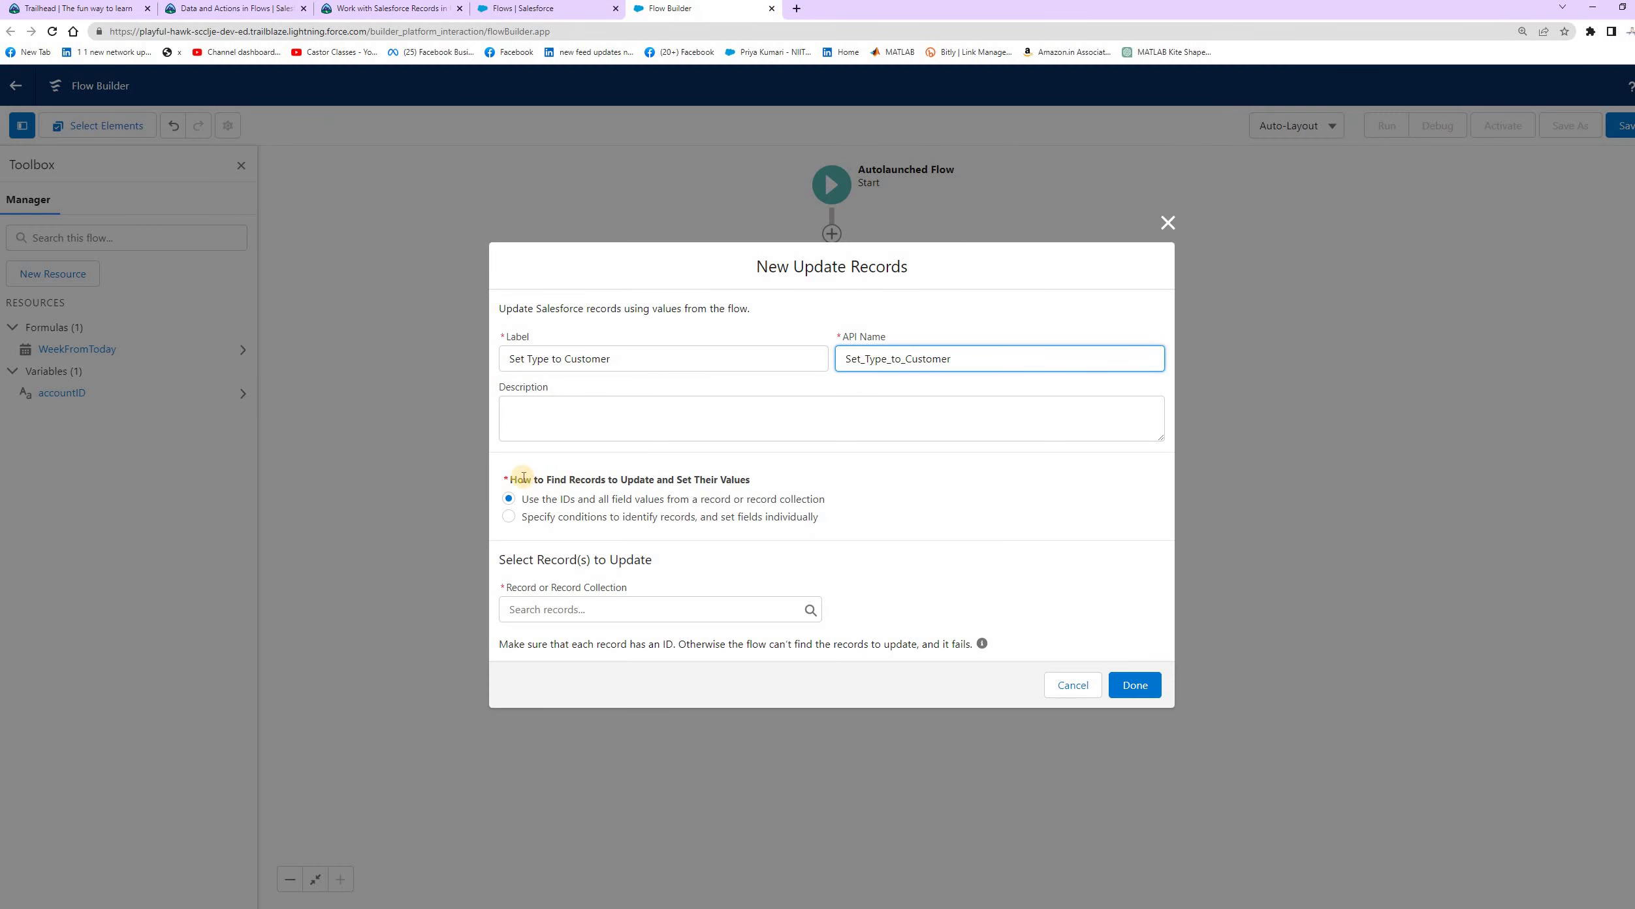
pyautogui.moveTo(512, 479); pyautogui.dragTo(758, 484)
pyautogui.click(614, 477)
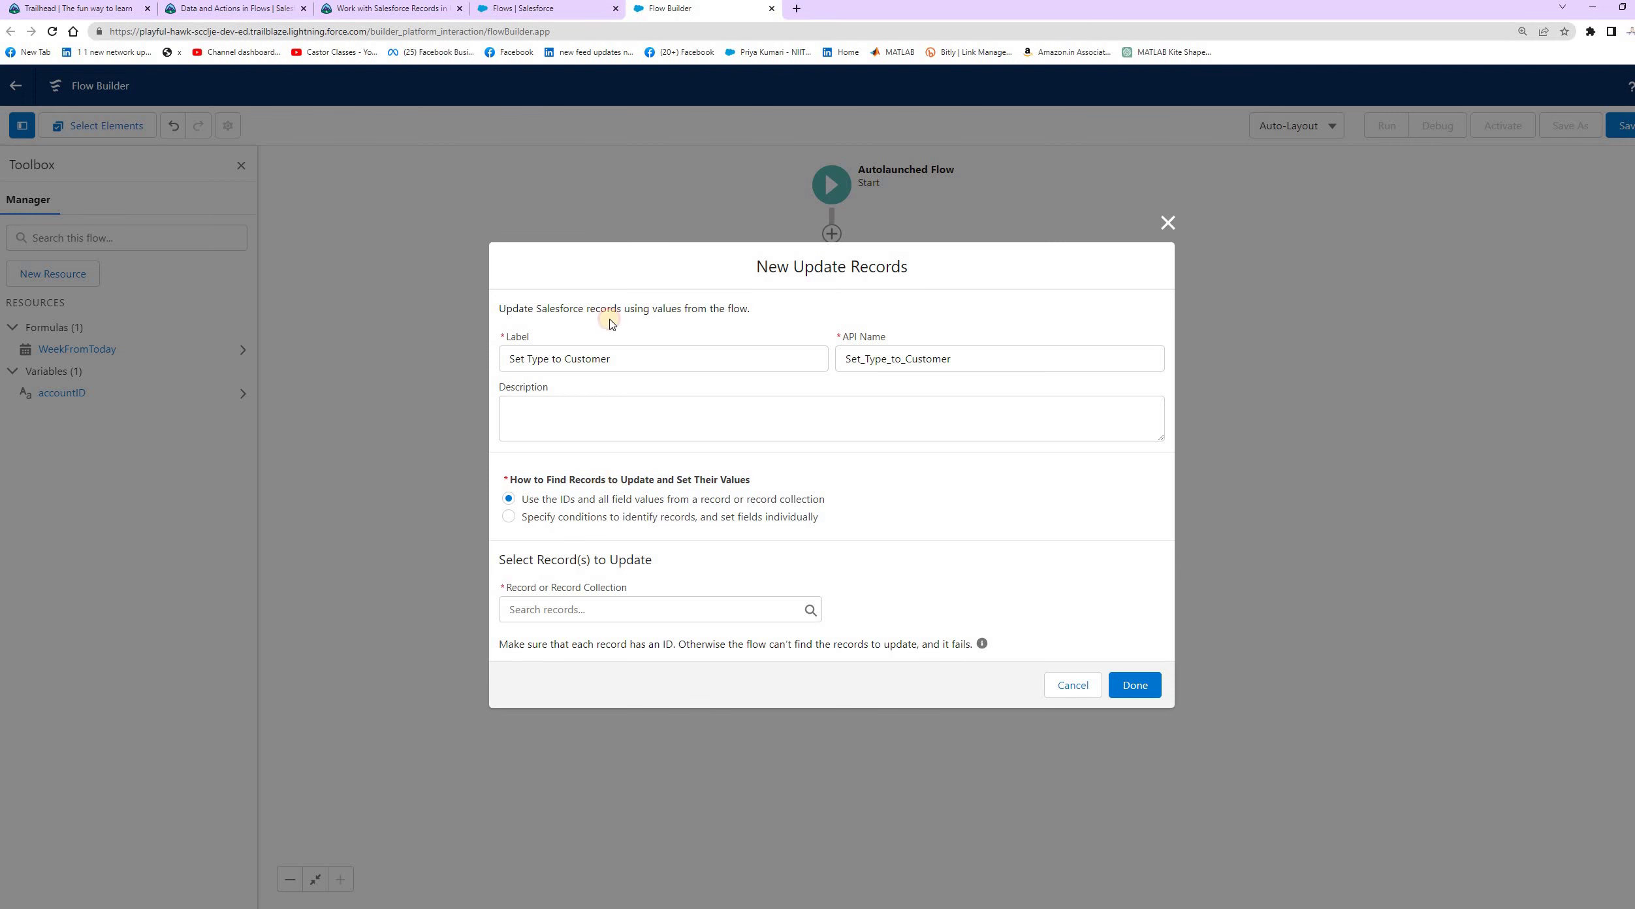
pyautogui.click(358, 14)
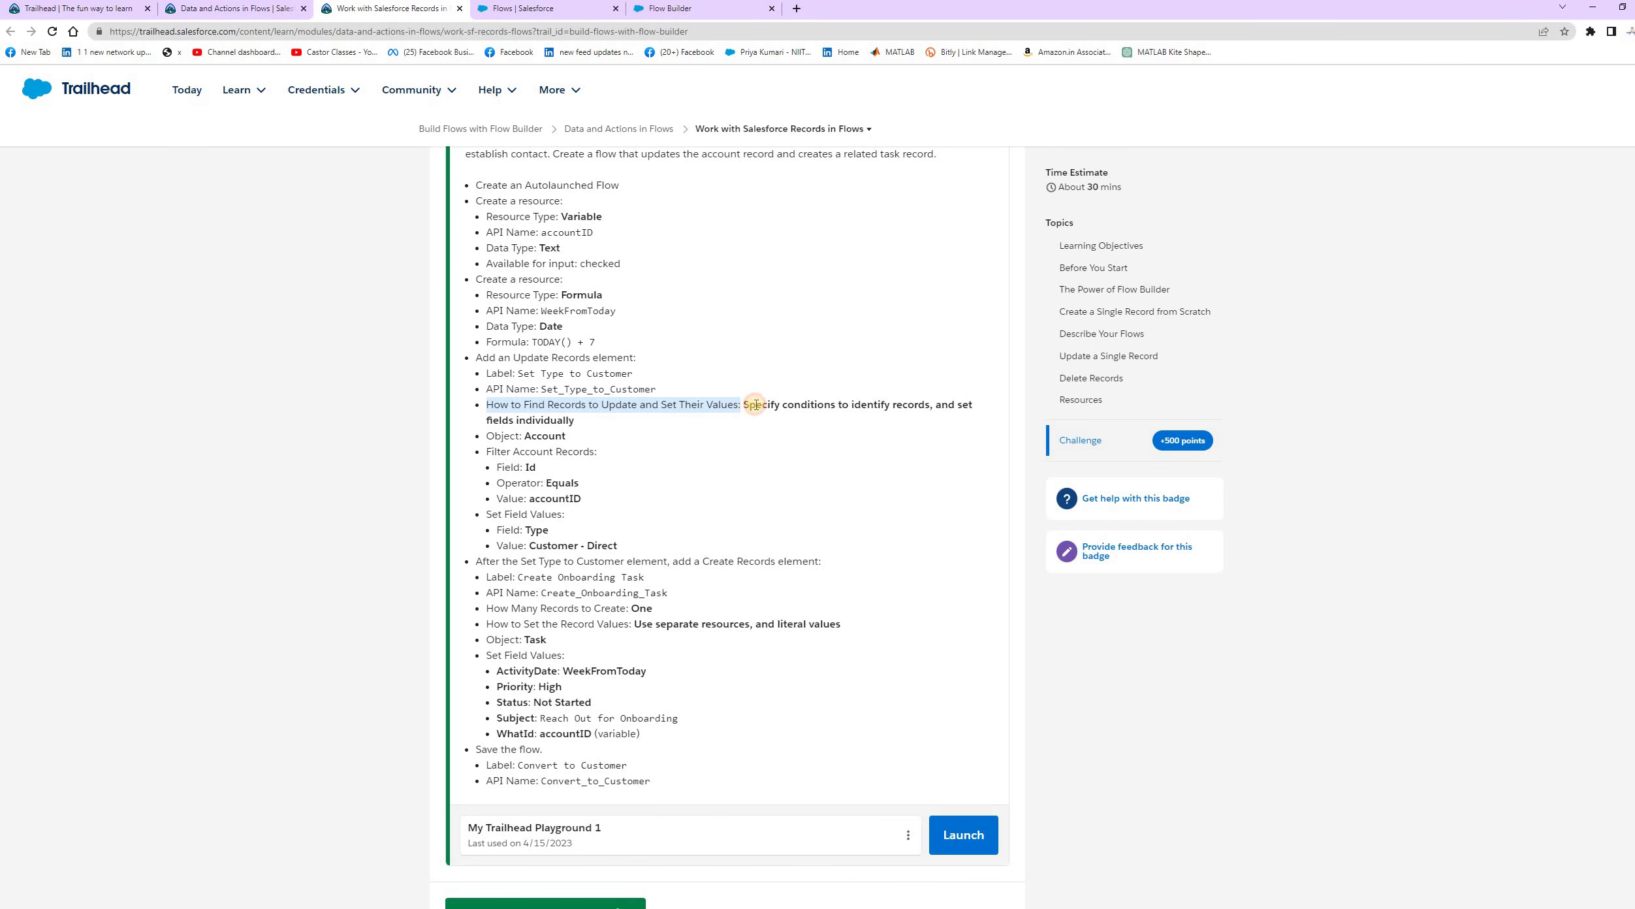
pyautogui.moveTo(756, 404); pyautogui.dragTo(832, 418)
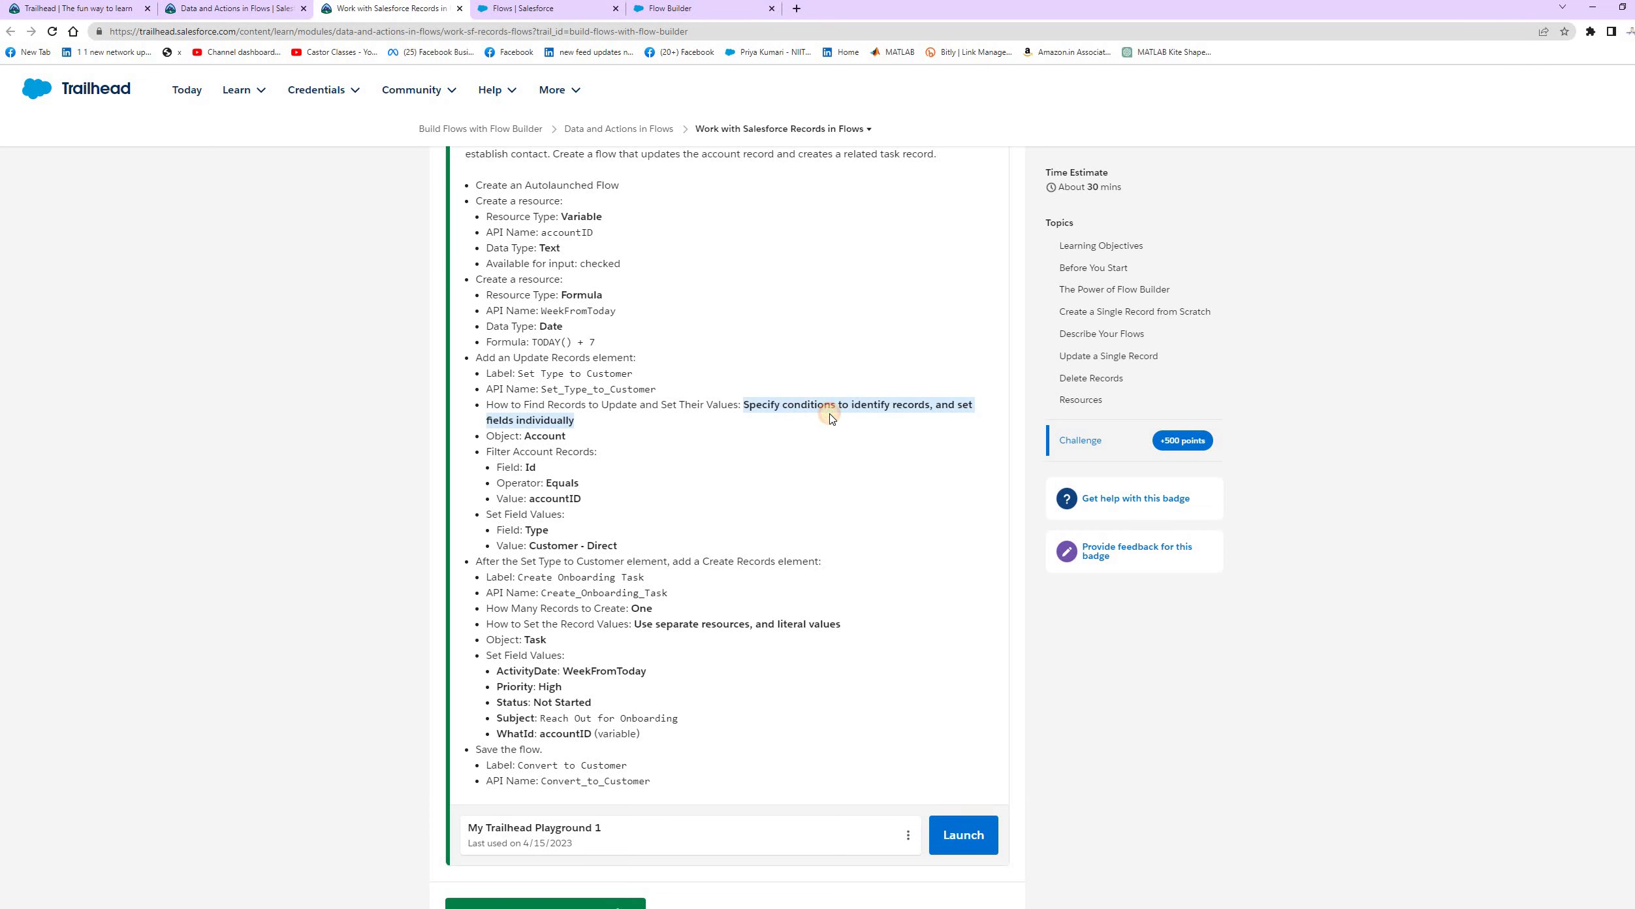
pyautogui.click(669, 8)
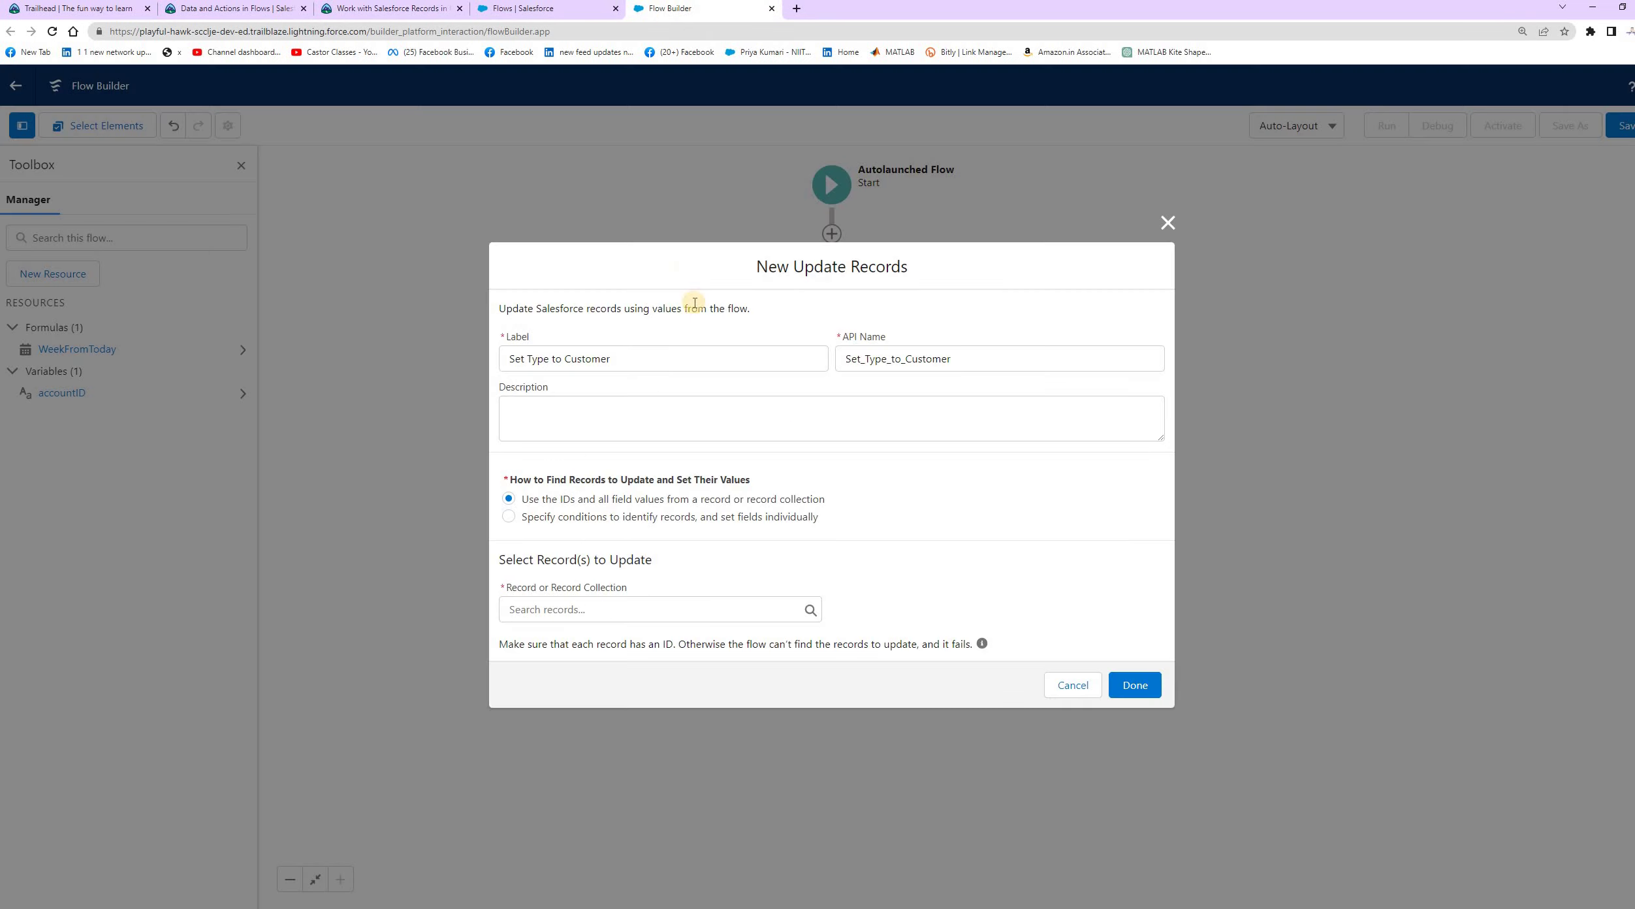
# Choose to specify conditions to identify records and set fields individually, check the required object in the challenge, and set Object to Account.
pyautogui.click(512, 522)
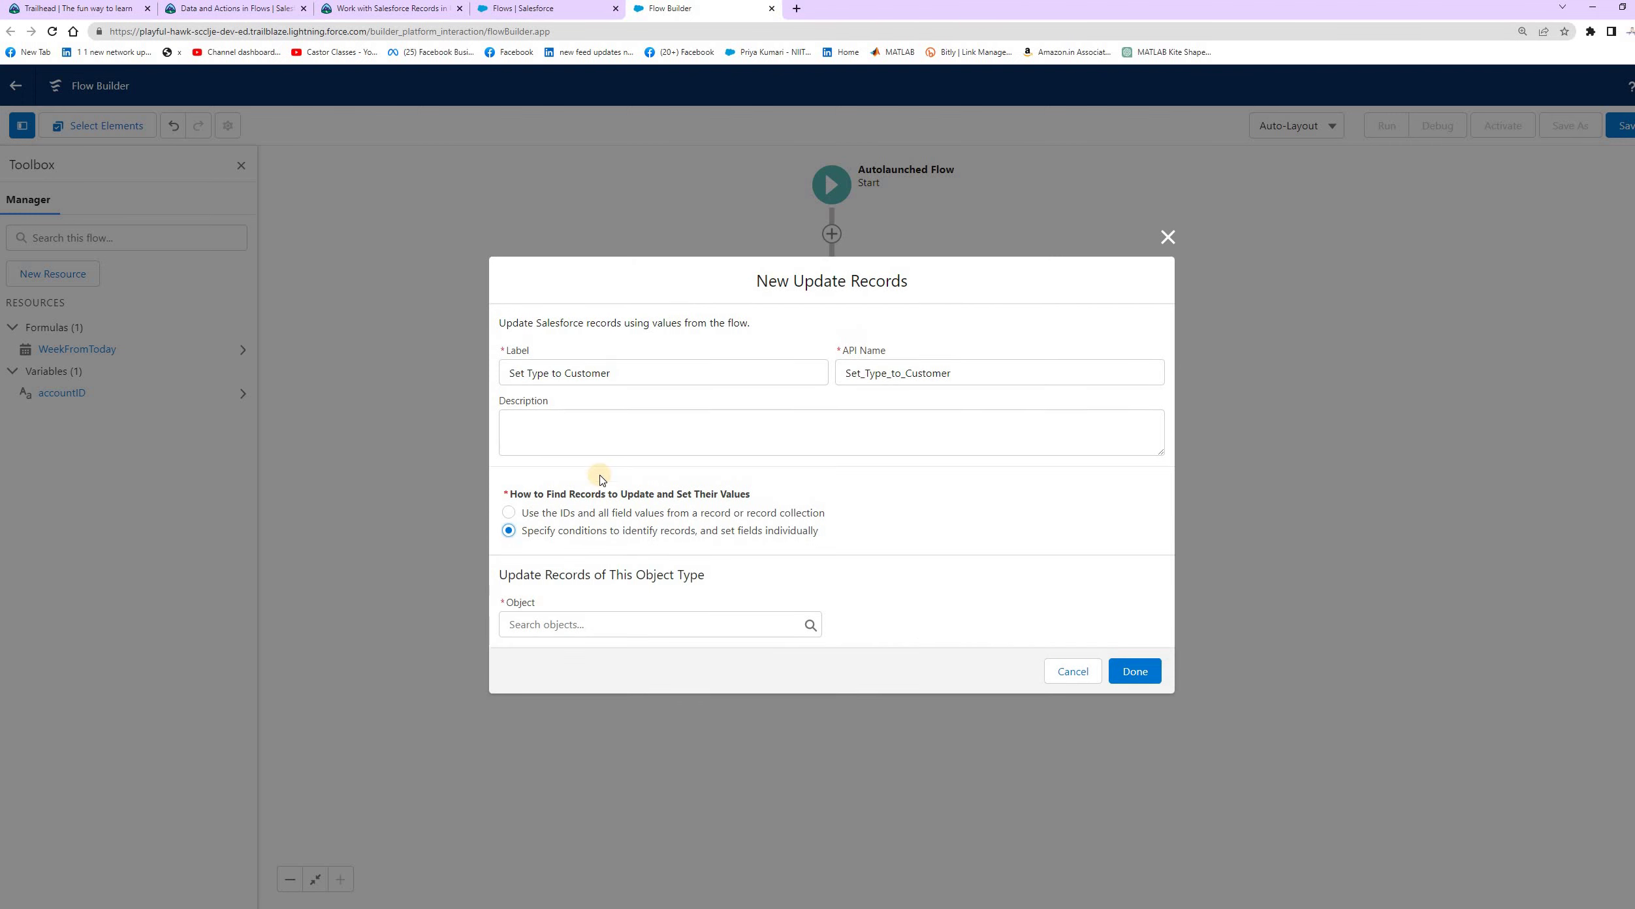
pyautogui.click(368, 10)
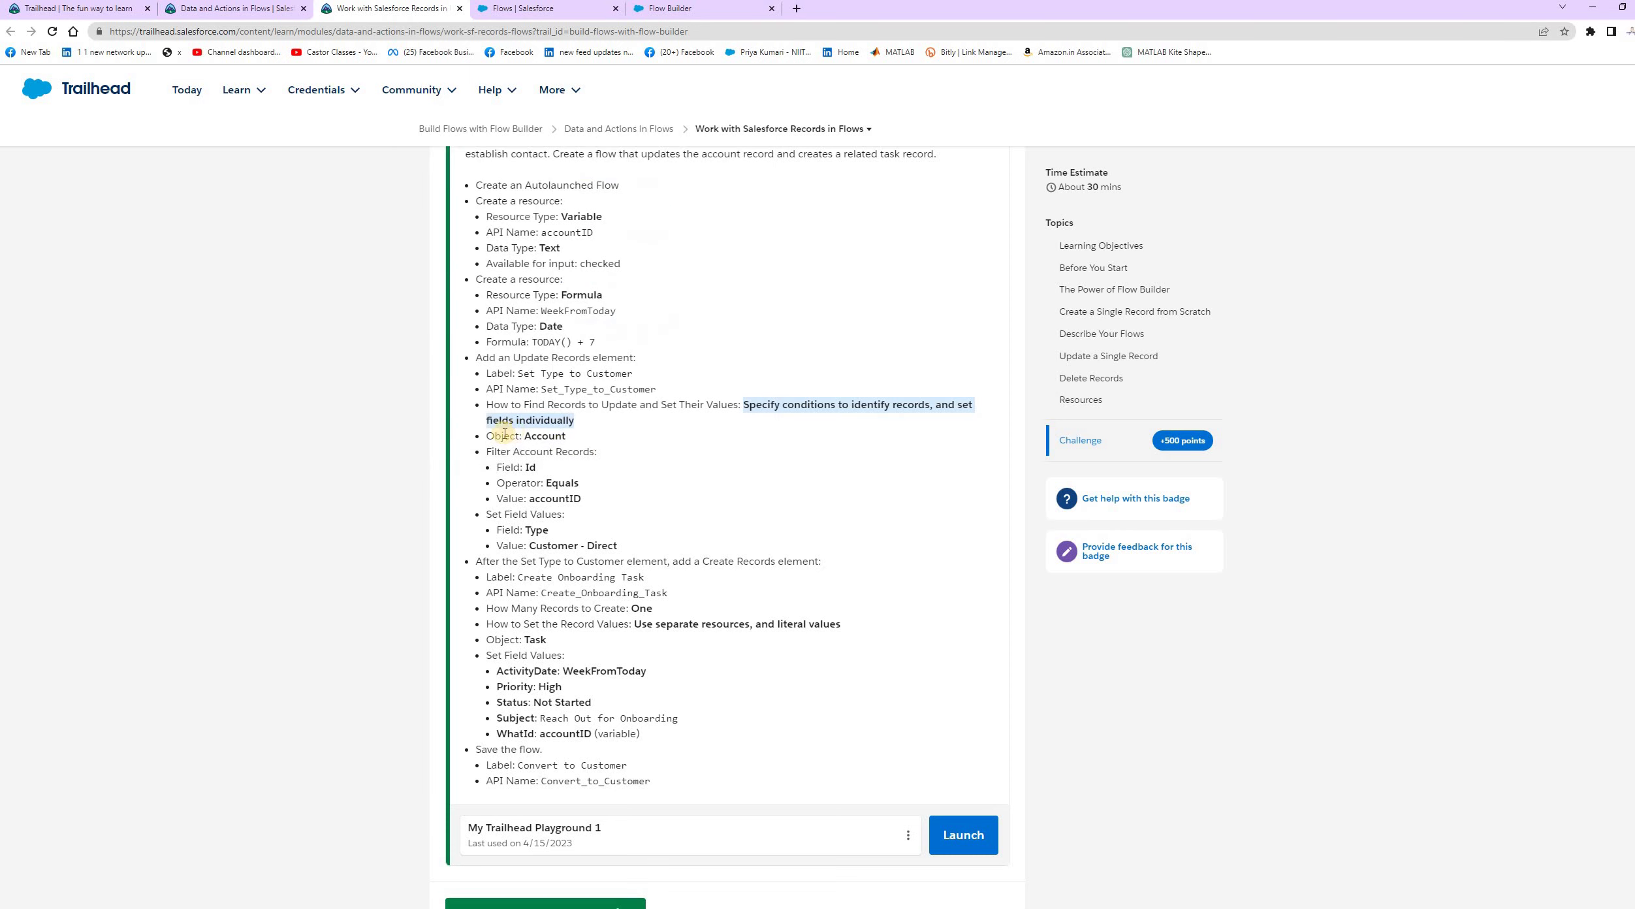
pyautogui.moveTo(494, 436); pyautogui.dragTo(565, 438)
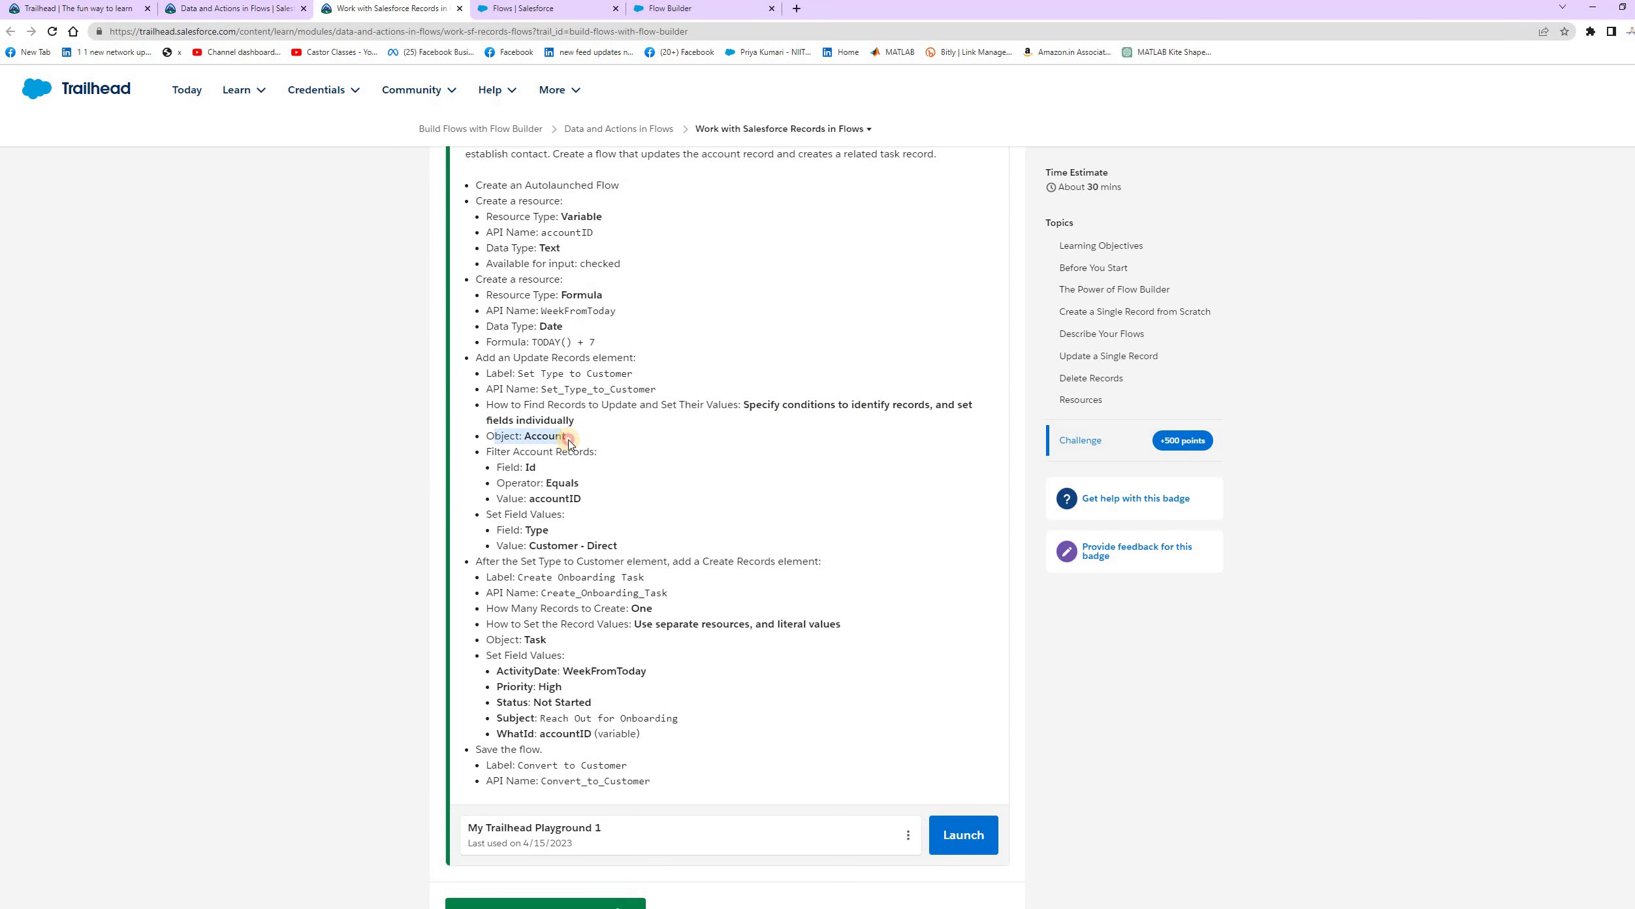
pyautogui.click(633, 131)
pyautogui.click(660, 12)
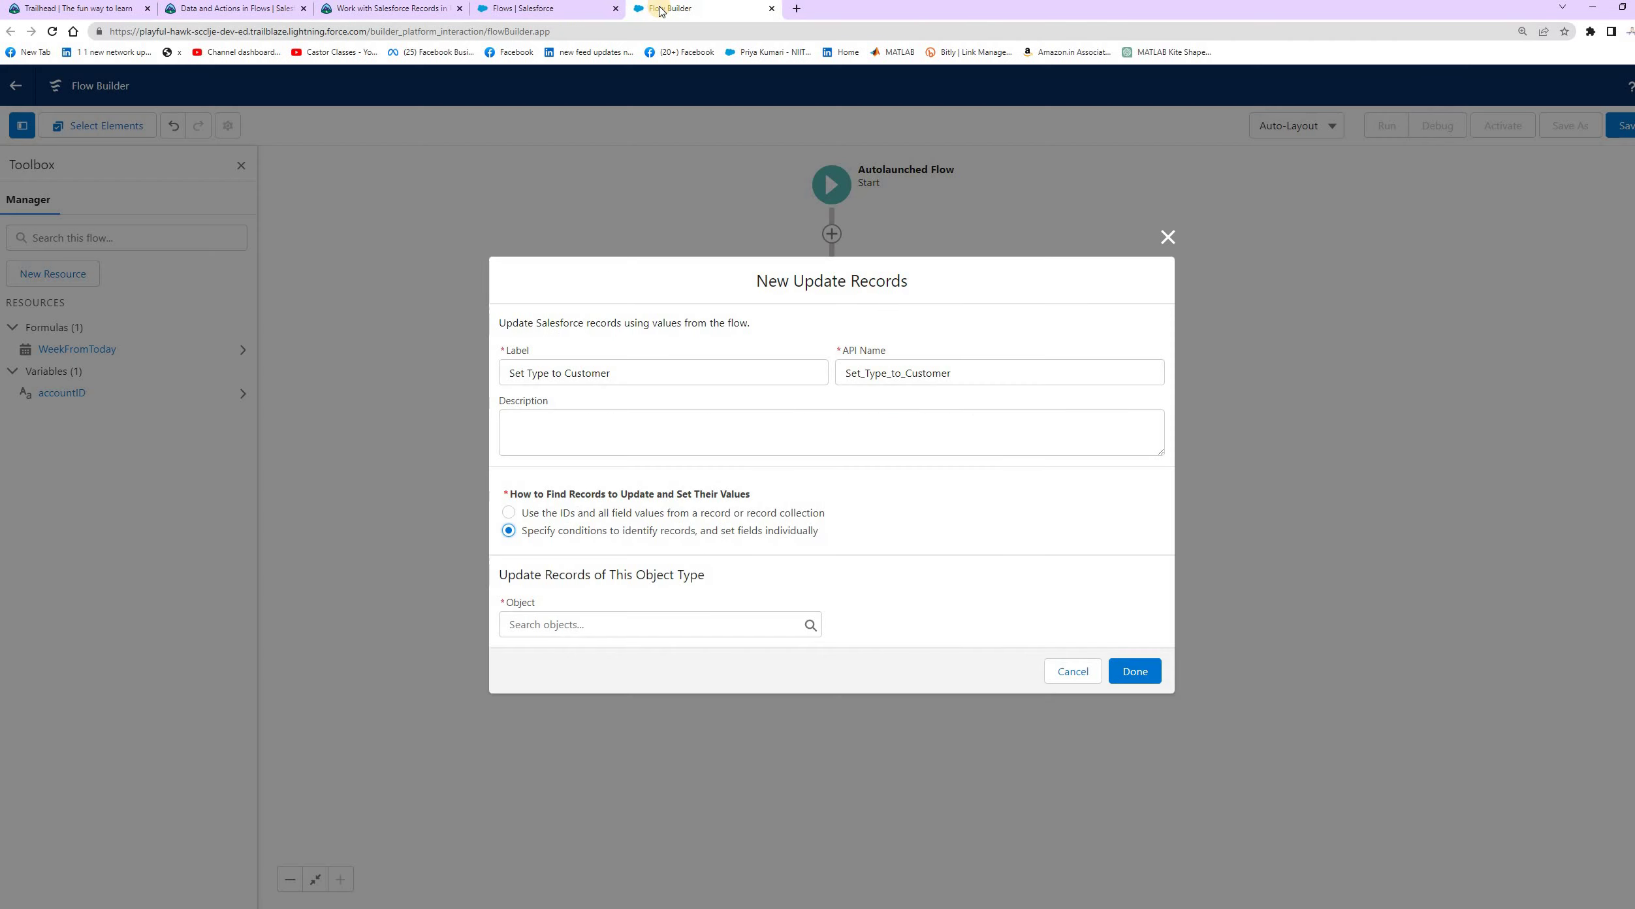
pyautogui.click(558, 624)
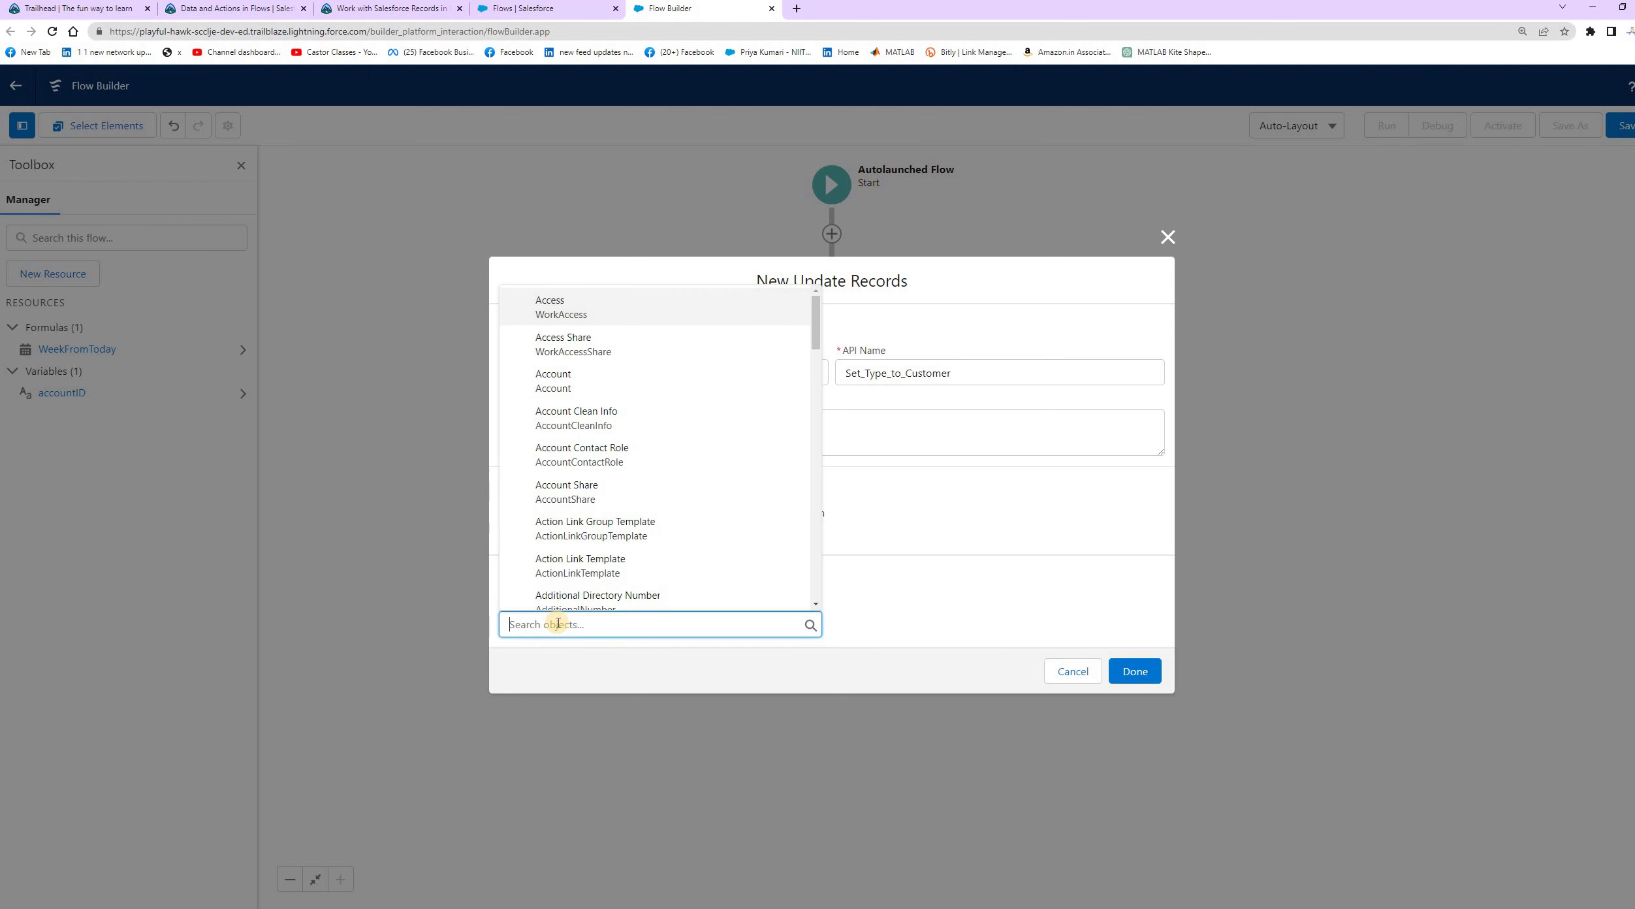
pyautogui.click(584, 384)
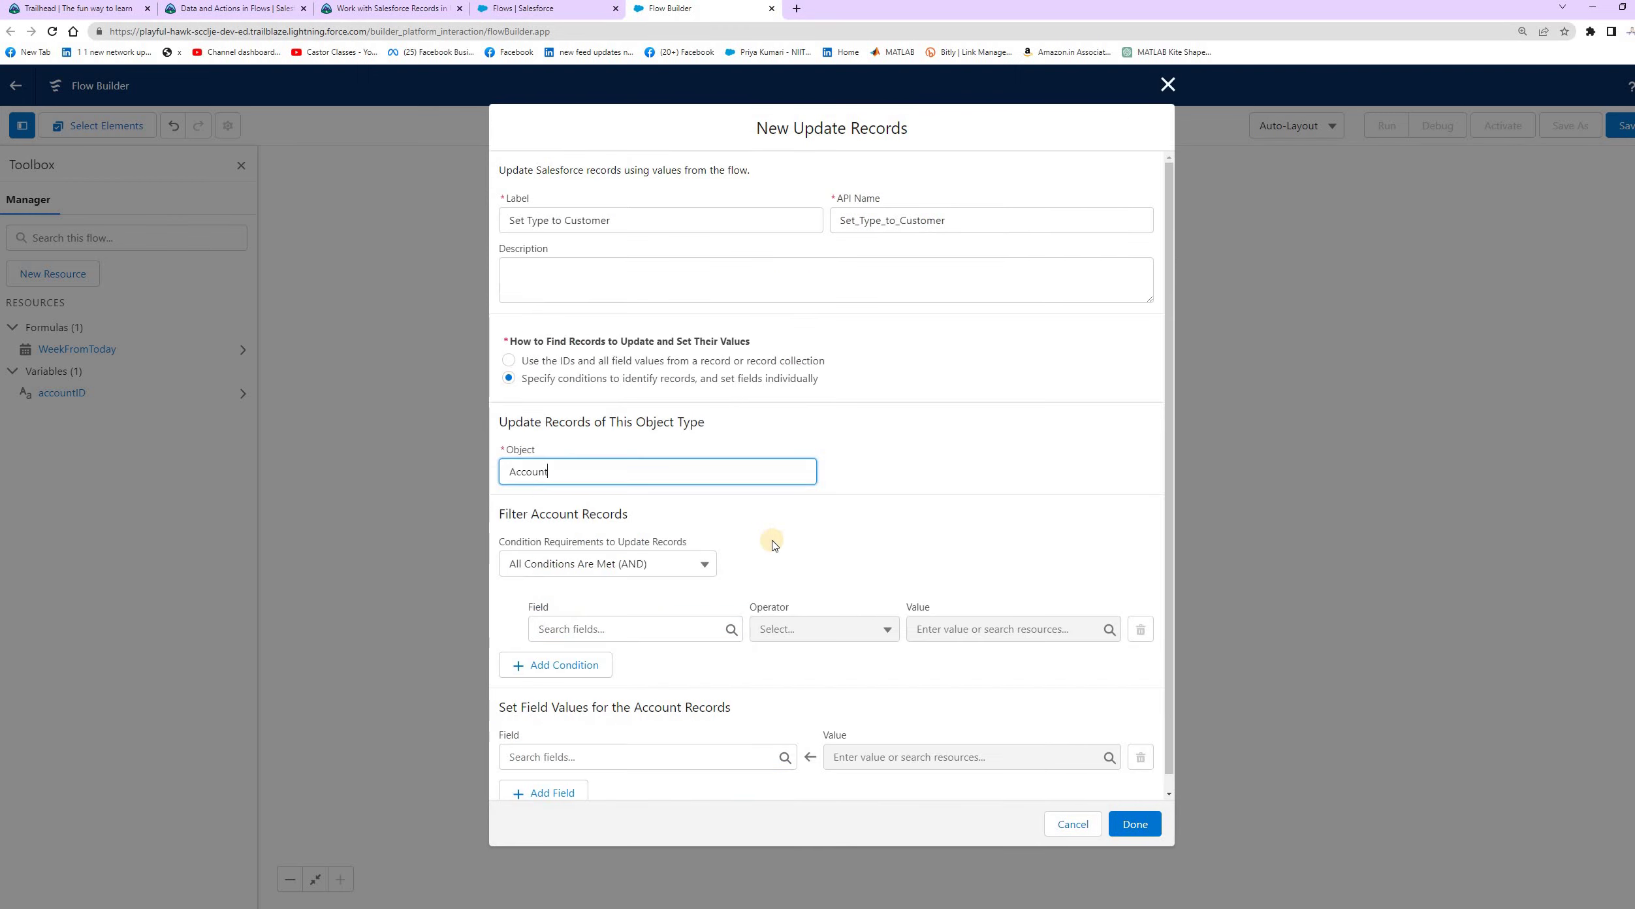
# Check the Filter Account Records requirement in the challenge and choose Id as the filter condition's field.
pyautogui.click(414, 10)
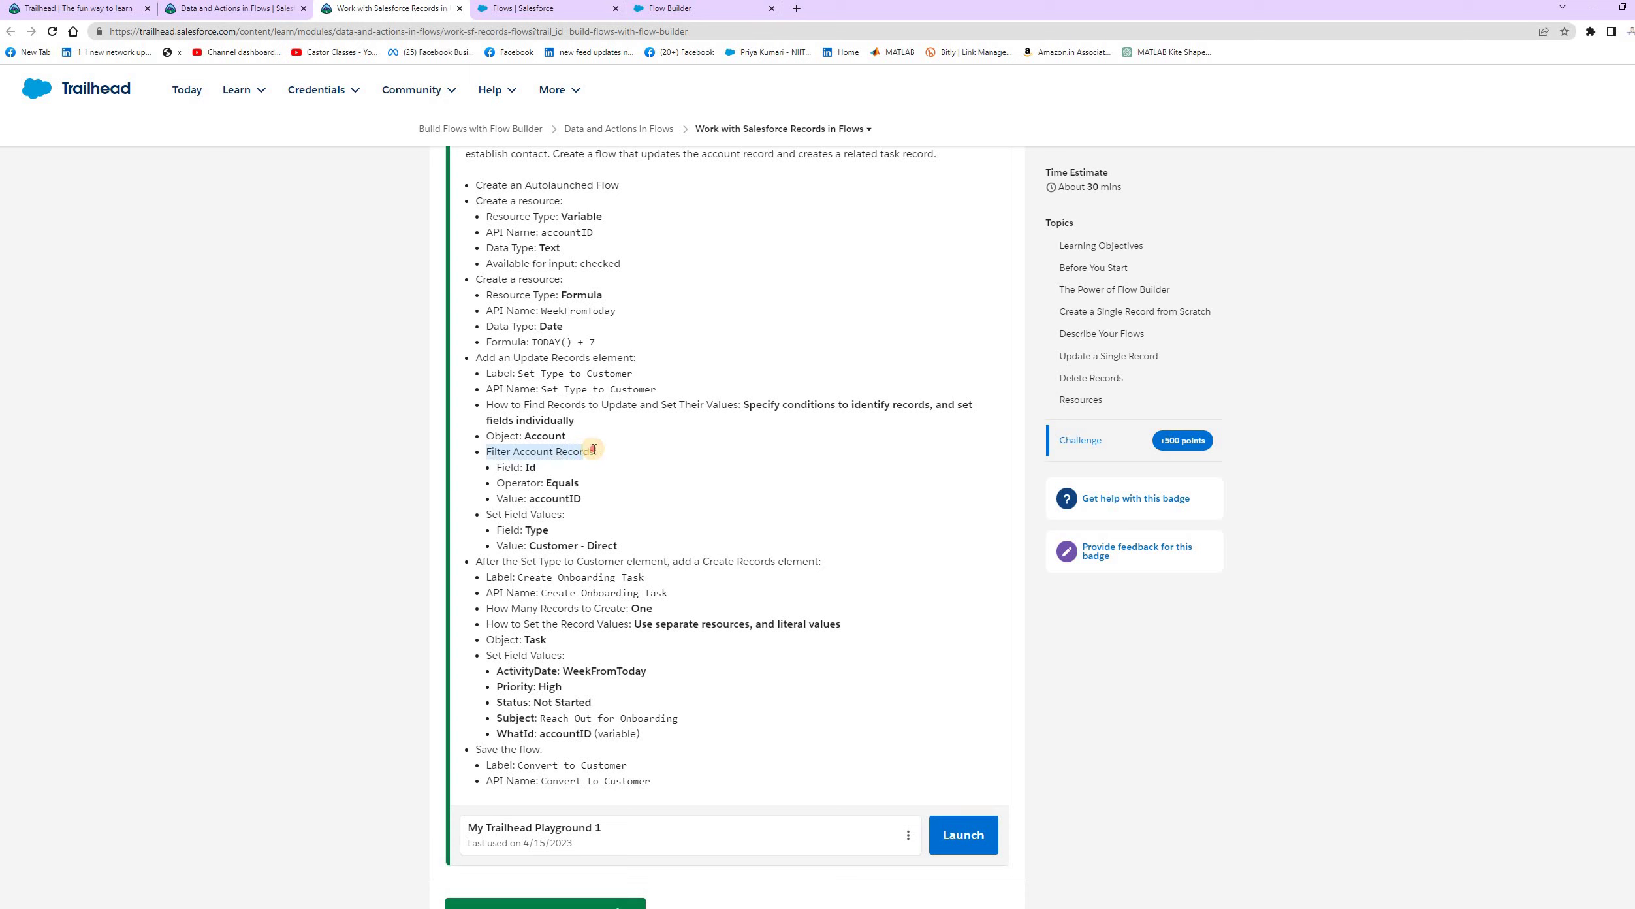
pyautogui.moveTo(594, 450); pyautogui.dragTo(547, 467)
pyautogui.click(629, 478)
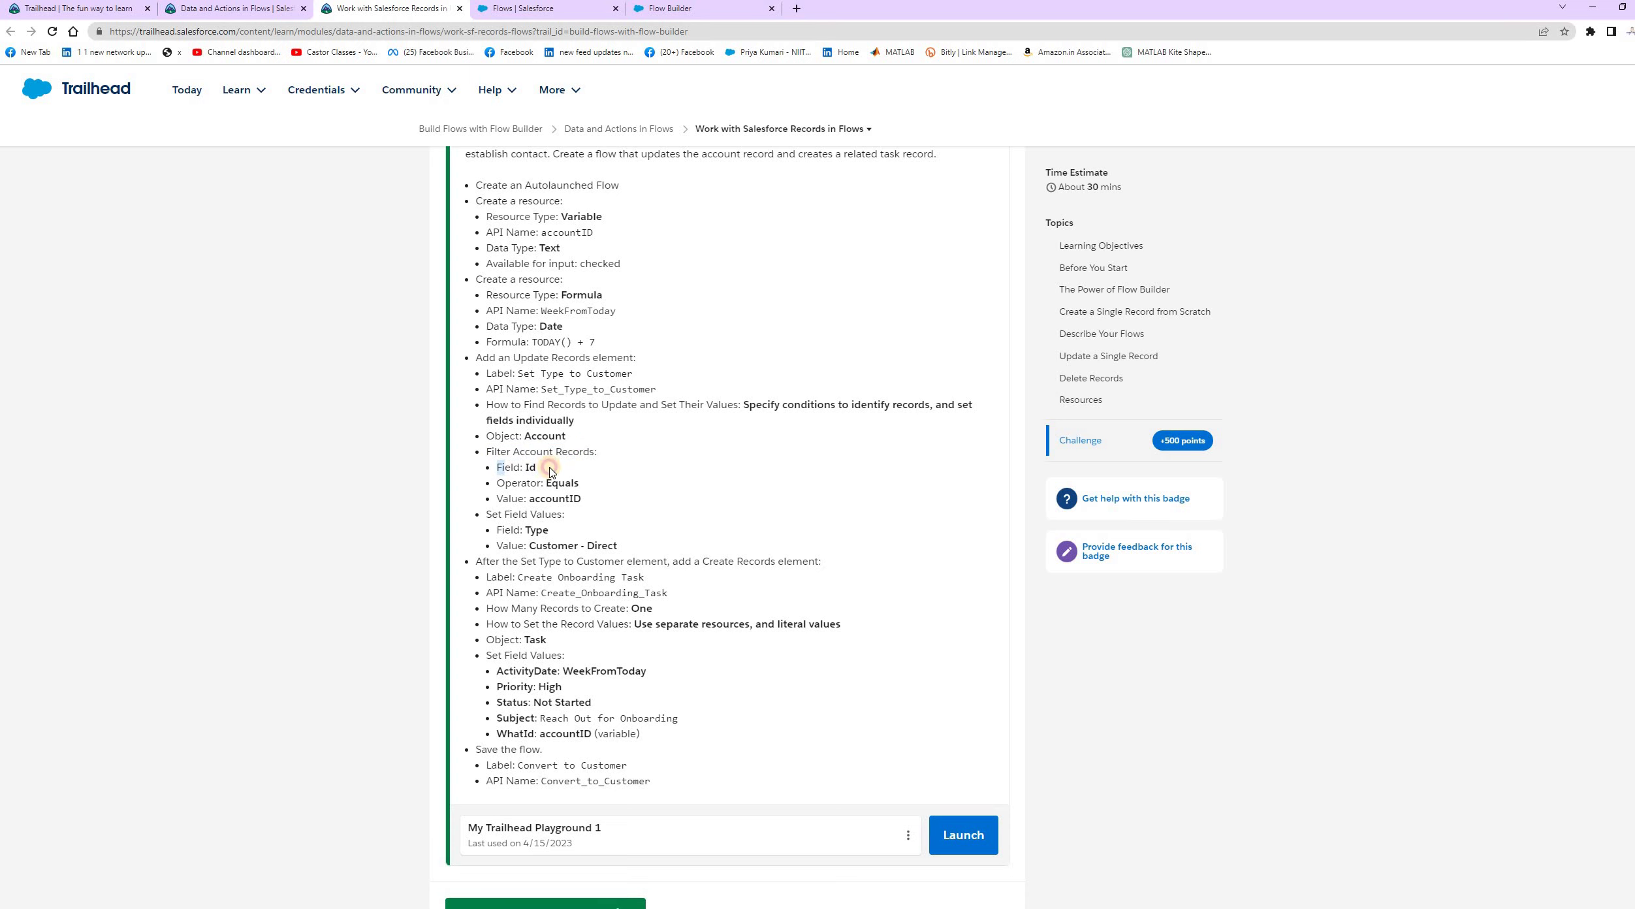
pyautogui.click(684, 10)
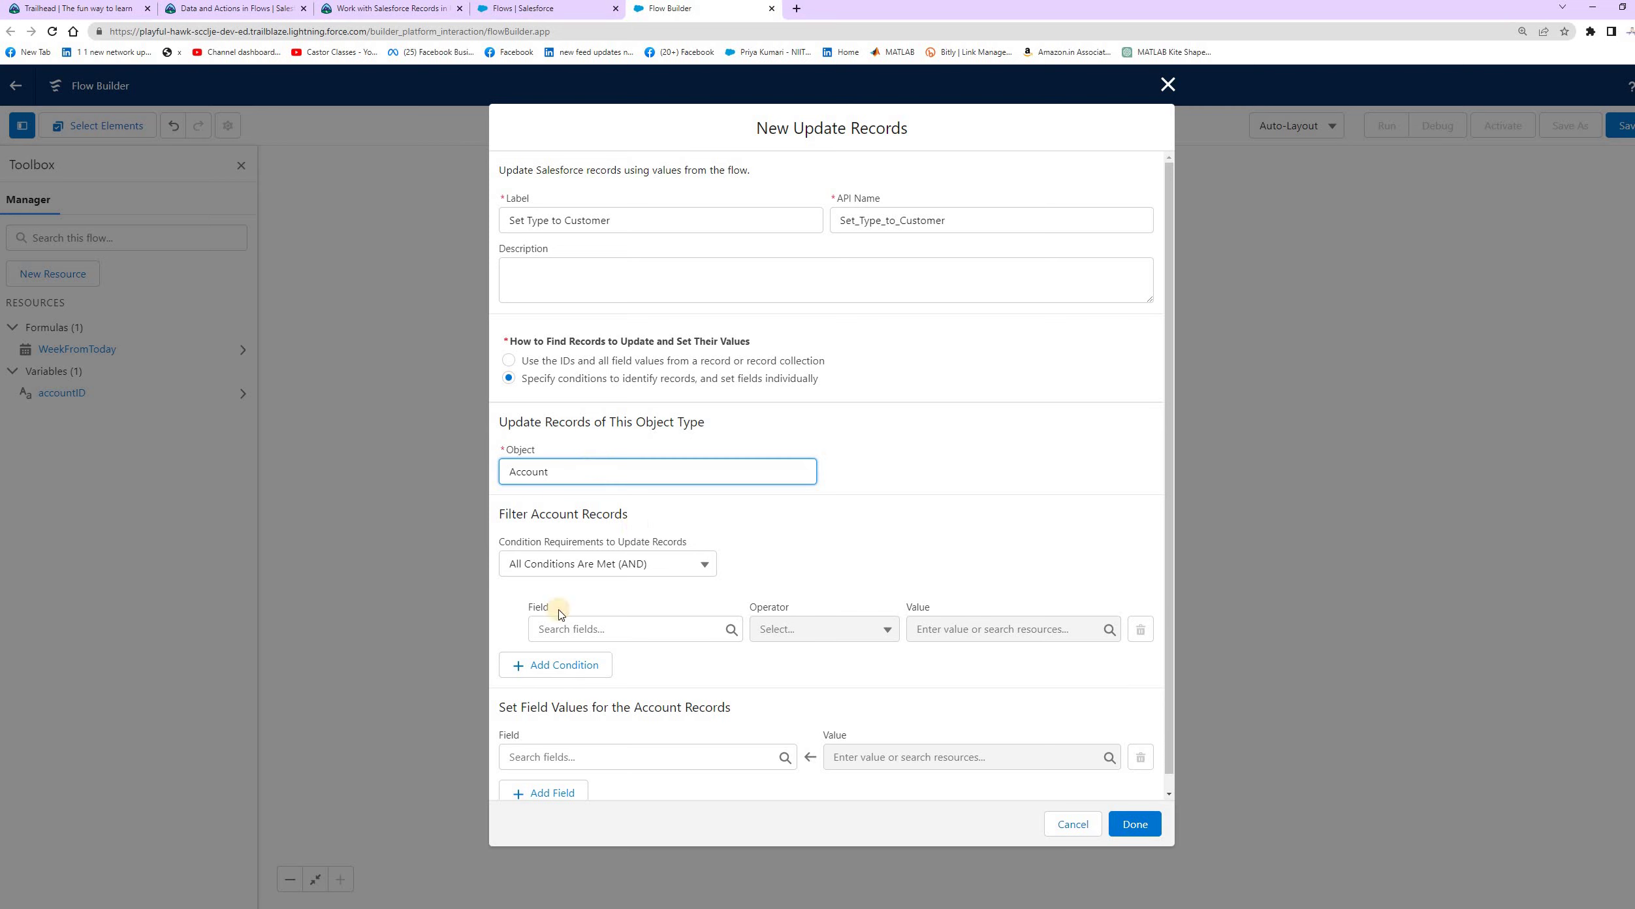
pyautogui.tripleClick(630, 516)
pyautogui.click(617, 628)
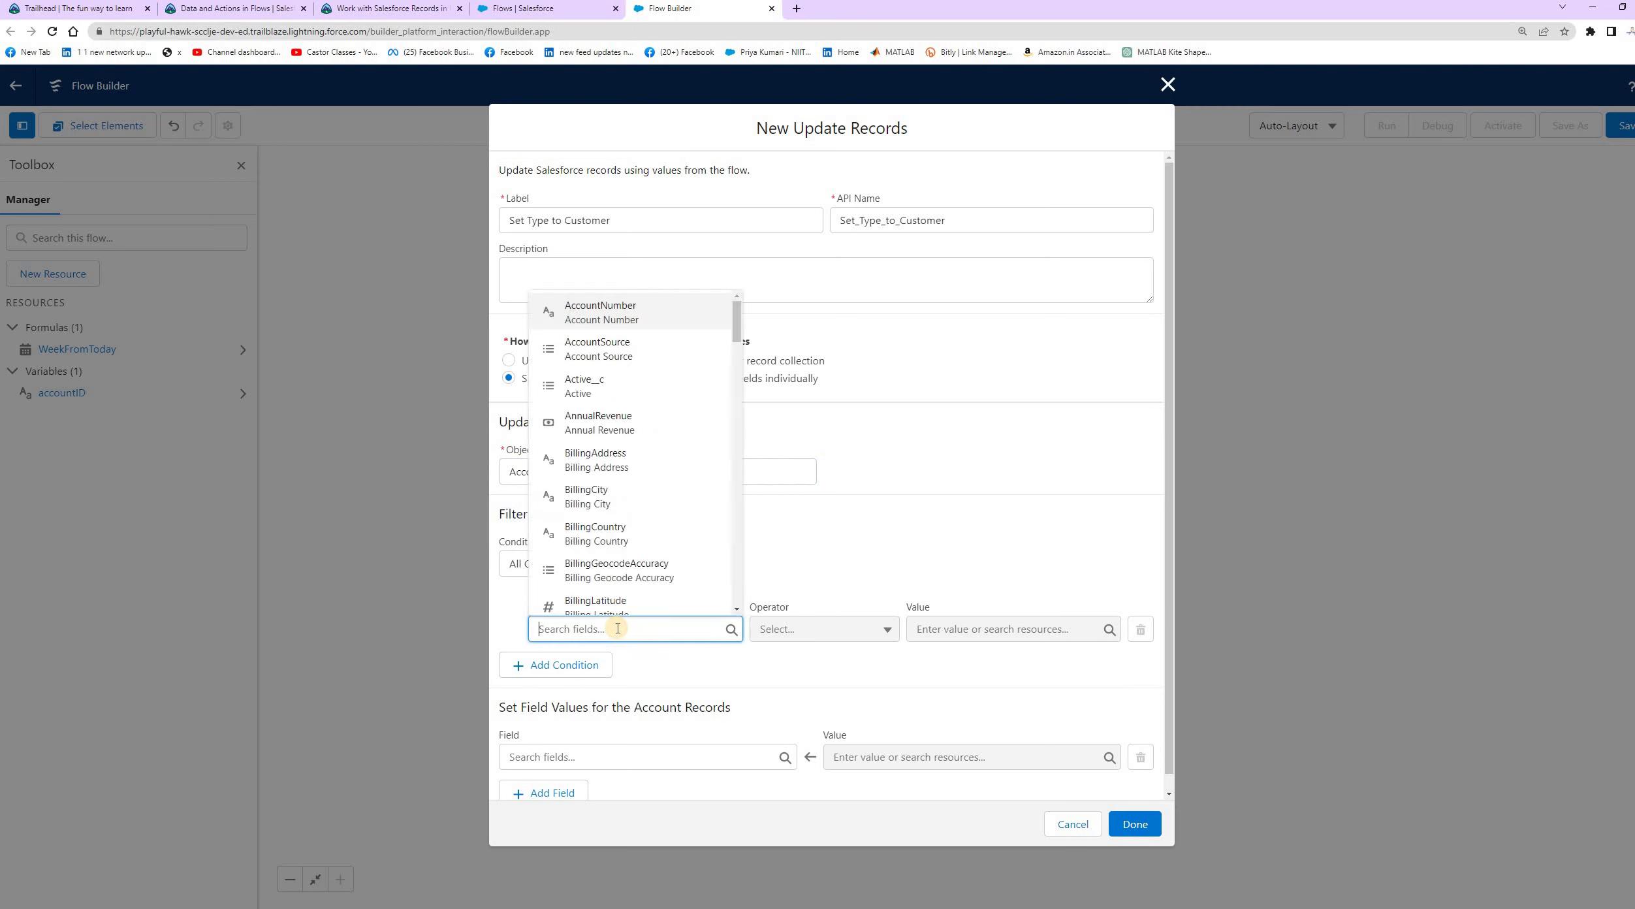
pyautogui.write('id')
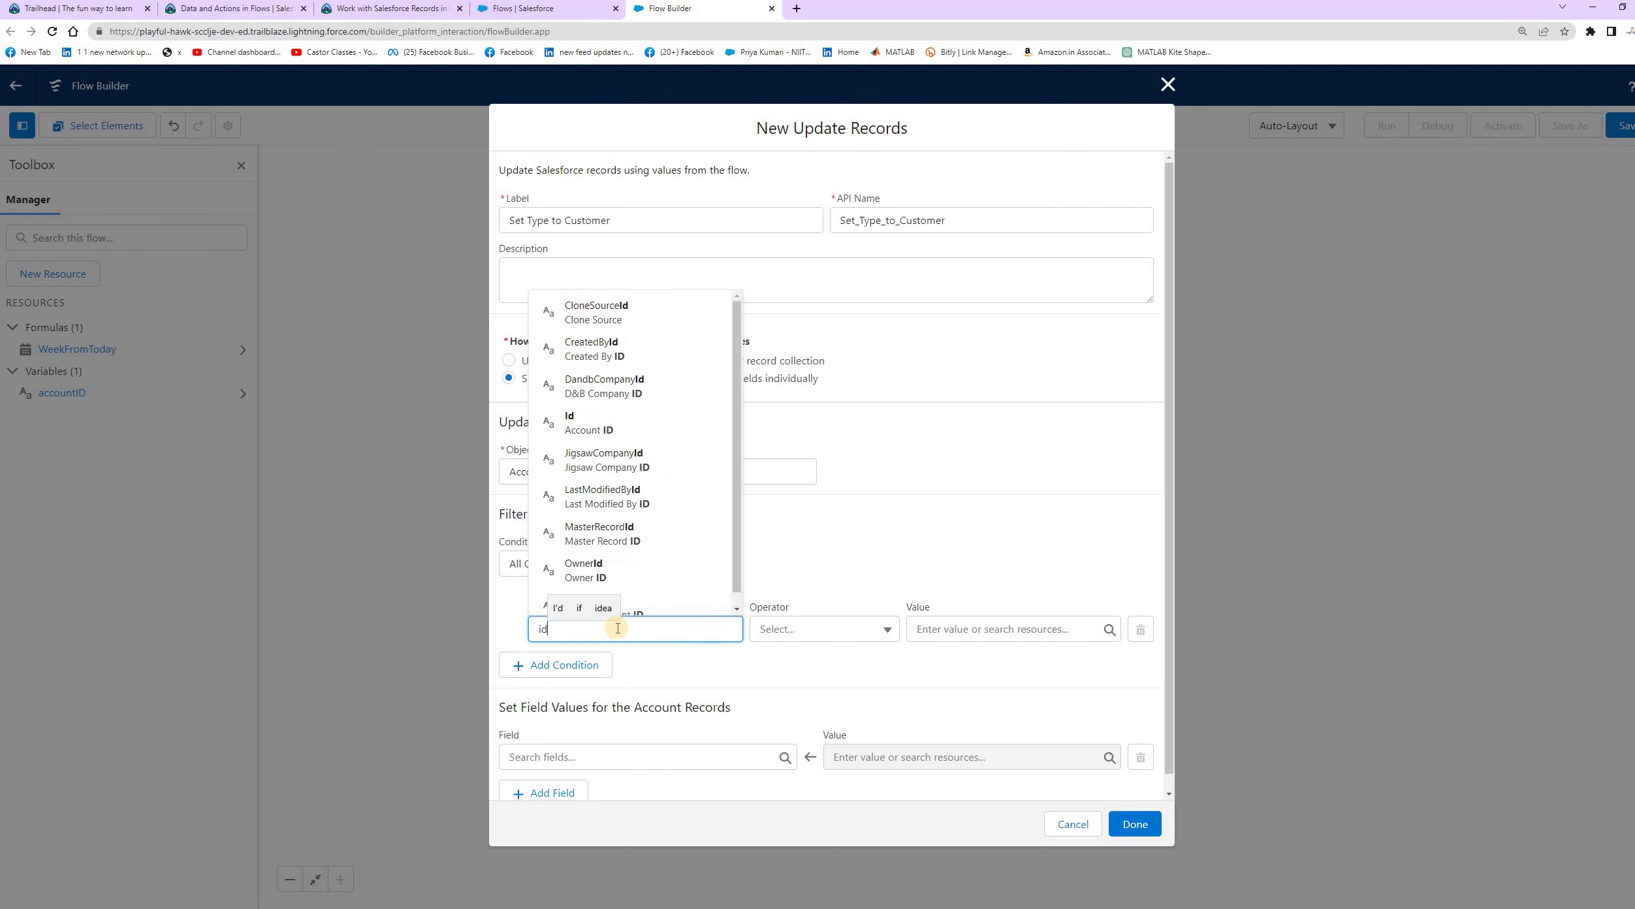
pyautogui.click(583, 429)
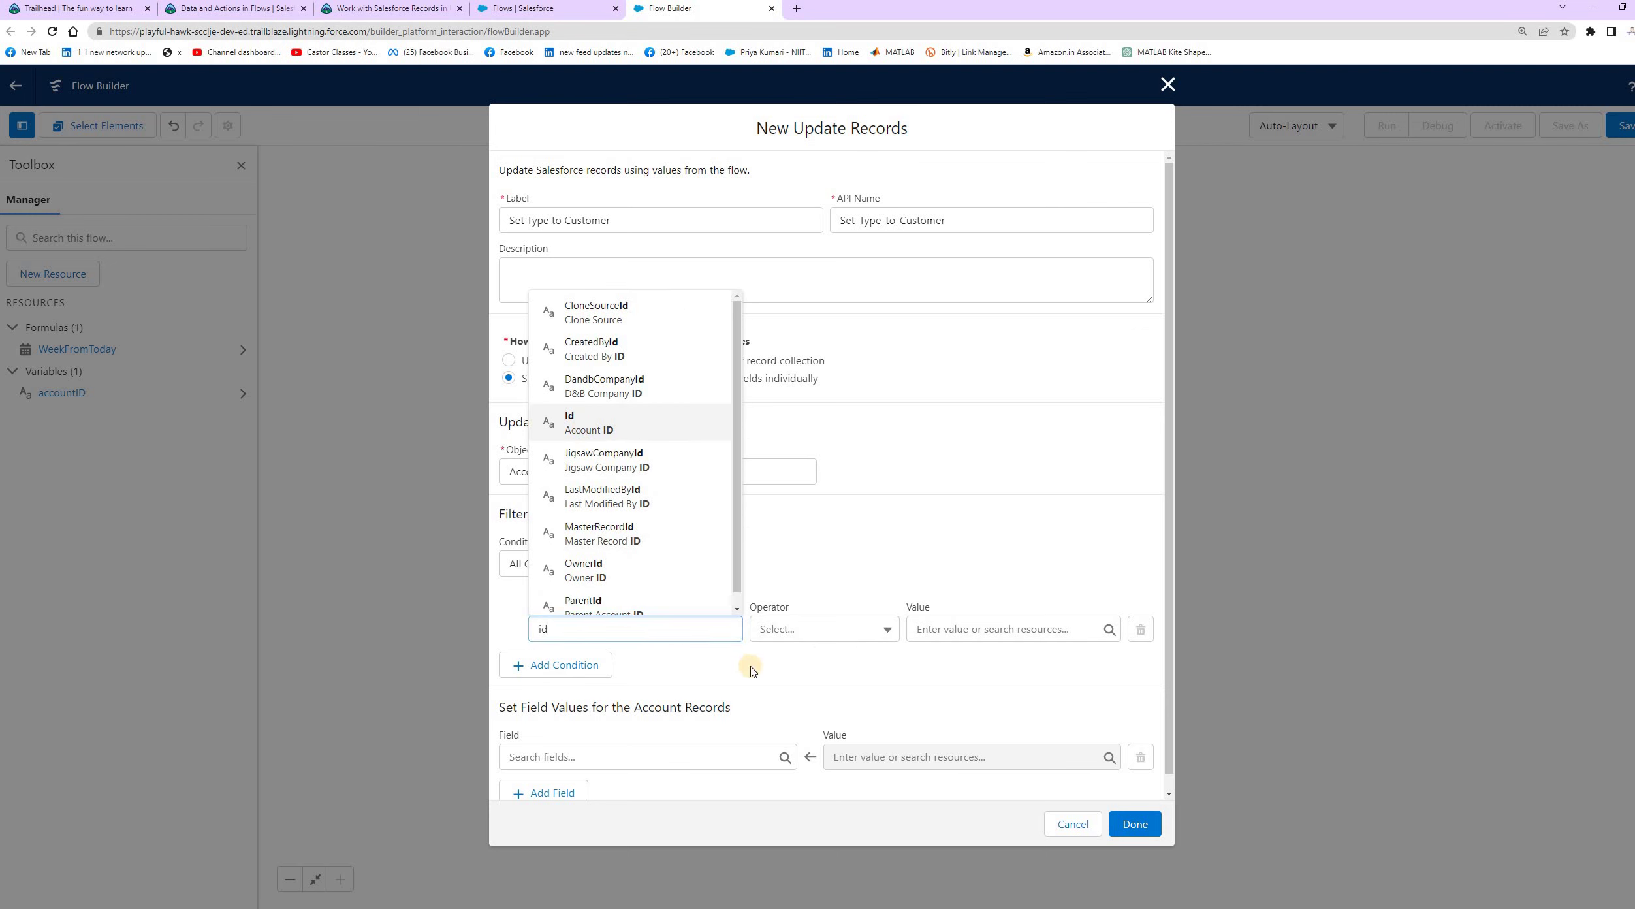
# Check the required operator in the challenge and set the Id condition's operator to Equals.
pyautogui.click(446, 11)
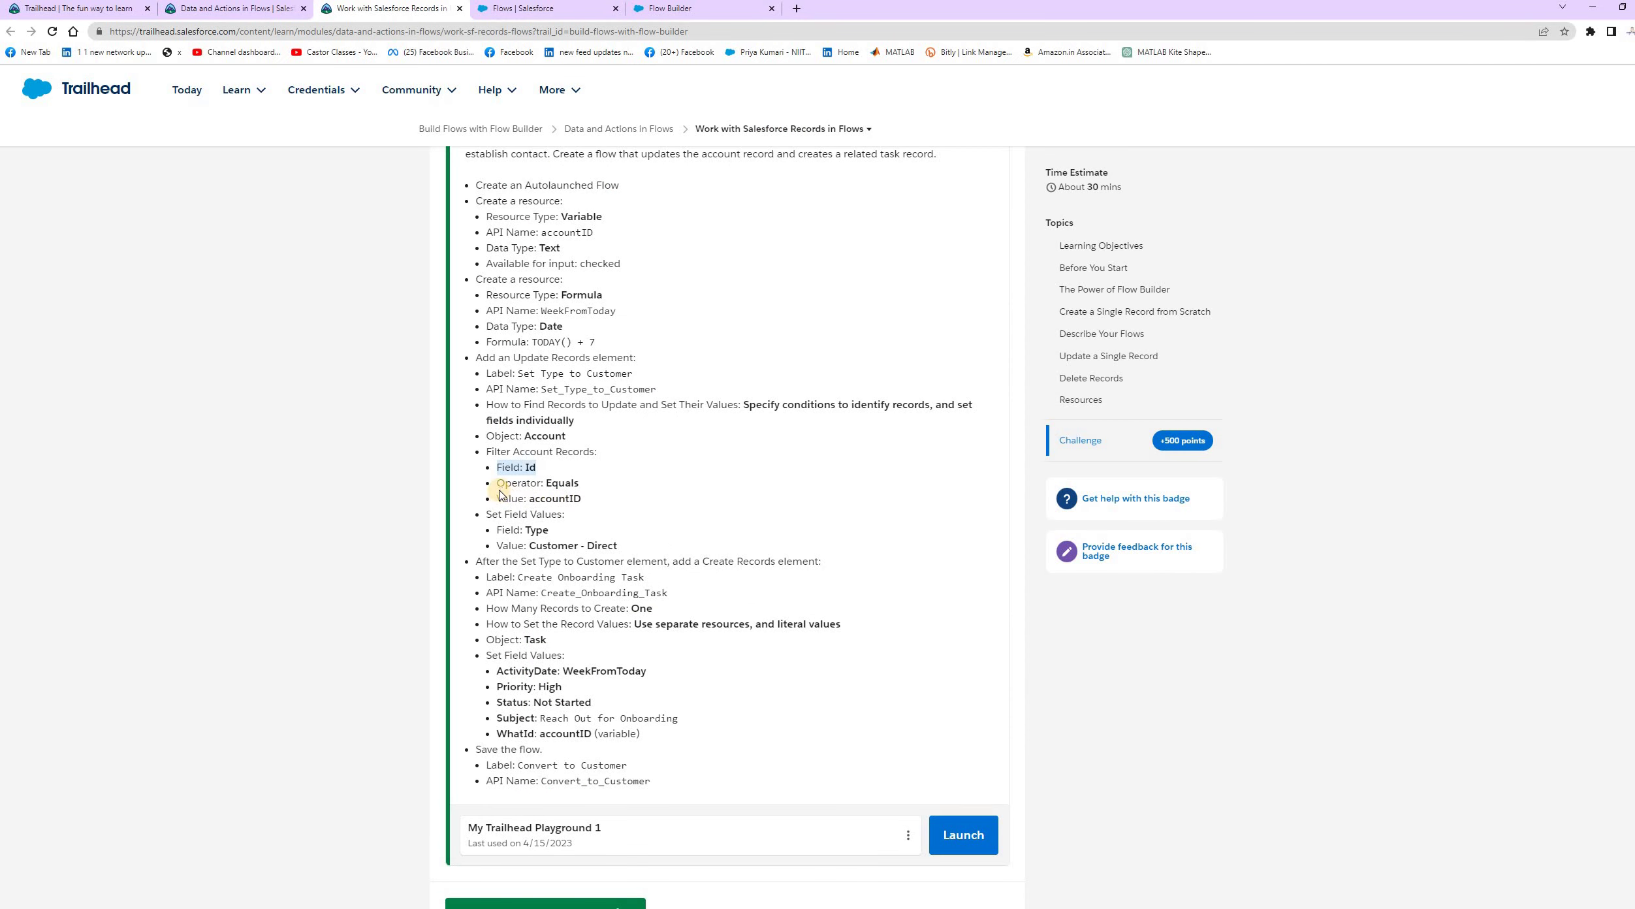
pyautogui.tripleClick(588, 491)
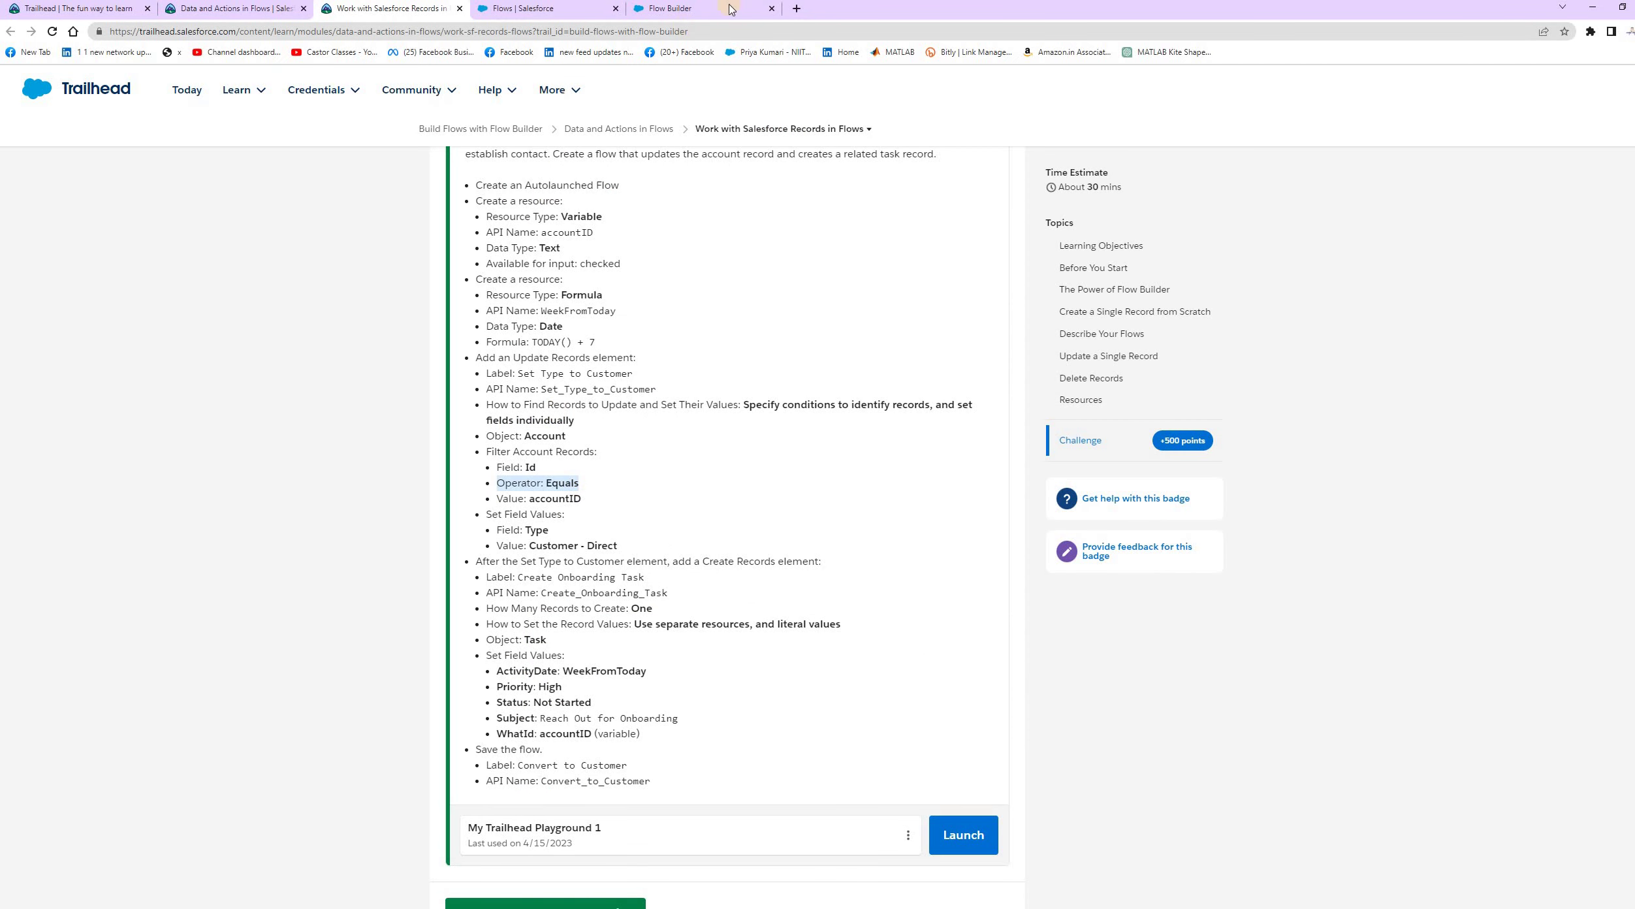
pyautogui.click(673, 8)
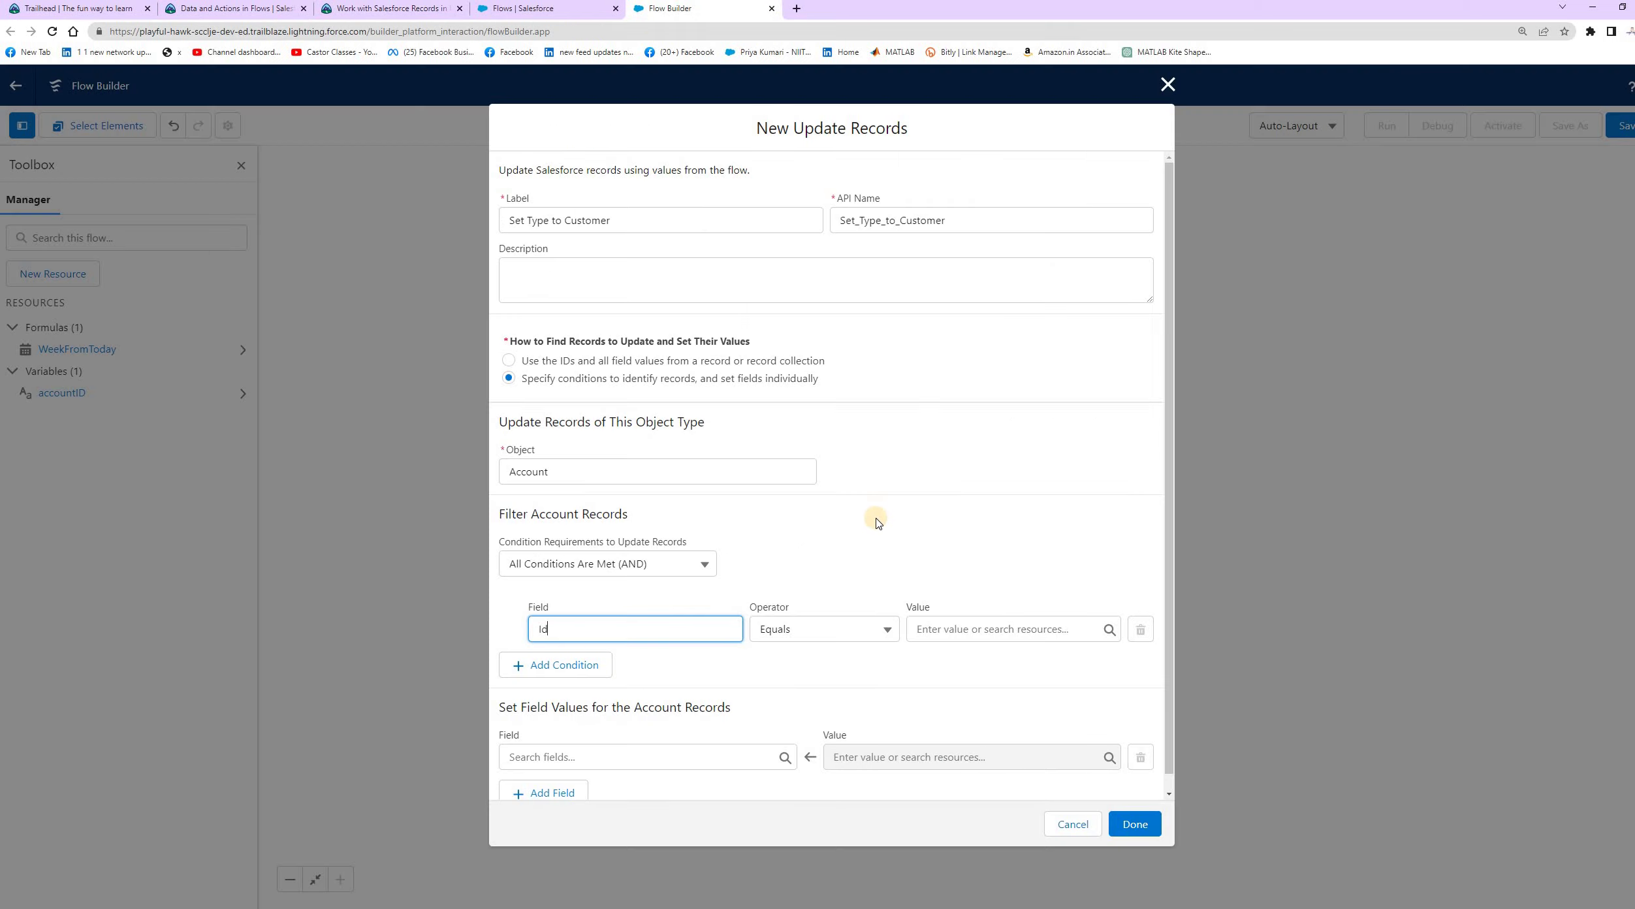
pyautogui.click(816, 627)
pyautogui.click(817, 661)
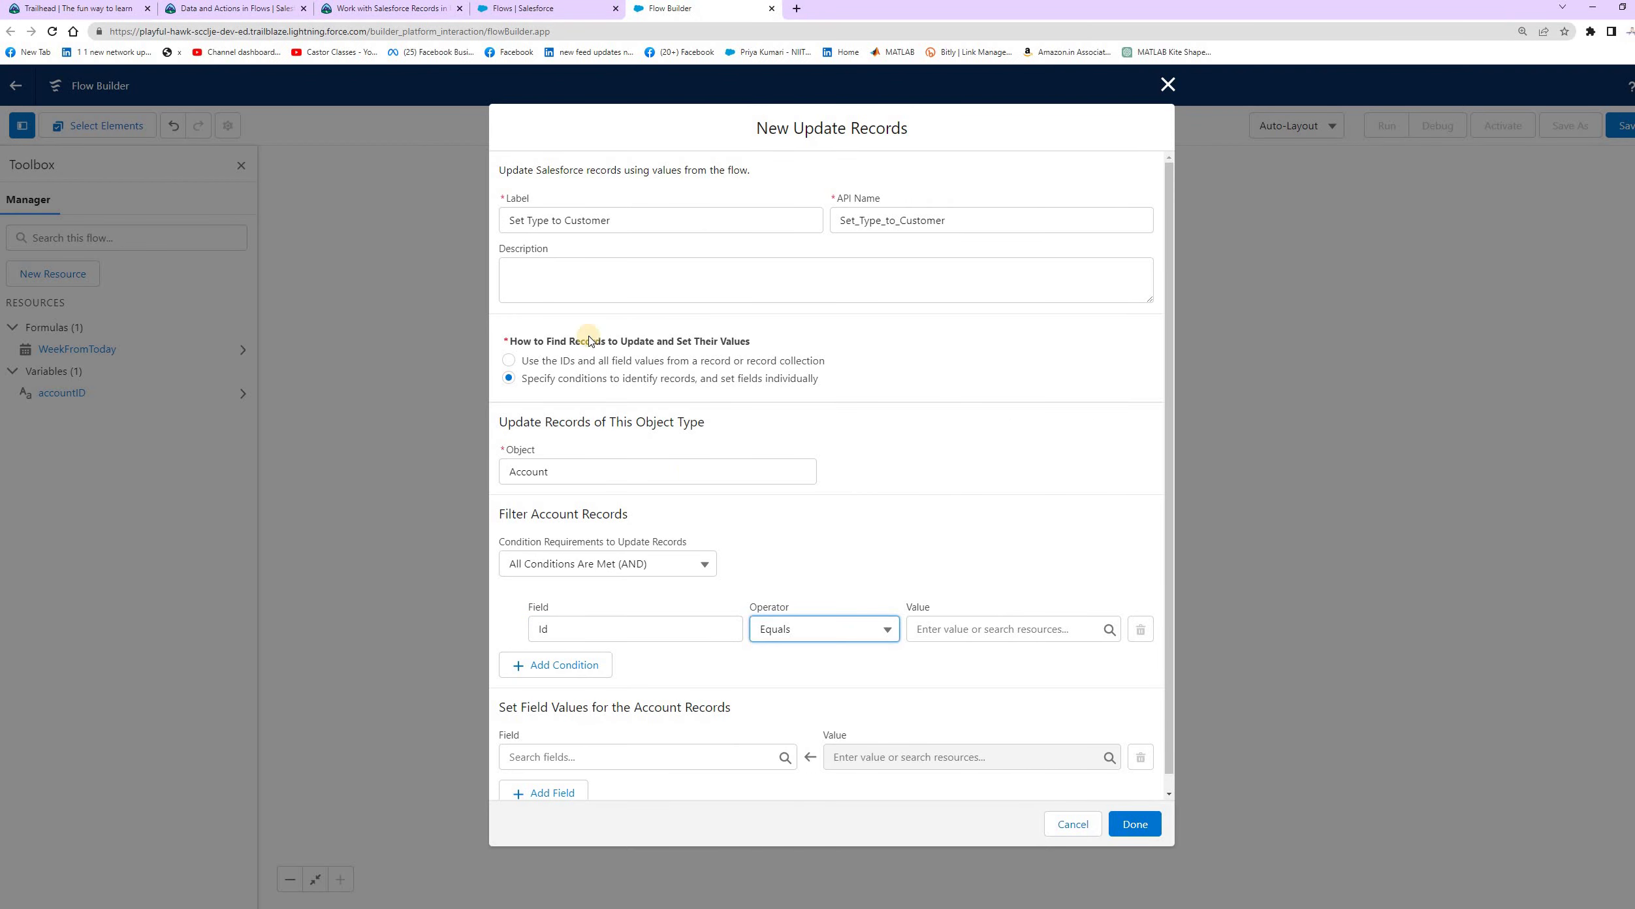
# Check the required filter value in the challenge and set the Id condition's value to the accountID variable.
pyautogui.click(358, 9)
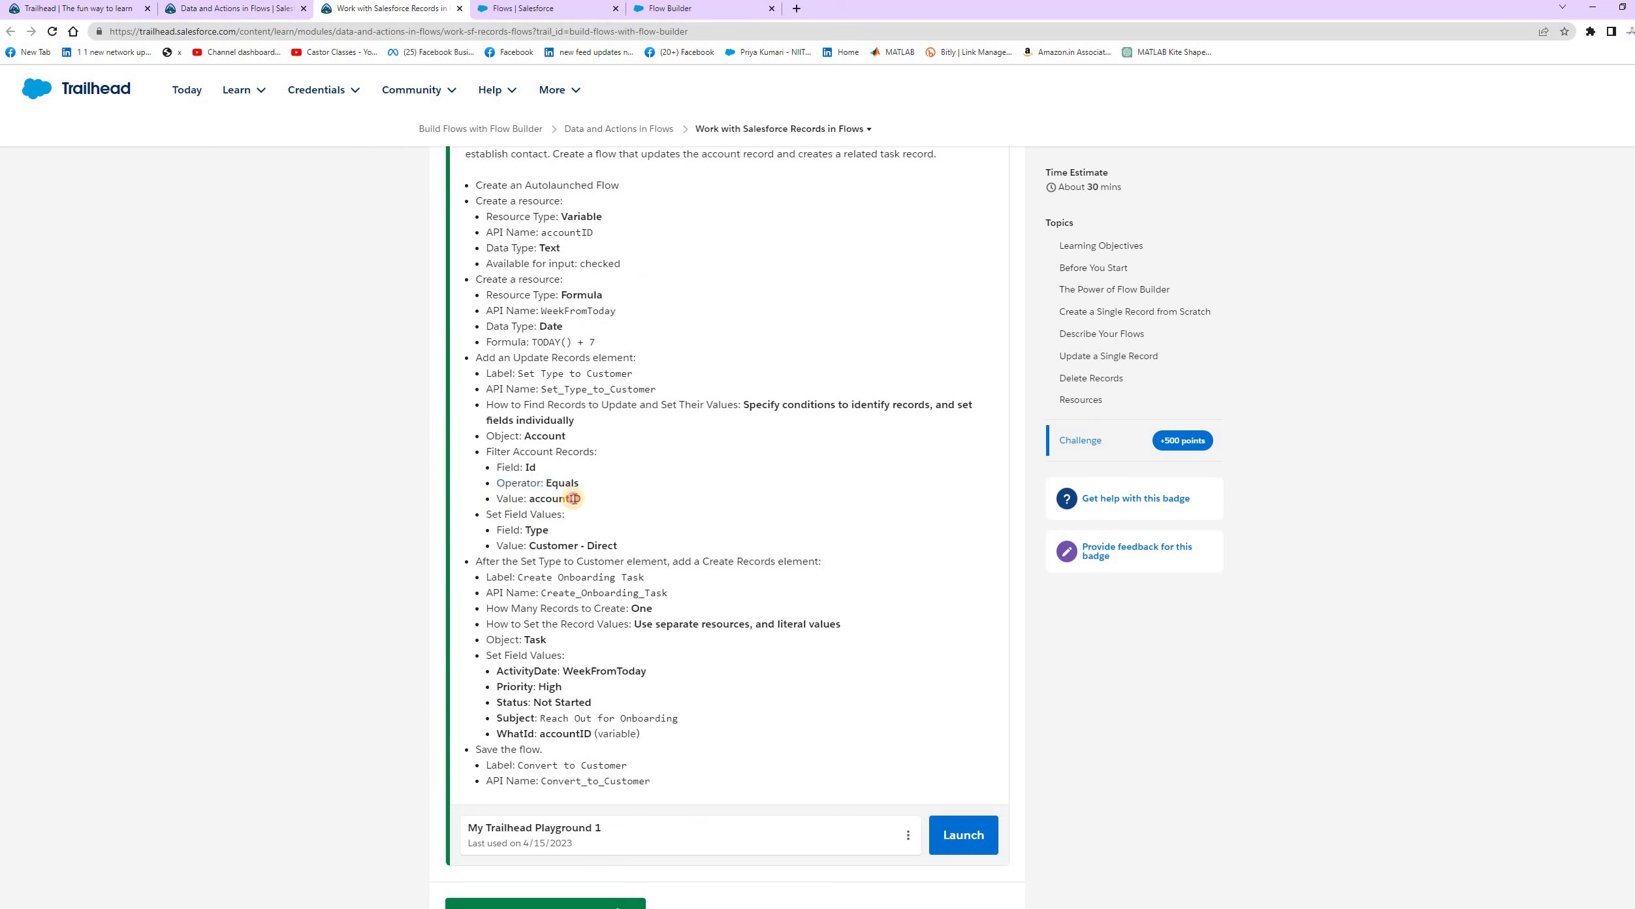
pyautogui.tripleClick(567, 498)
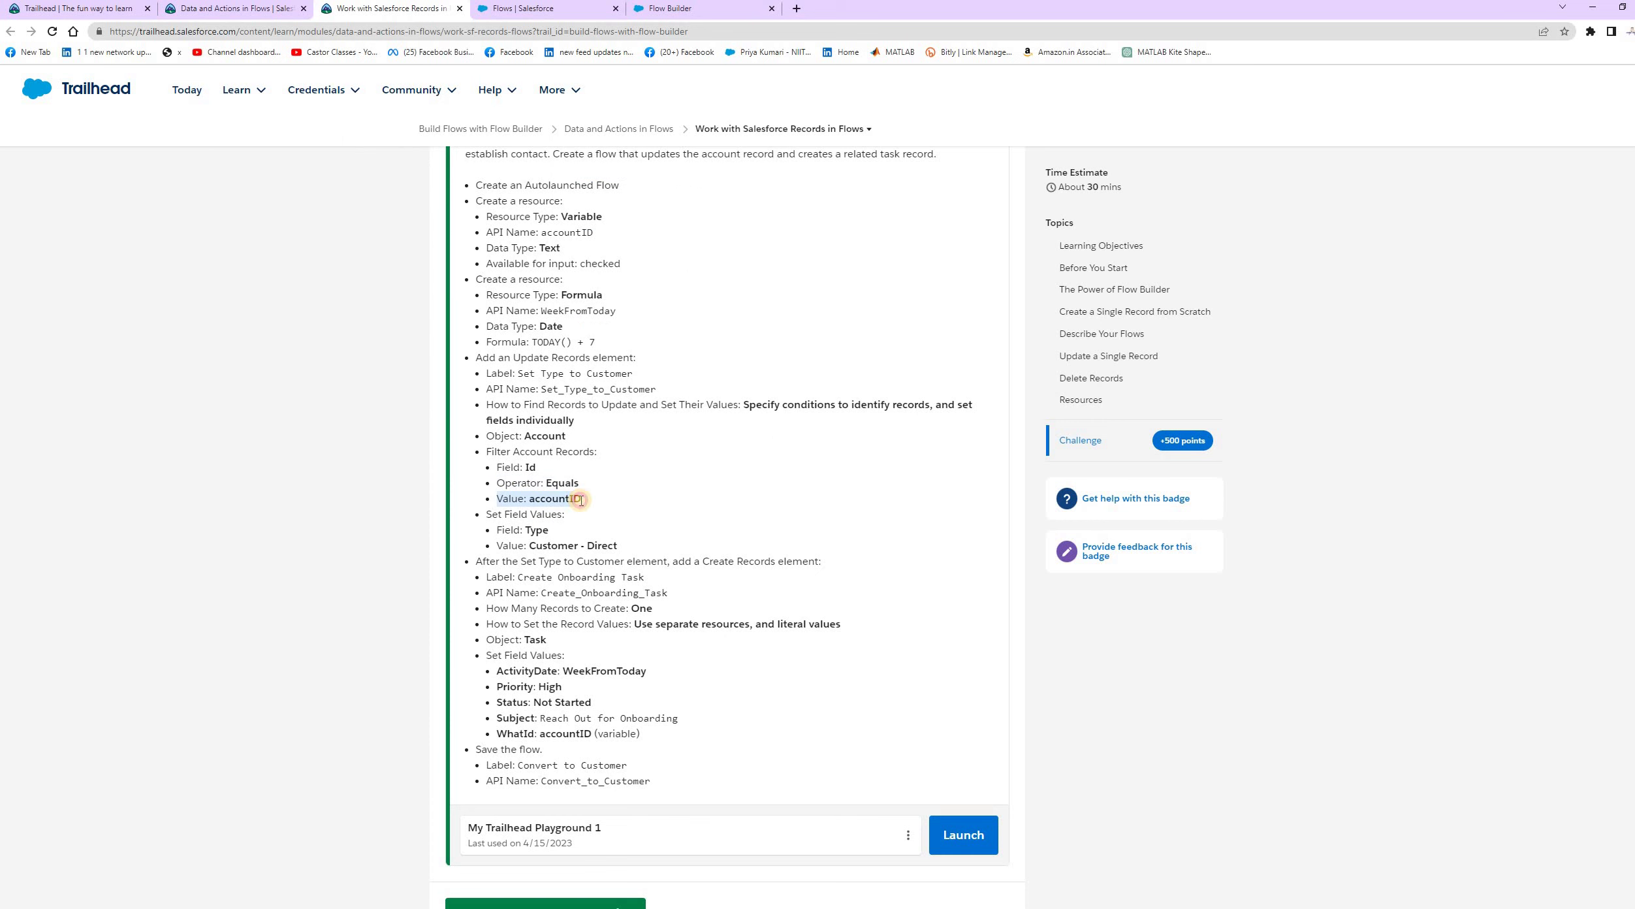
pyautogui.click(687, 13)
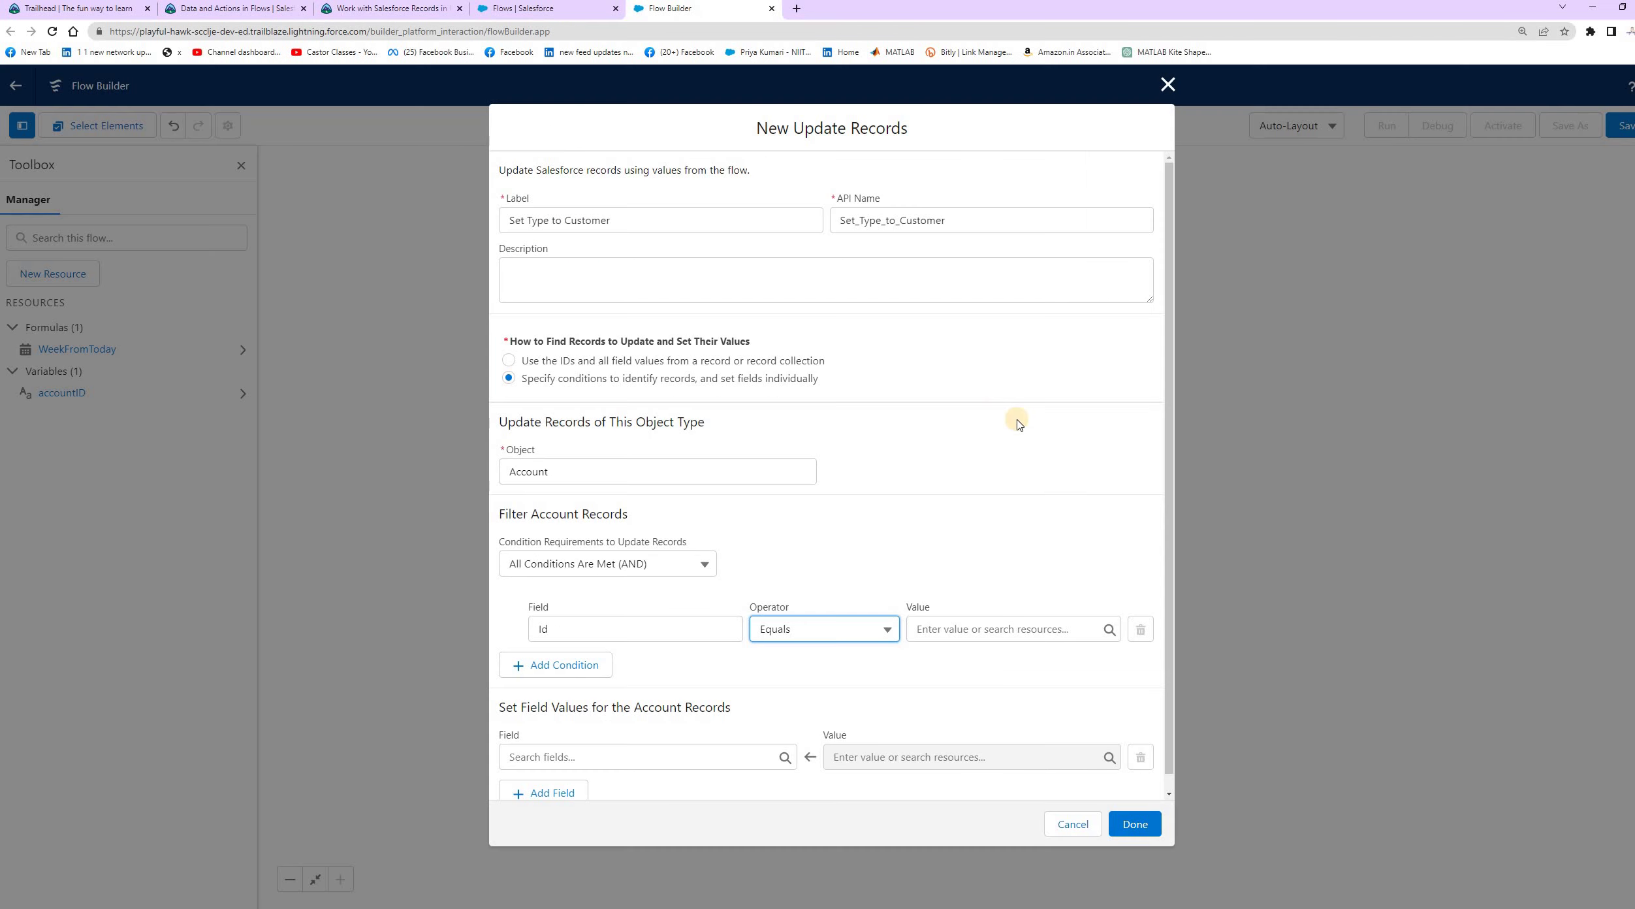
pyautogui.click(996, 625)
pyautogui.click(985, 575)
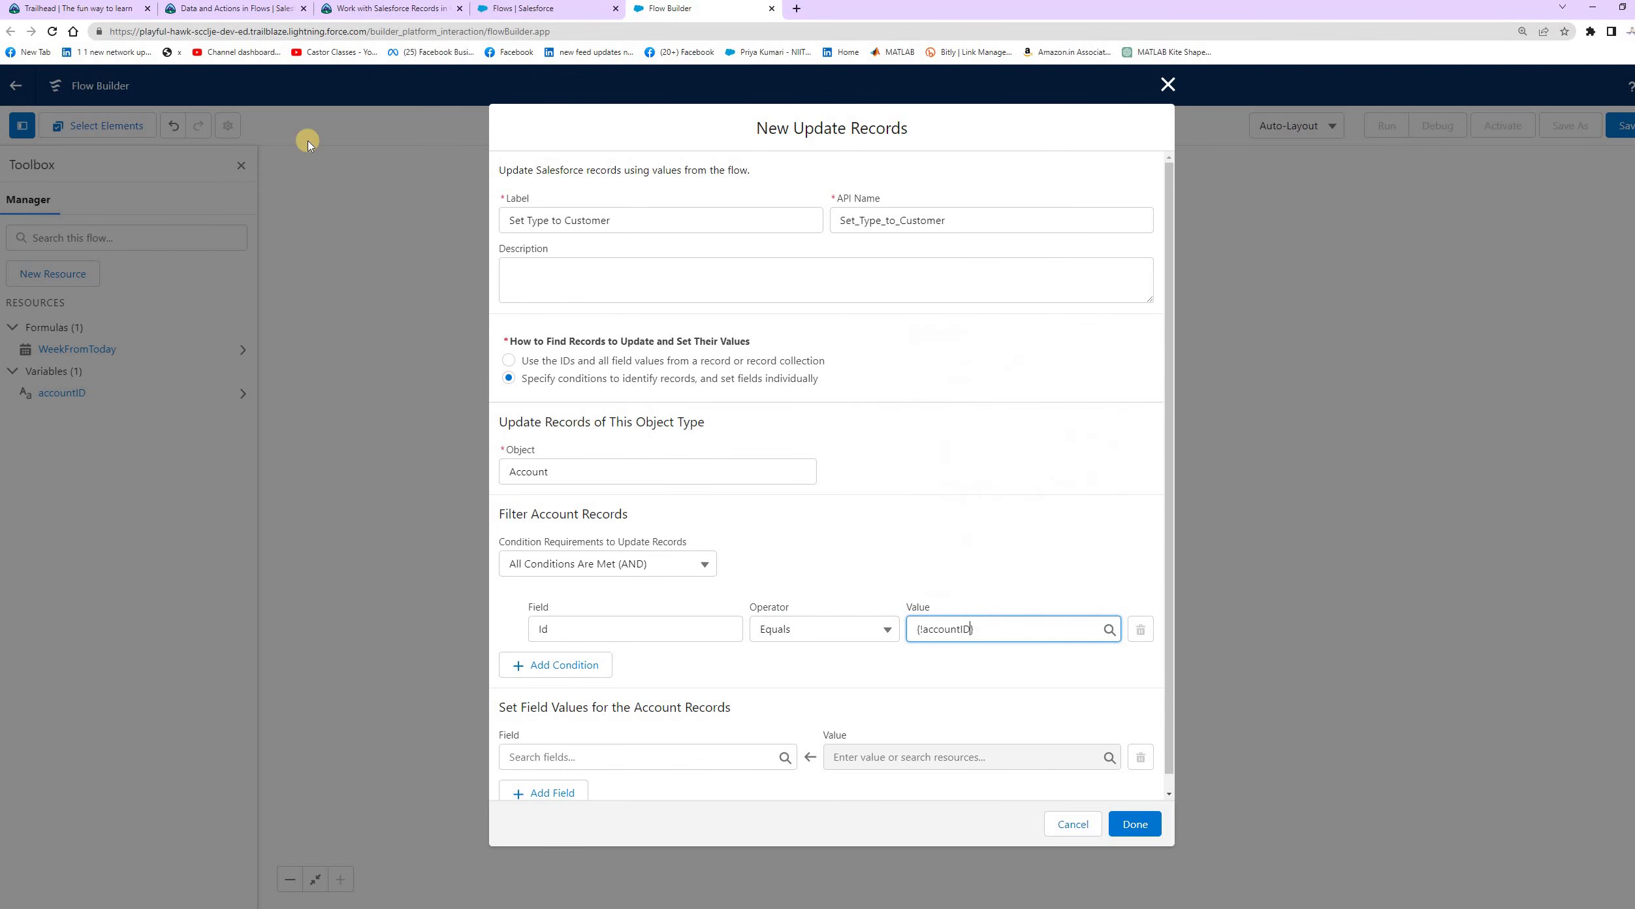
# Check the Set Field Values requirement in the challenge and choose Type as the field to set on the account records.
pyautogui.click(333, 13)
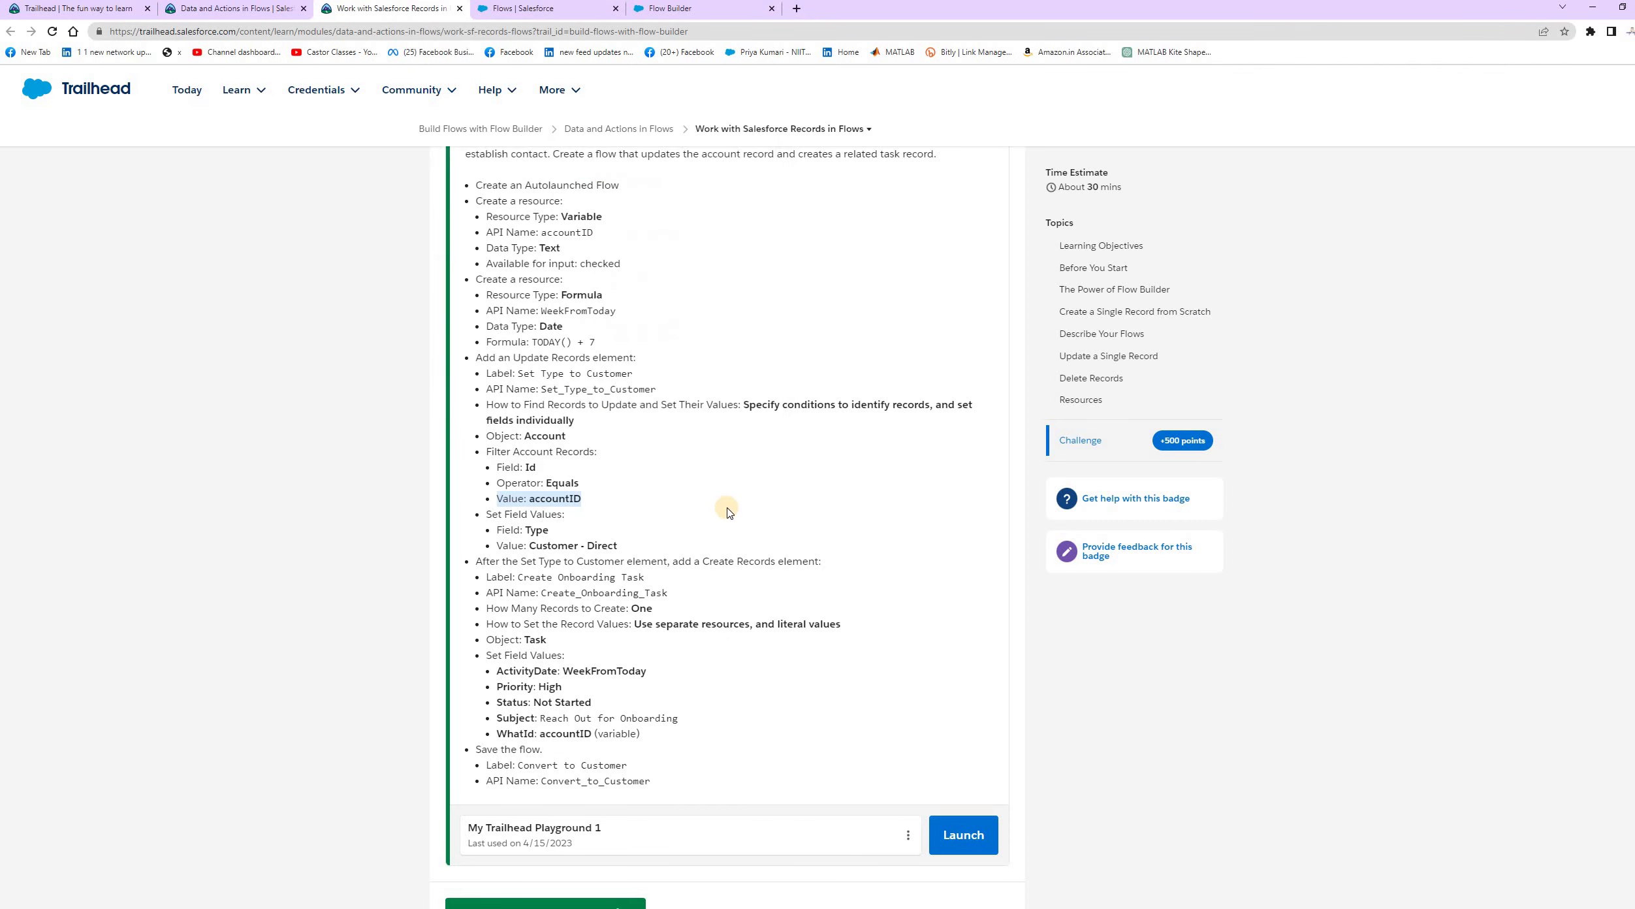
pyautogui.scroll(-1, 728, 513)
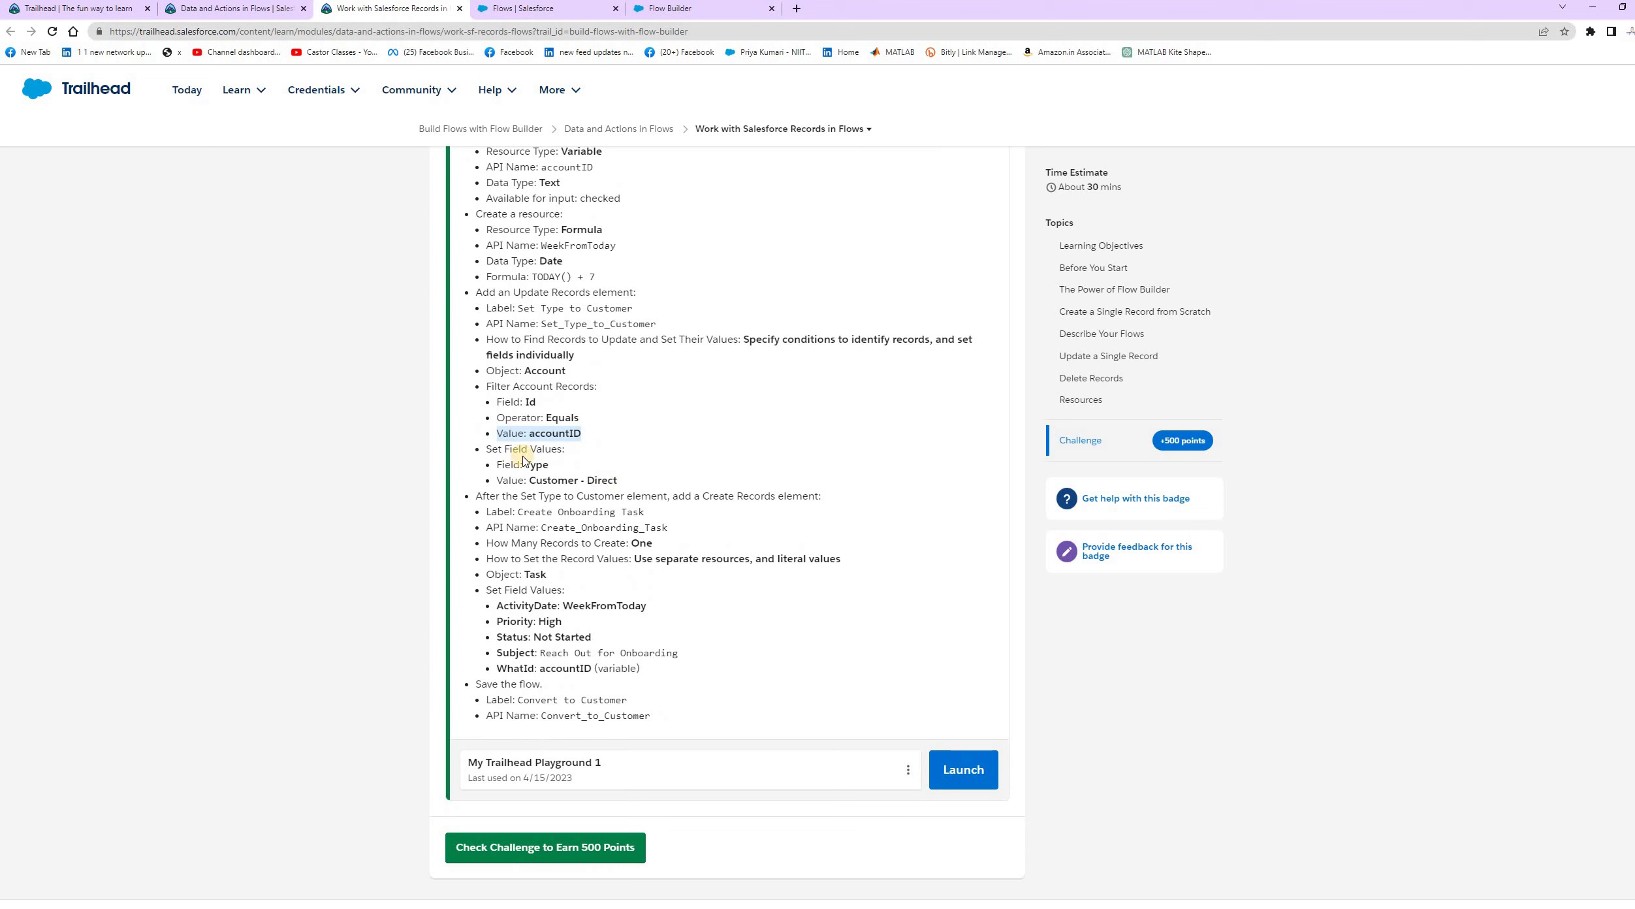
pyautogui.moveTo(484, 451); pyautogui.dragTo(564, 448)
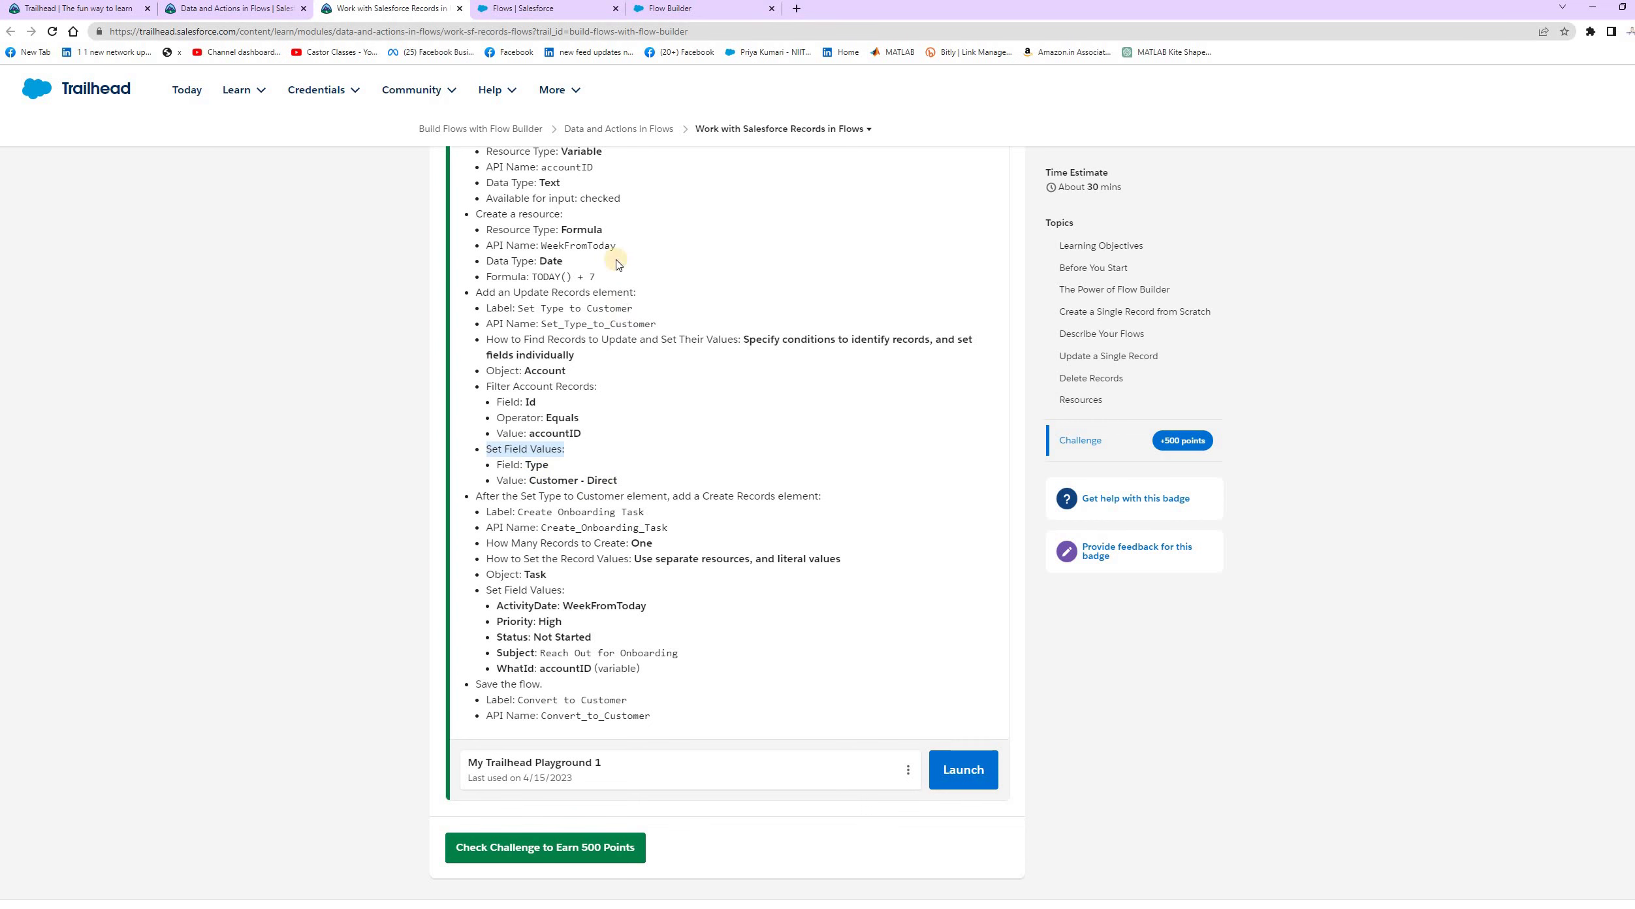
pyautogui.click(667, 10)
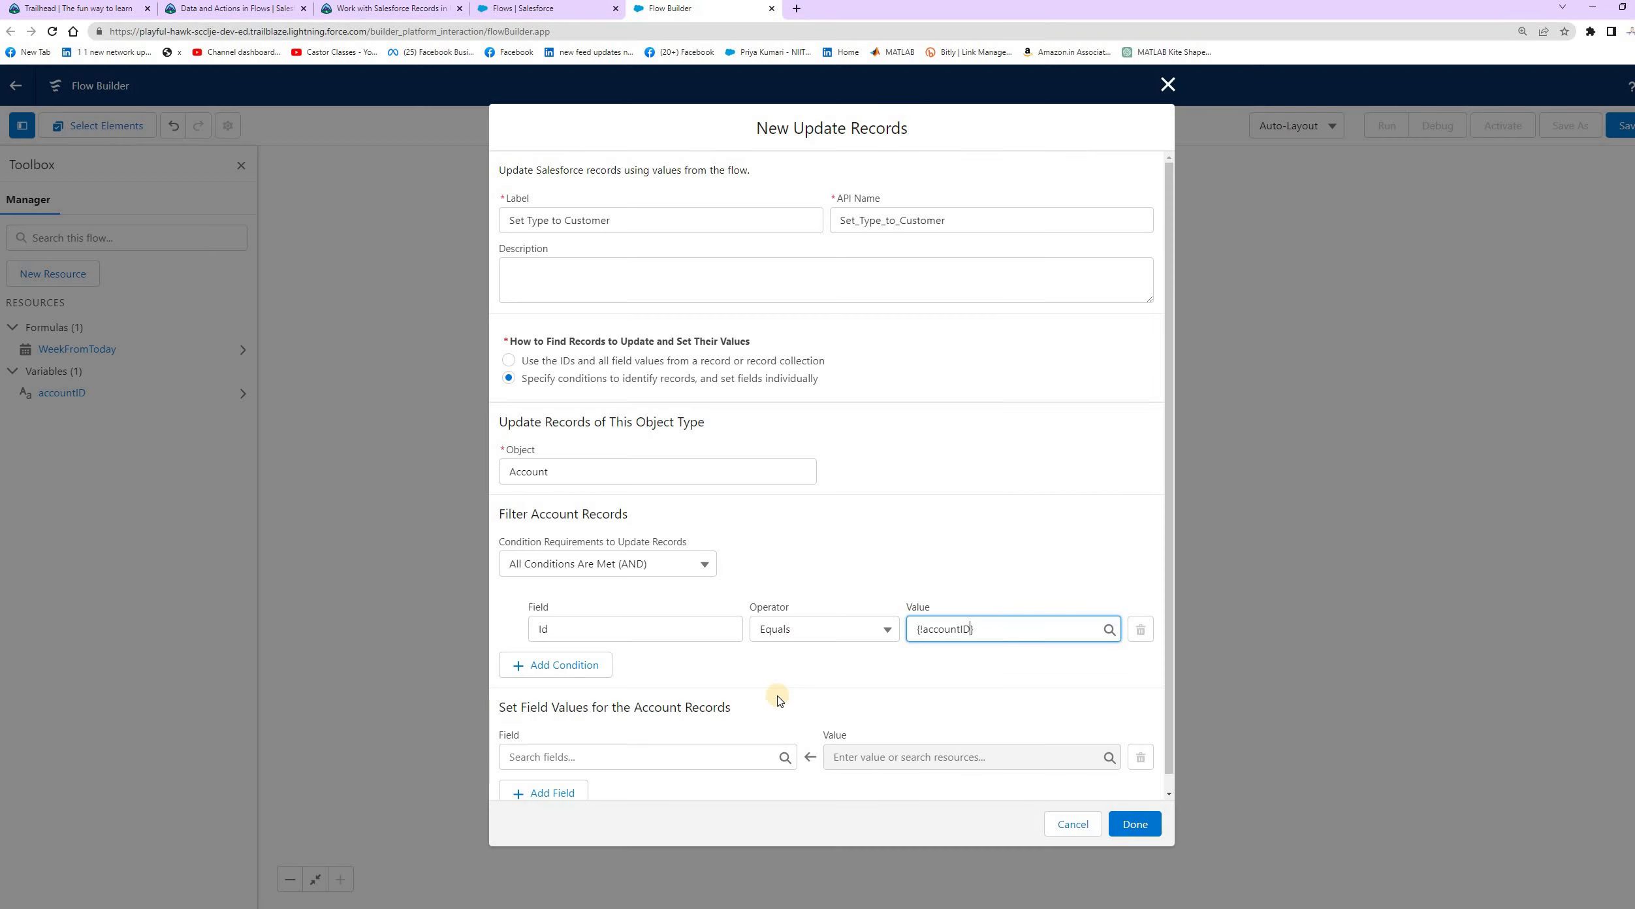
pyautogui.scroll(-1, 661, 676)
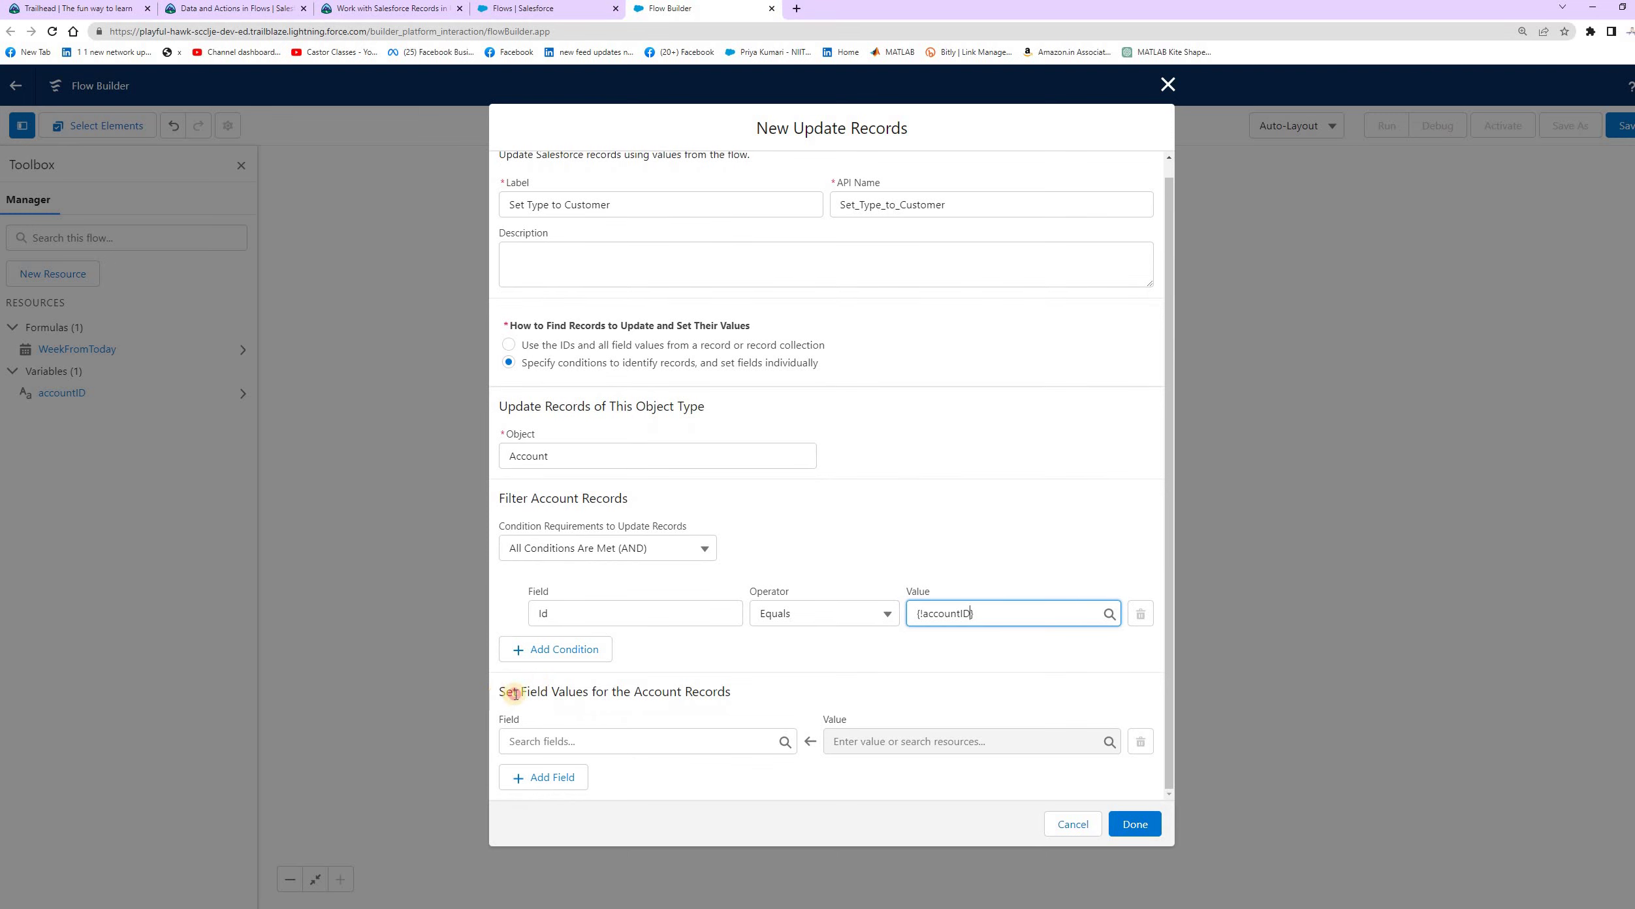
pyautogui.click(574, 694)
pyautogui.moveTo(574, 693); pyautogui.dragTo(751, 697)
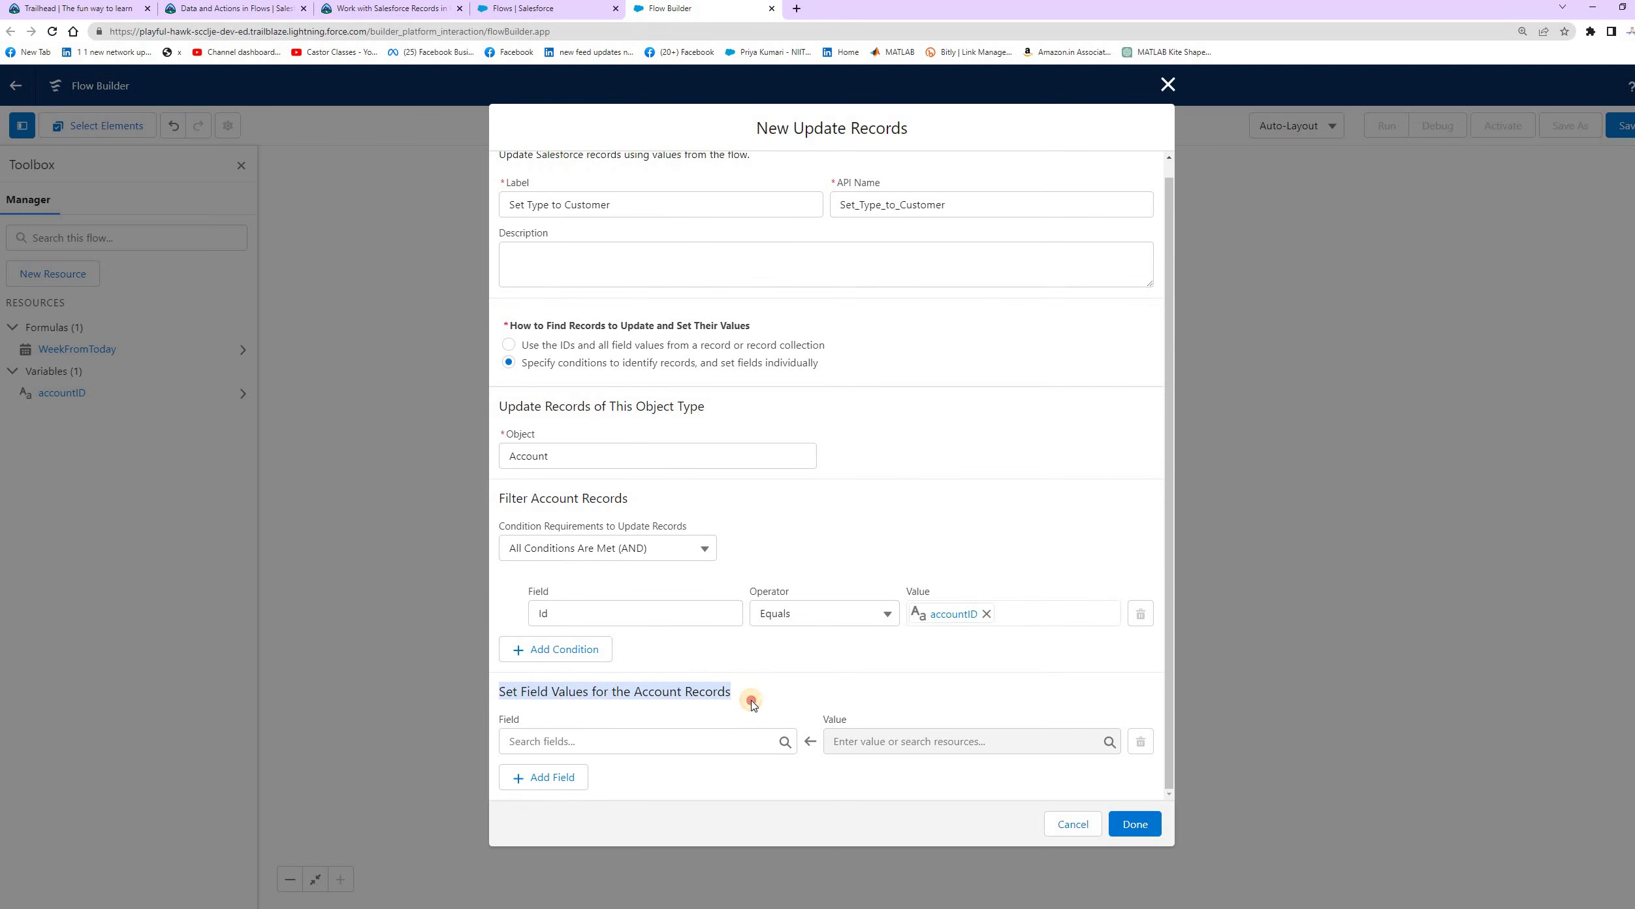
pyautogui.click(601, 732)
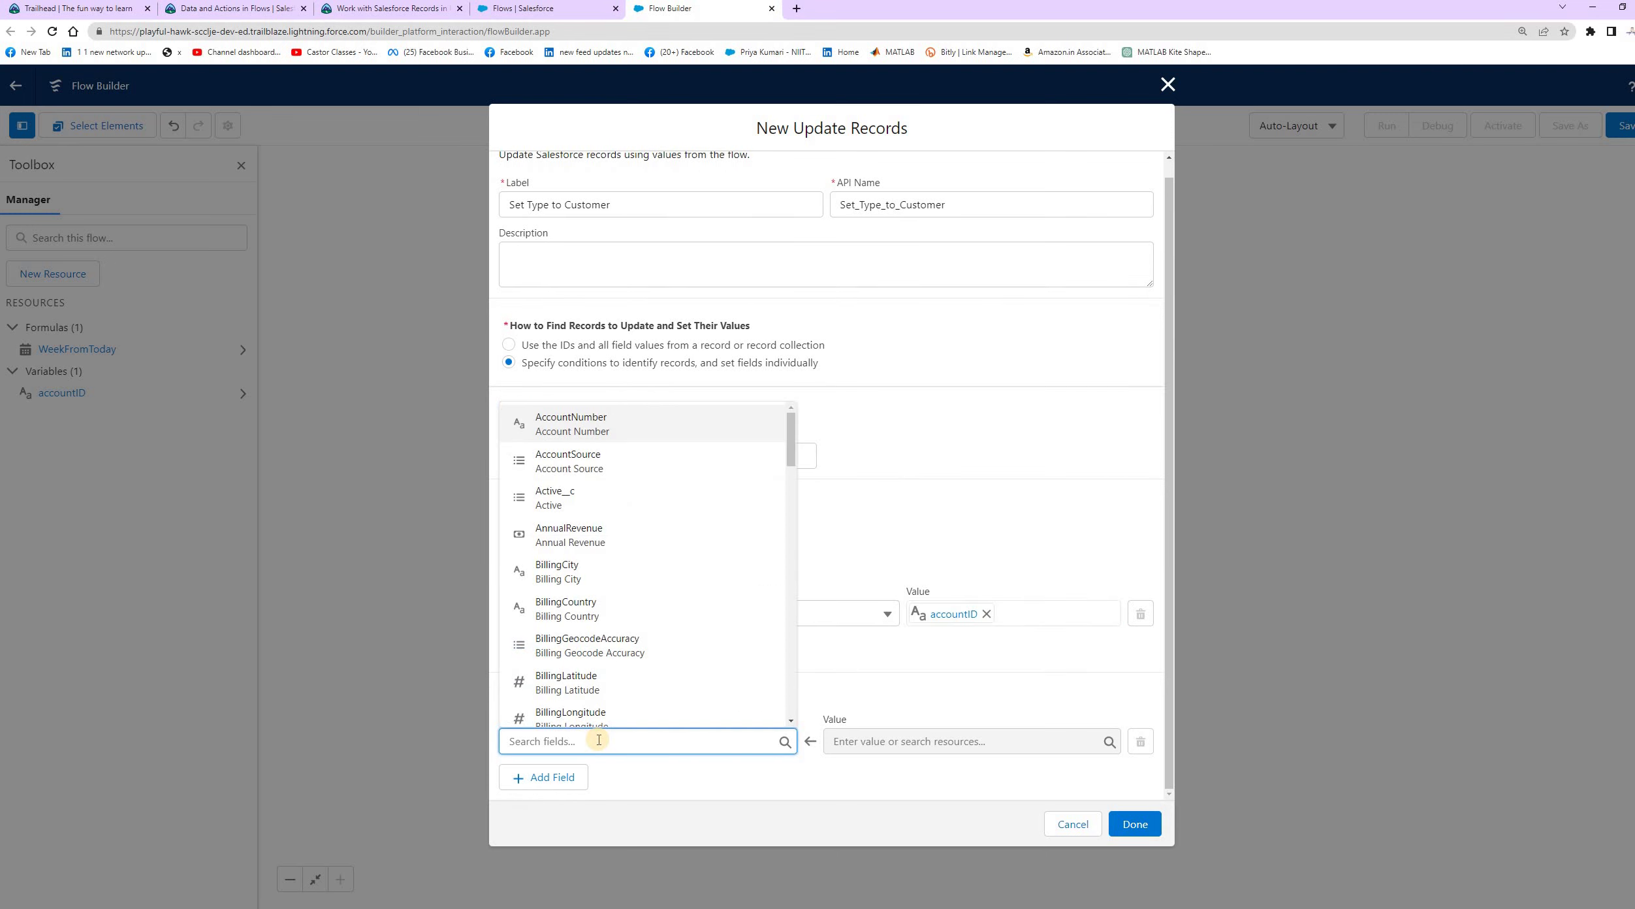
pyautogui.click(352, 9)
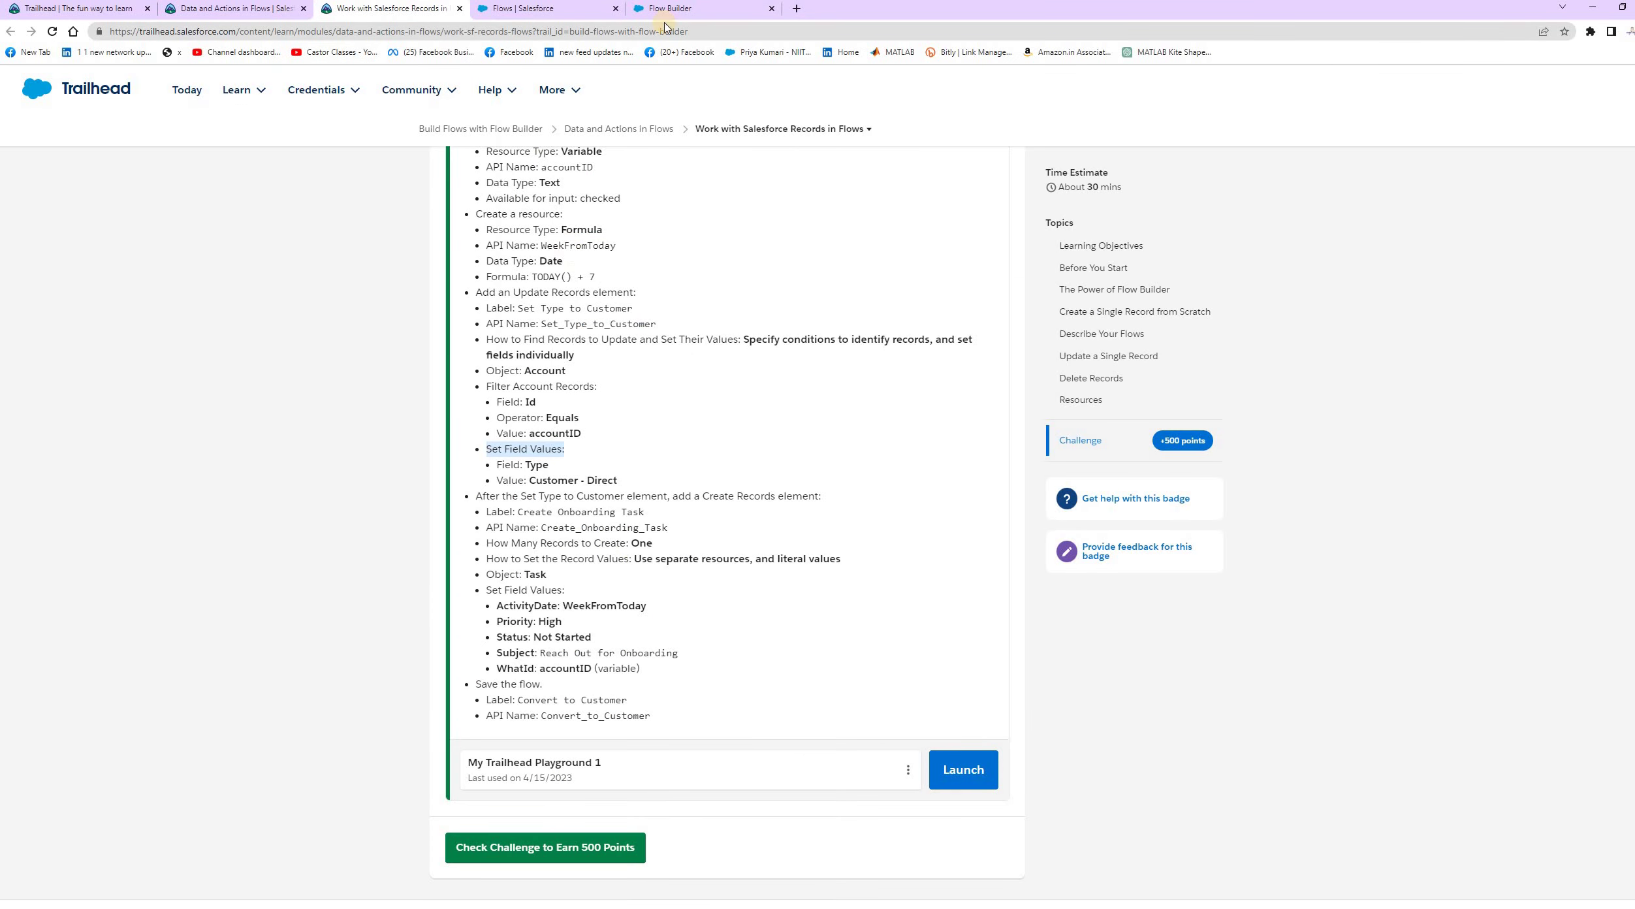
pyautogui.click(680, 8)
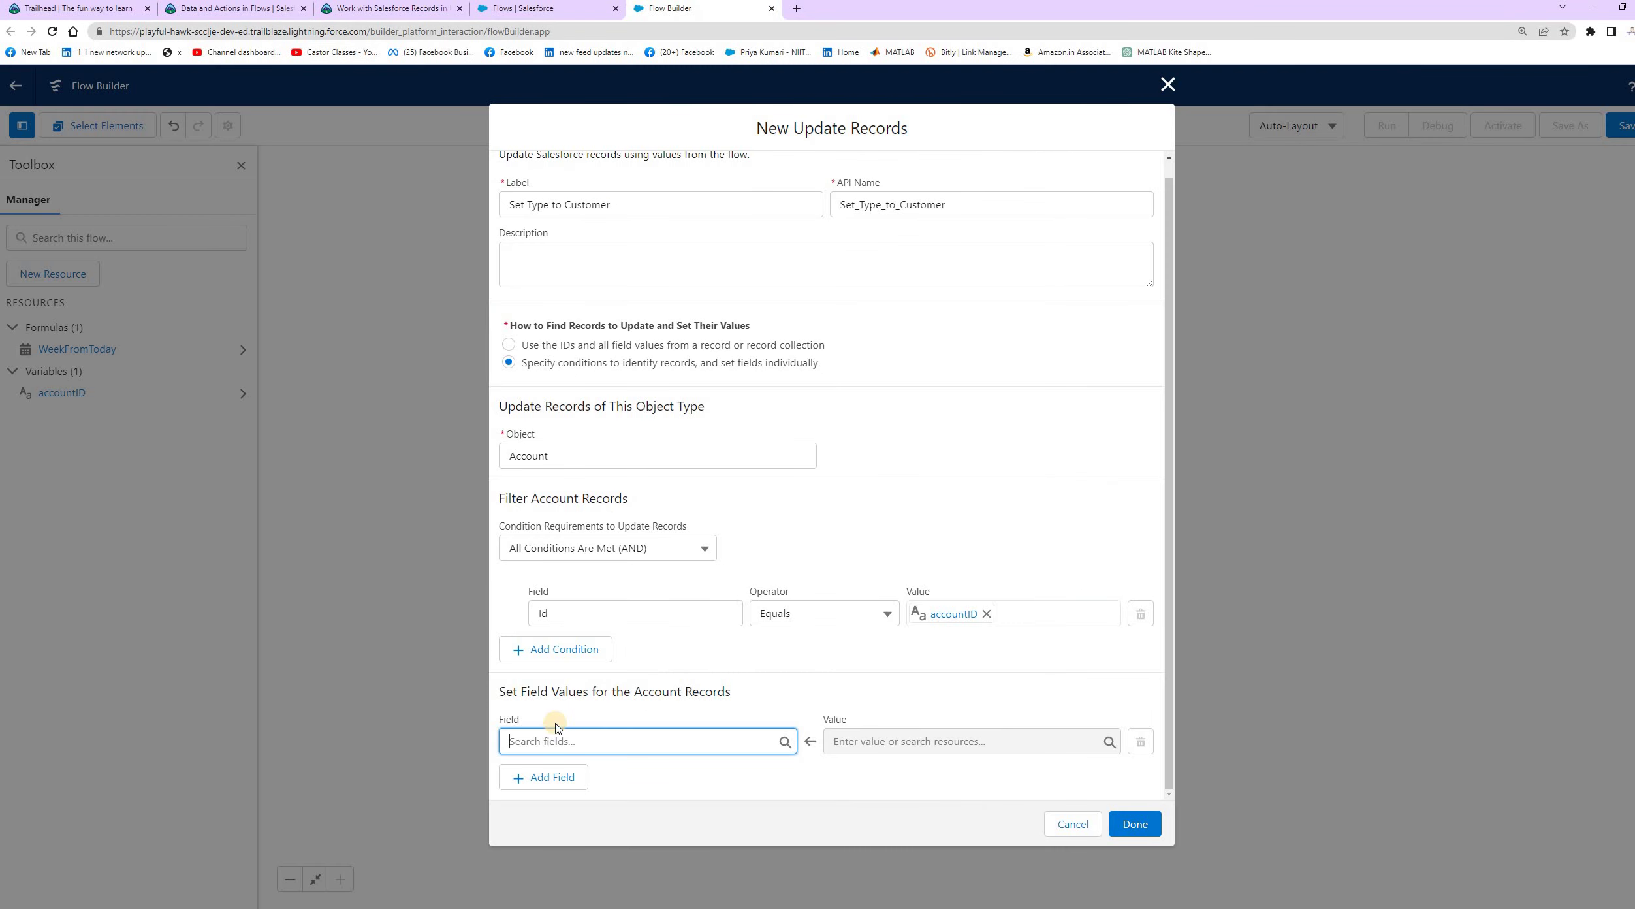
pyautogui.write('Ty')
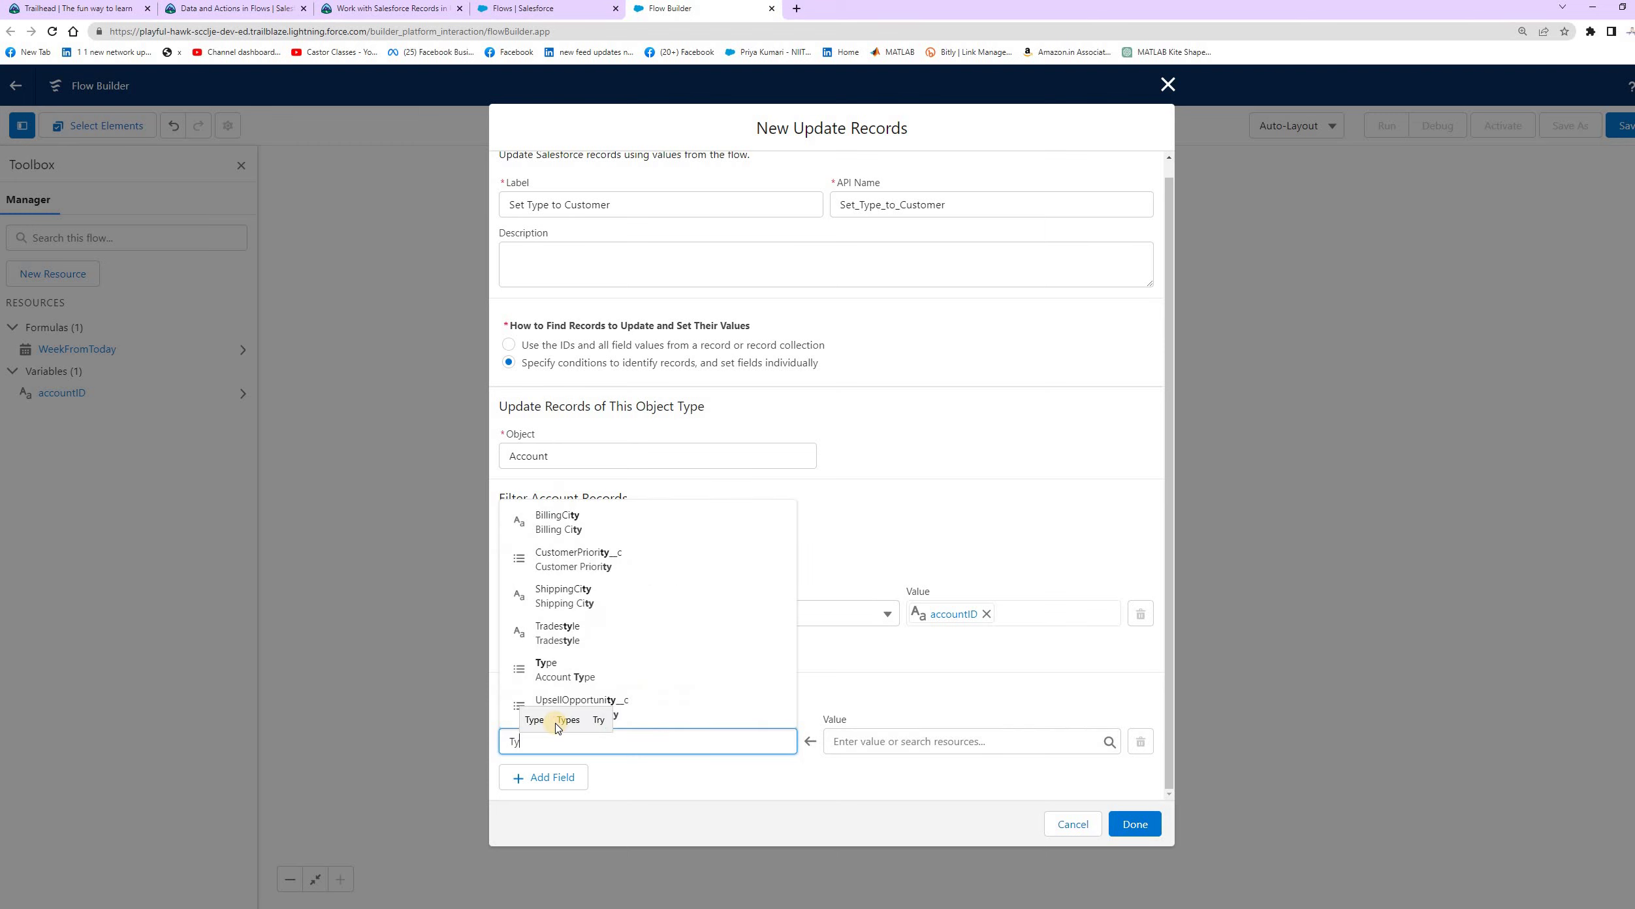
pyautogui.click(563, 676)
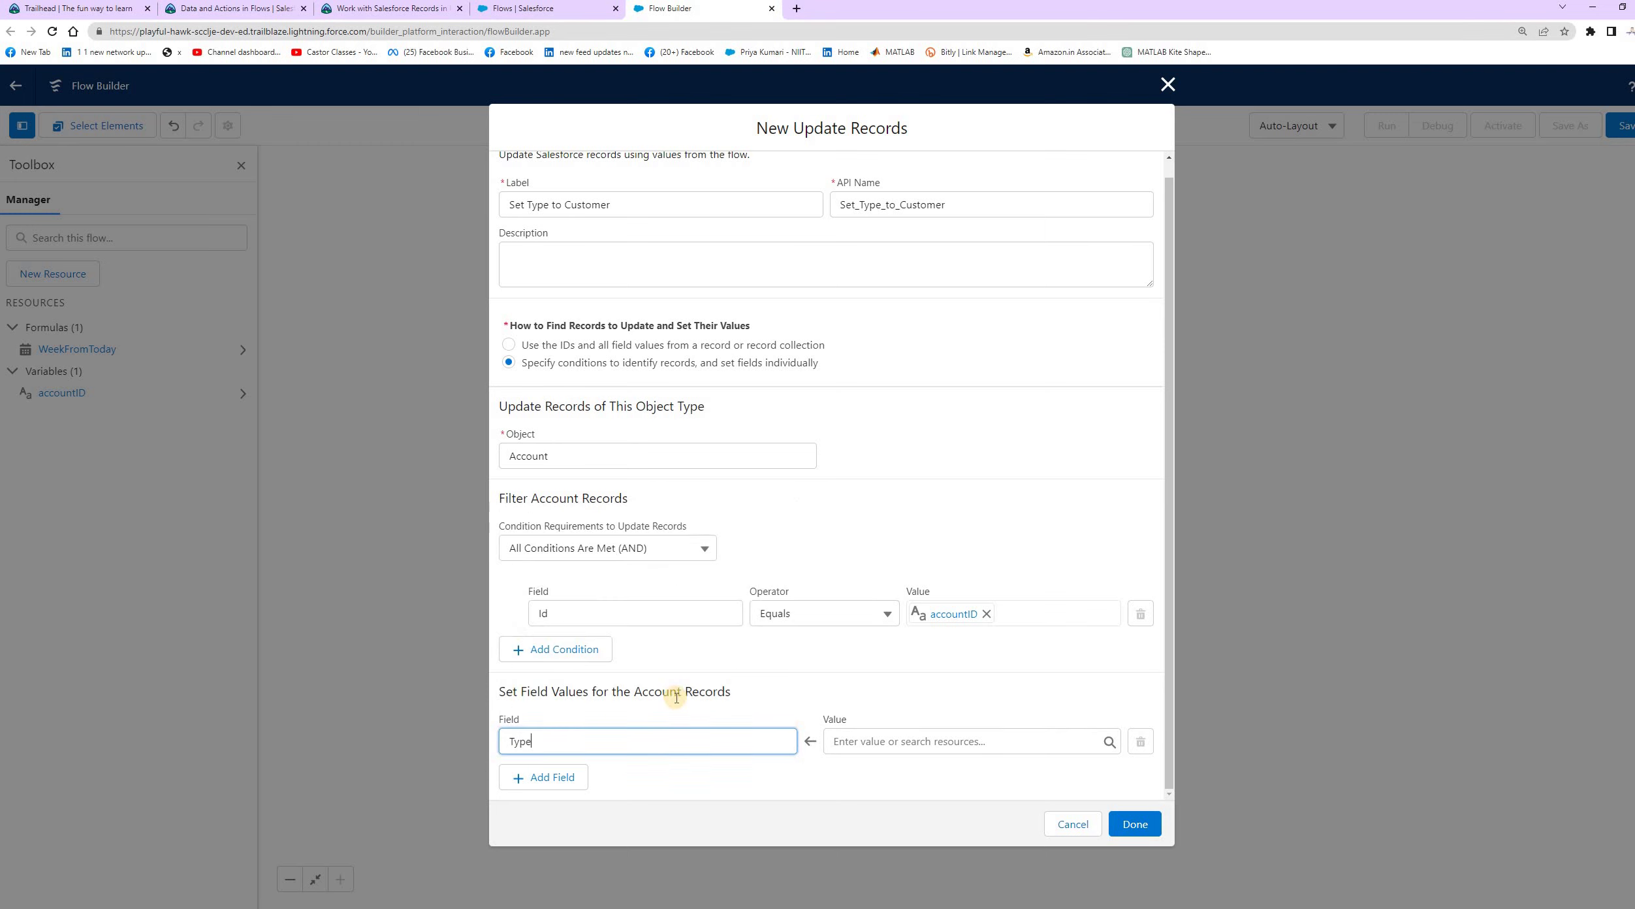
# Check the required Type value in the challenge and set the Type field's value to Customer - Direct.
pyautogui.click(393, 10)
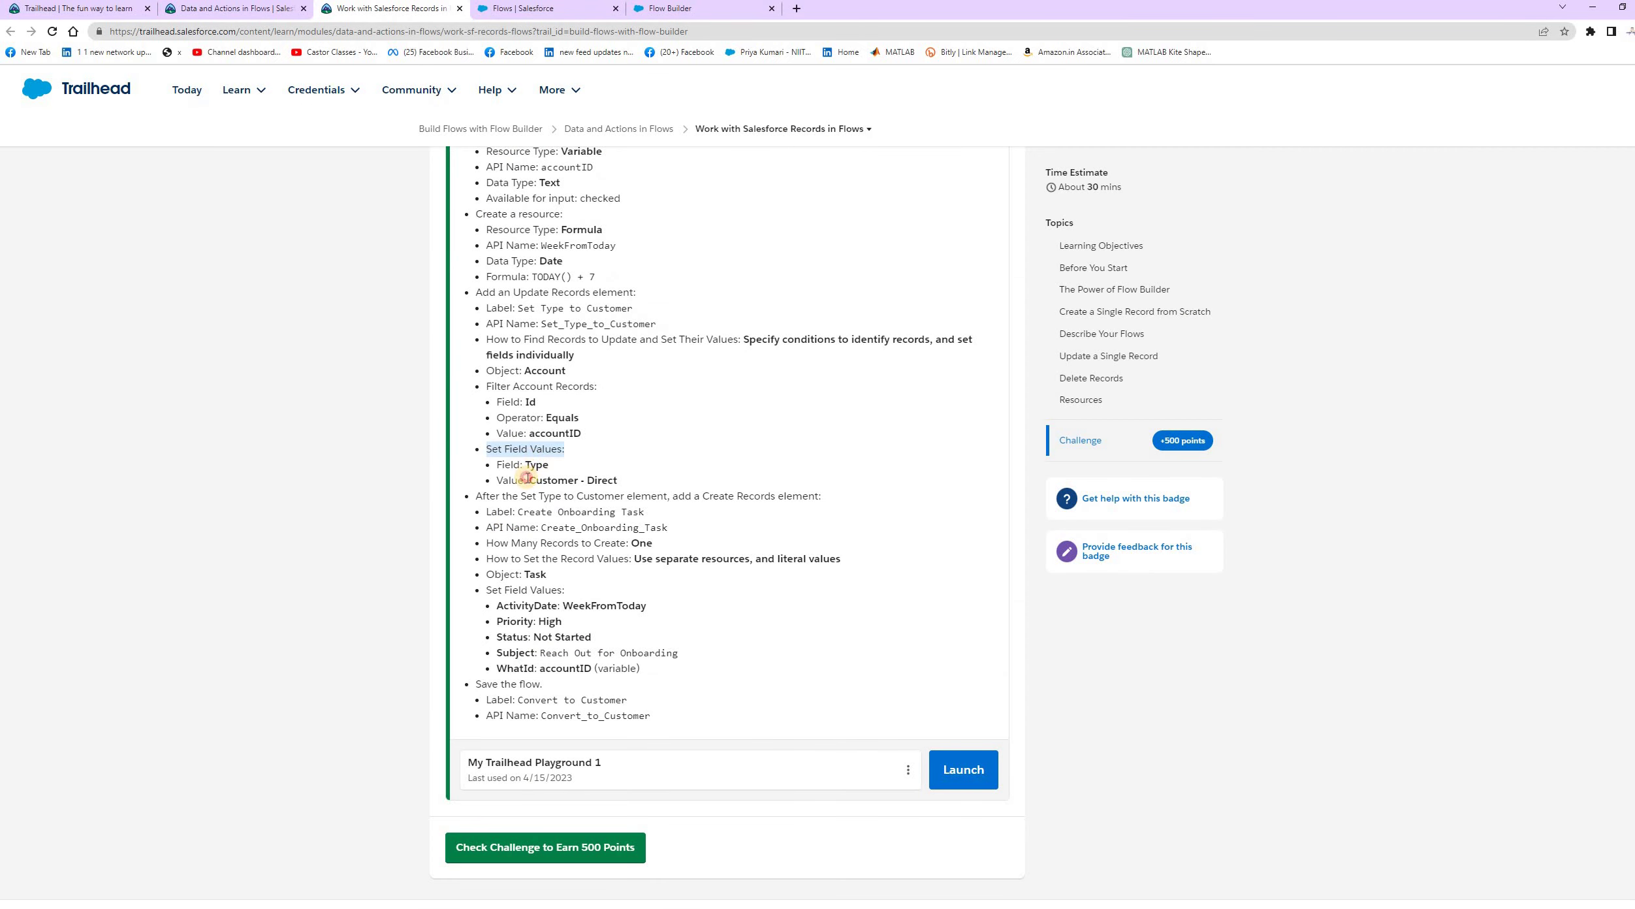
pyautogui.moveTo(529, 480); pyautogui.dragTo(618, 480)
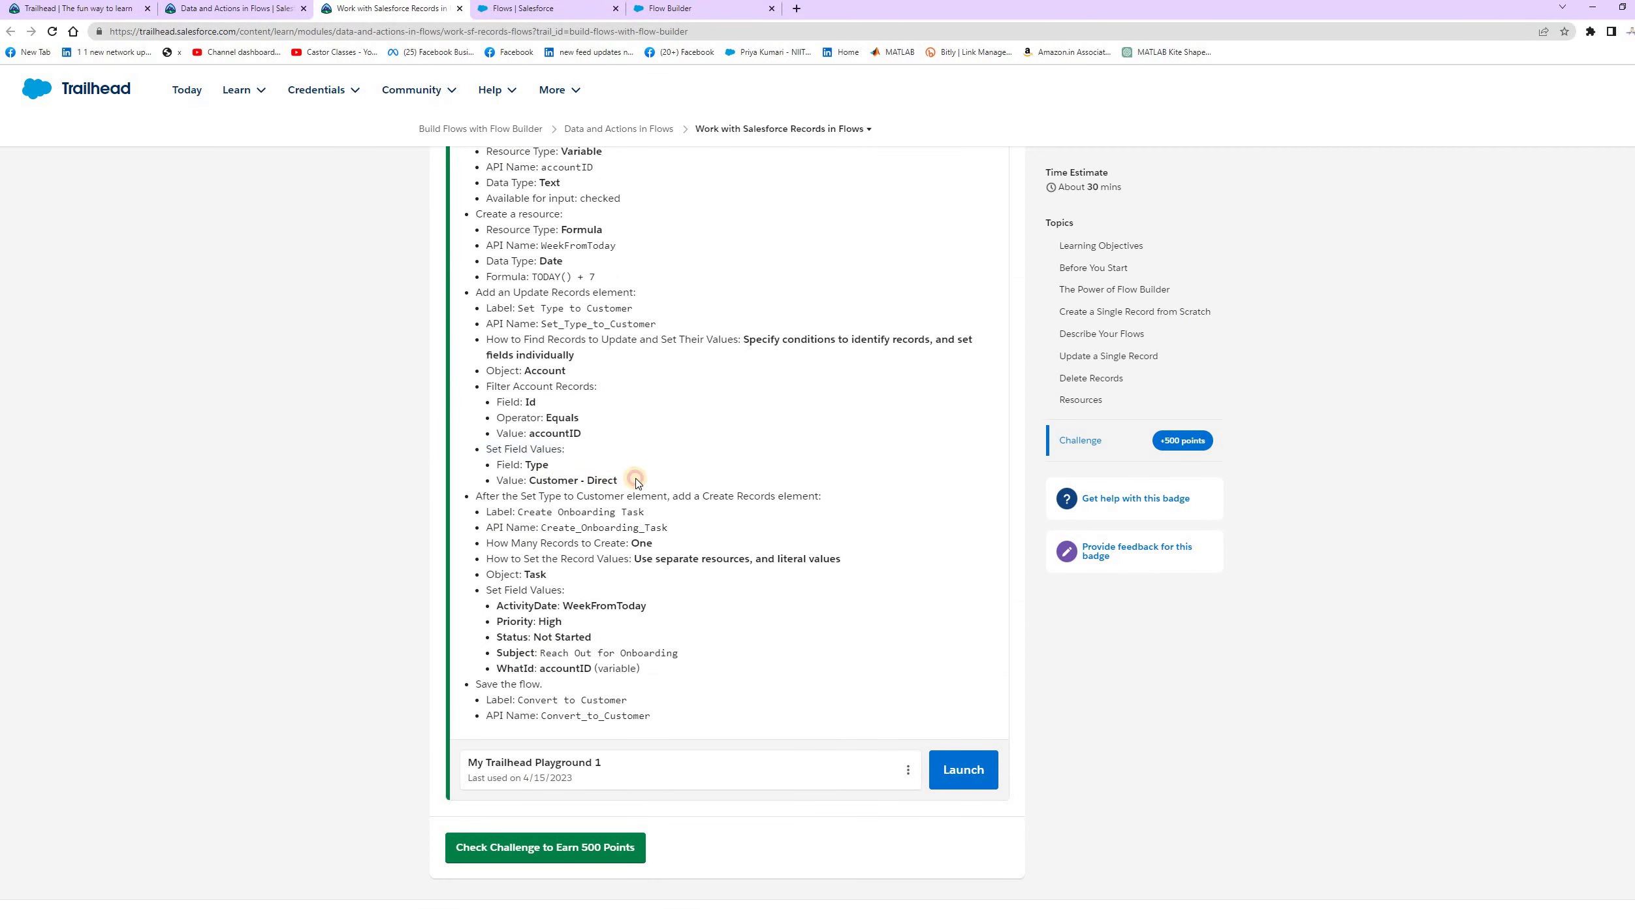
pyautogui.click(684, 14)
pyautogui.click(908, 744)
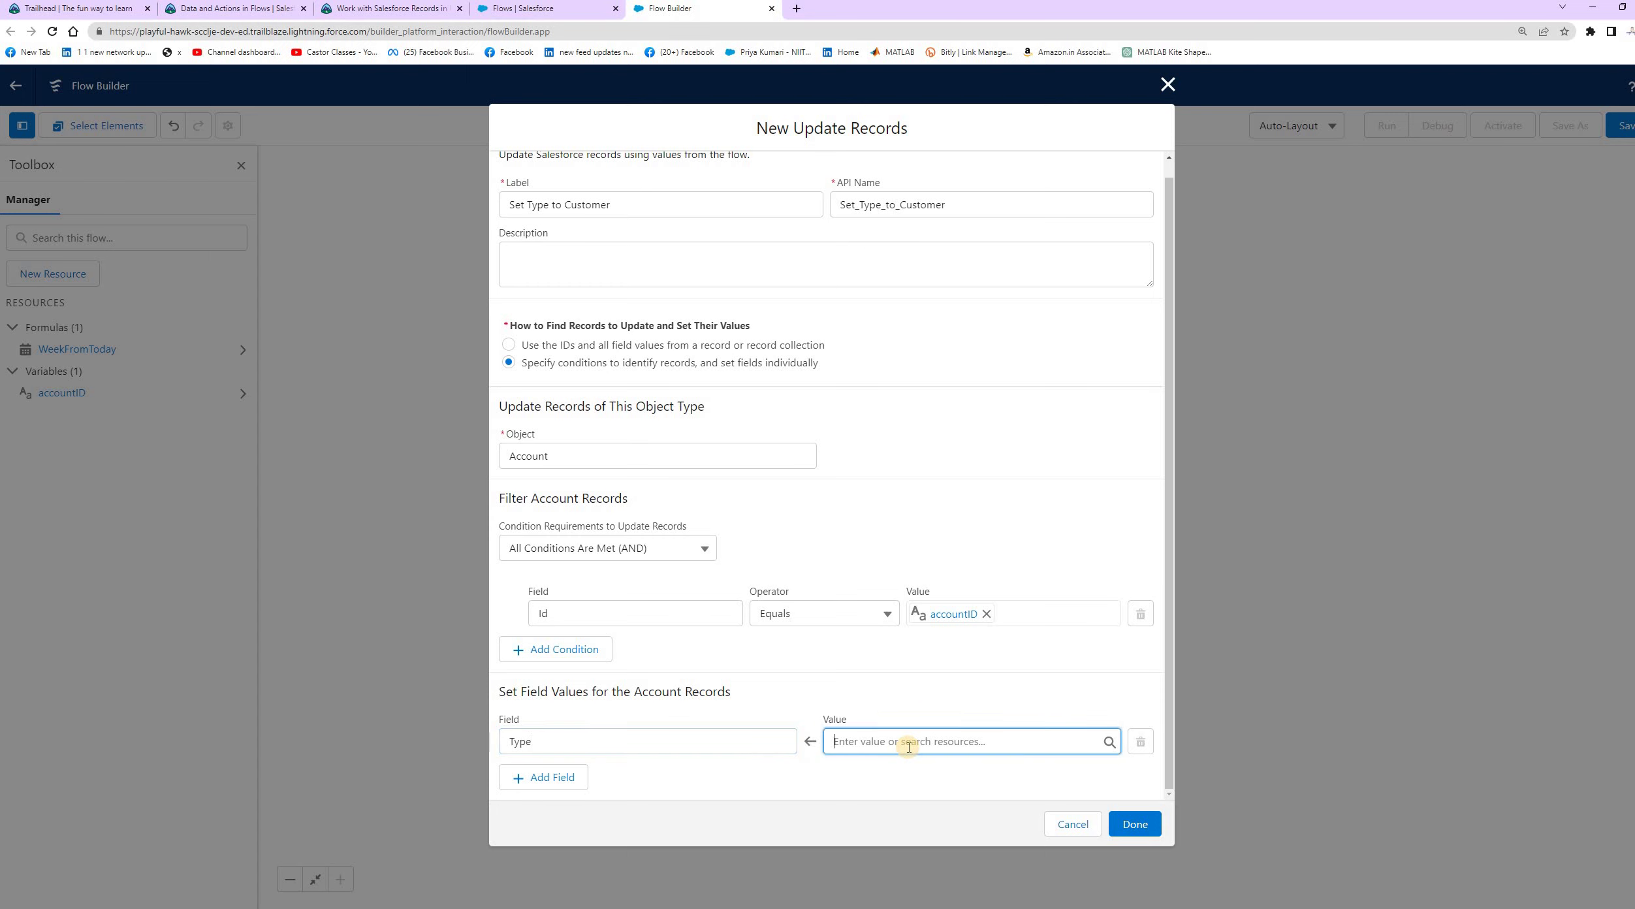
pyautogui.click(904, 515)
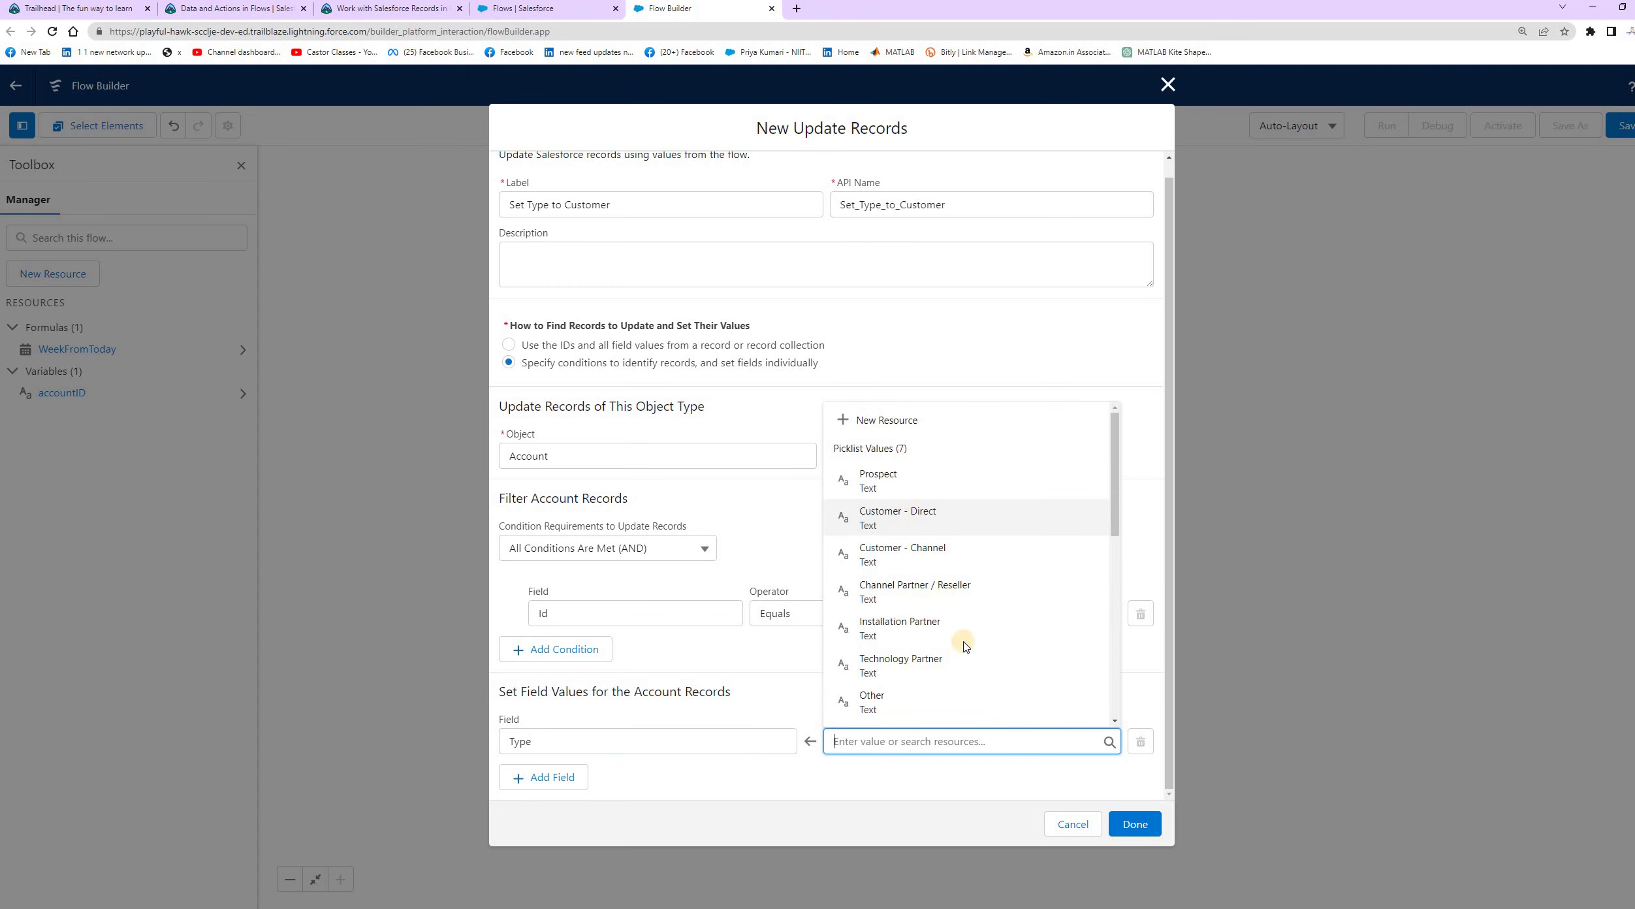
# Review the challenge's requirement that follows the Update Records settings and finish the Set Type to Customer element.
pyautogui.click(385, 7)
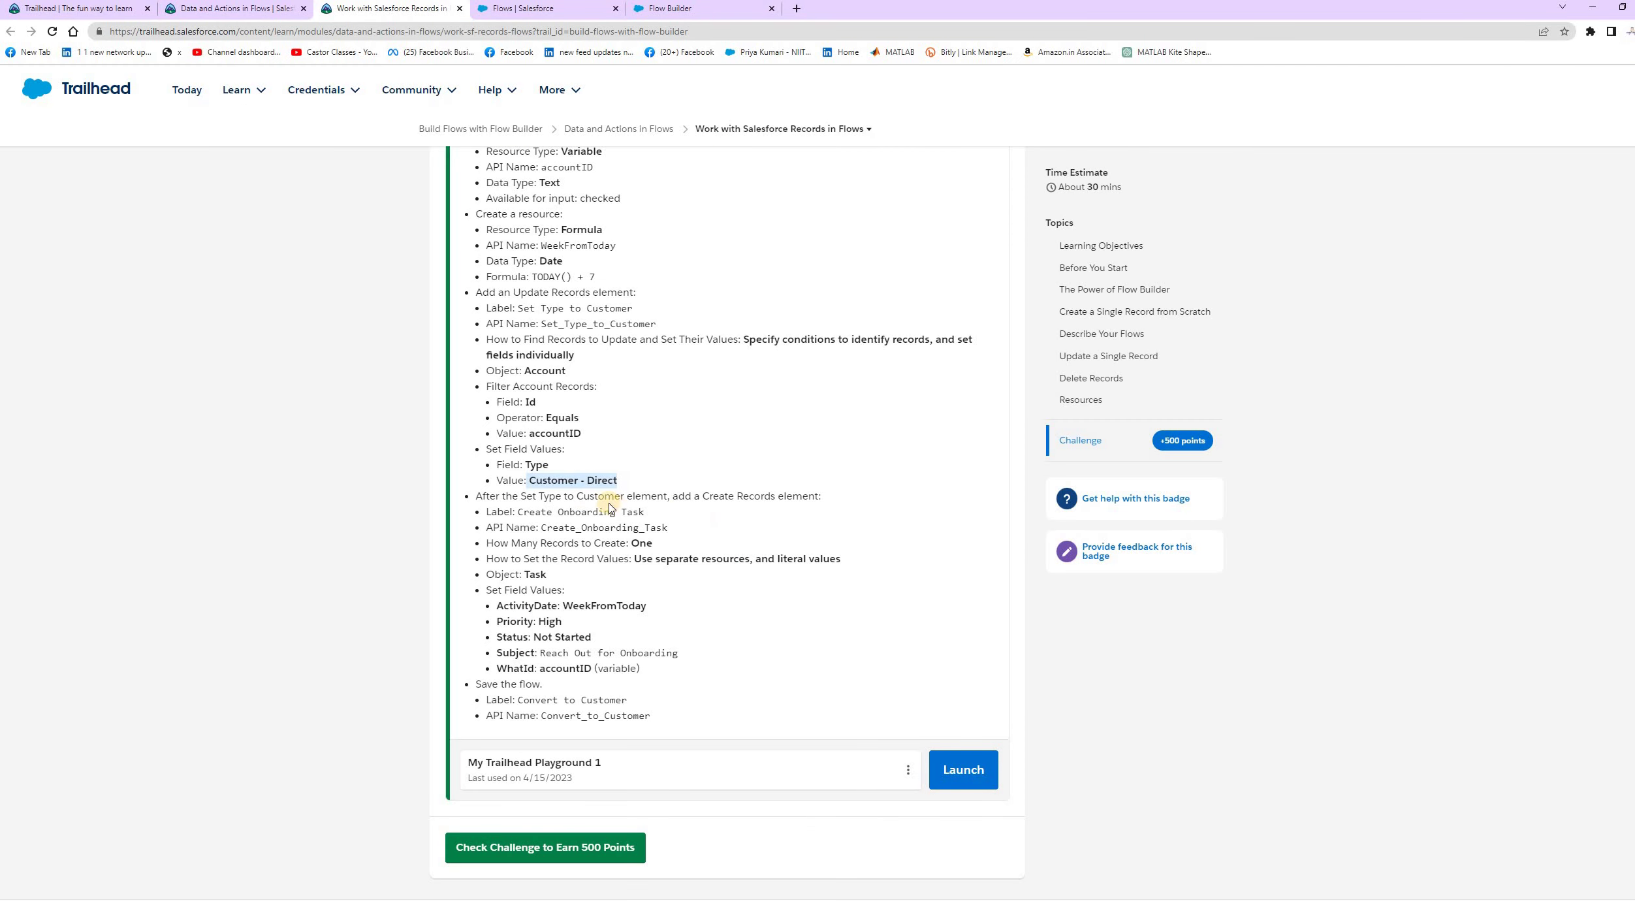
pyautogui.scroll(-1, 457, 457)
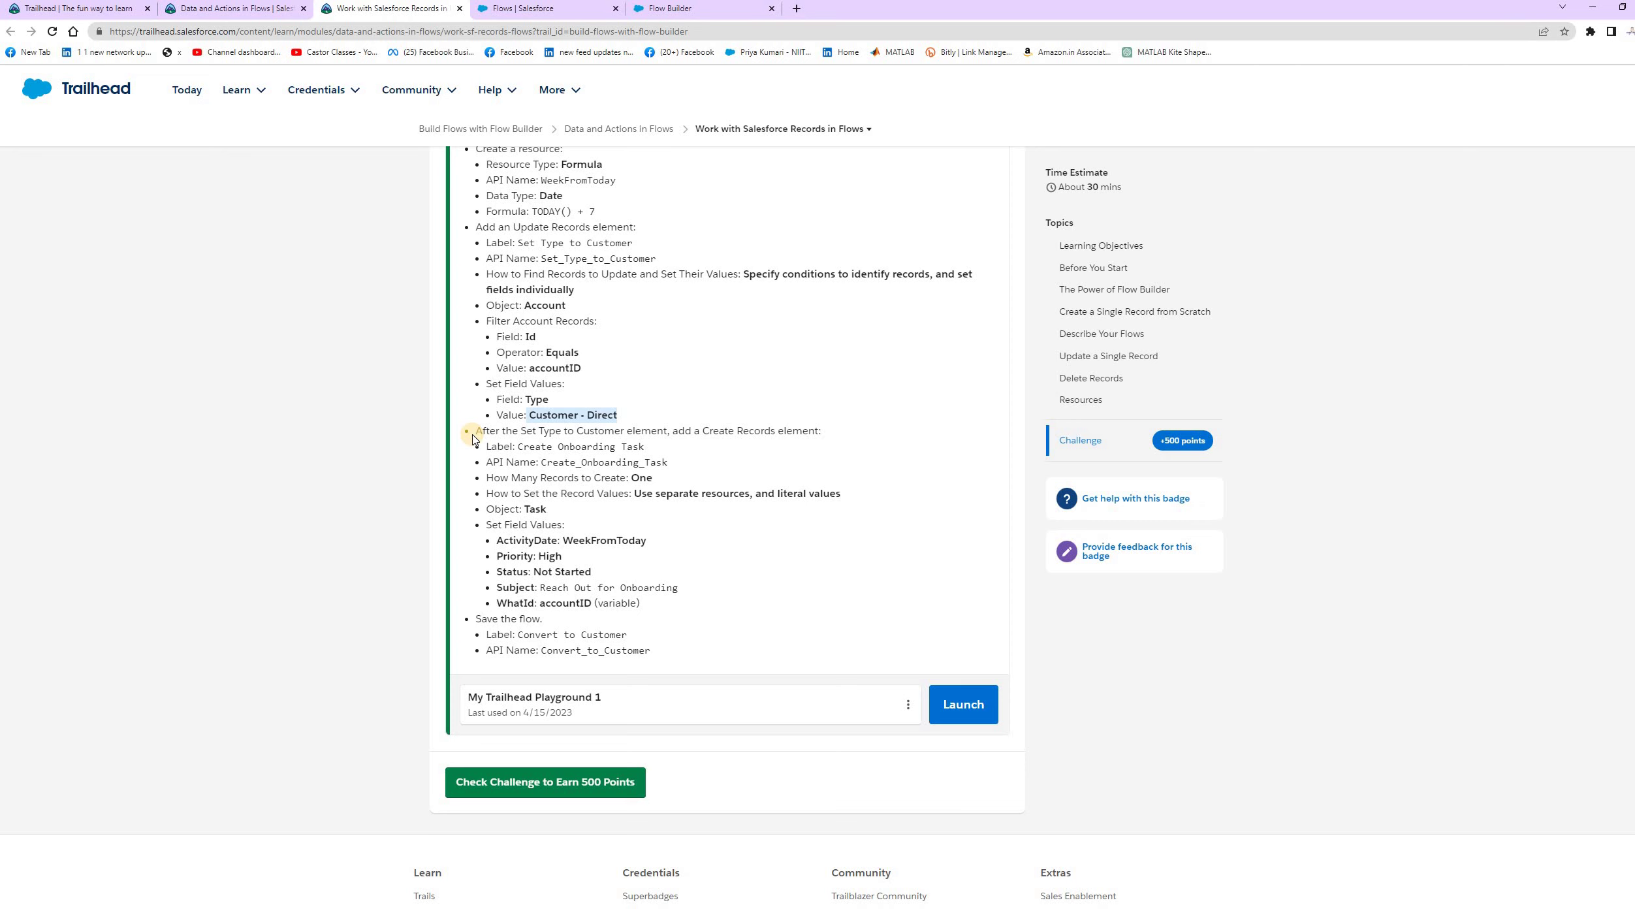
pyautogui.moveTo(480, 434); pyautogui.dragTo(838, 435)
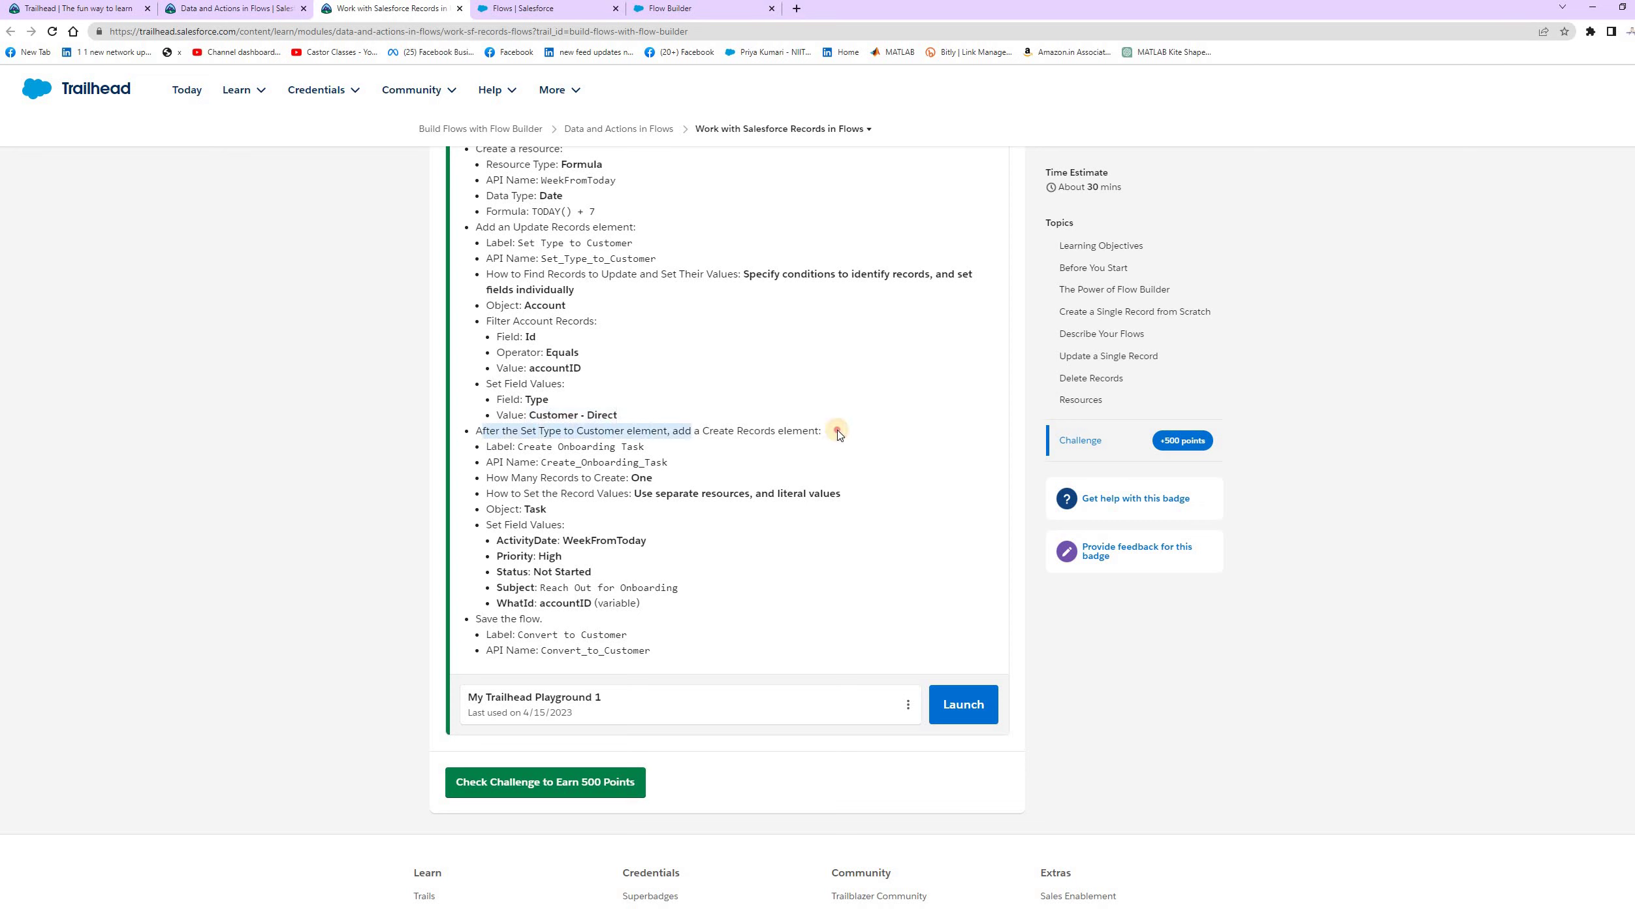
pyautogui.click(838, 434)
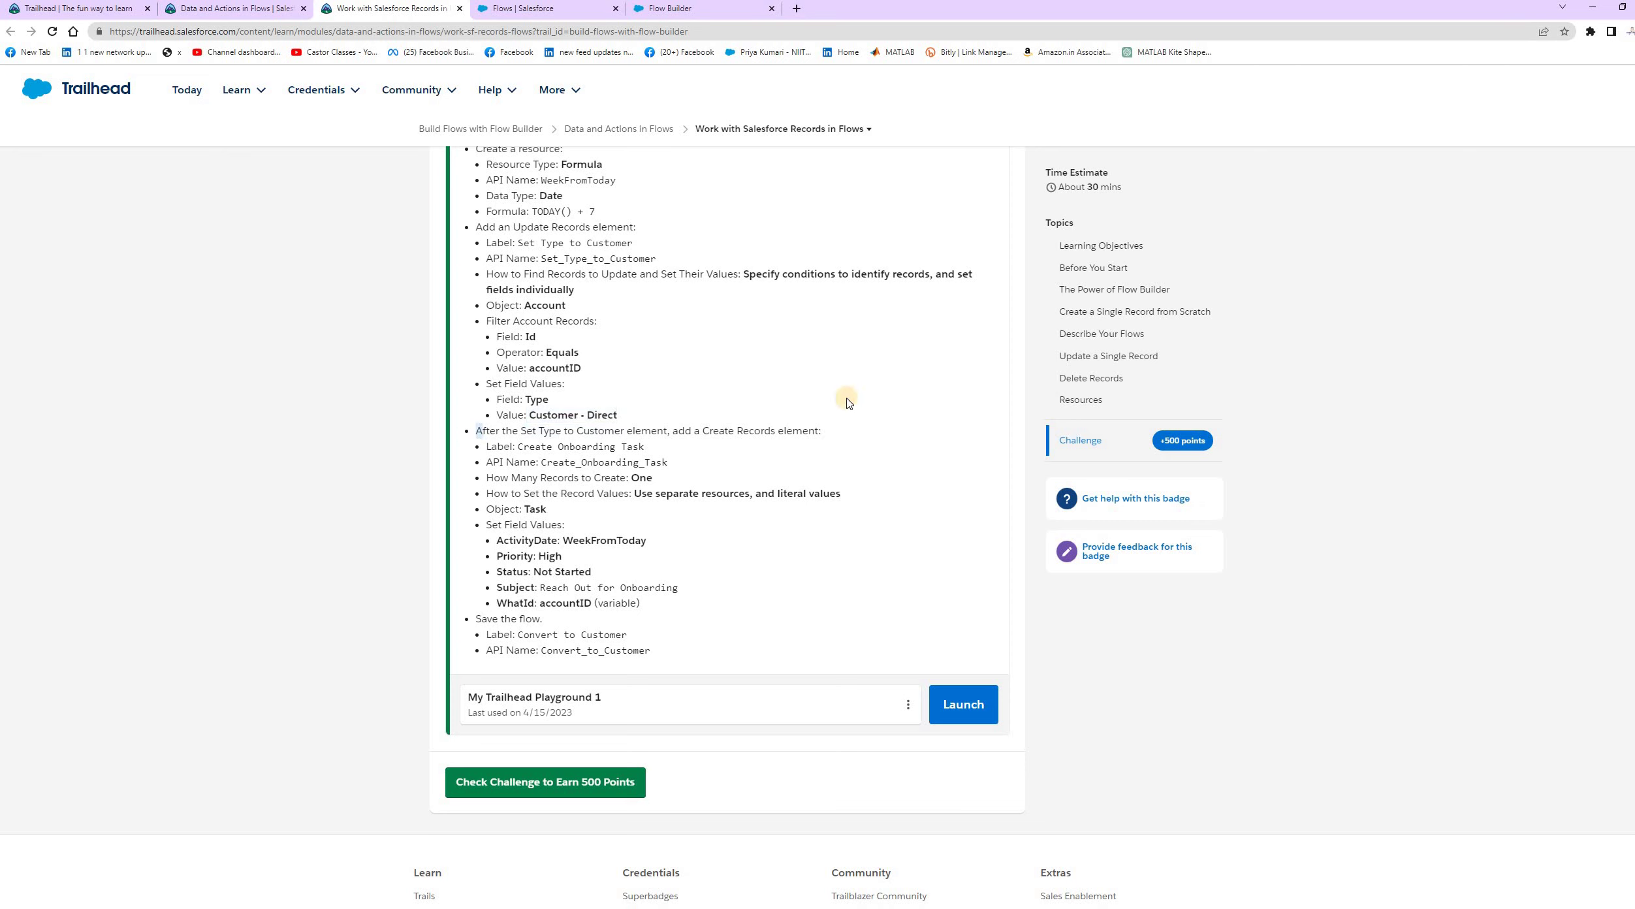
pyautogui.moveTo(674, 433); pyautogui.dragTo(850, 449)
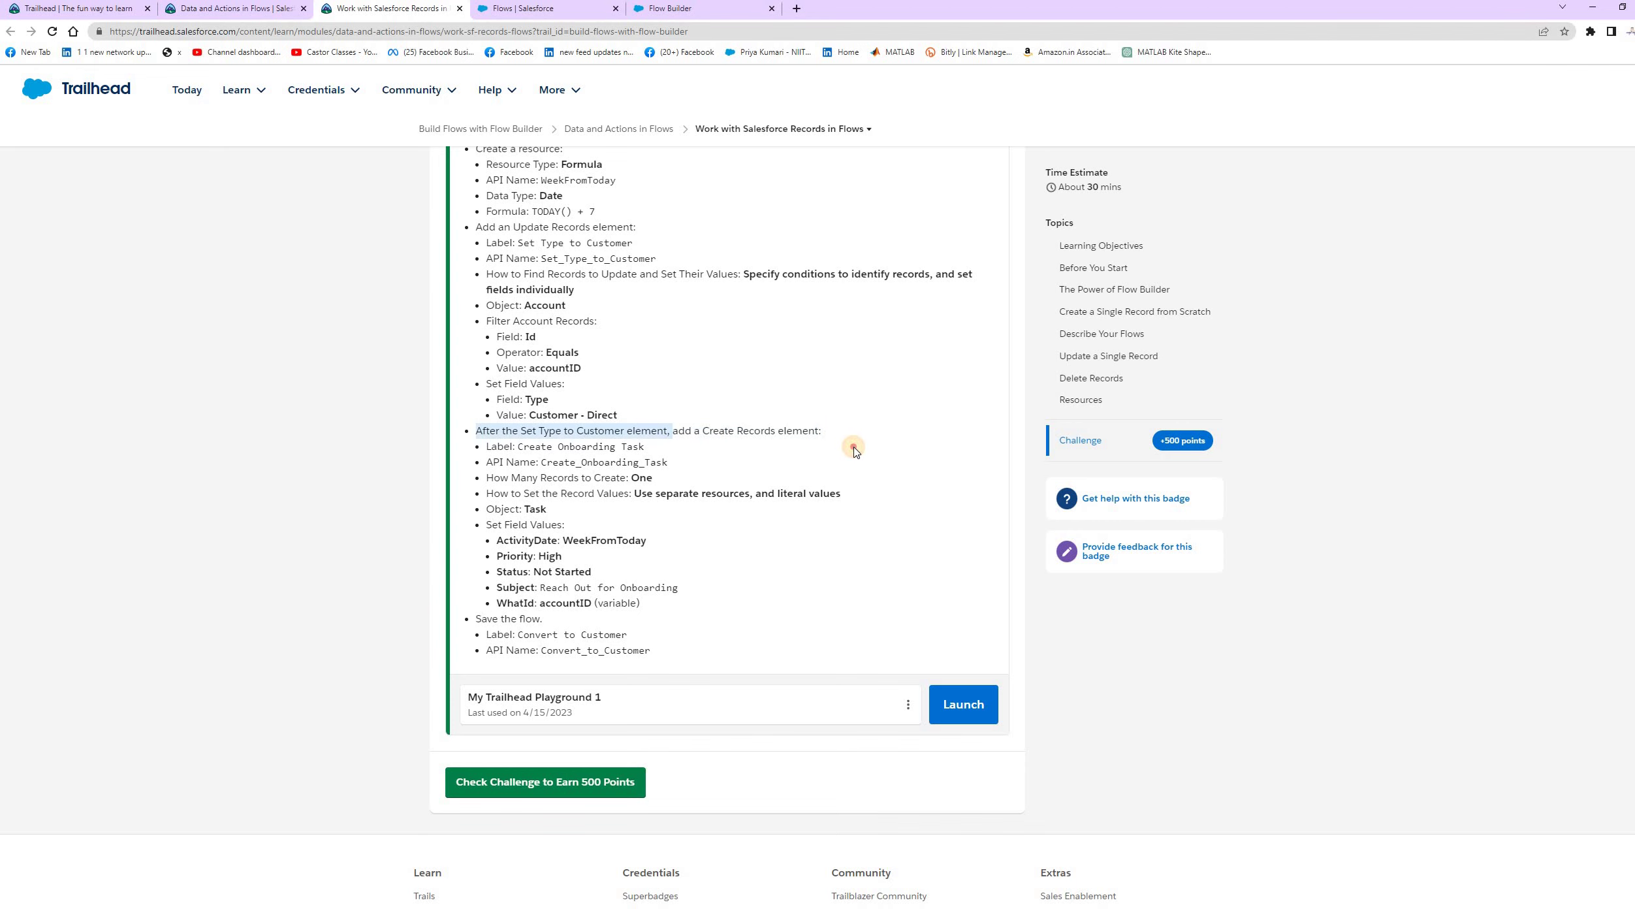
pyautogui.click(679, 16)
pyautogui.click(1139, 824)
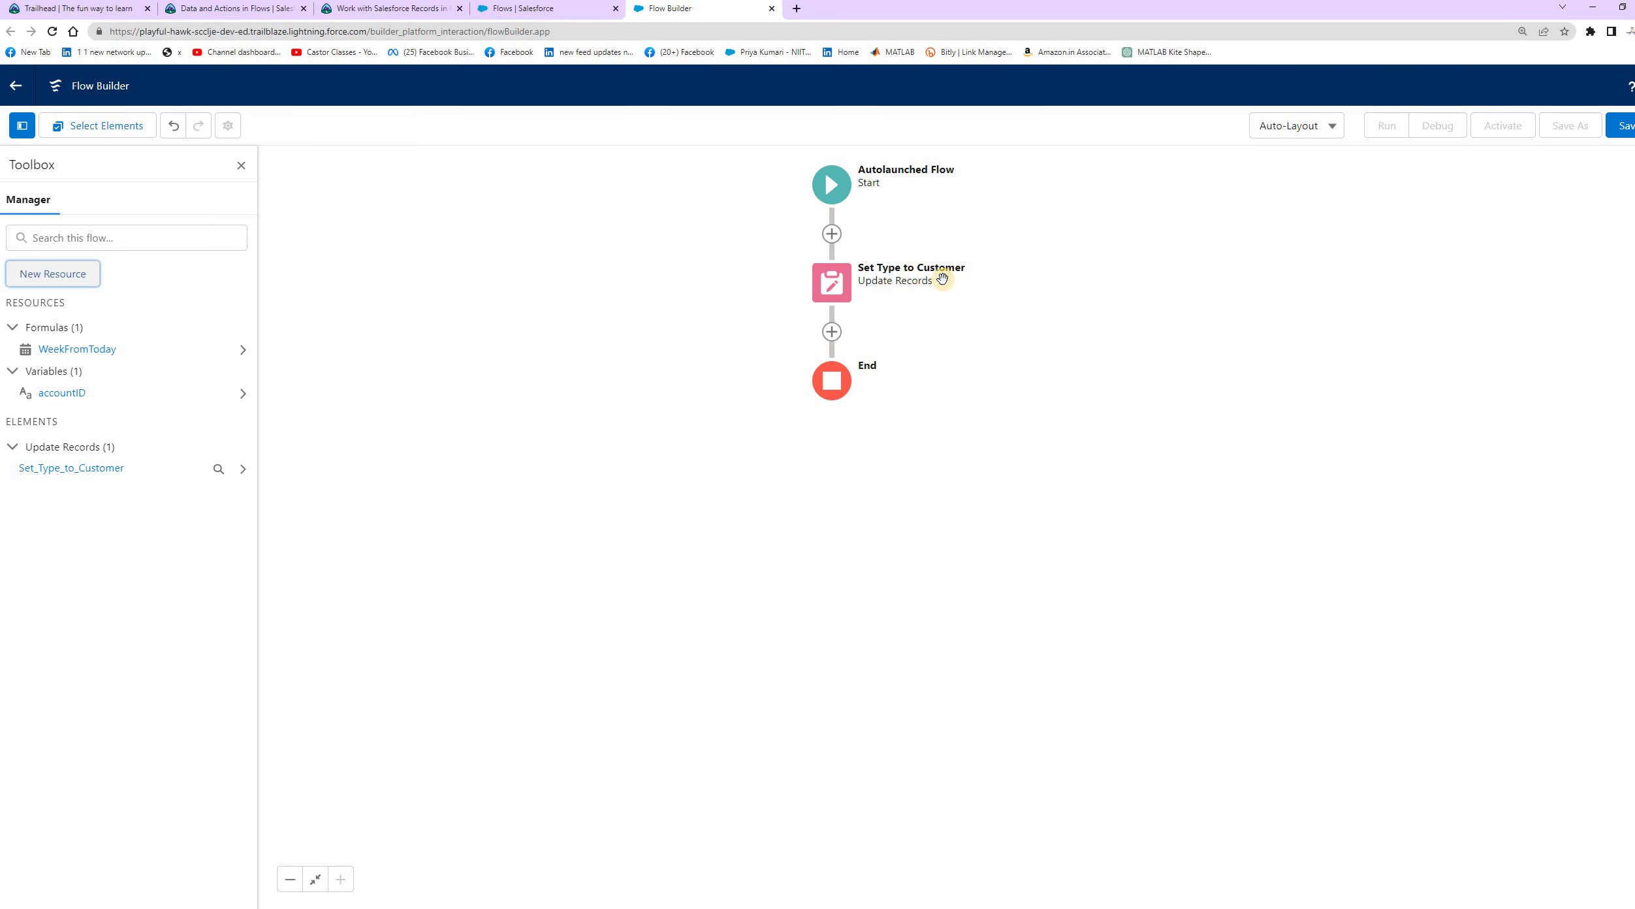
# Recheck the next element's required placement in the challenge and add a Create Records element after Set Type to Customer.
pyautogui.click(393, 7)
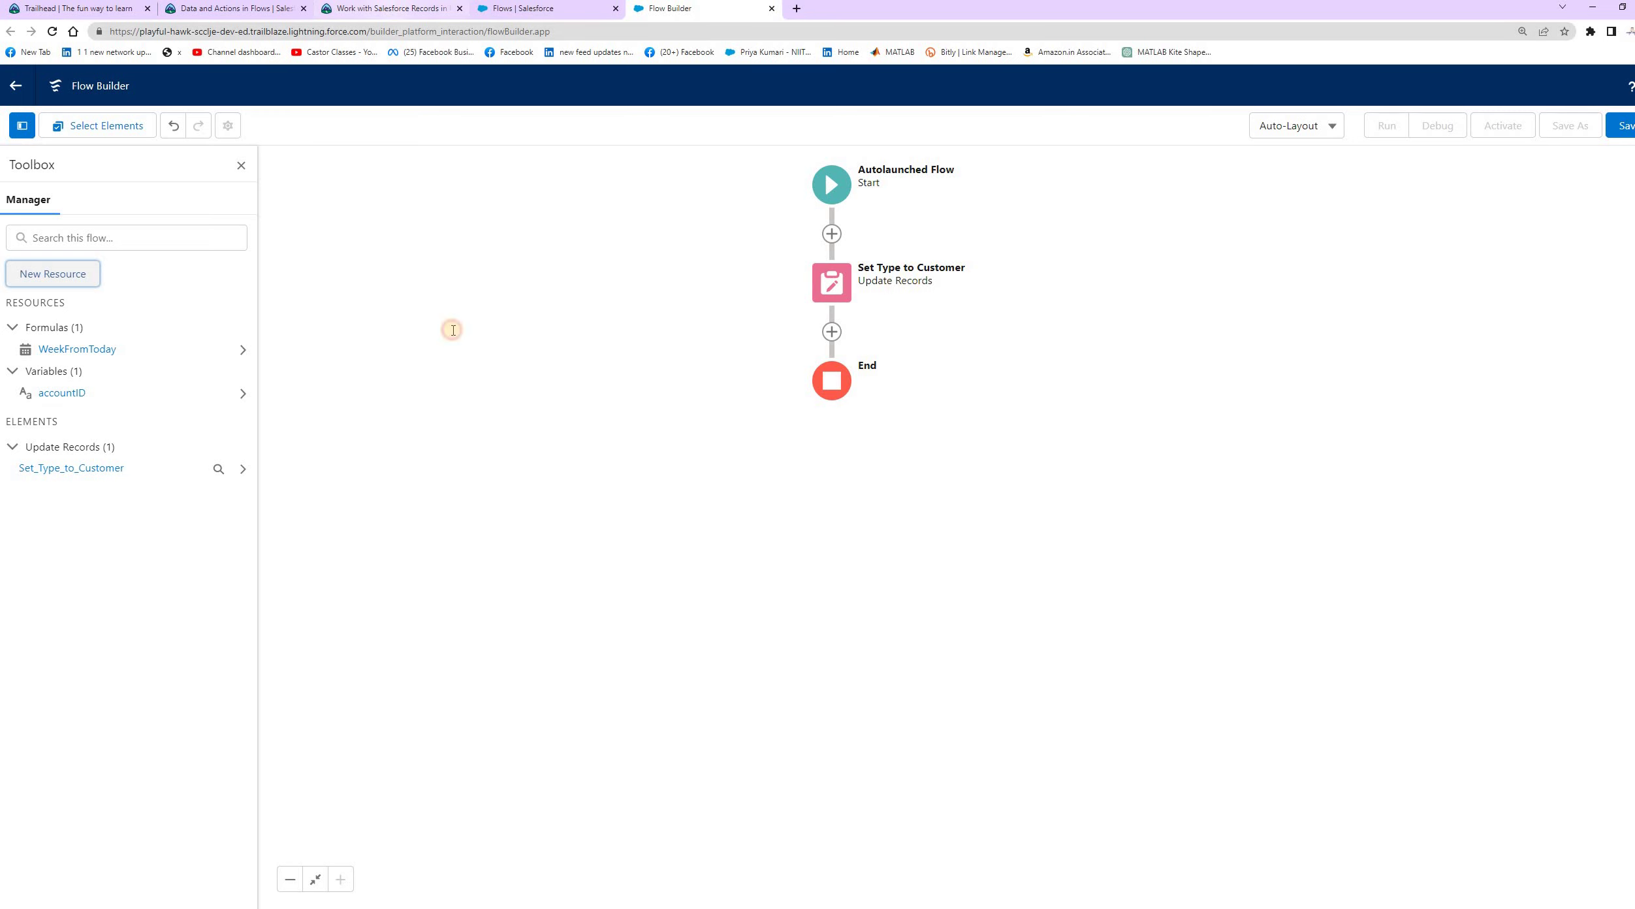
pyautogui.moveTo(673, 431); pyautogui.dragTo(775, 431)
pyautogui.moveTo(673, 431); pyautogui.dragTo(475, 431)
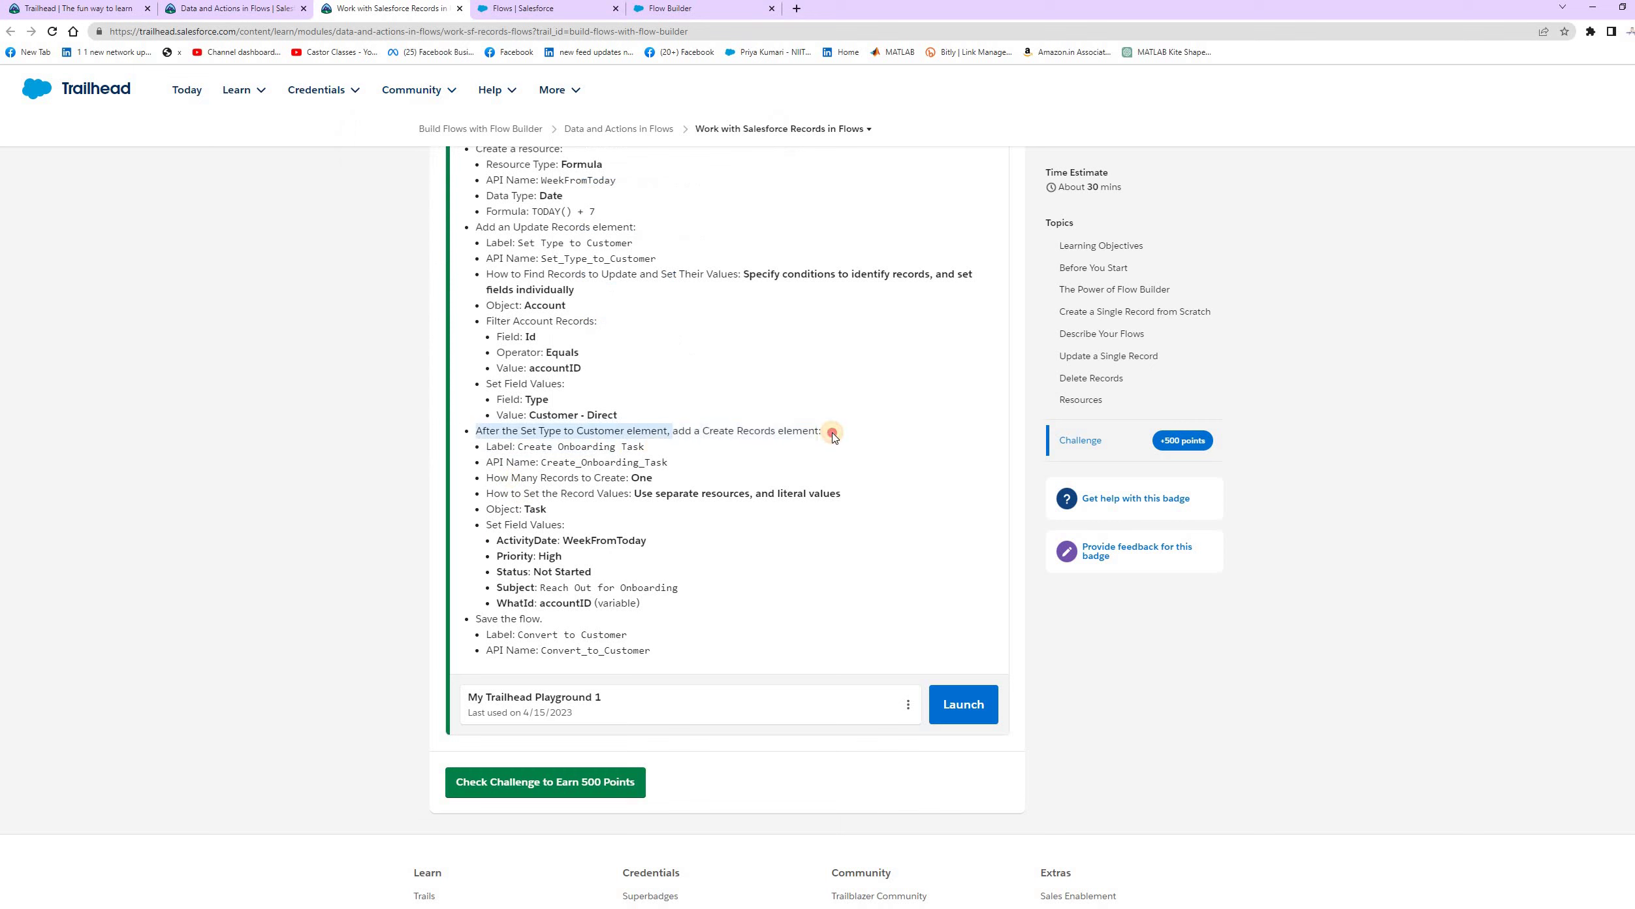
pyautogui.click(646, 444)
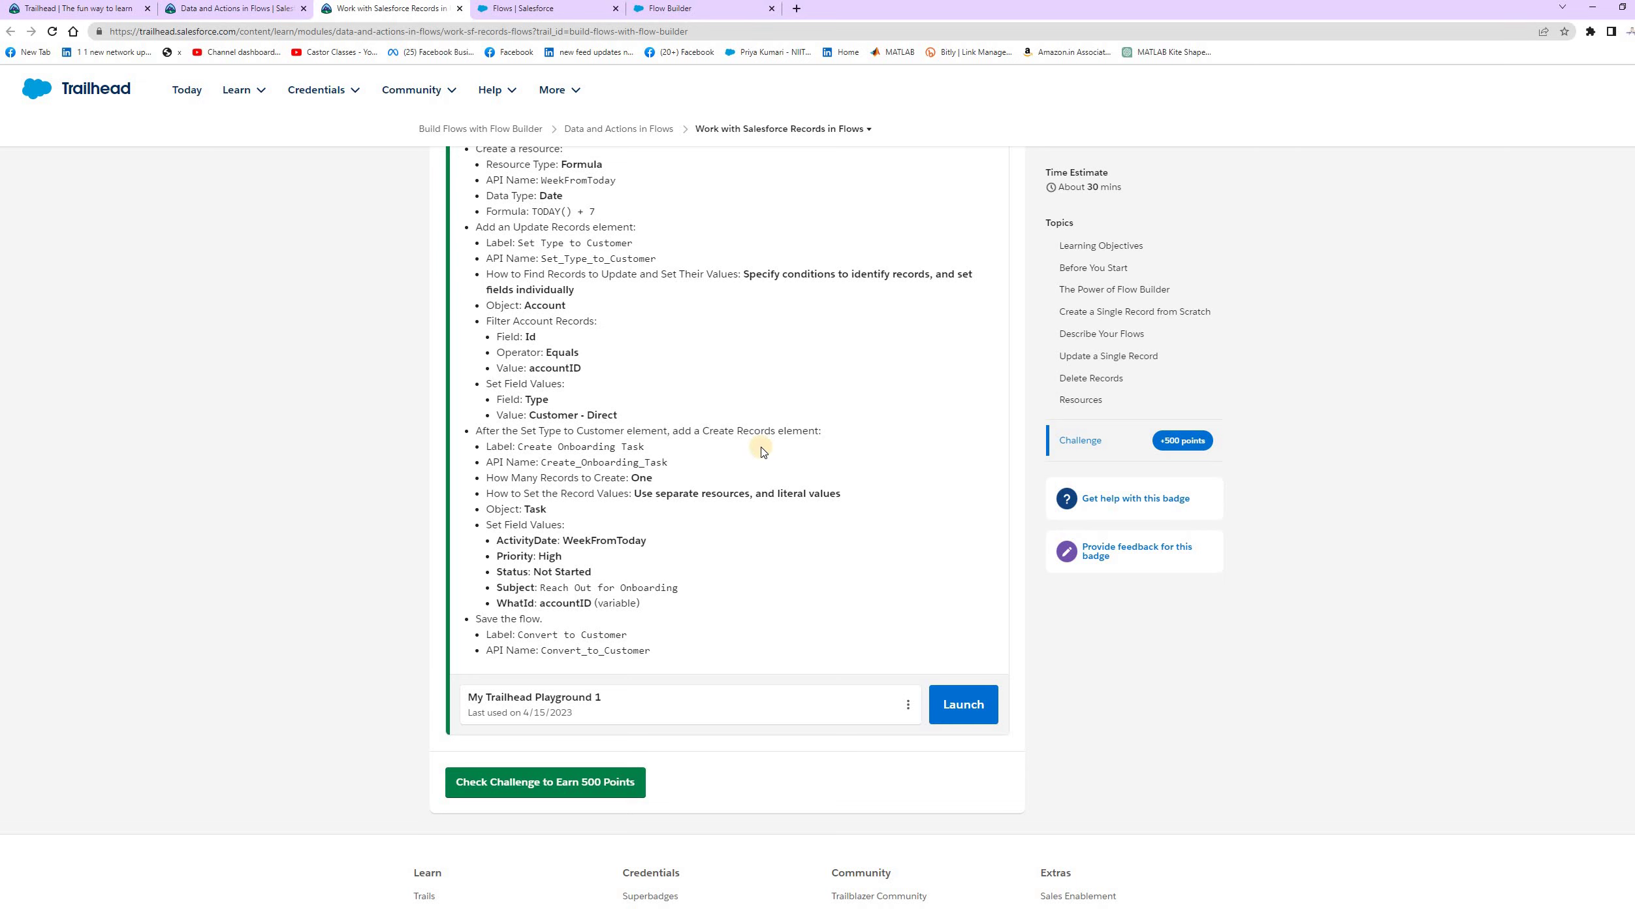
pyautogui.click(663, 12)
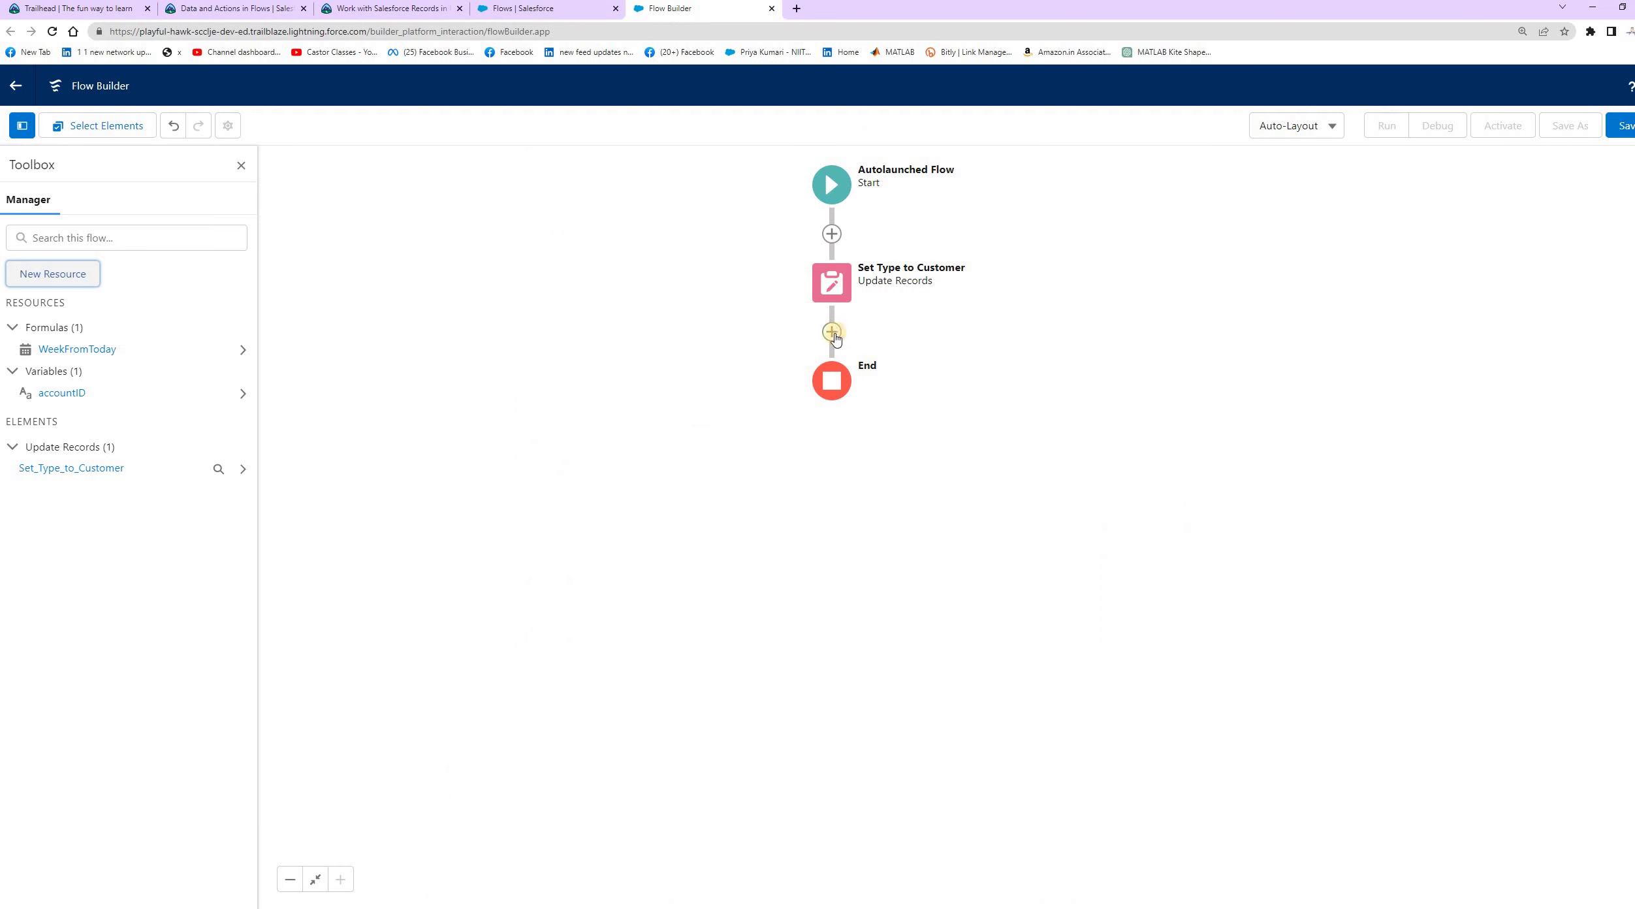
pyautogui.click(832, 333)
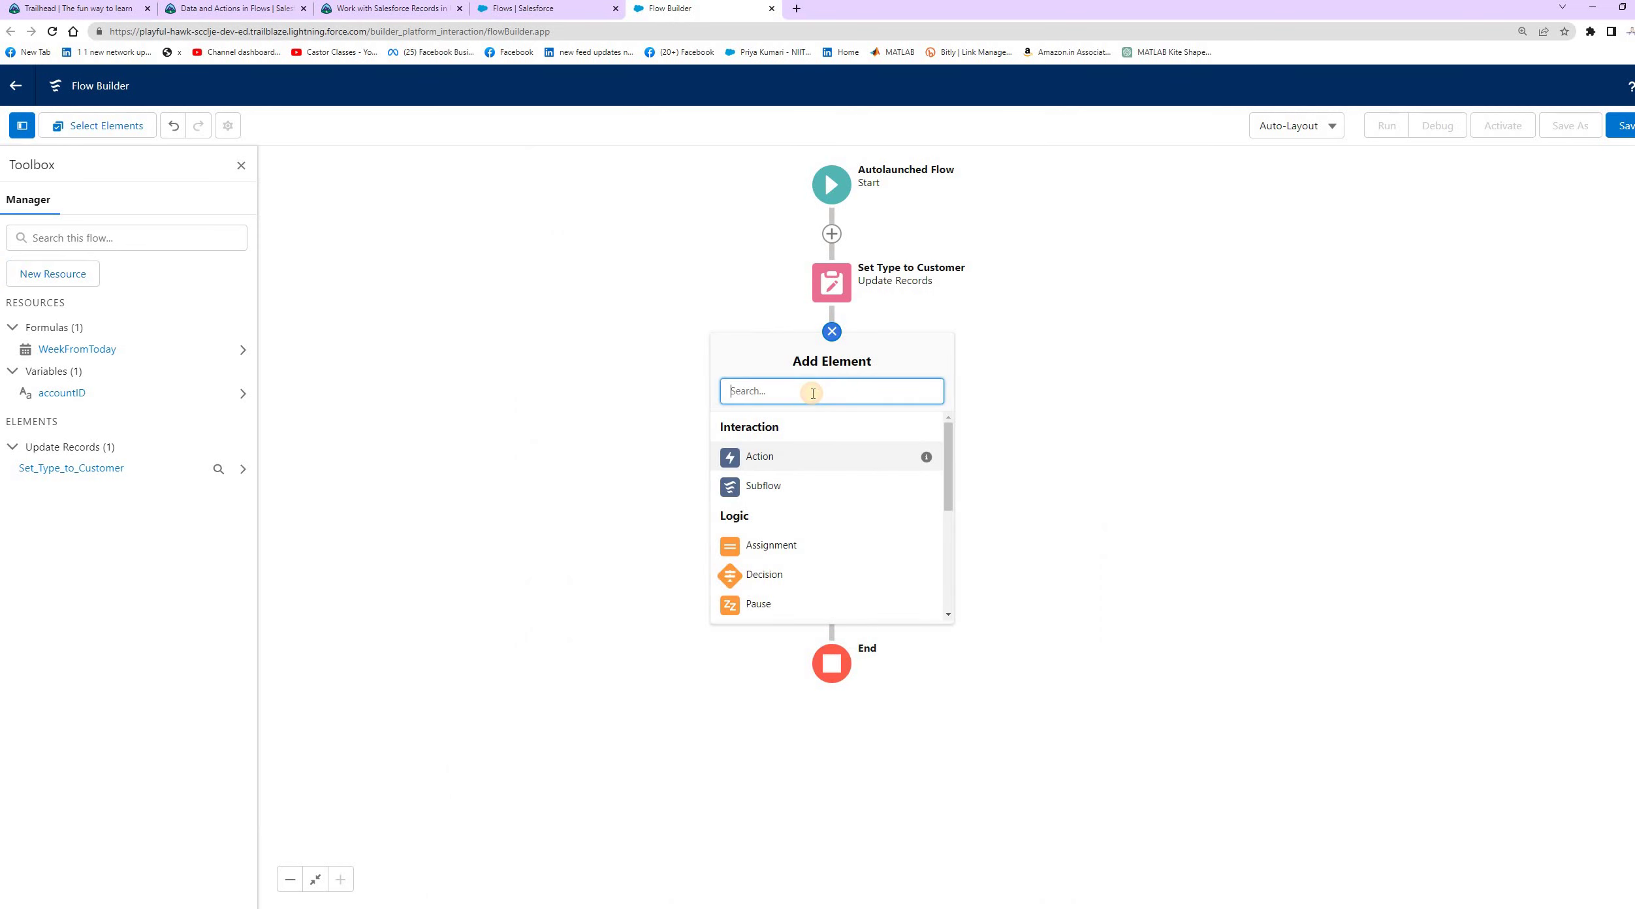
pyautogui.write('cre')
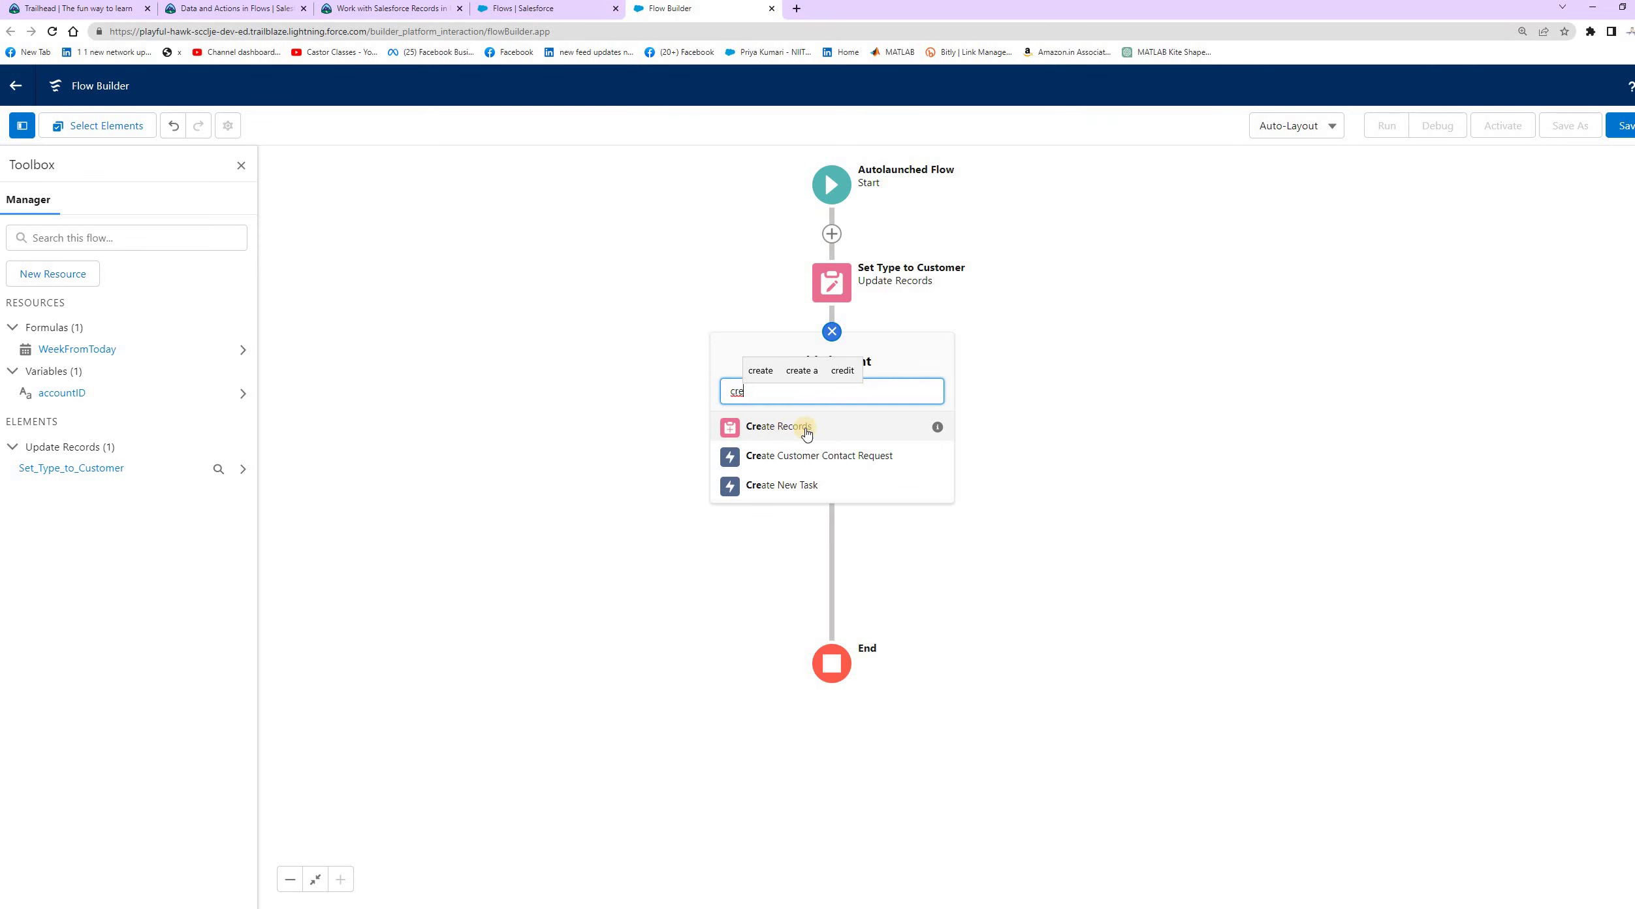
pyautogui.click(779, 427)
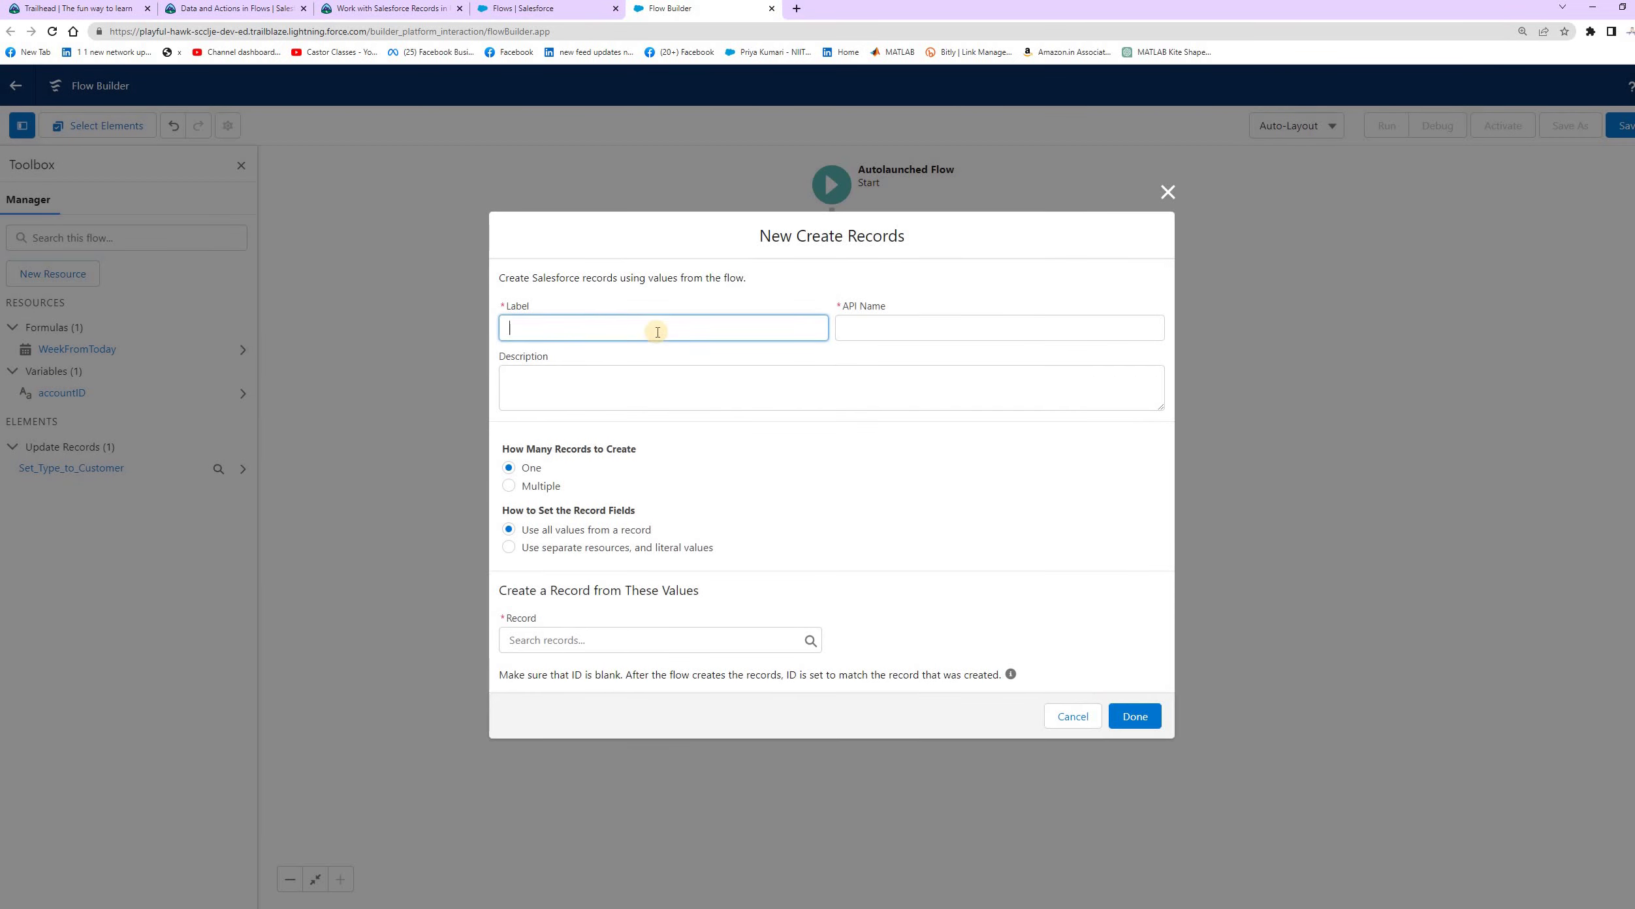
# Copy the label Create Onboarding Task from the challenge into the Create Records element, with API name Create_Onboarding_Task.
pyautogui.click(356, 18)
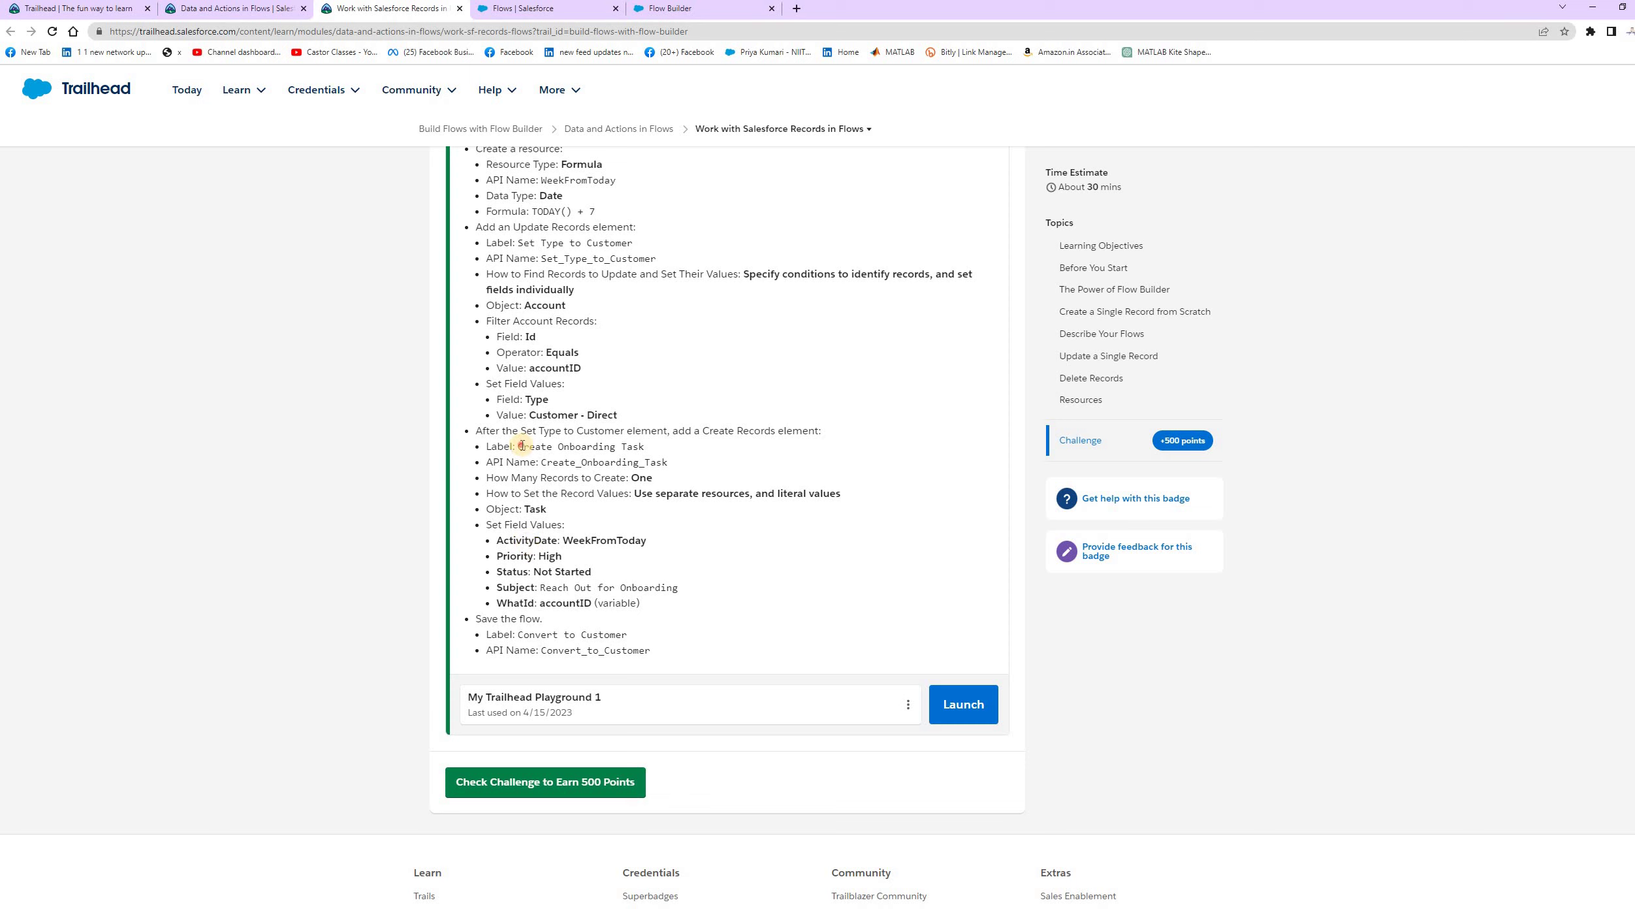
pyautogui.tripleClick(624, 453)
pyautogui.click(522, 446)
pyautogui.moveTo(520, 447); pyautogui.dragTo(645, 450)
pyautogui.hotkey('ctrl', 'c')
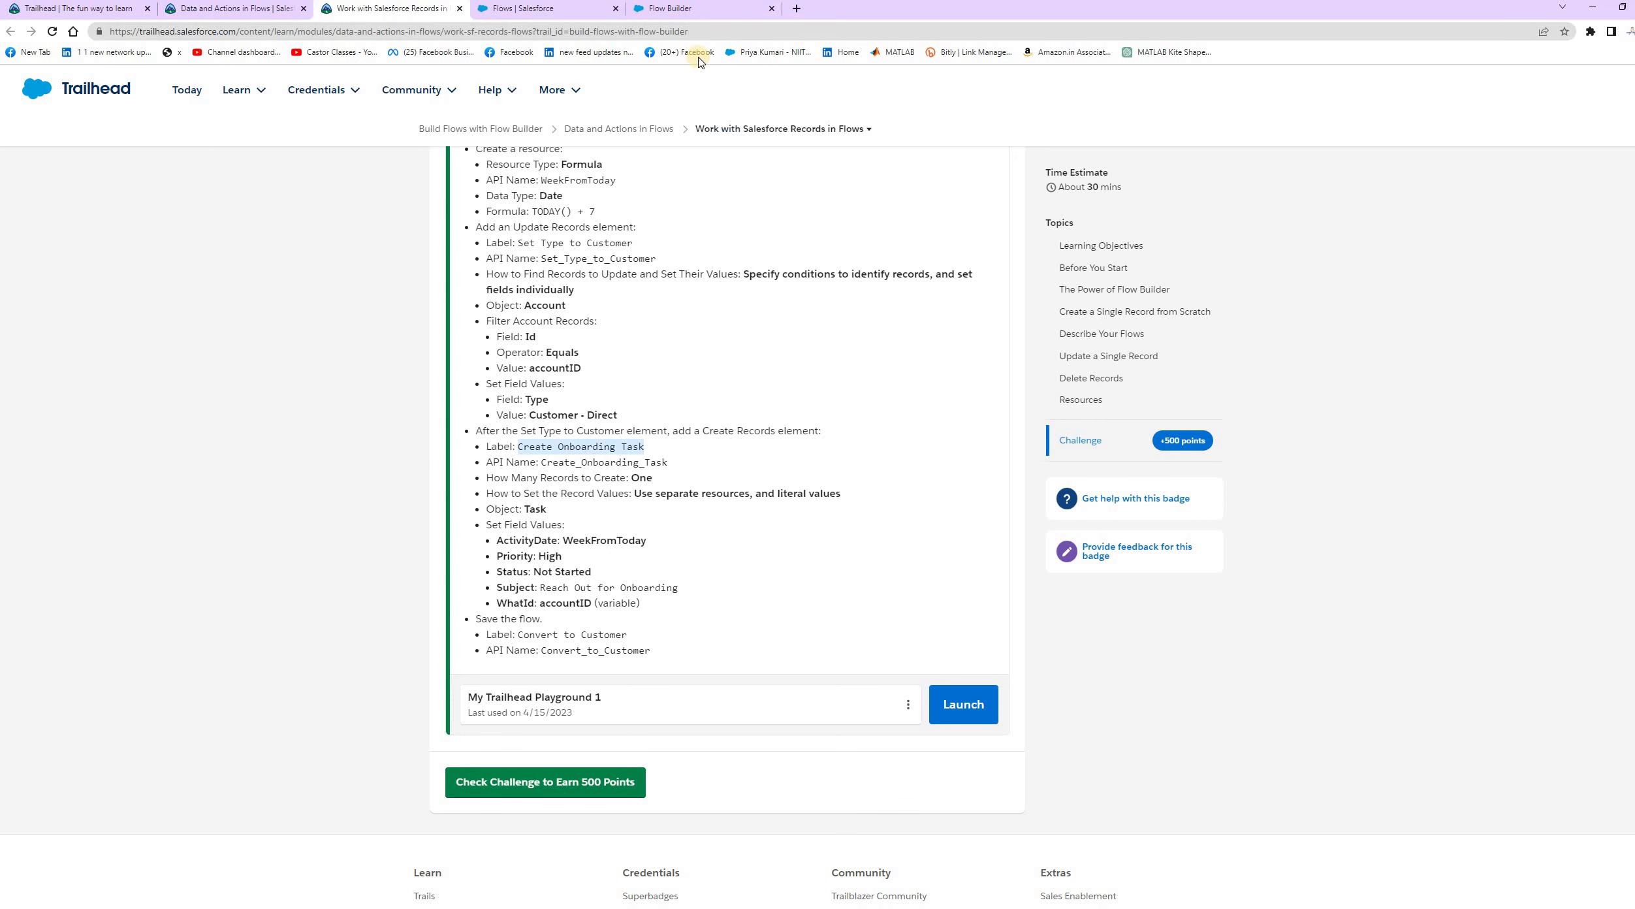
pyautogui.click(690, 15)
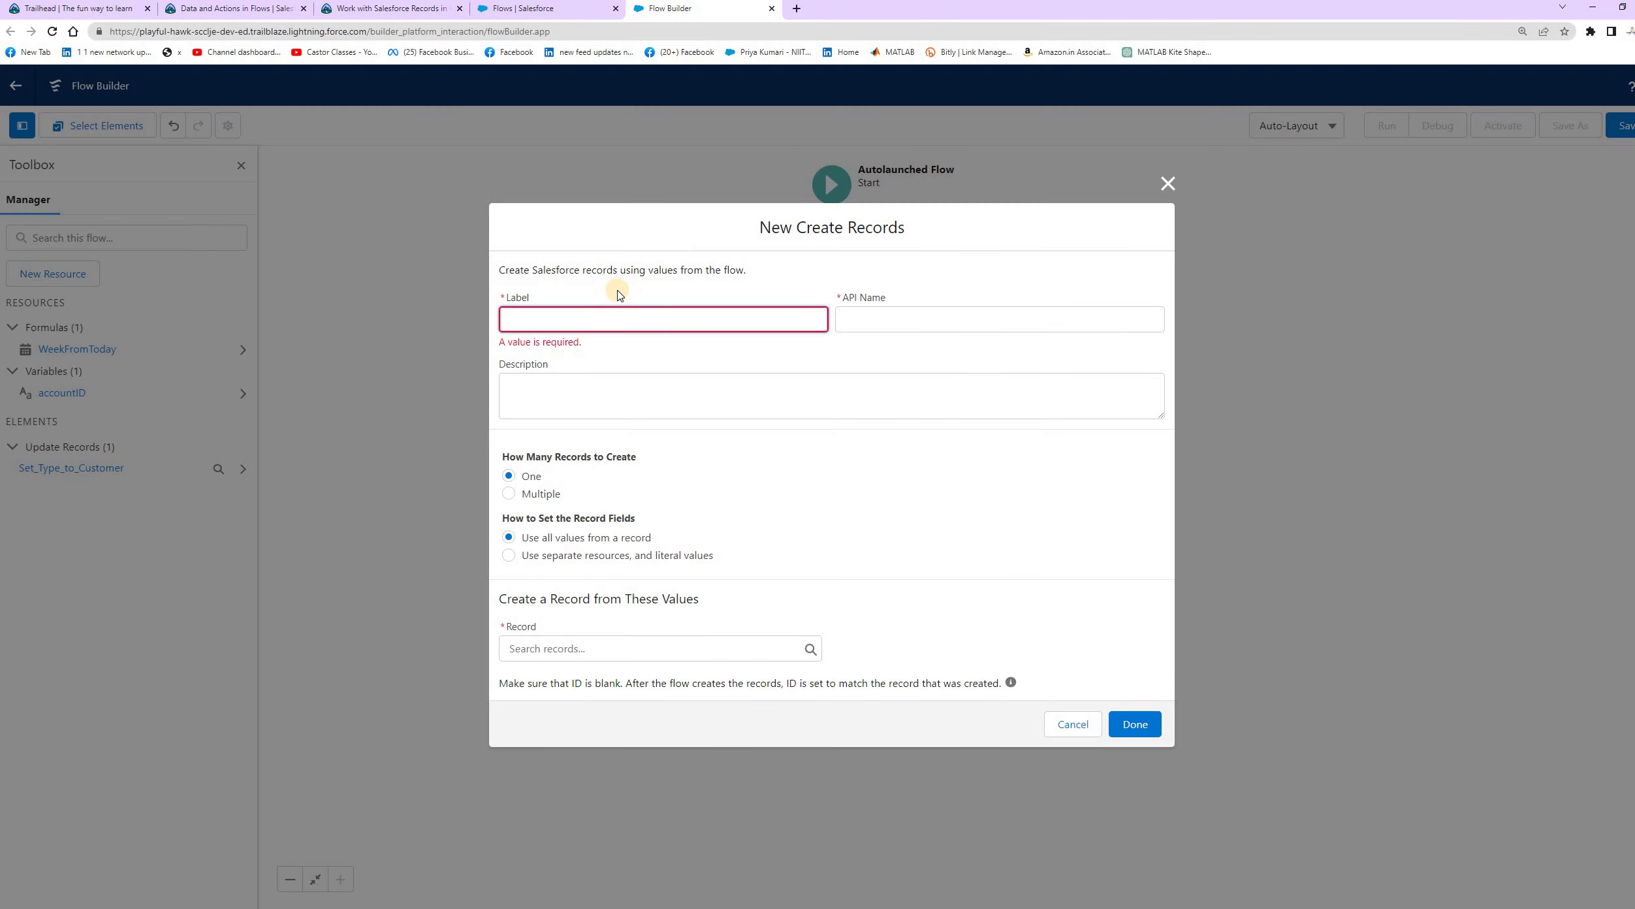
pyautogui.hotkey('ctrl', 'v')
pyautogui.click(964, 310)
# Check the challenge's record count and record value requirements and set the record fields to use separate resources, and literal values.
pyautogui.click(353, 13)
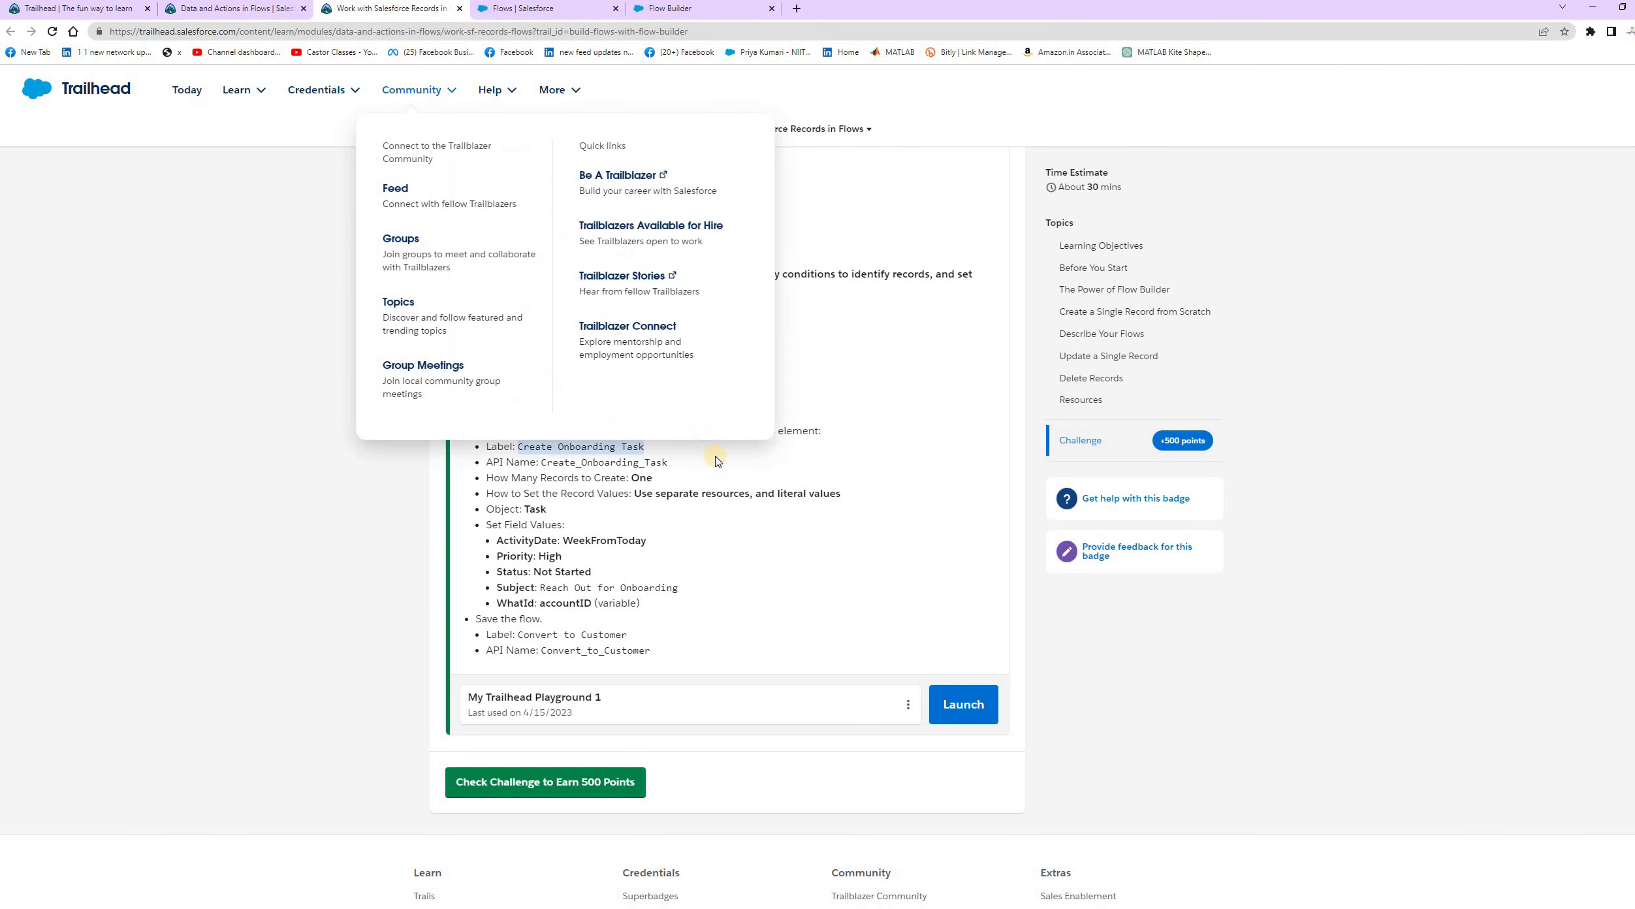
pyautogui.moveTo(487, 478); pyautogui.dragTo(616, 478)
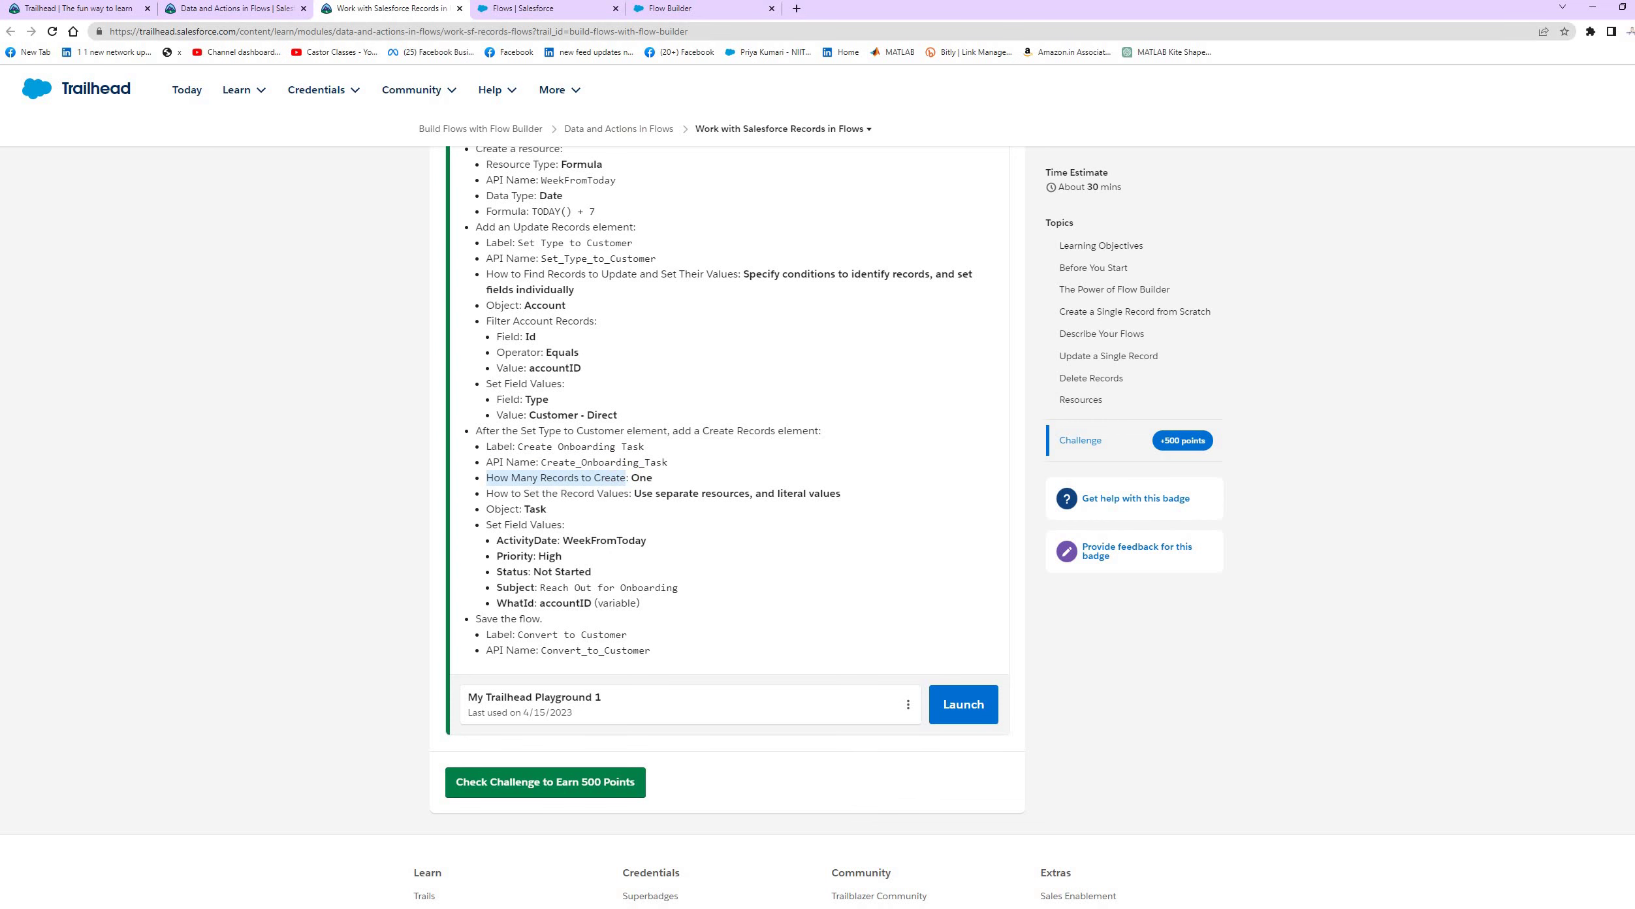
pyautogui.click(736, 11)
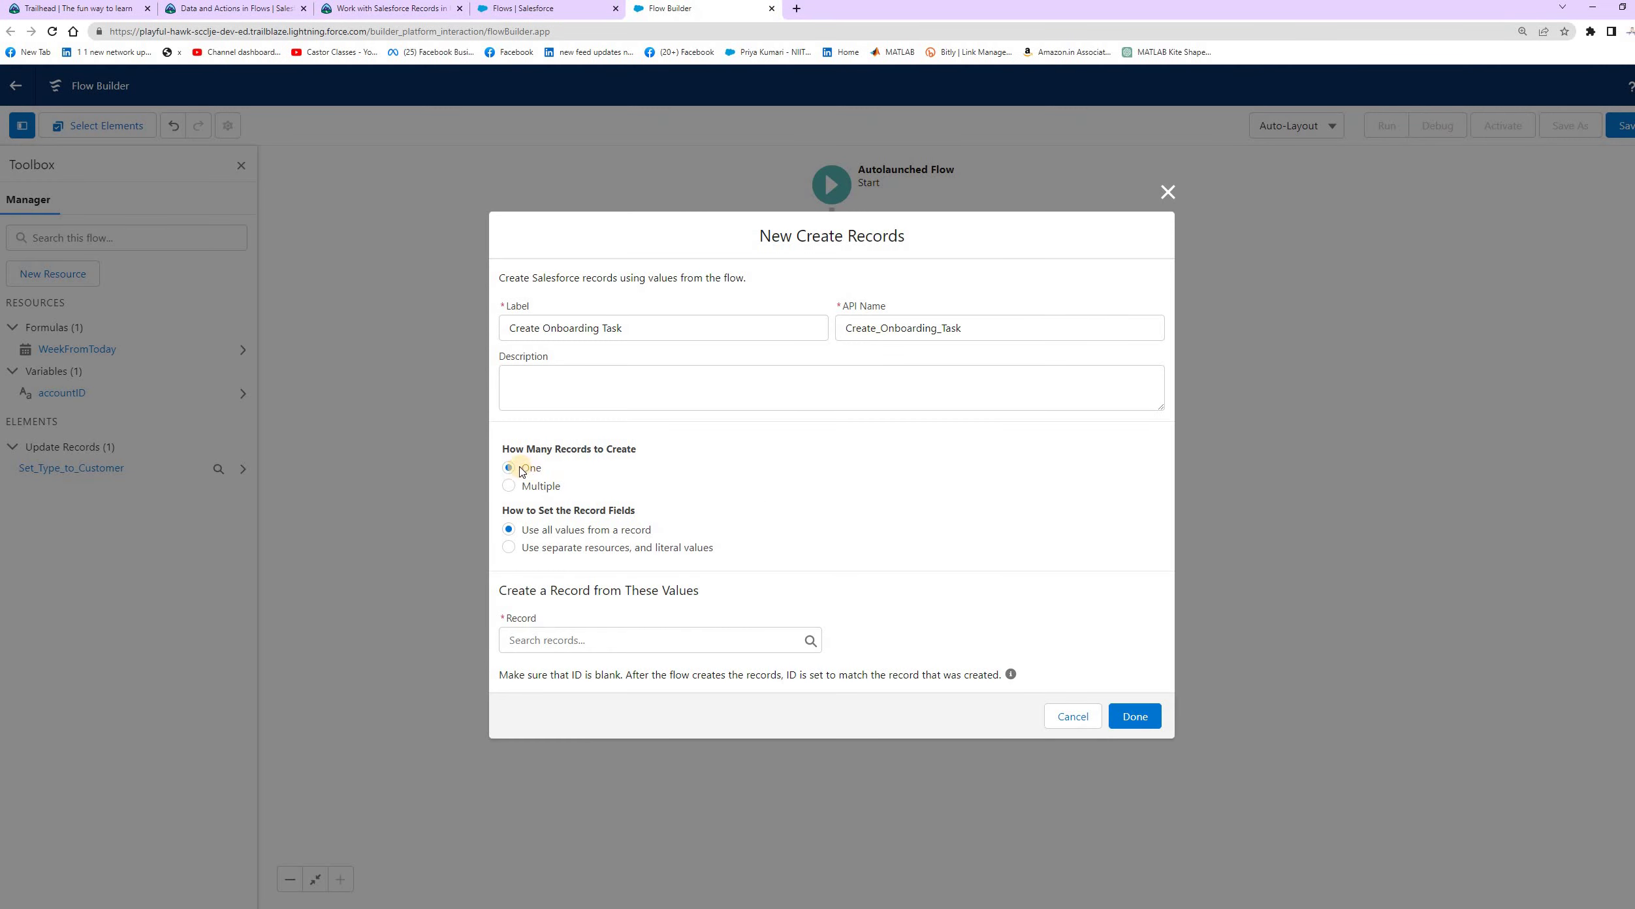
pyautogui.click(416, 9)
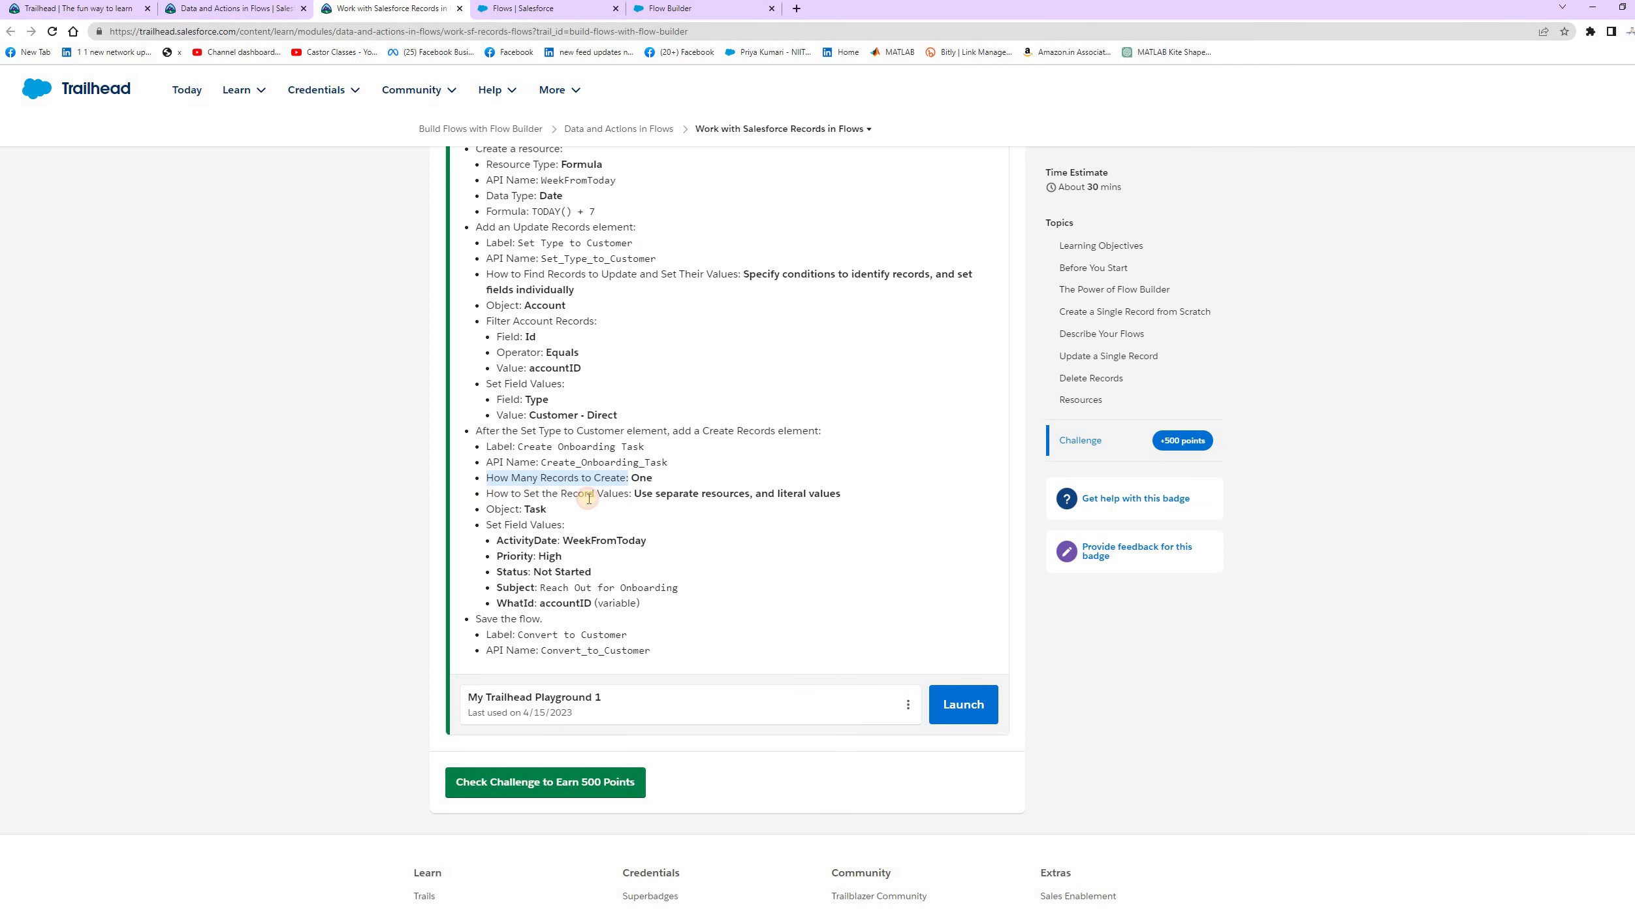
pyautogui.moveTo(486, 494); pyautogui.dragTo(618, 505)
pyautogui.click(679, 511)
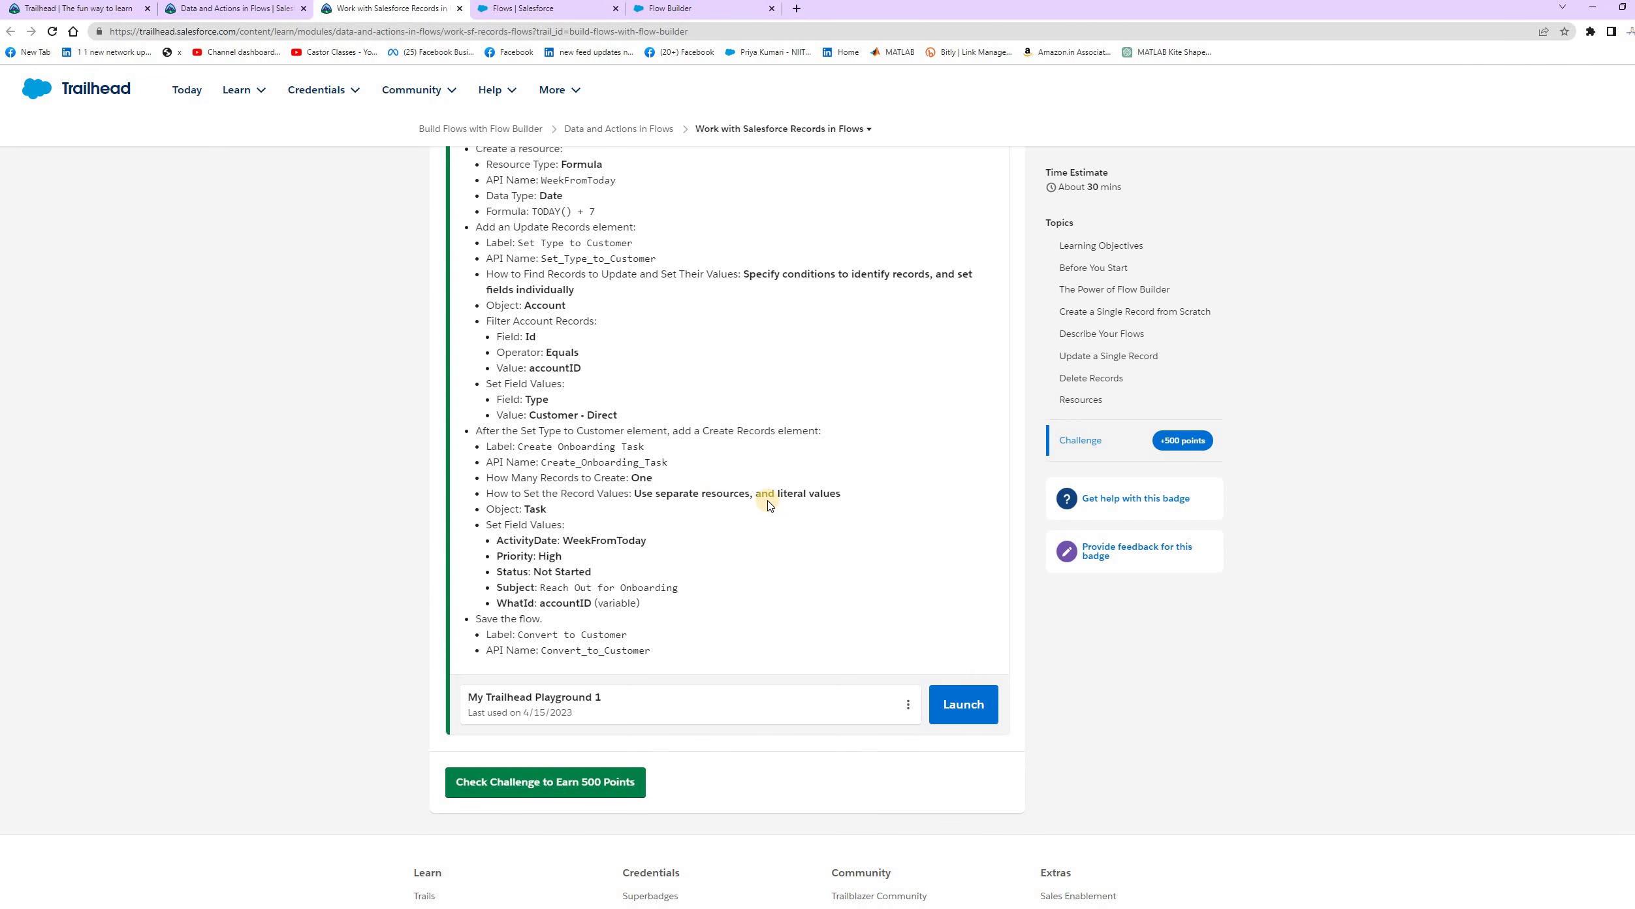
pyautogui.click(697, 9)
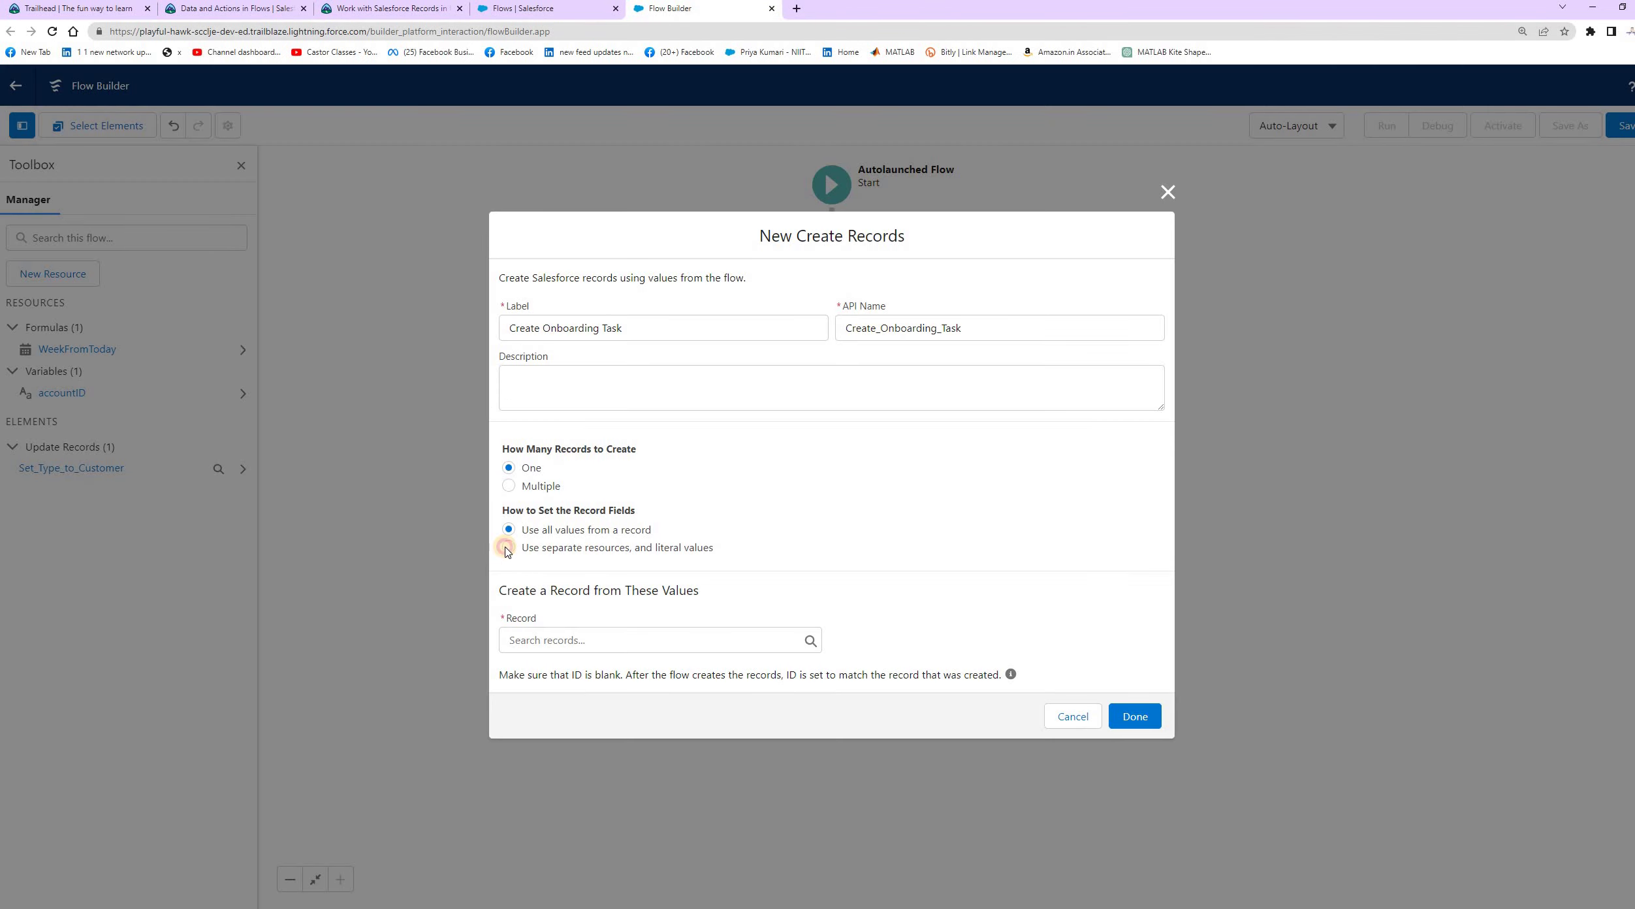
pyautogui.click(507, 549)
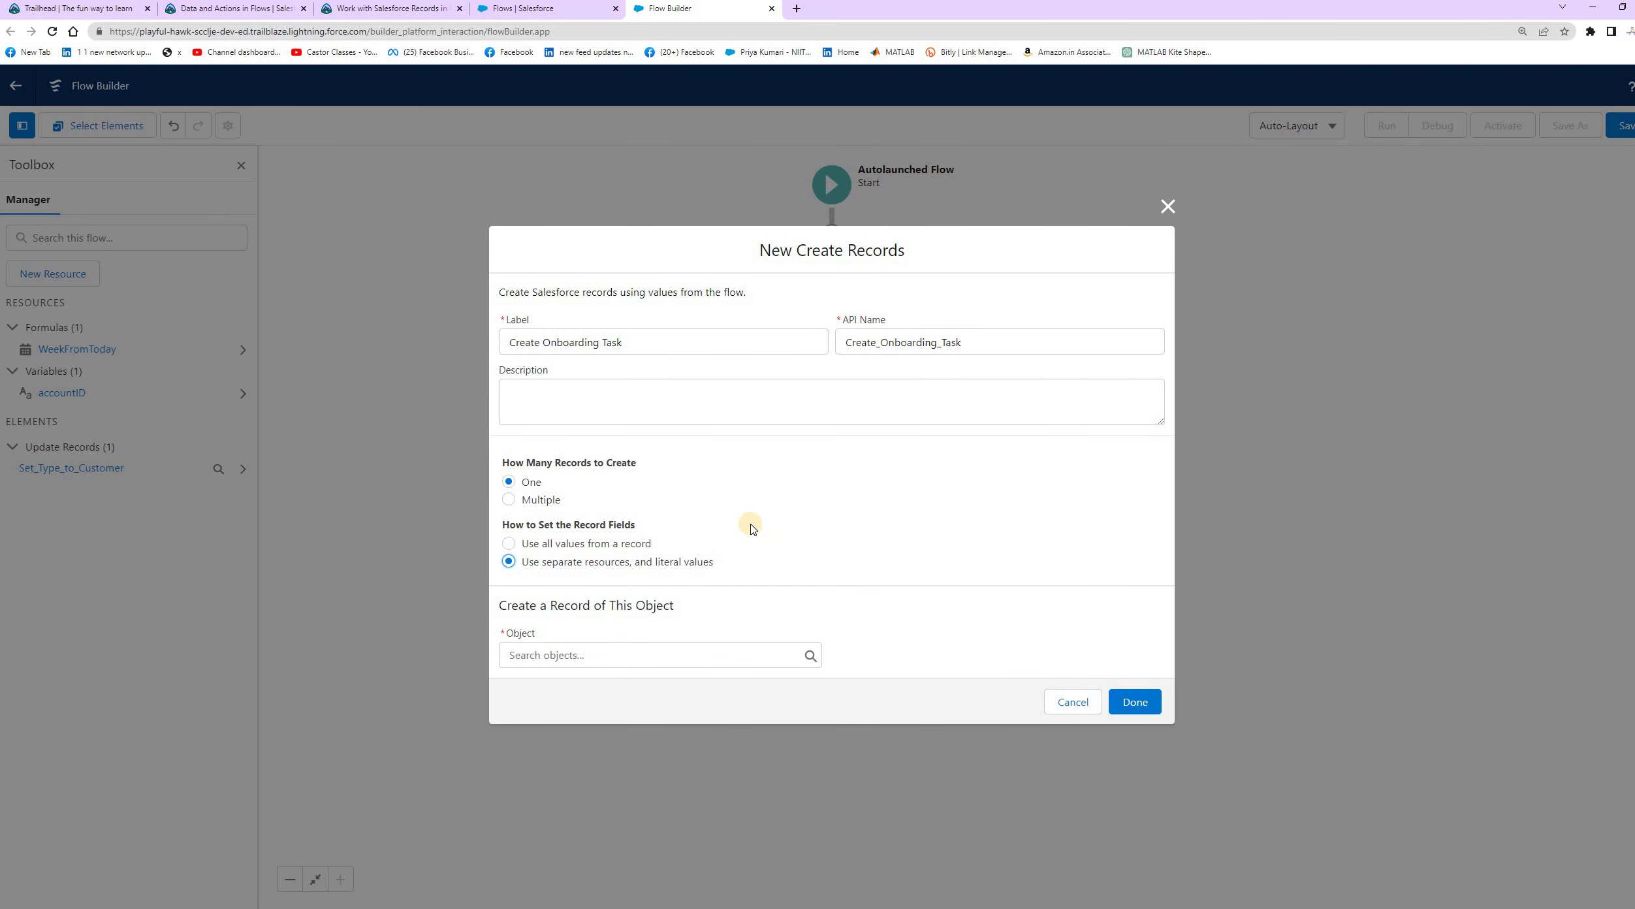
# Check the required object in the challenge and choose Task as the object of the record to create.
pyautogui.click(389, 9)
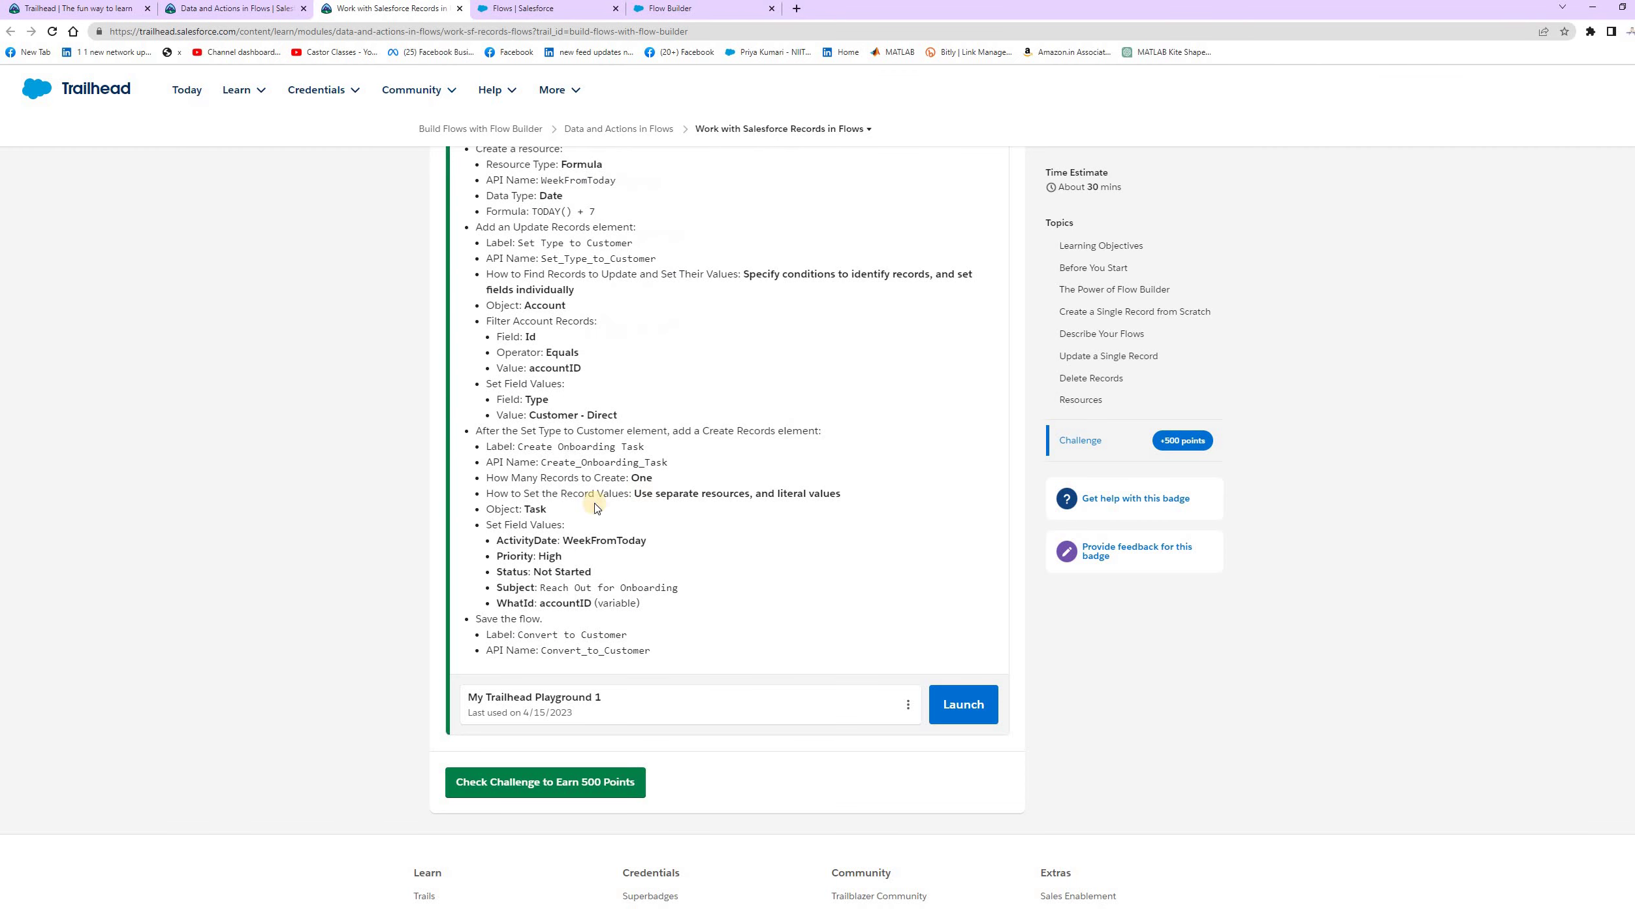
pyautogui.moveTo(529, 510); pyautogui.dragTo(551, 515)
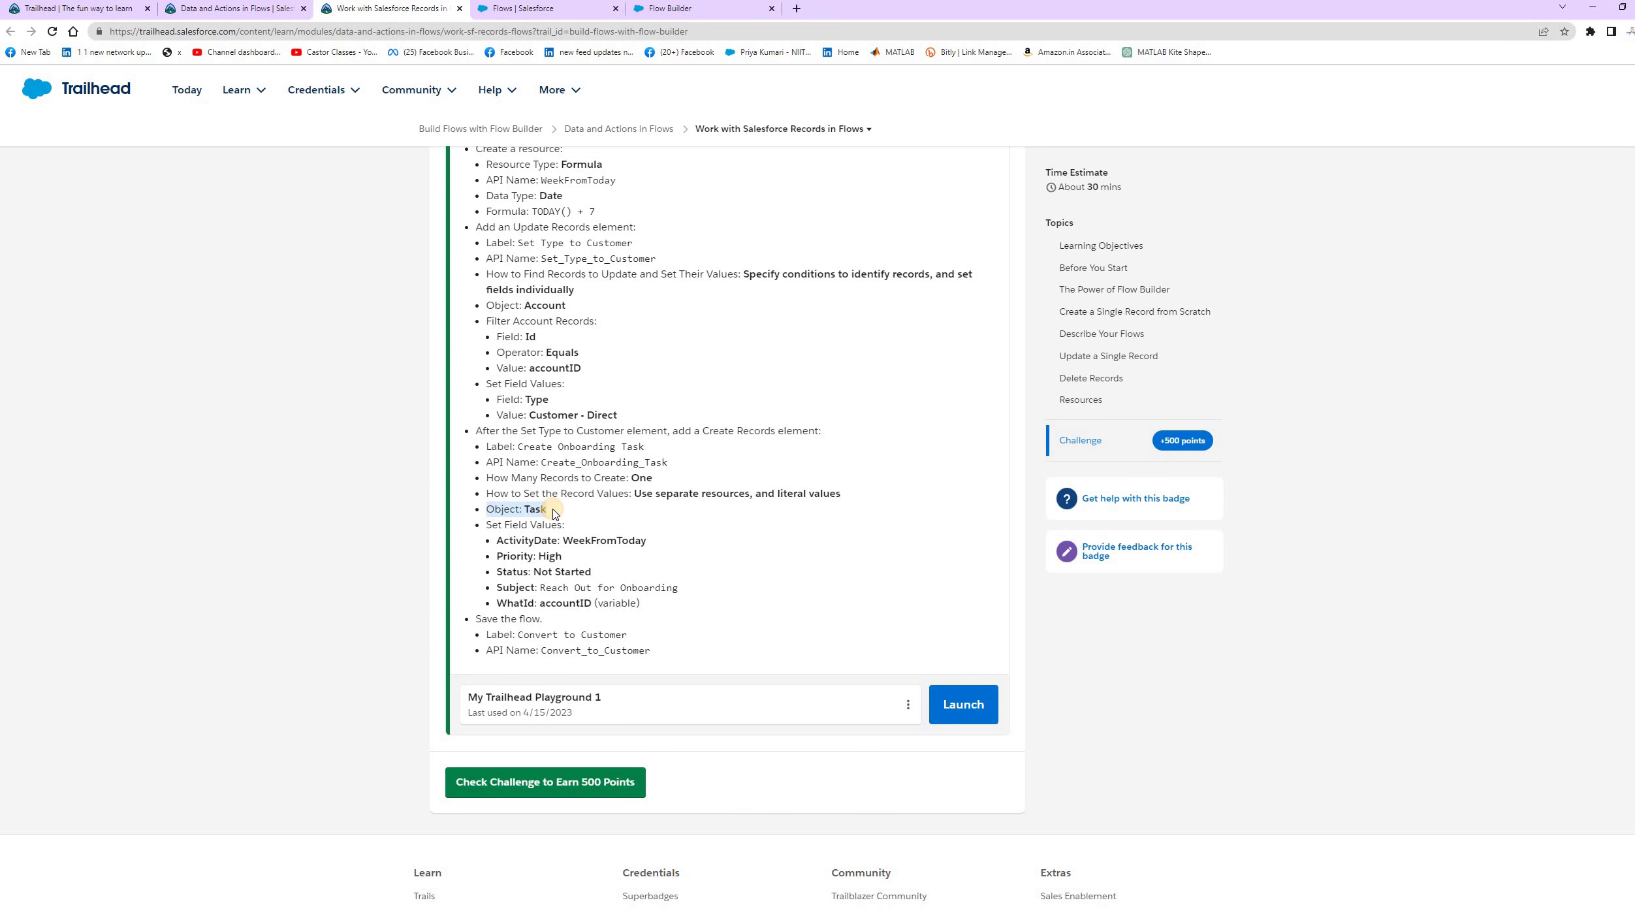
pyautogui.click(667, 19)
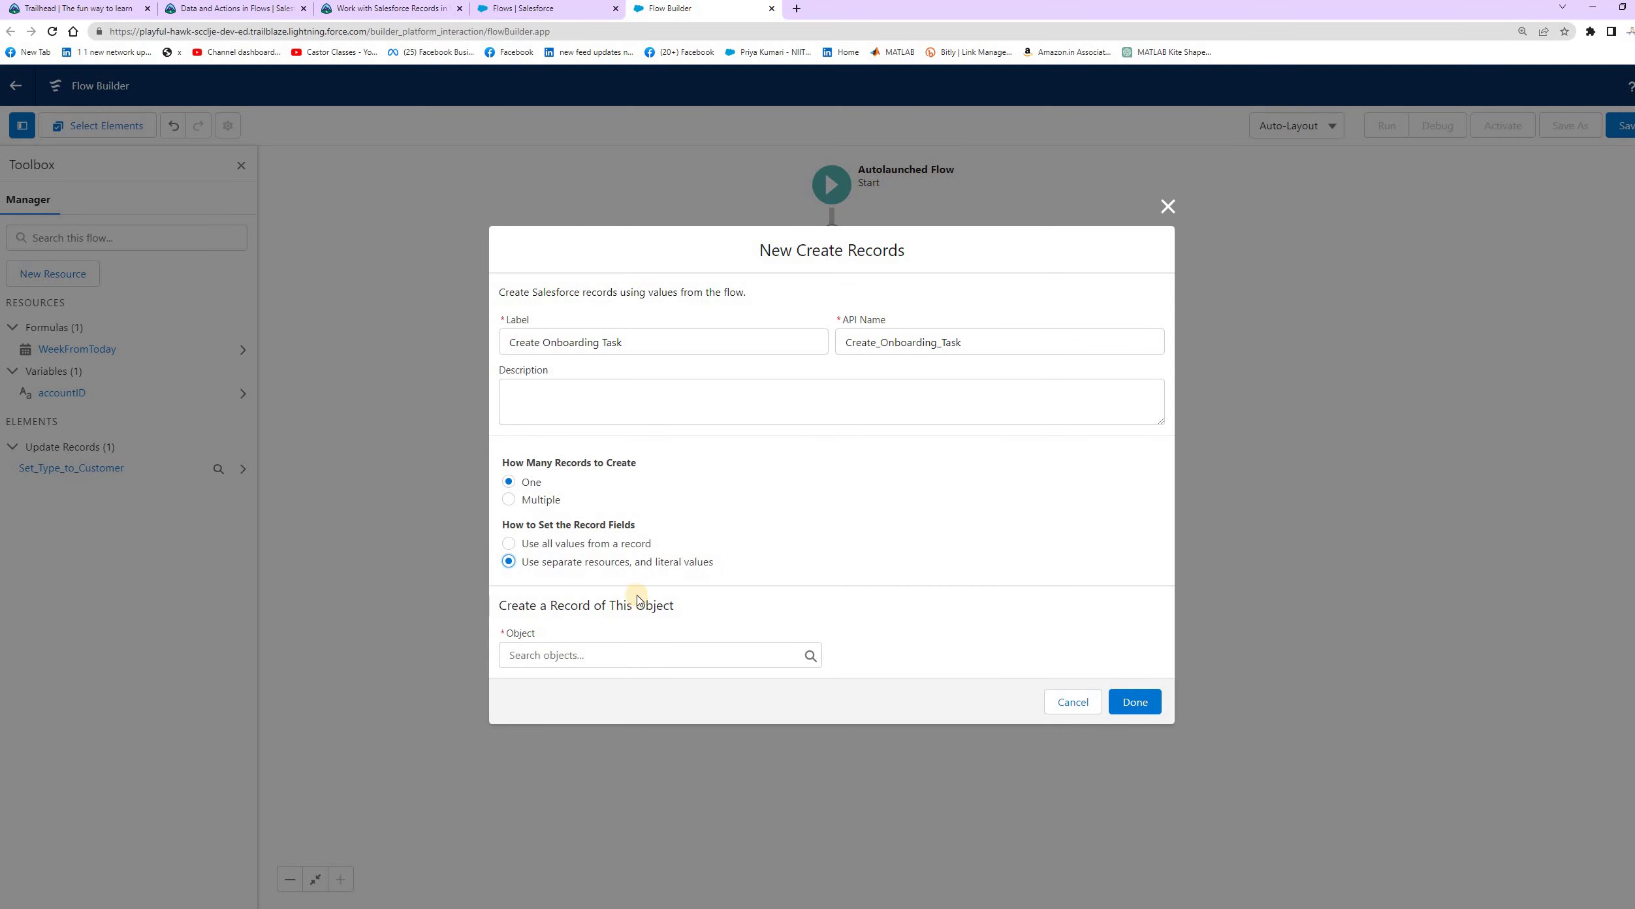
pyautogui.click(604, 660)
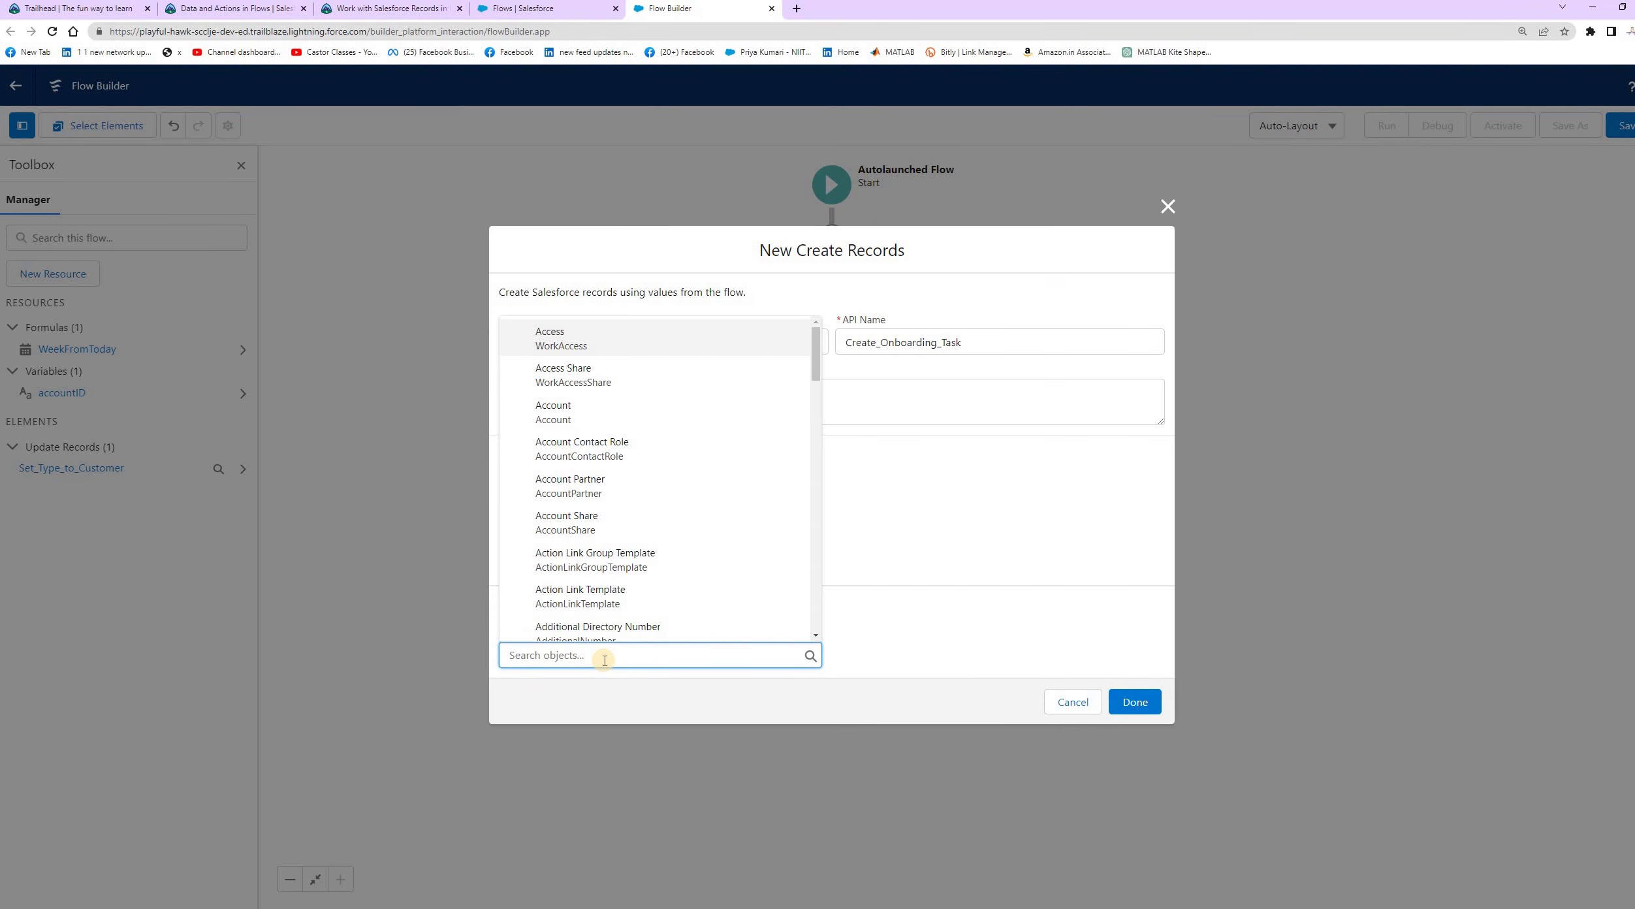
pyautogui.write('tas')
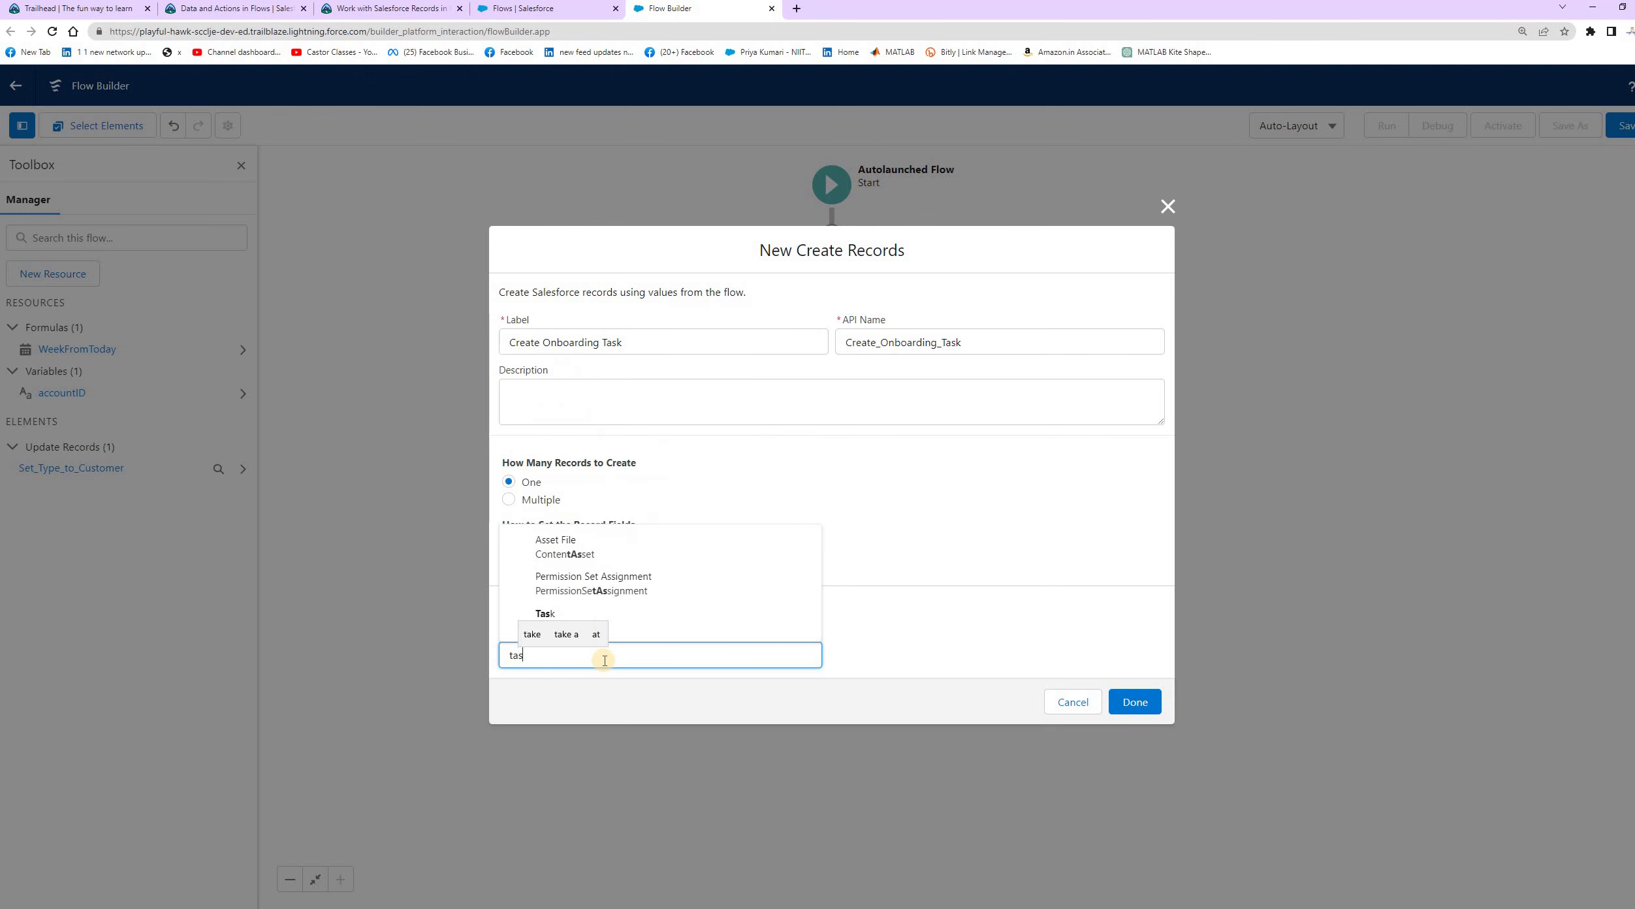
pyautogui.click(568, 614)
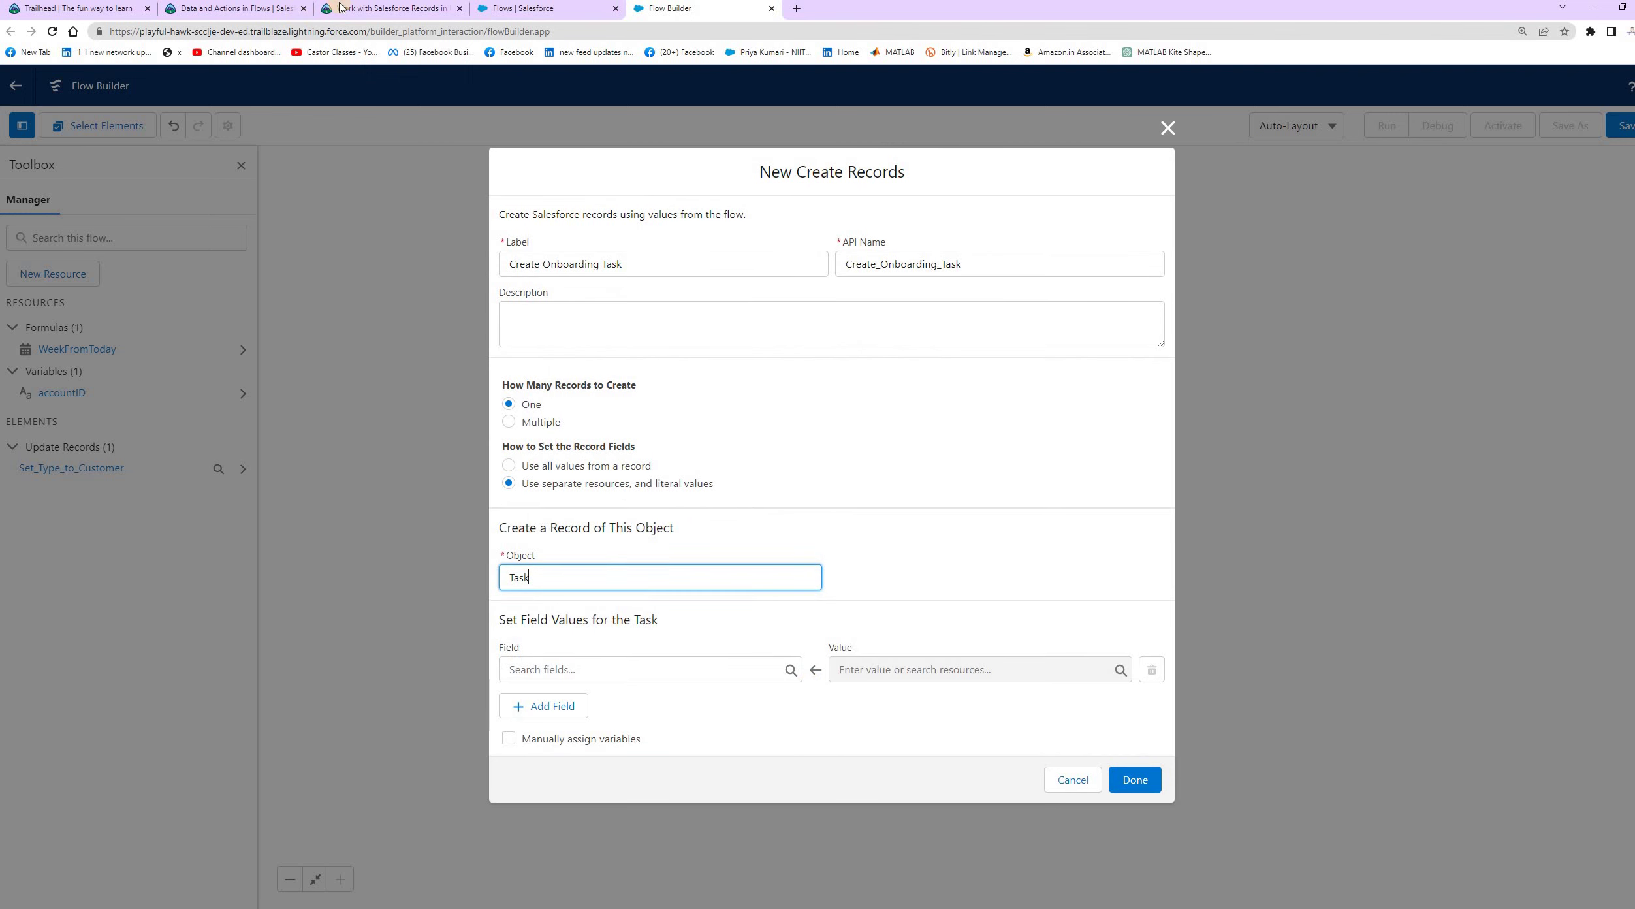
# Check the challenge's required field values for the task and choose ActivityDate as the first field to set.
pyautogui.click(361, 13)
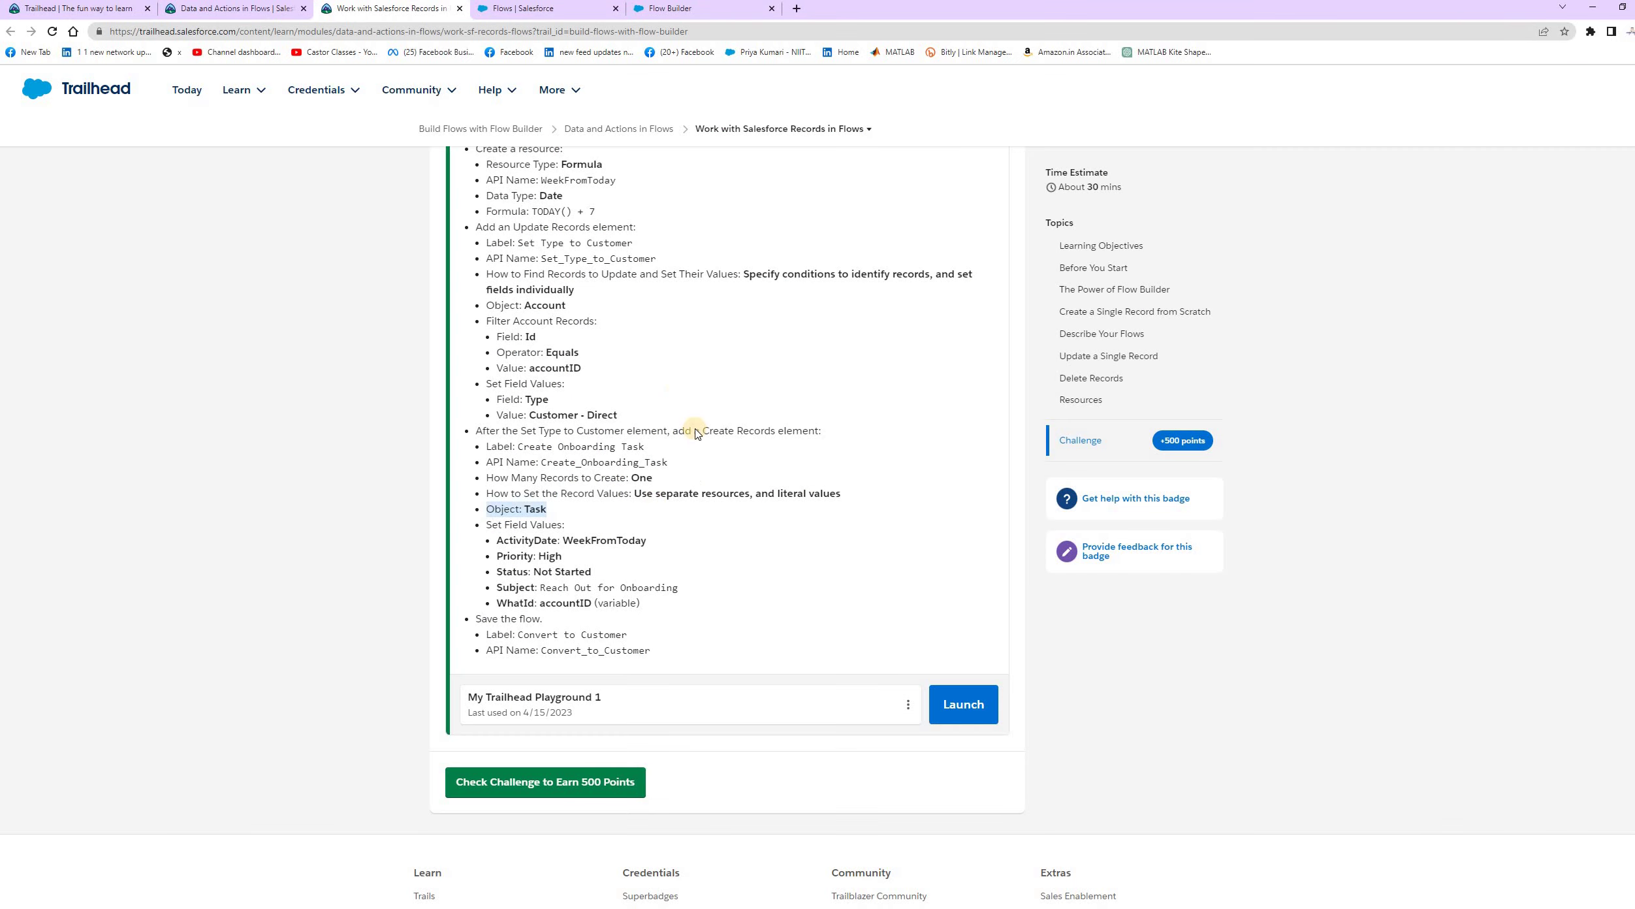
pyautogui.click(483, 532)
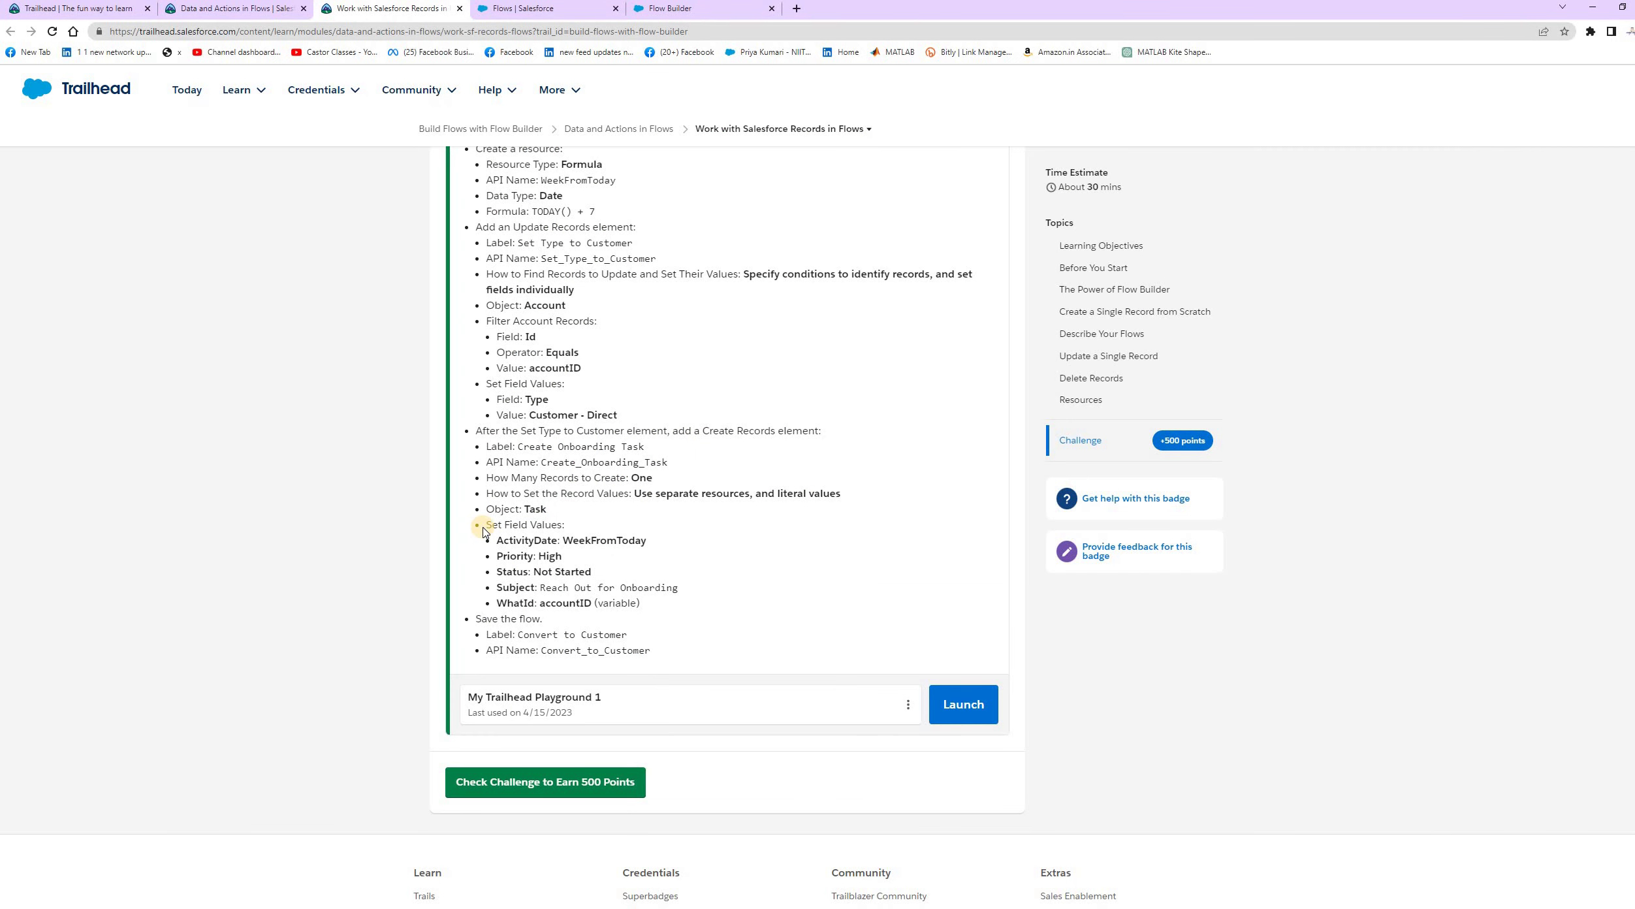
pyautogui.tripleClick(589, 528)
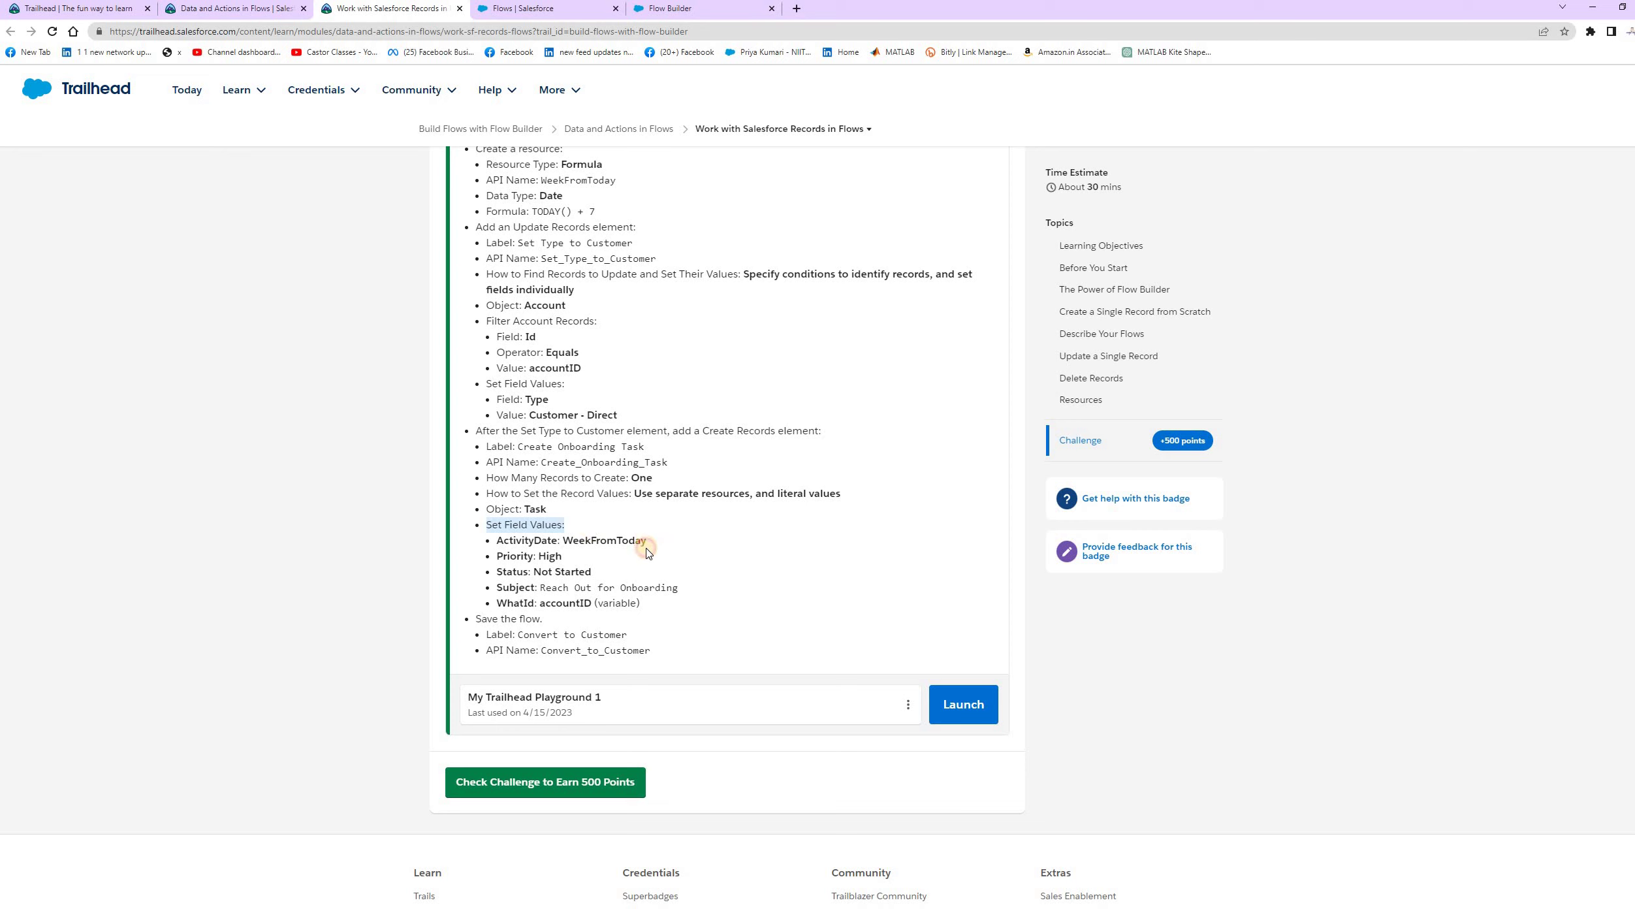
pyautogui.click(510, 537)
pyautogui.moveTo(500, 539); pyautogui.dragTo(647, 541)
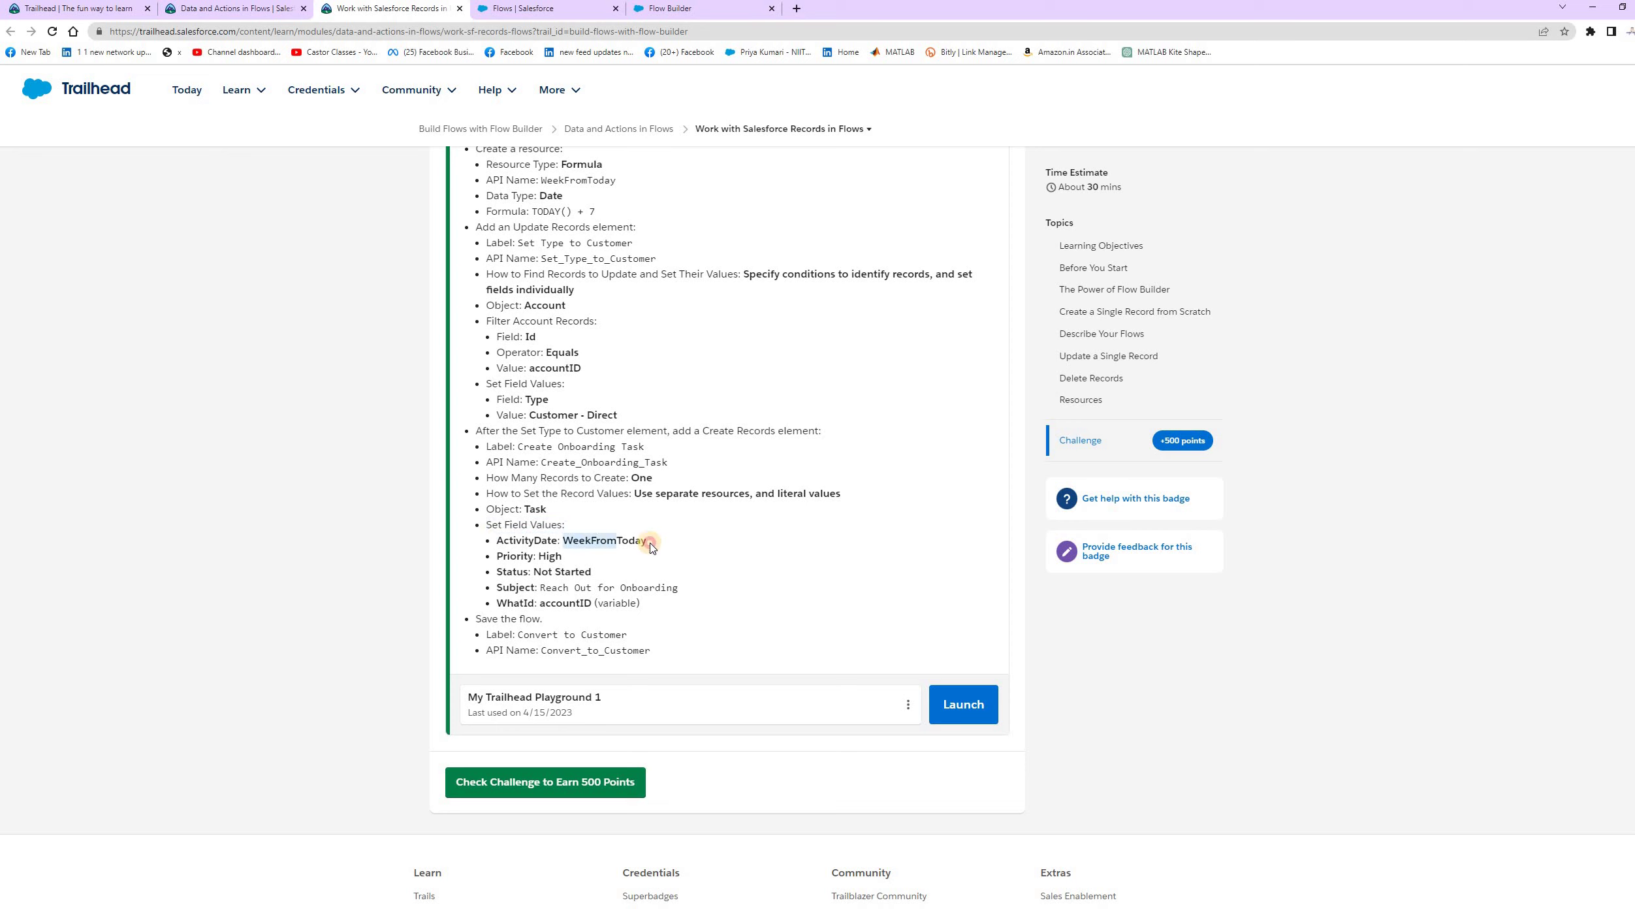
pyautogui.click(681, 10)
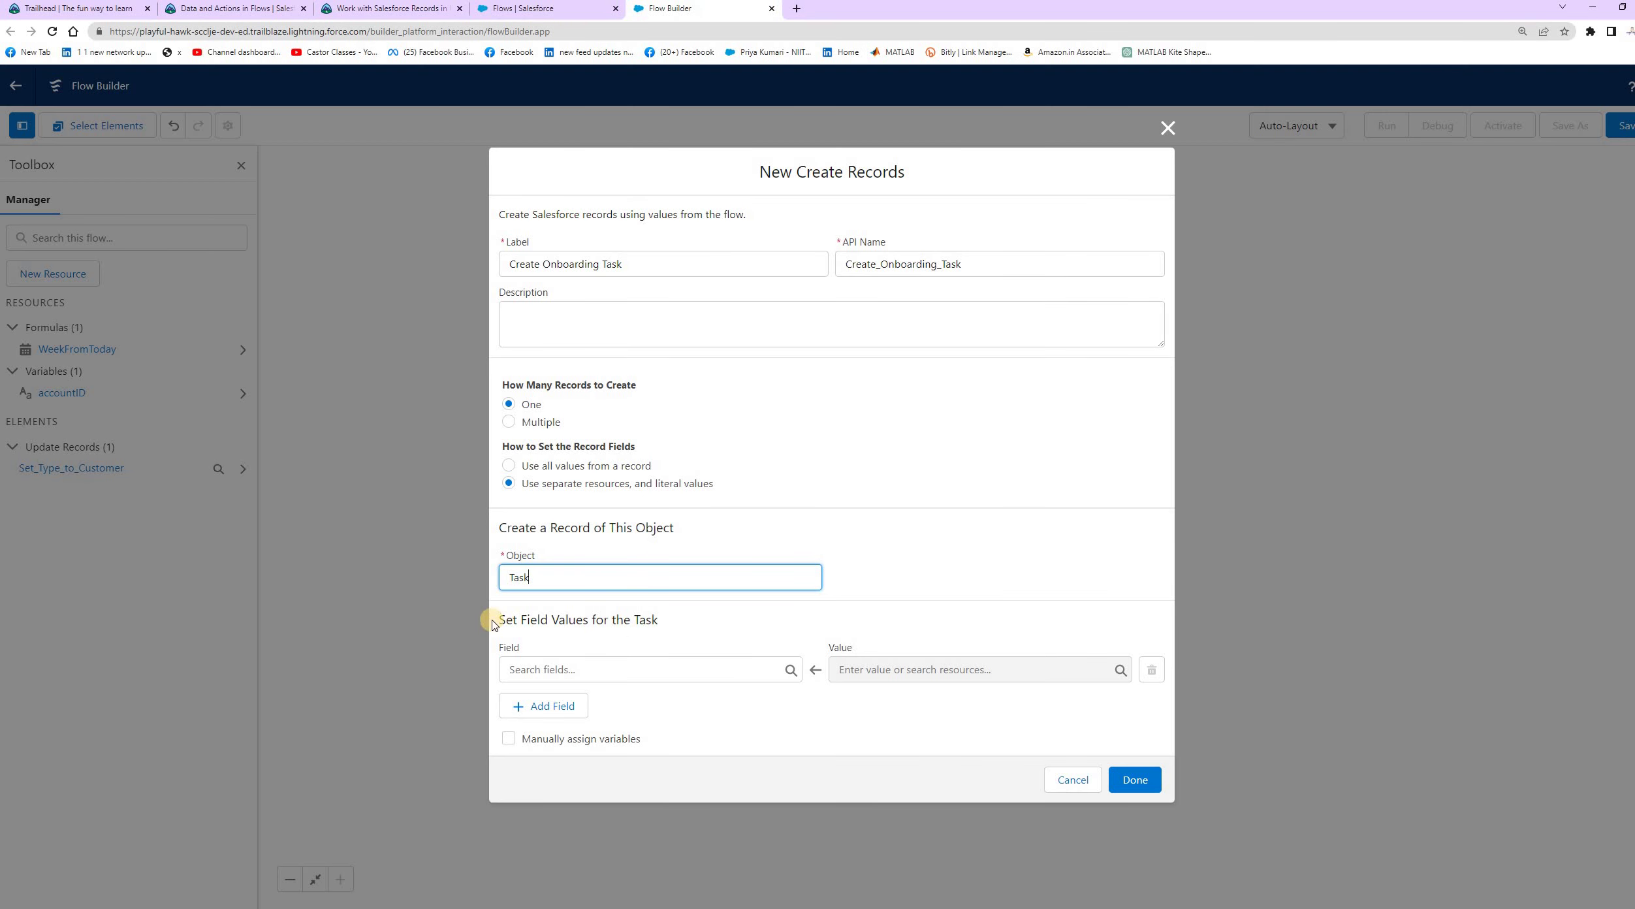
pyautogui.tripleClick(666, 618)
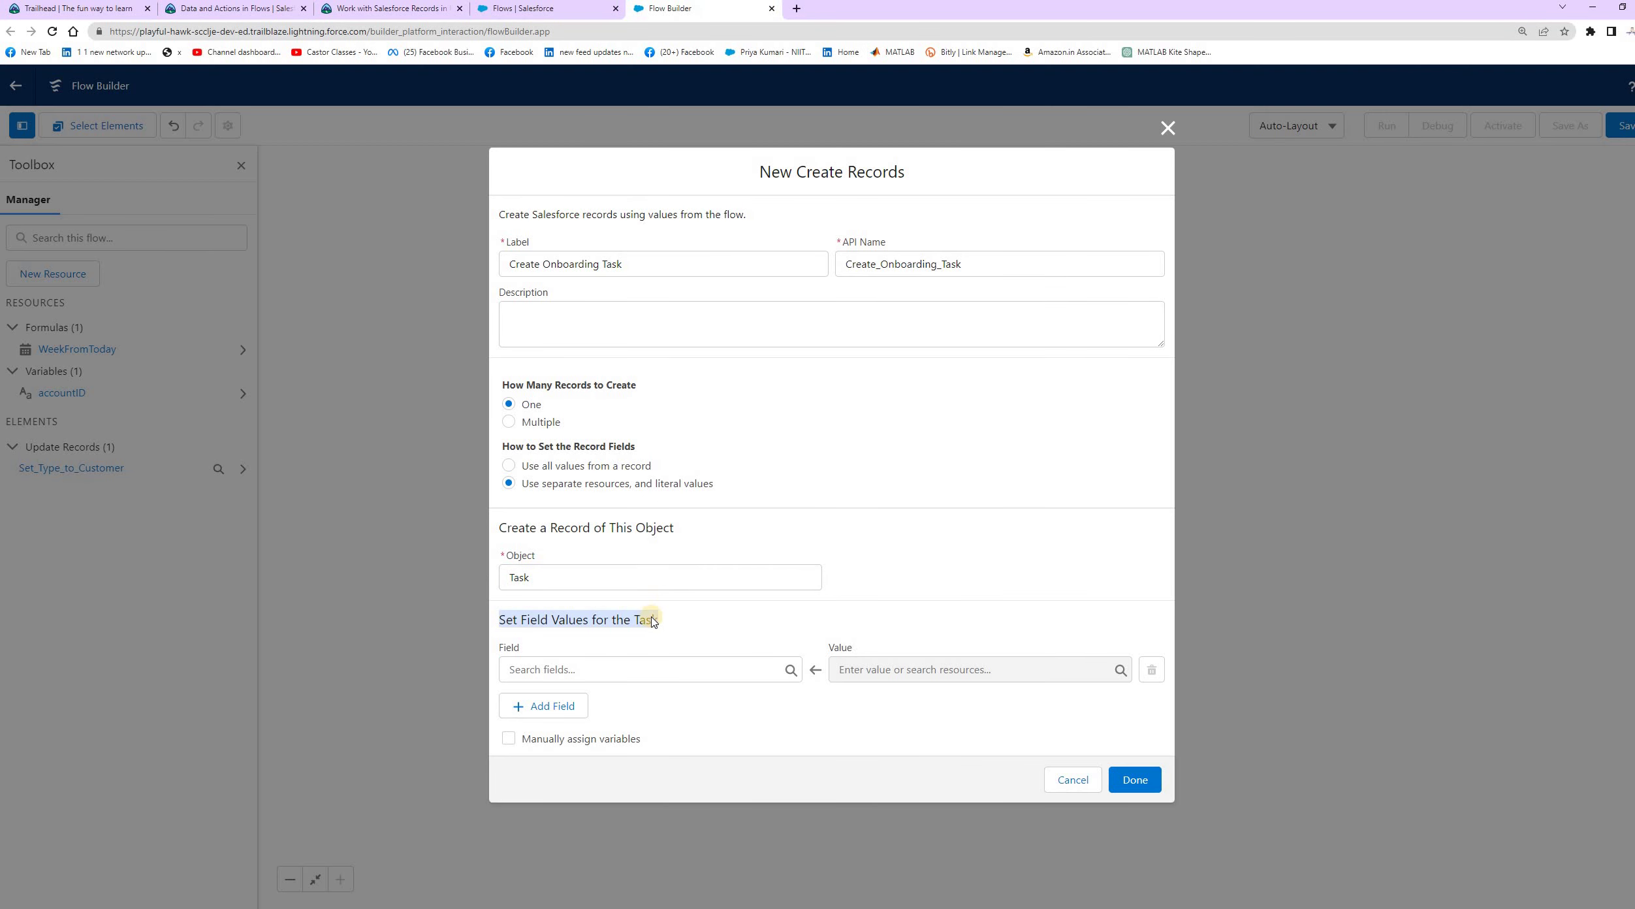
pyautogui.click(645, 672)
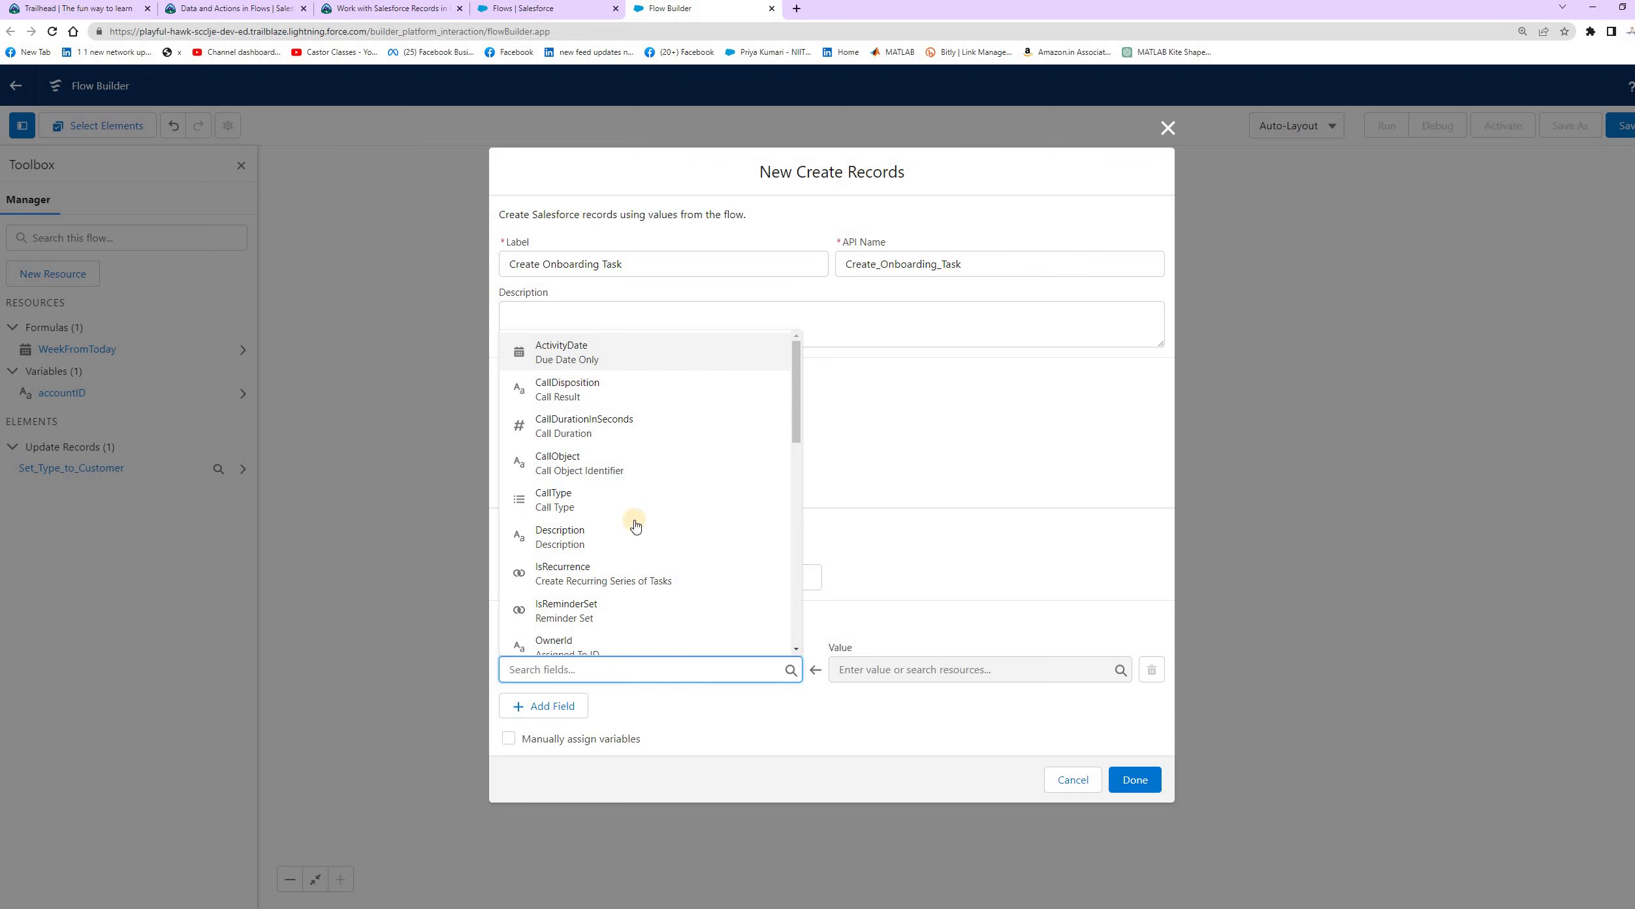
pyautogui.click(590, 349)
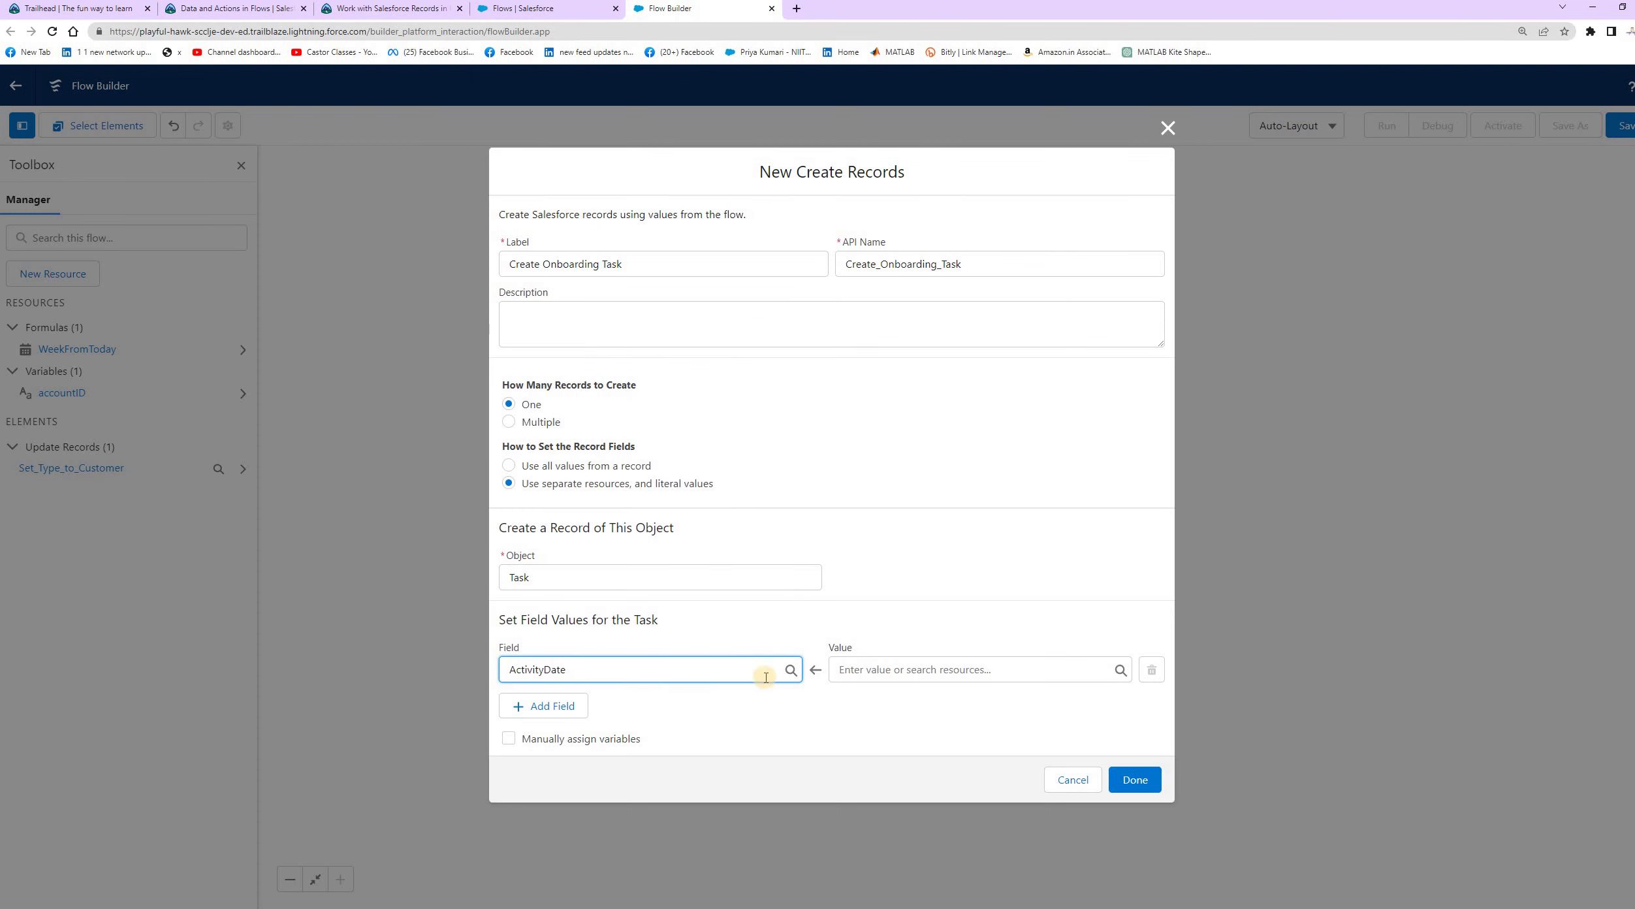
# Recheck the ActivityDate requirement in the challenge and set the field's value to the WeekFromToday formula.
pyautogui.hotkey('ctrl', '3')
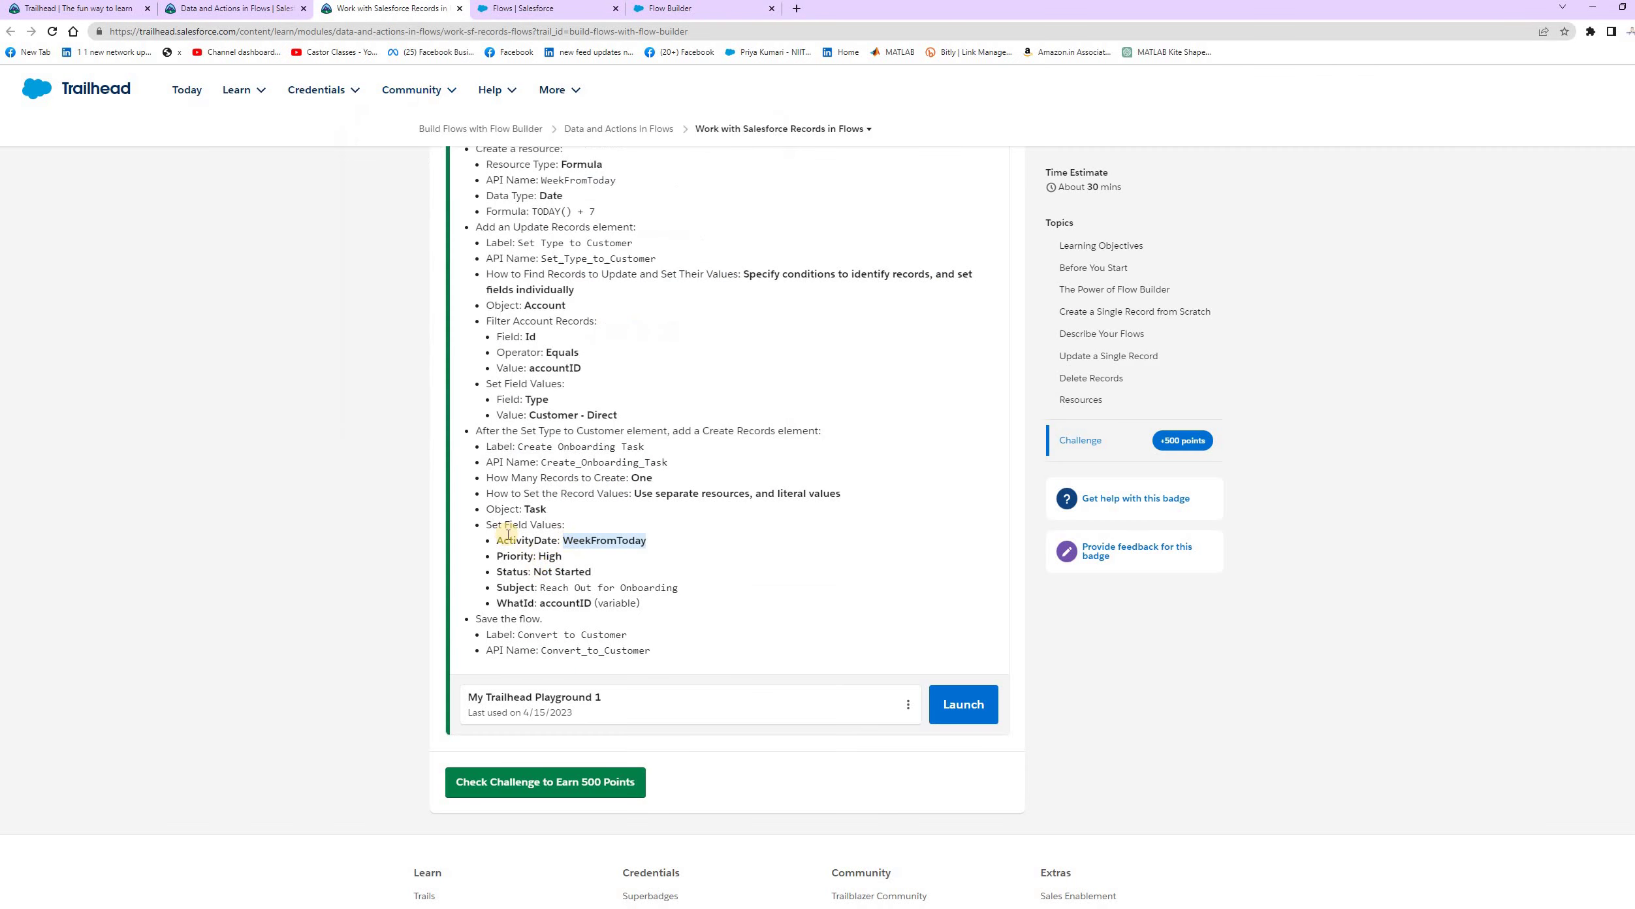
pyautogui.moveTo(499, 539); pyautogui.dragTo(556, 538)
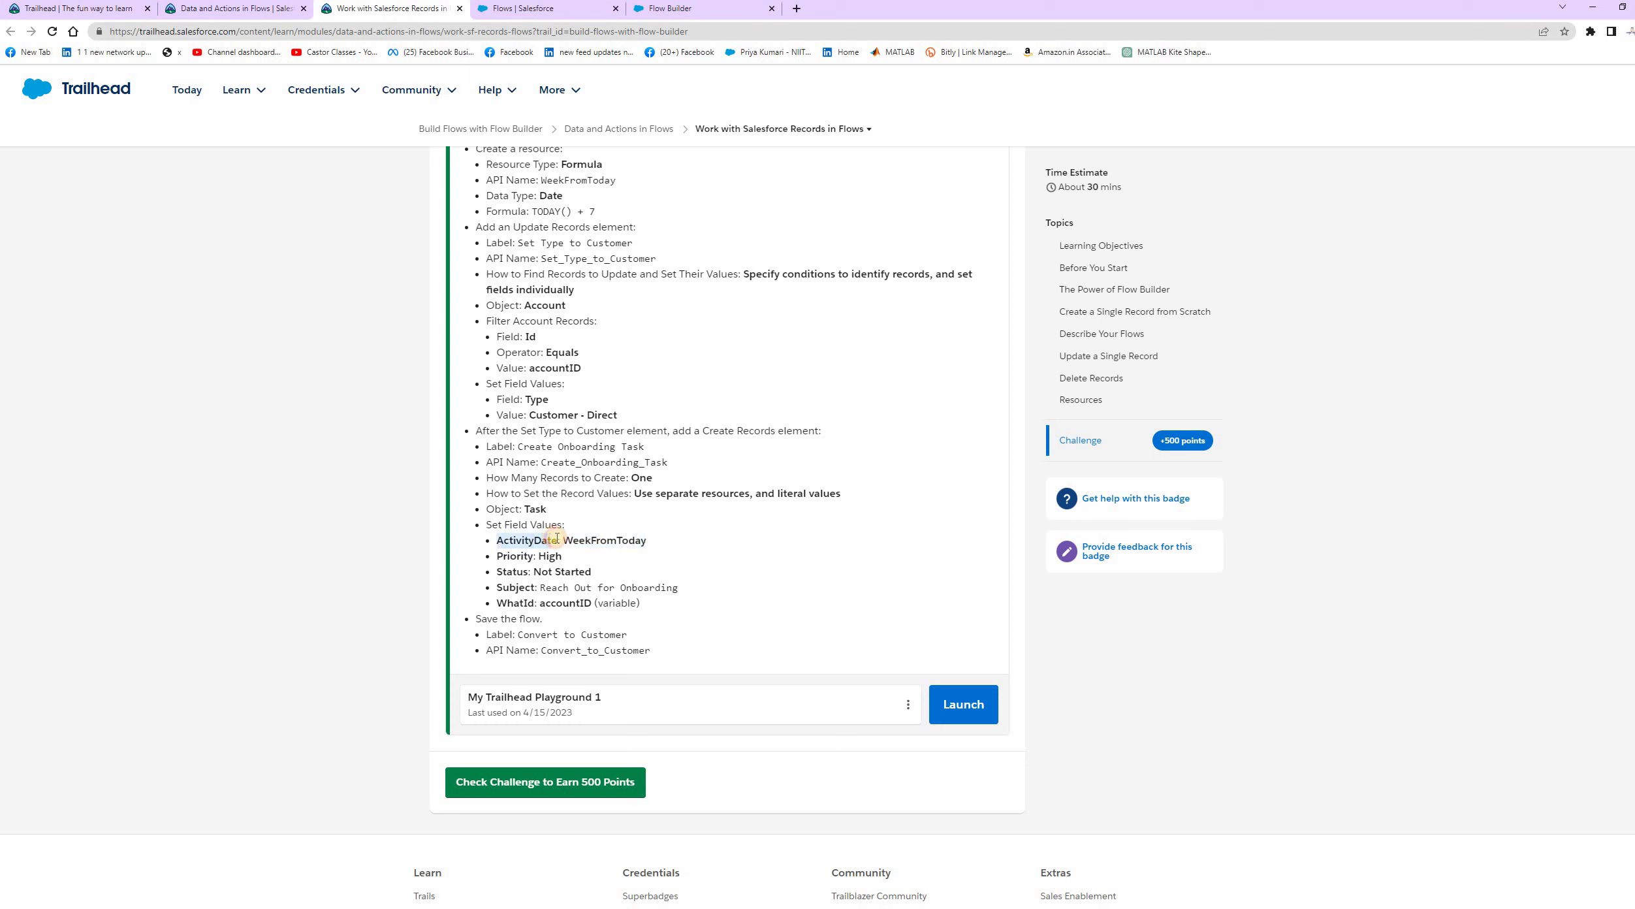
pyautogui.moveTo(564, 540); pyautogui.dragTo(668, 543)
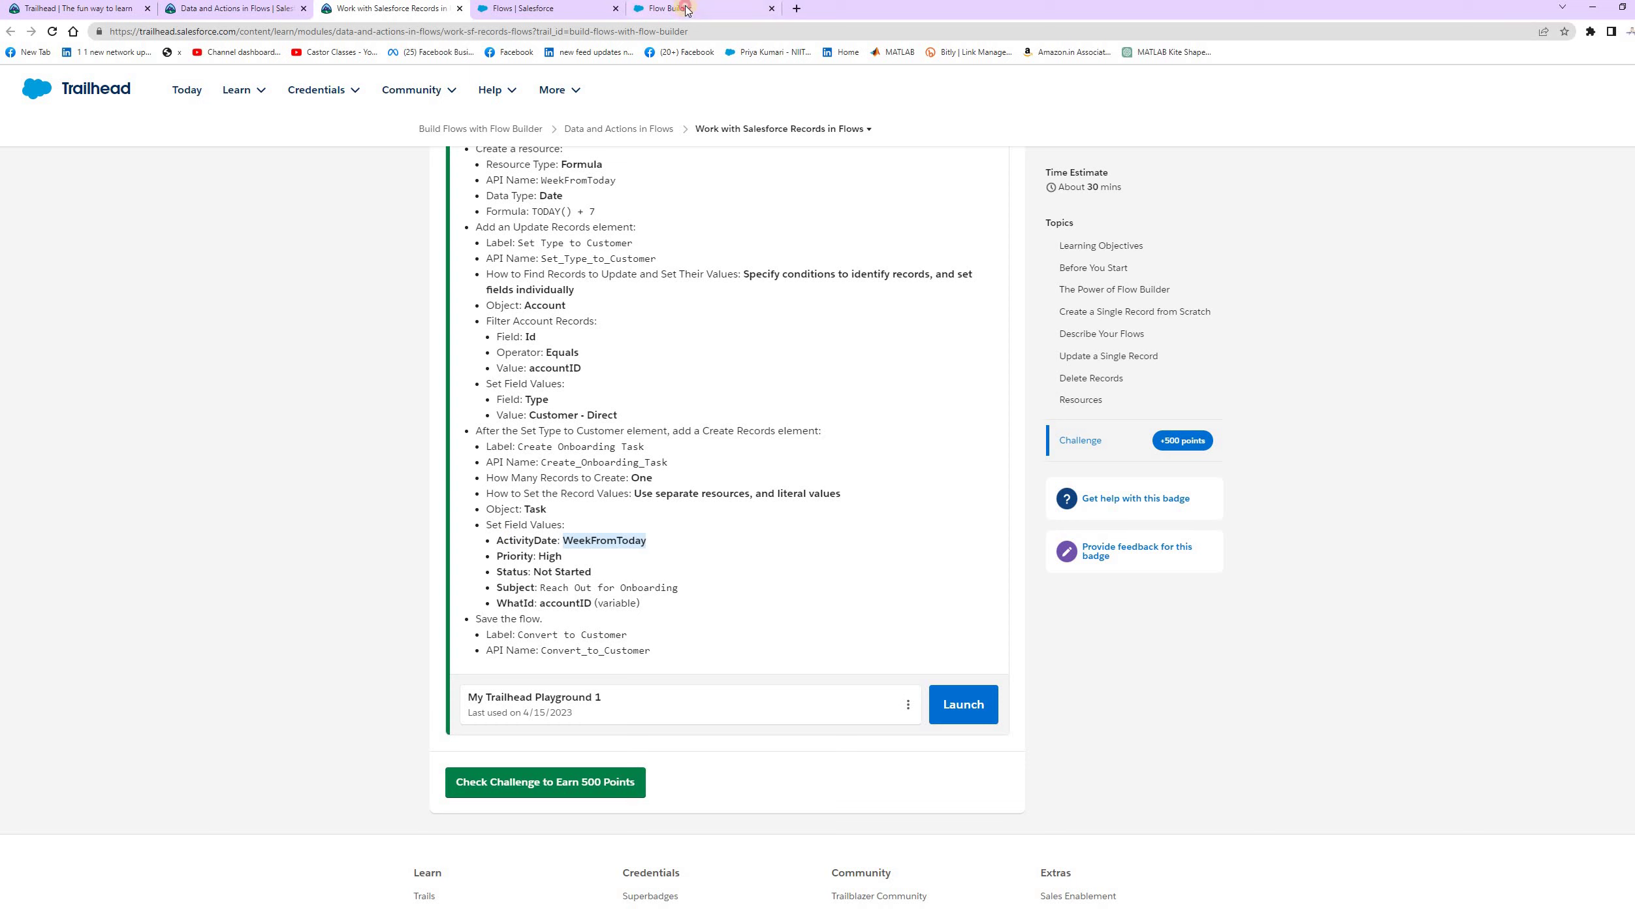
pyautogui.click(685, 9)
pyautogui.click(932, 666)
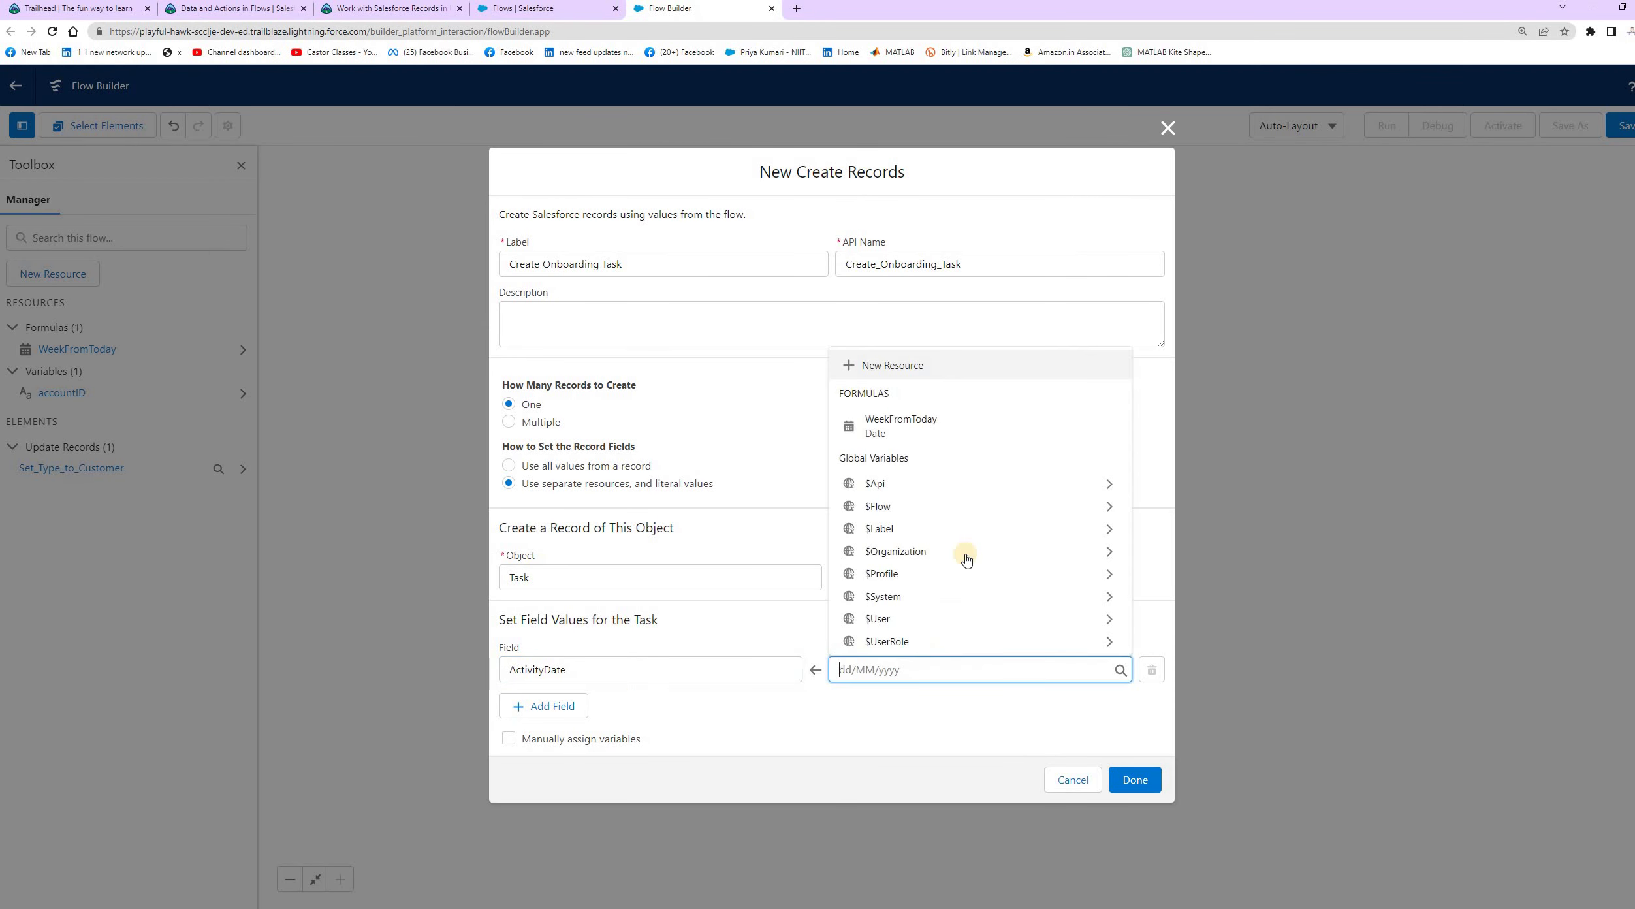
pyautogui.write('{!WeekFromToday}')
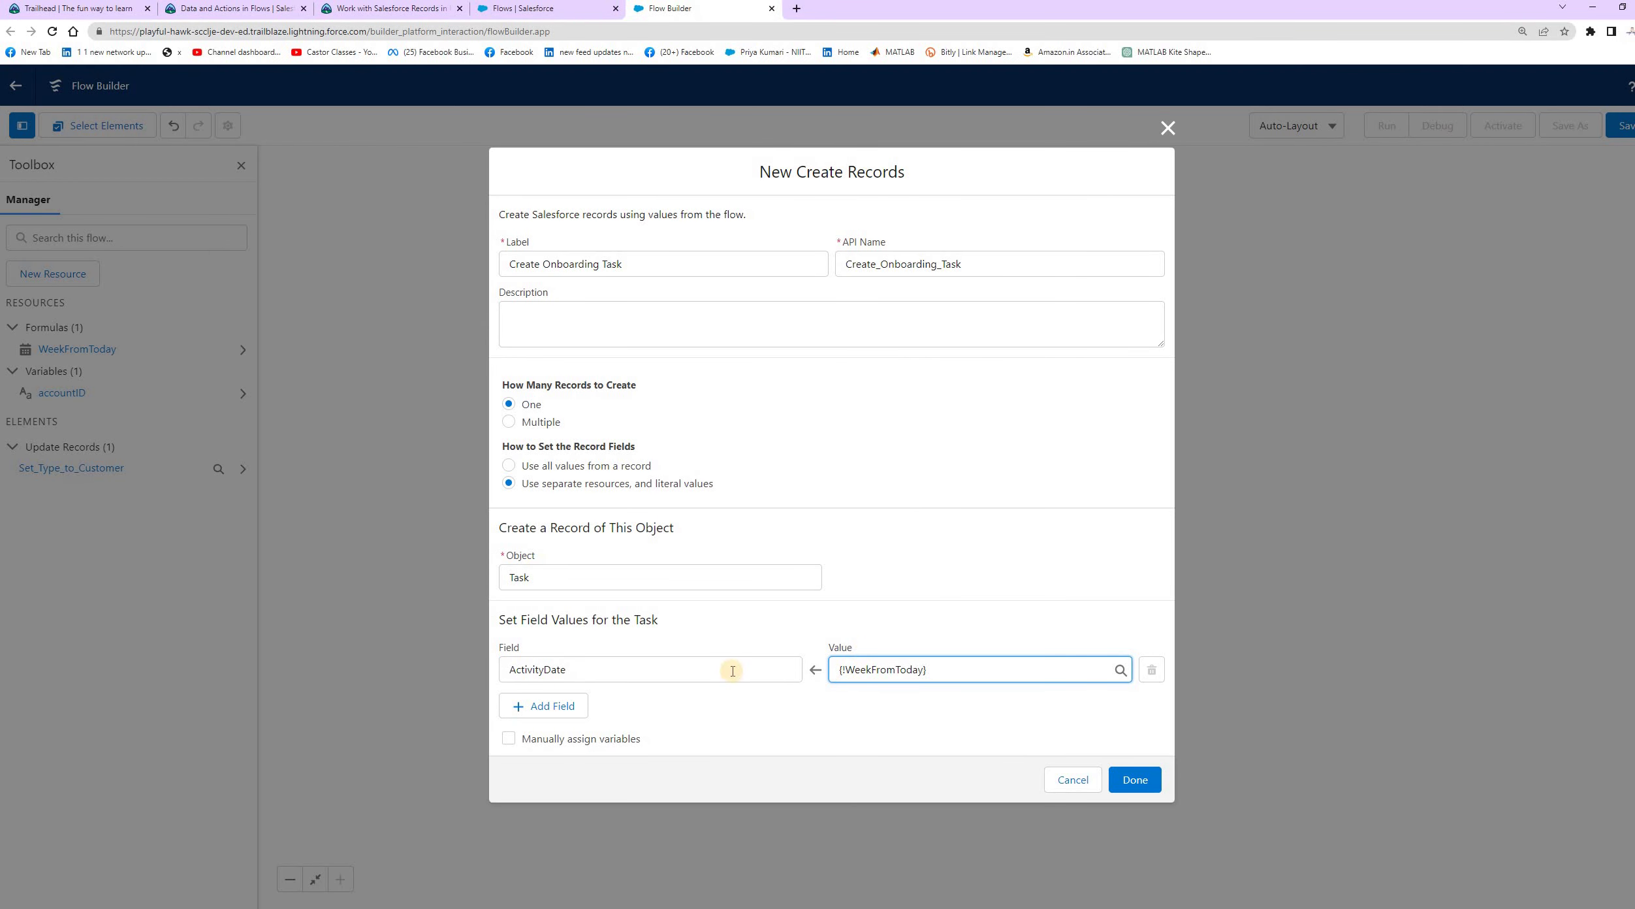
# Check the next required field in the challenge and add a Priority field with the value High to the task.
pyautogui.click(429, 10)
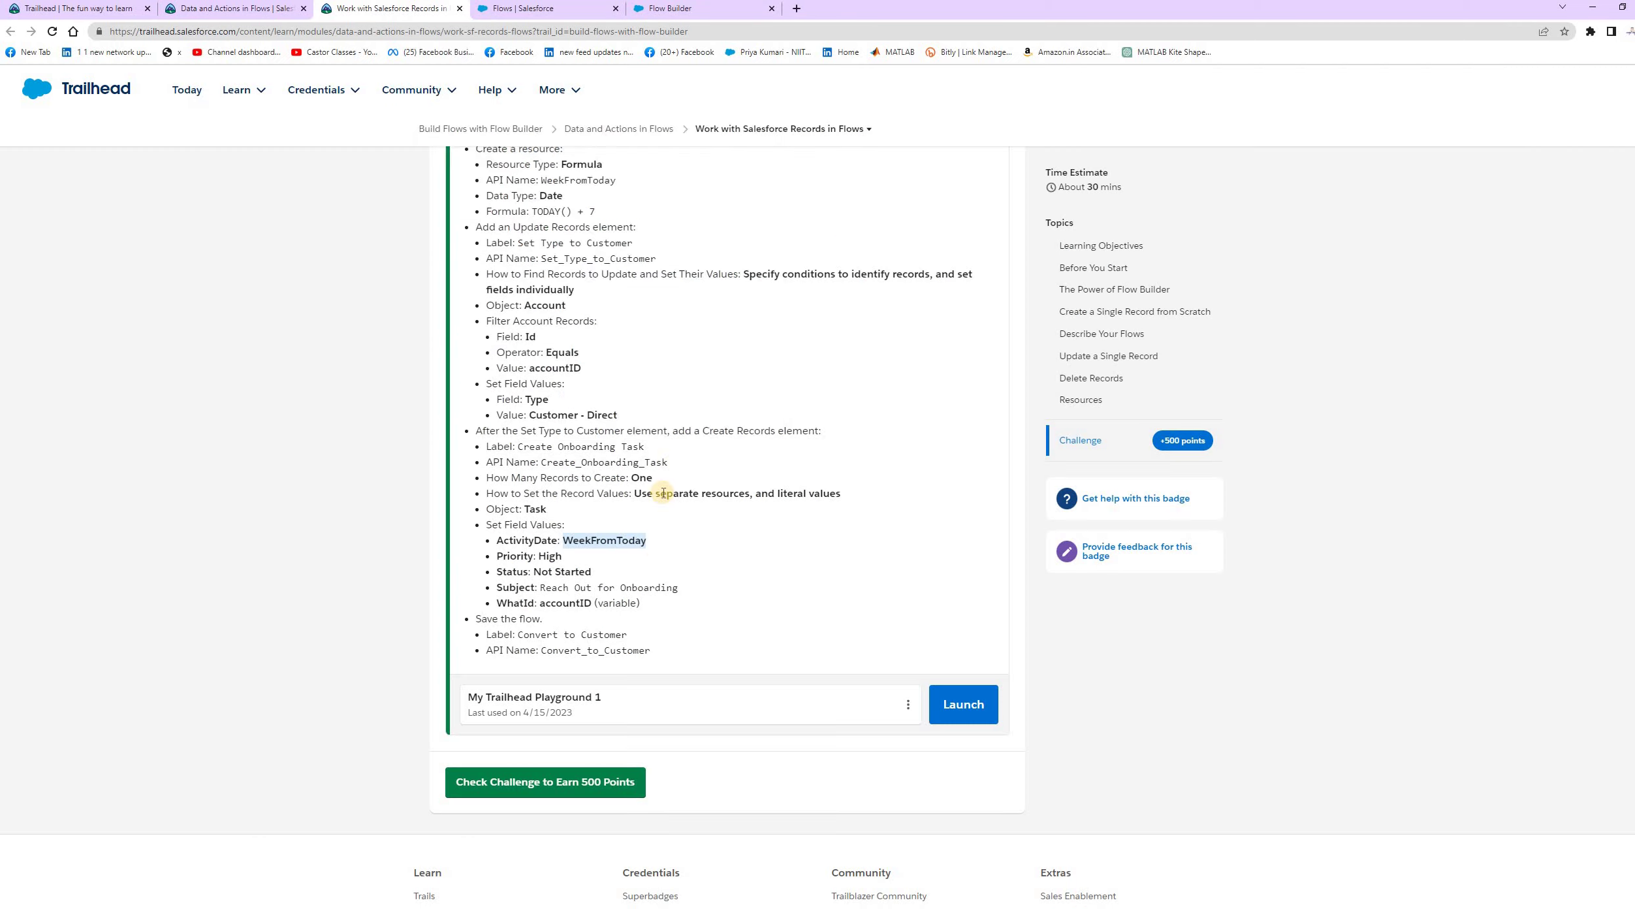
pyautogui.moveTo(491, 556); pyautogui.dragTo(536, 555)
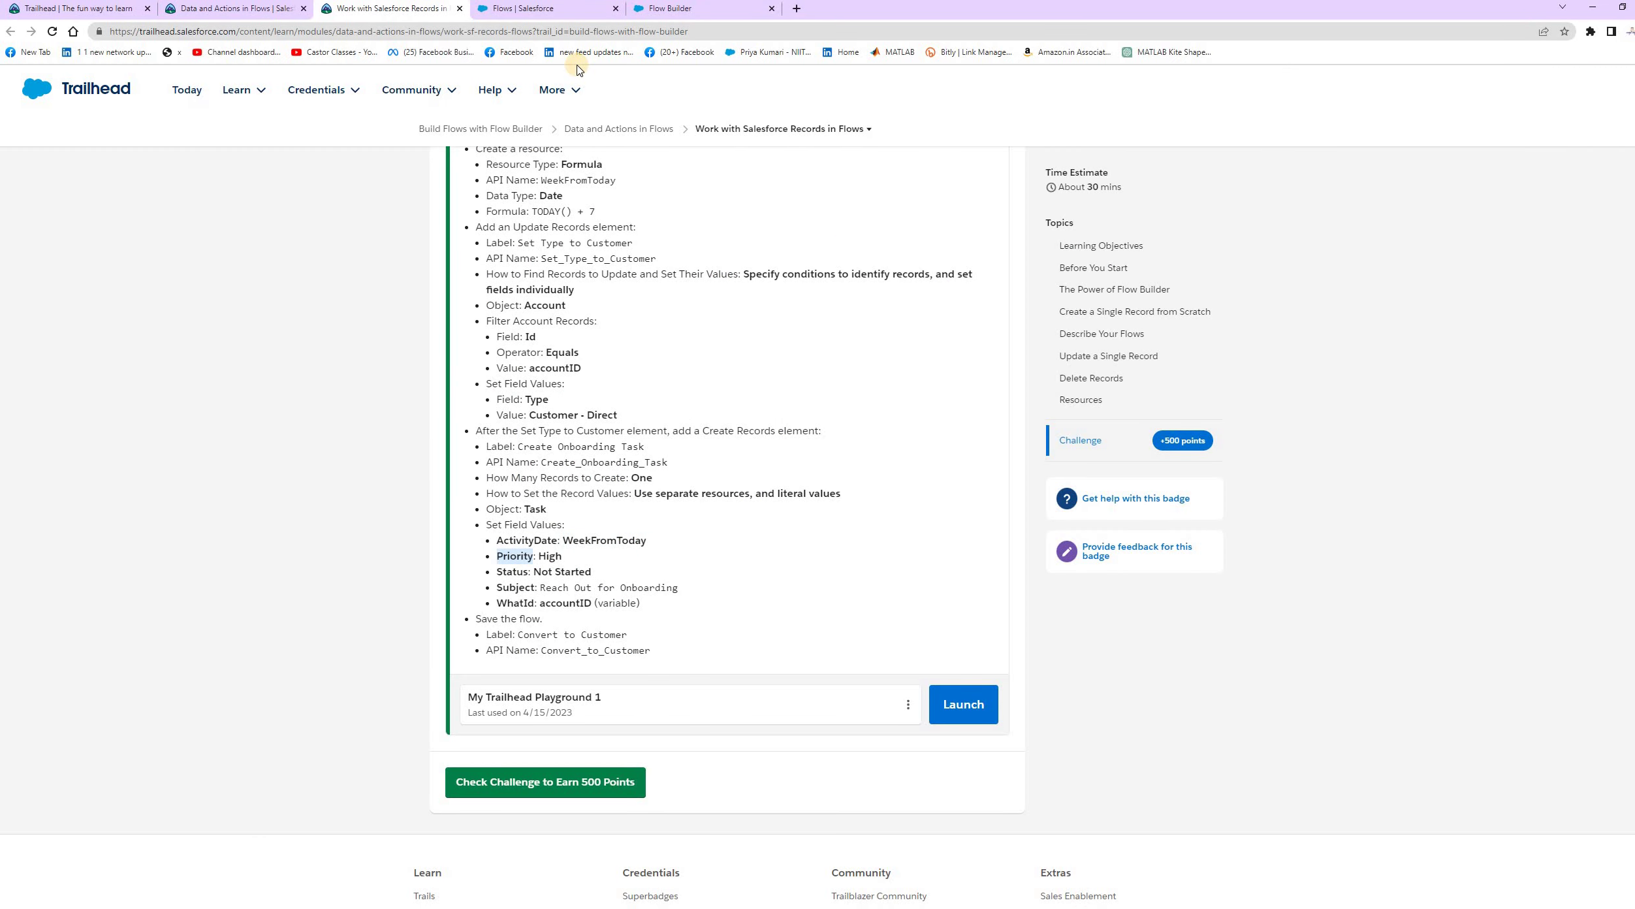
pyautogui.click(667, 9)
pyautogui.click(558, 705)
pyautogui.click(561, 697)
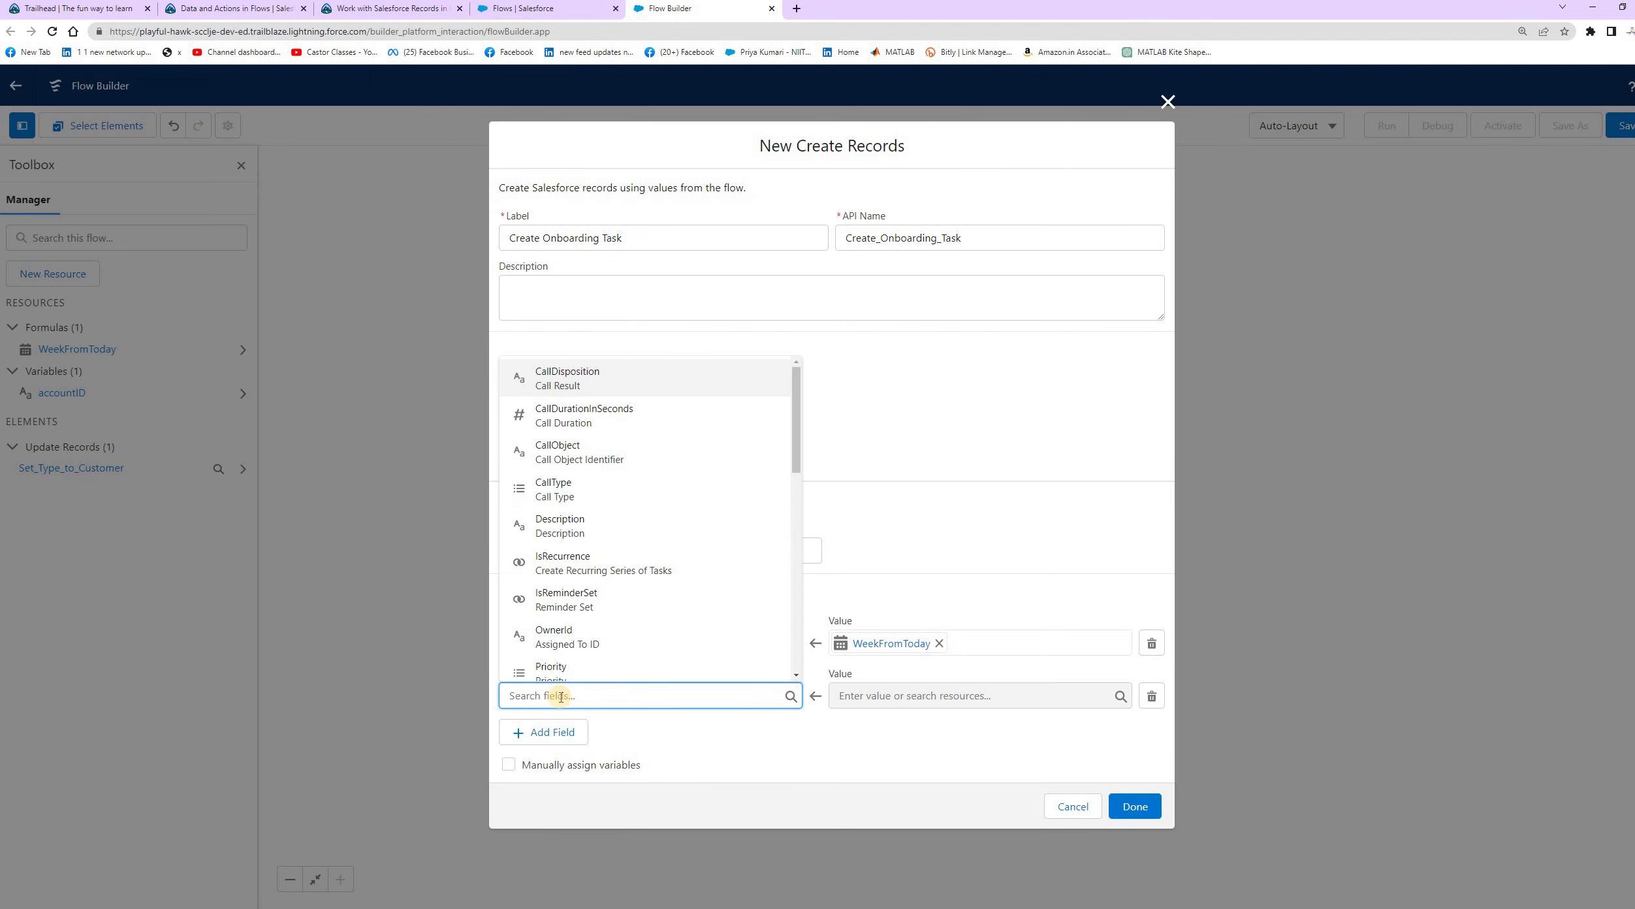
pyautogui.write('pr')
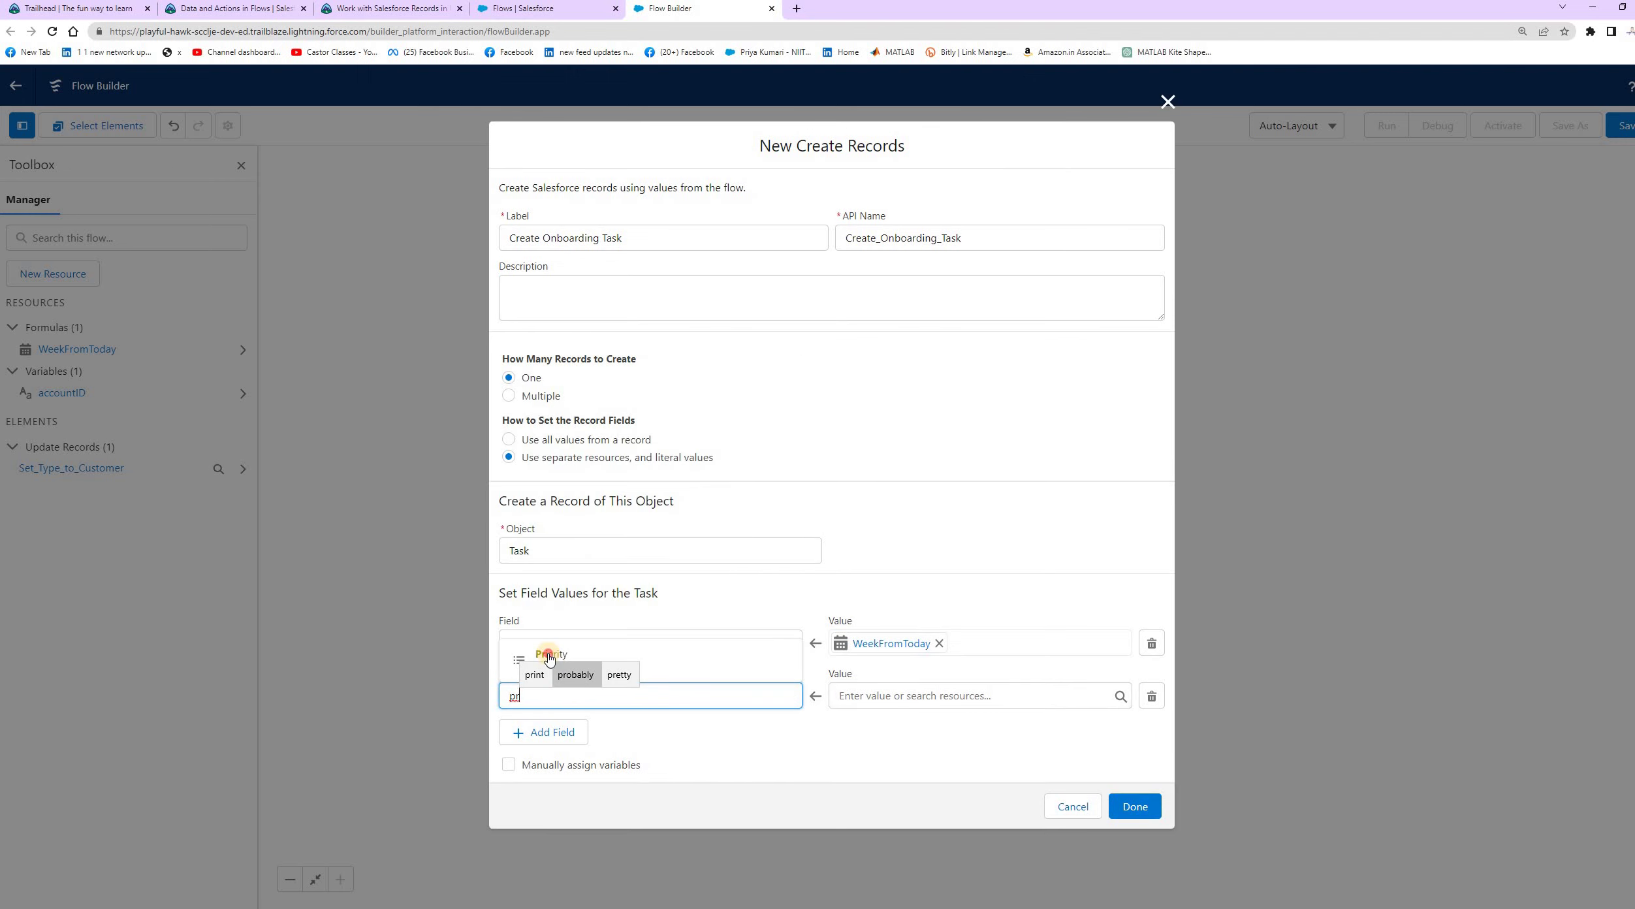
pyautogui.click(549, 655)
pyautogui.click(892, 700)
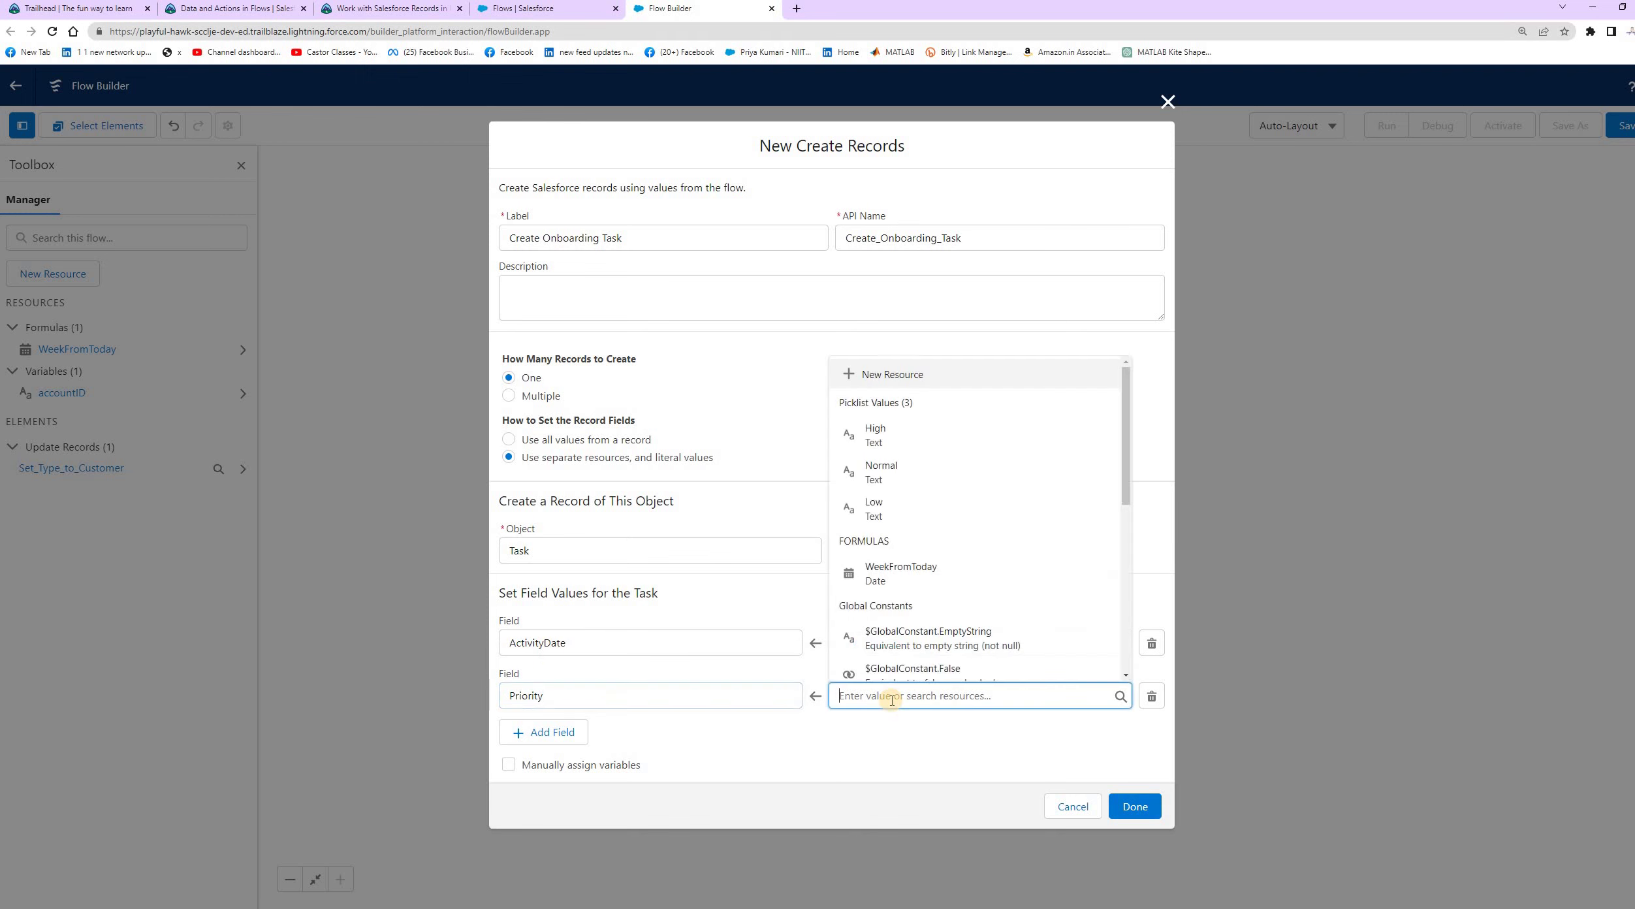
pyautogui.click(875, 433)
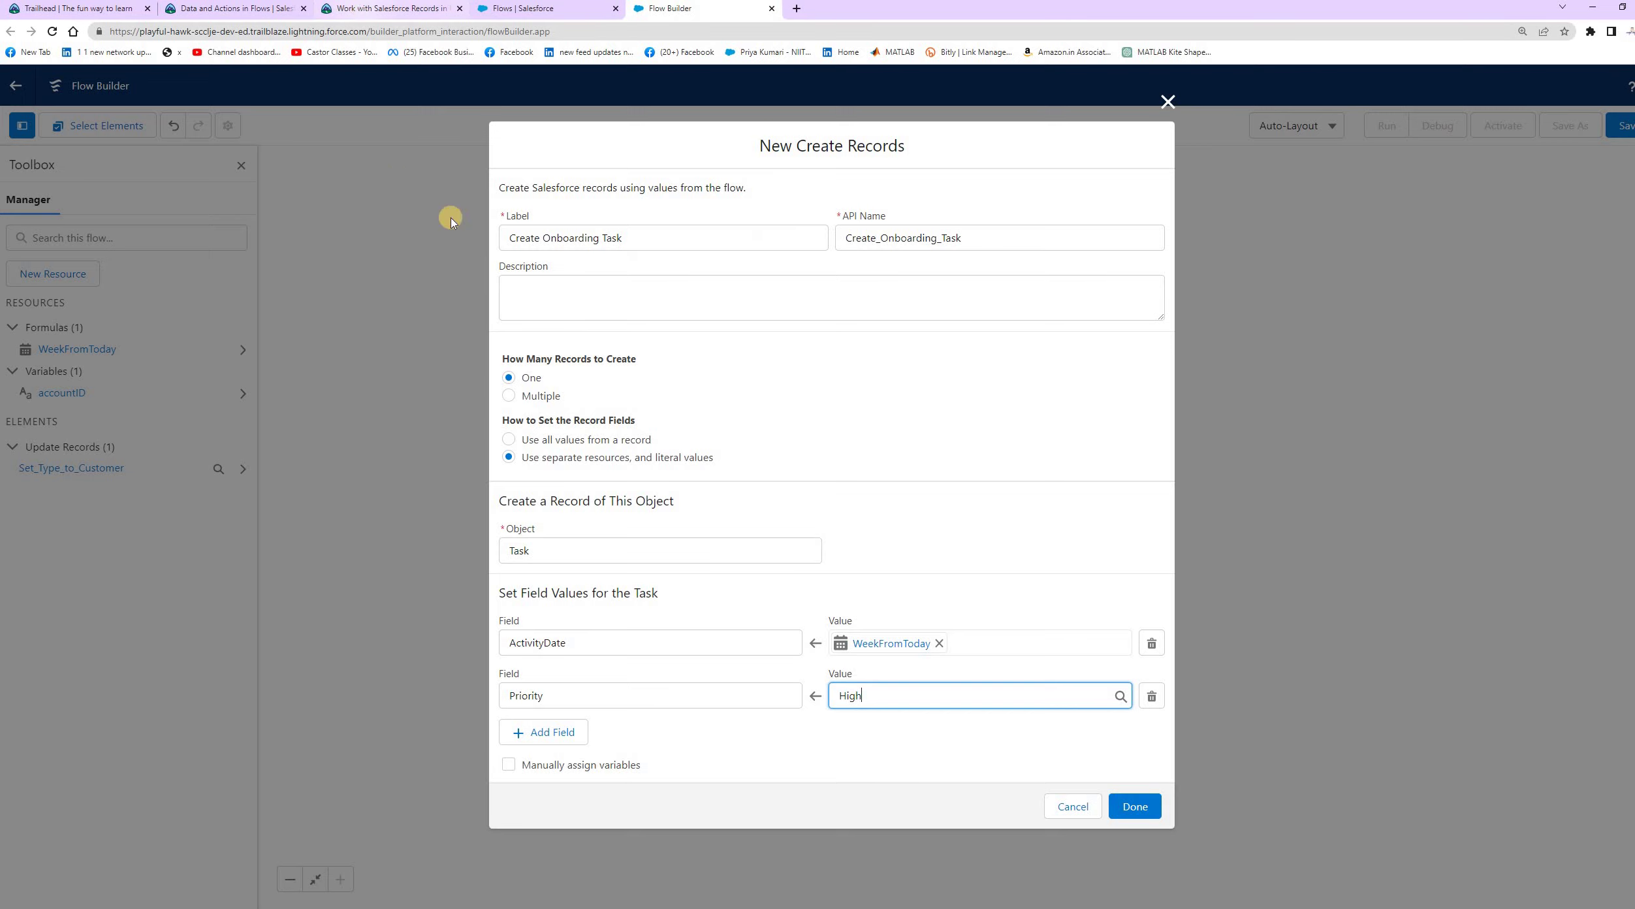
# Verify the Priority requirement in the challenge and add the next field, Status, with the value Not Started.
pyautogui.click(363, 10)
pyautogui.click(502, 550)
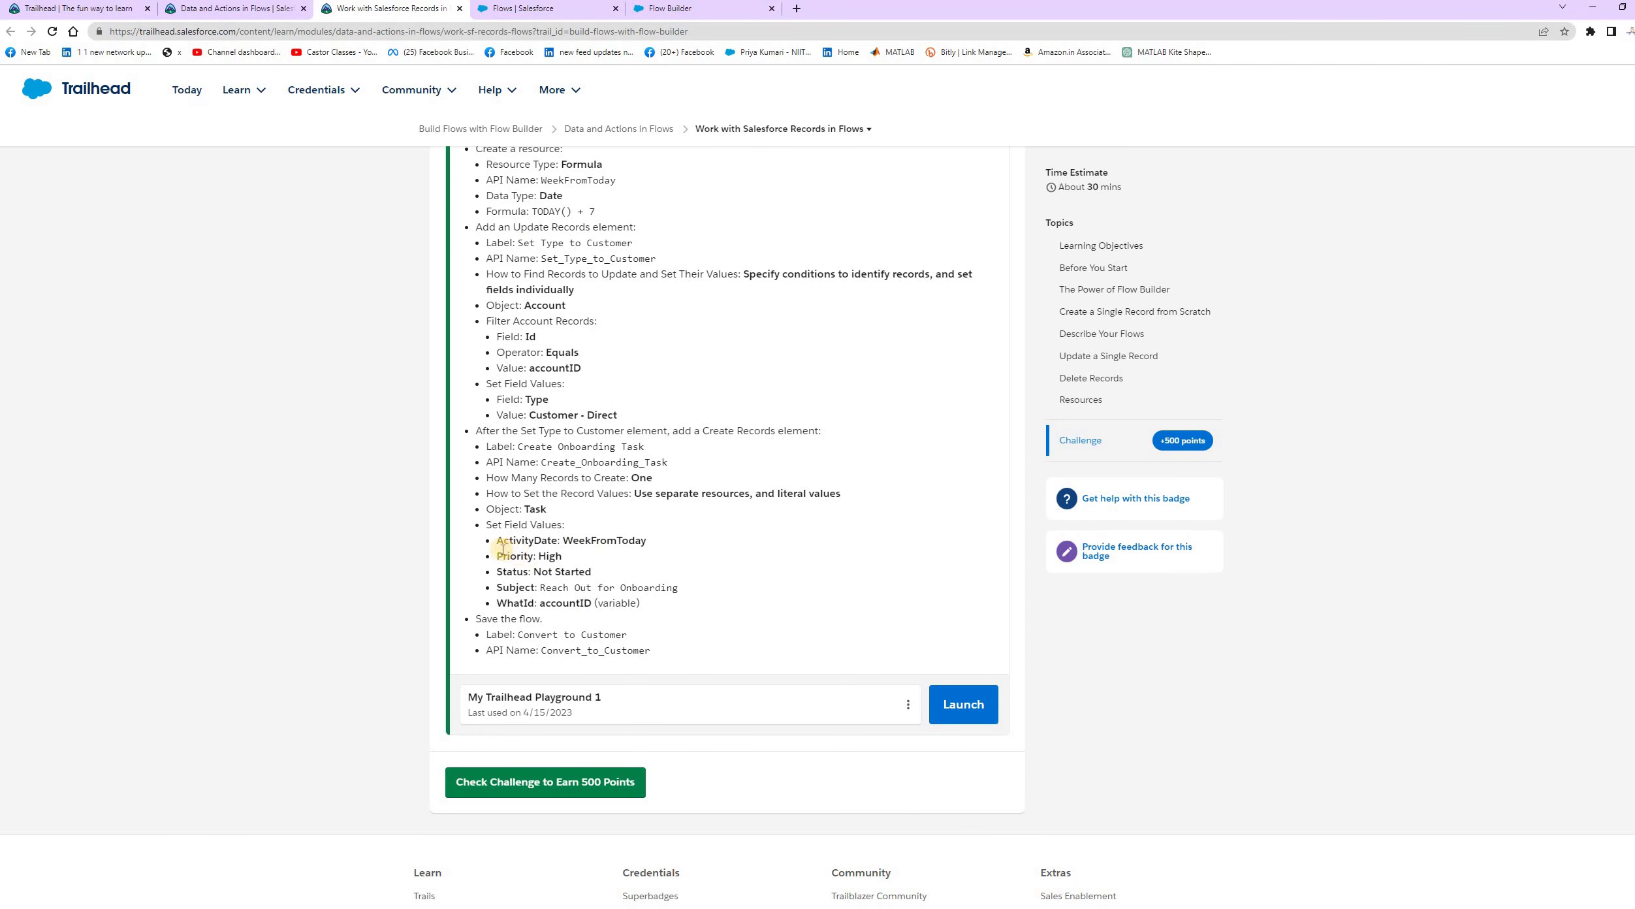
pyautogui.moveTo(499, 555); pyautogui.dragTo(576, 559)
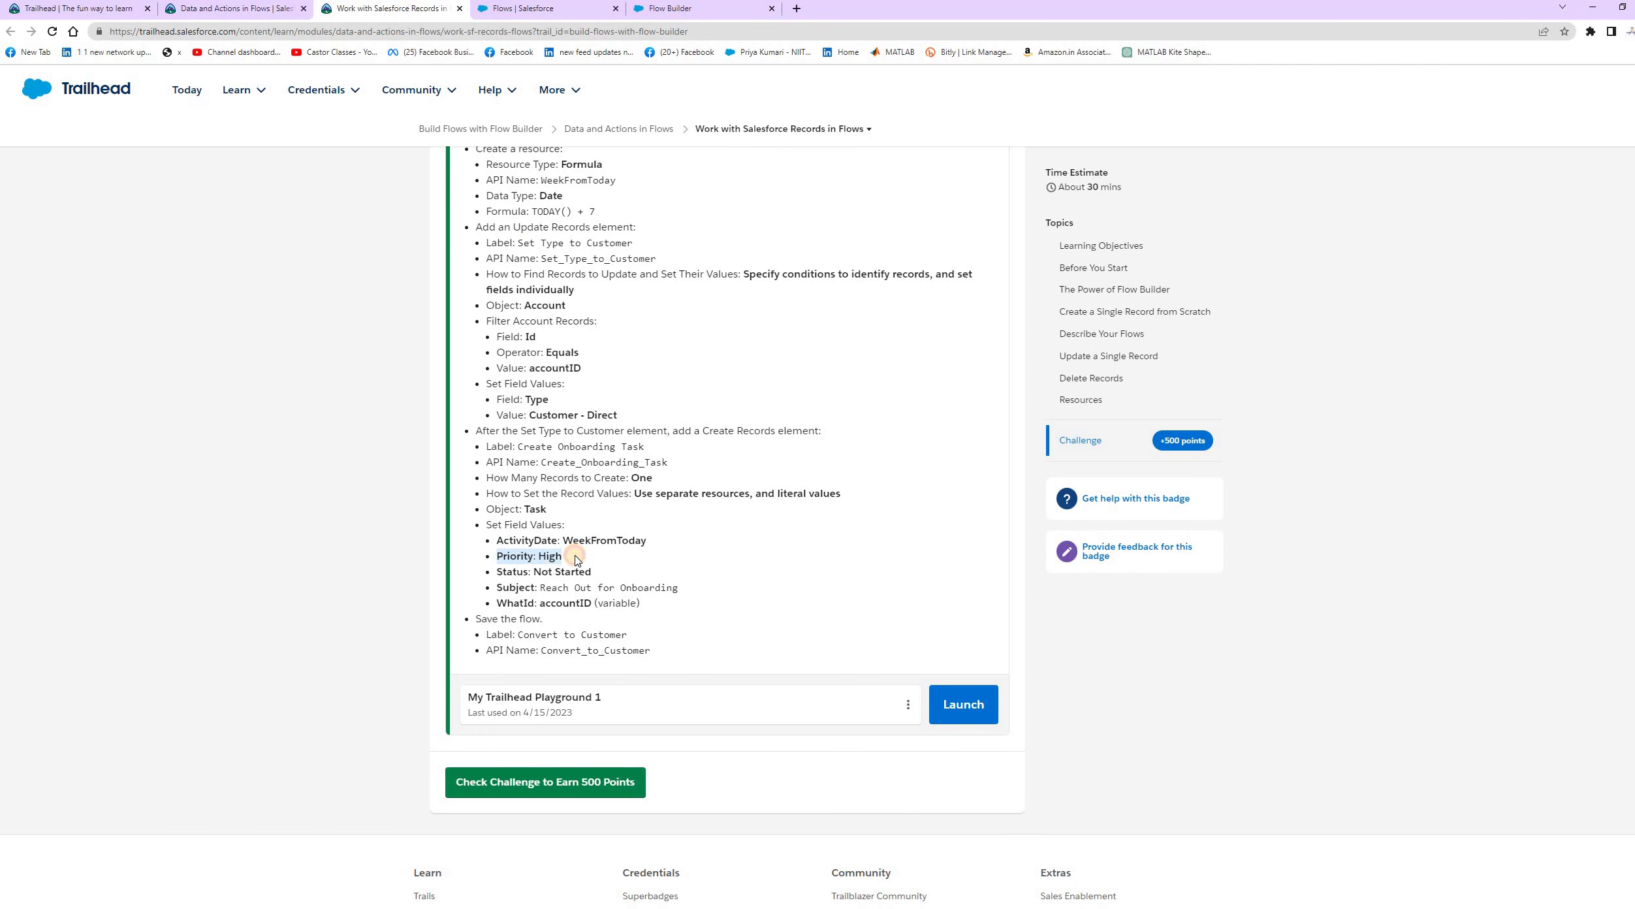
pyautogui.click(495, 575)
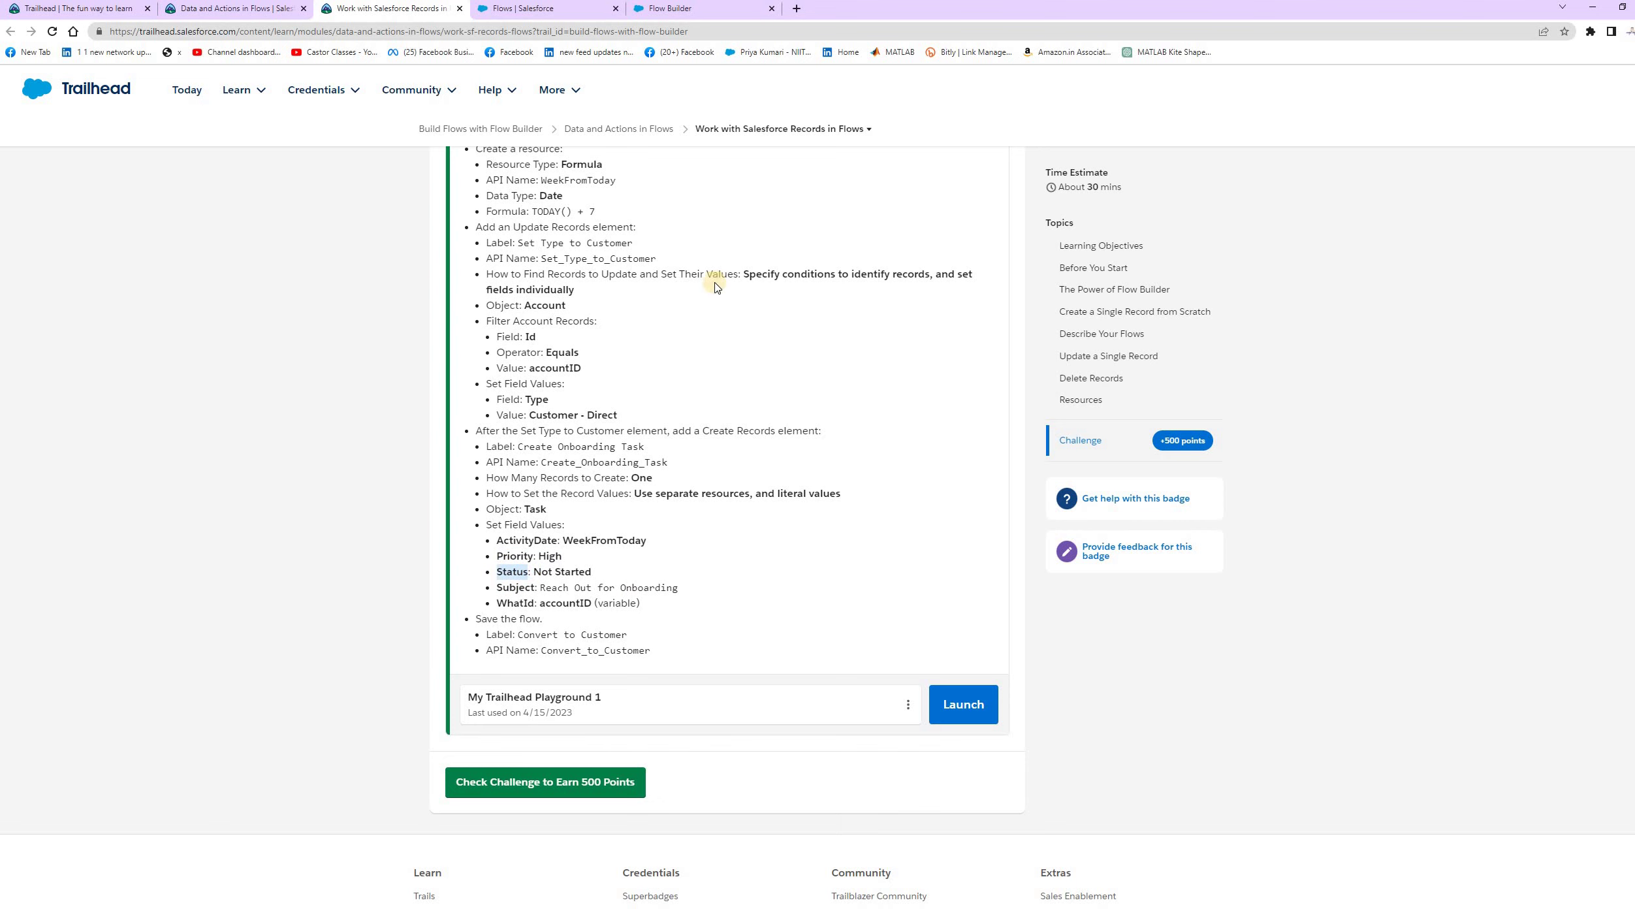
pyautogui.click(729, 11)
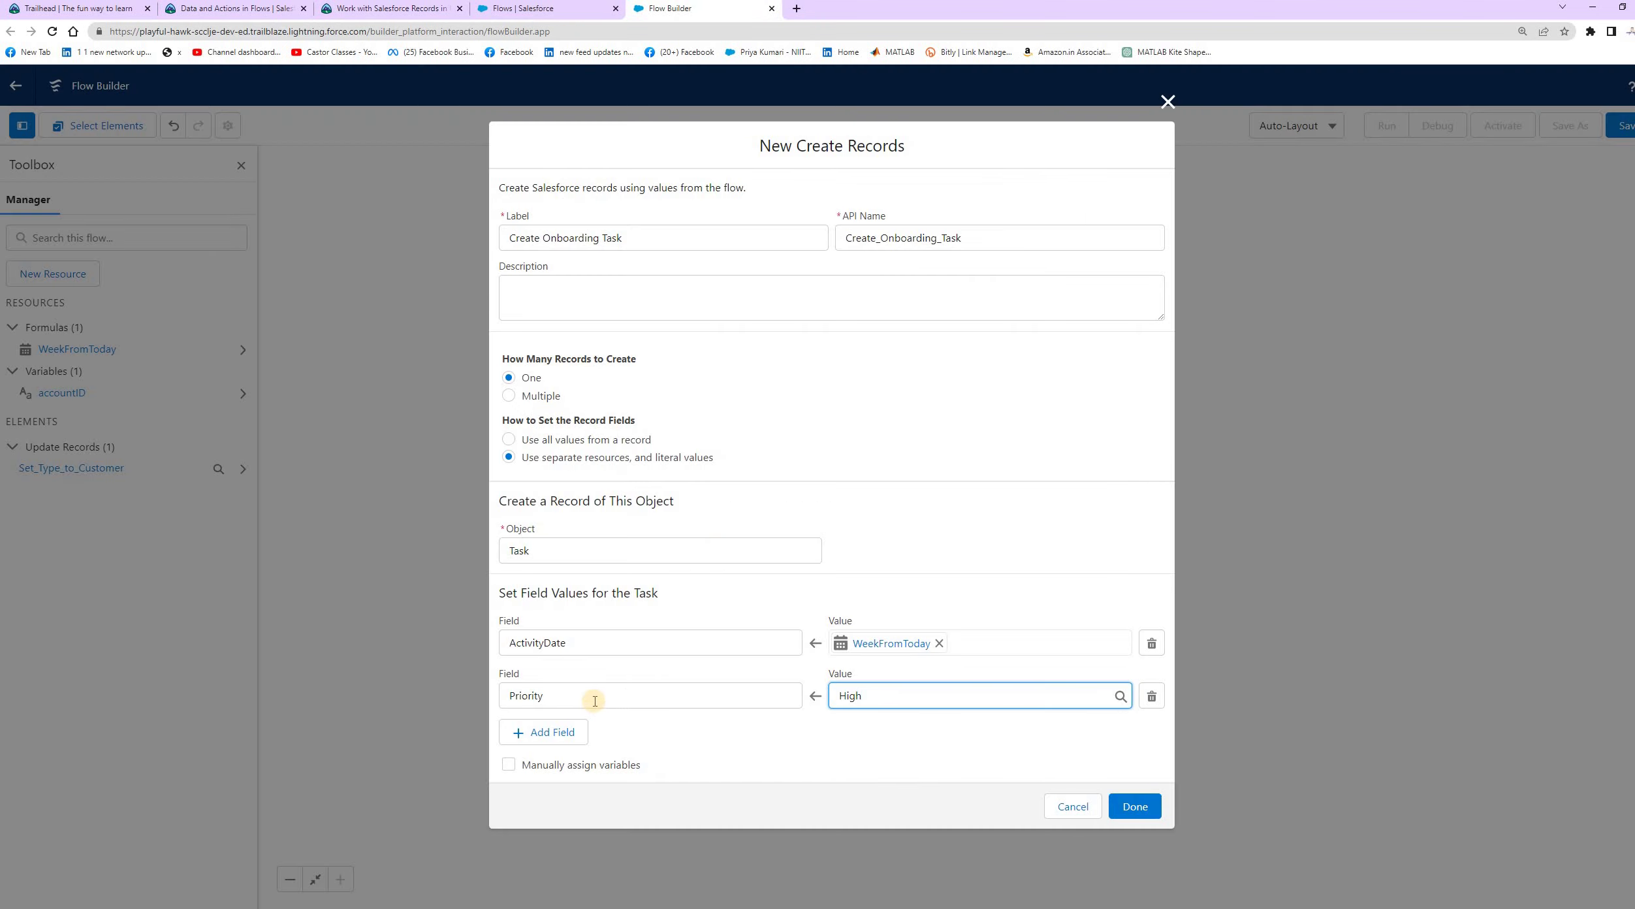
pyautogui.click(555, 732)
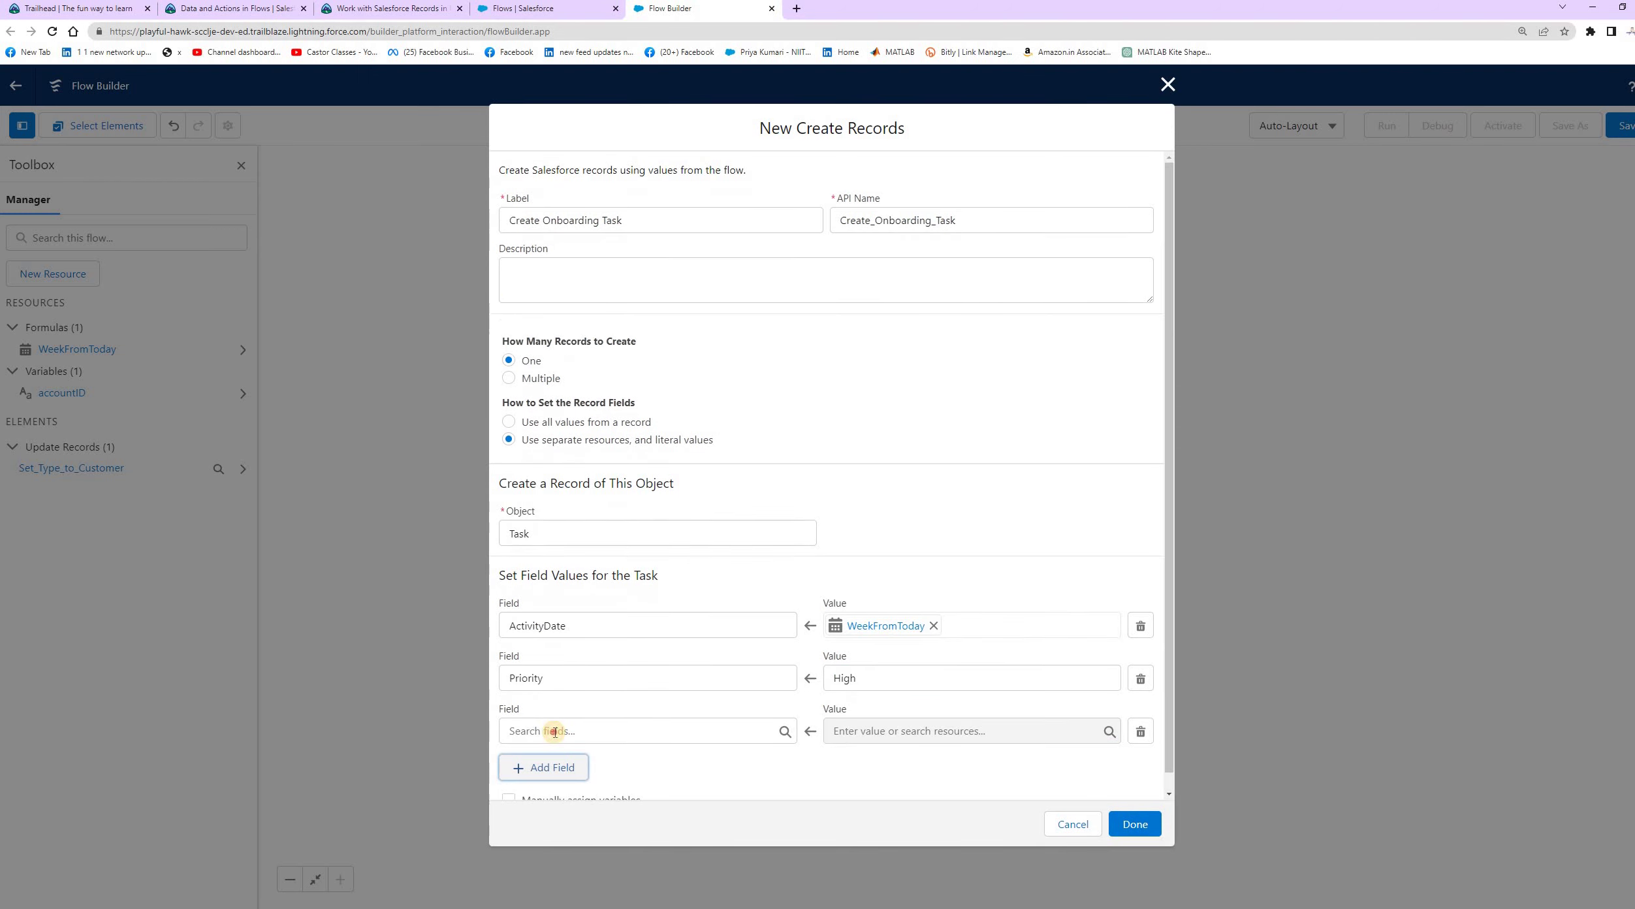
pyautogui.click(556, 732)
pyautogui.write('st')
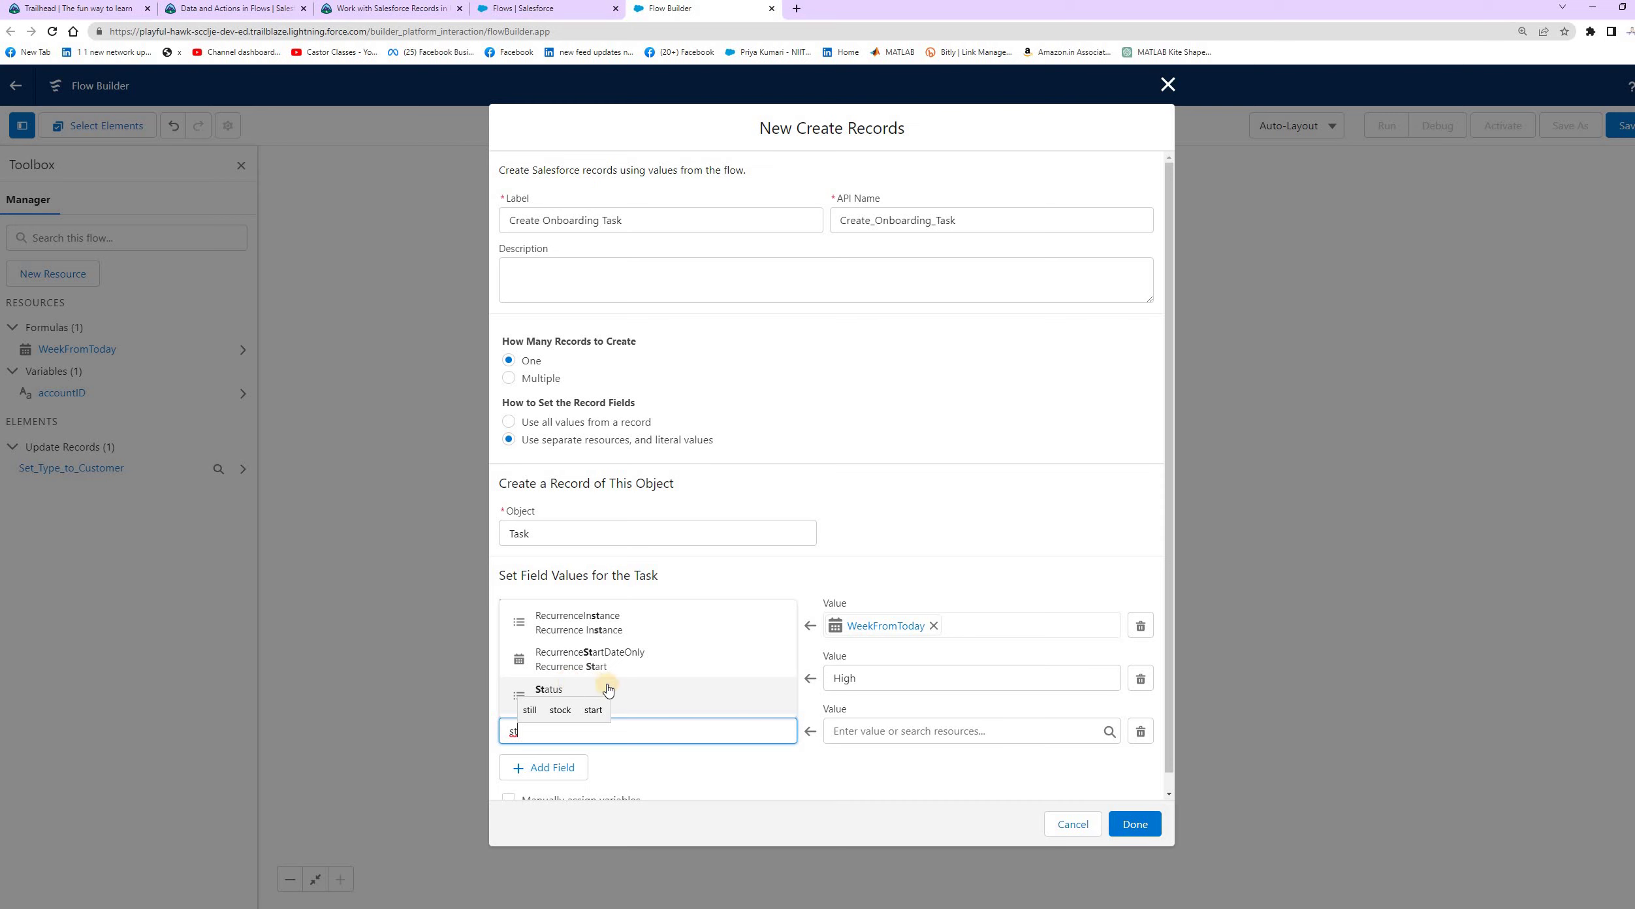
pyautogui.click(579, 687)
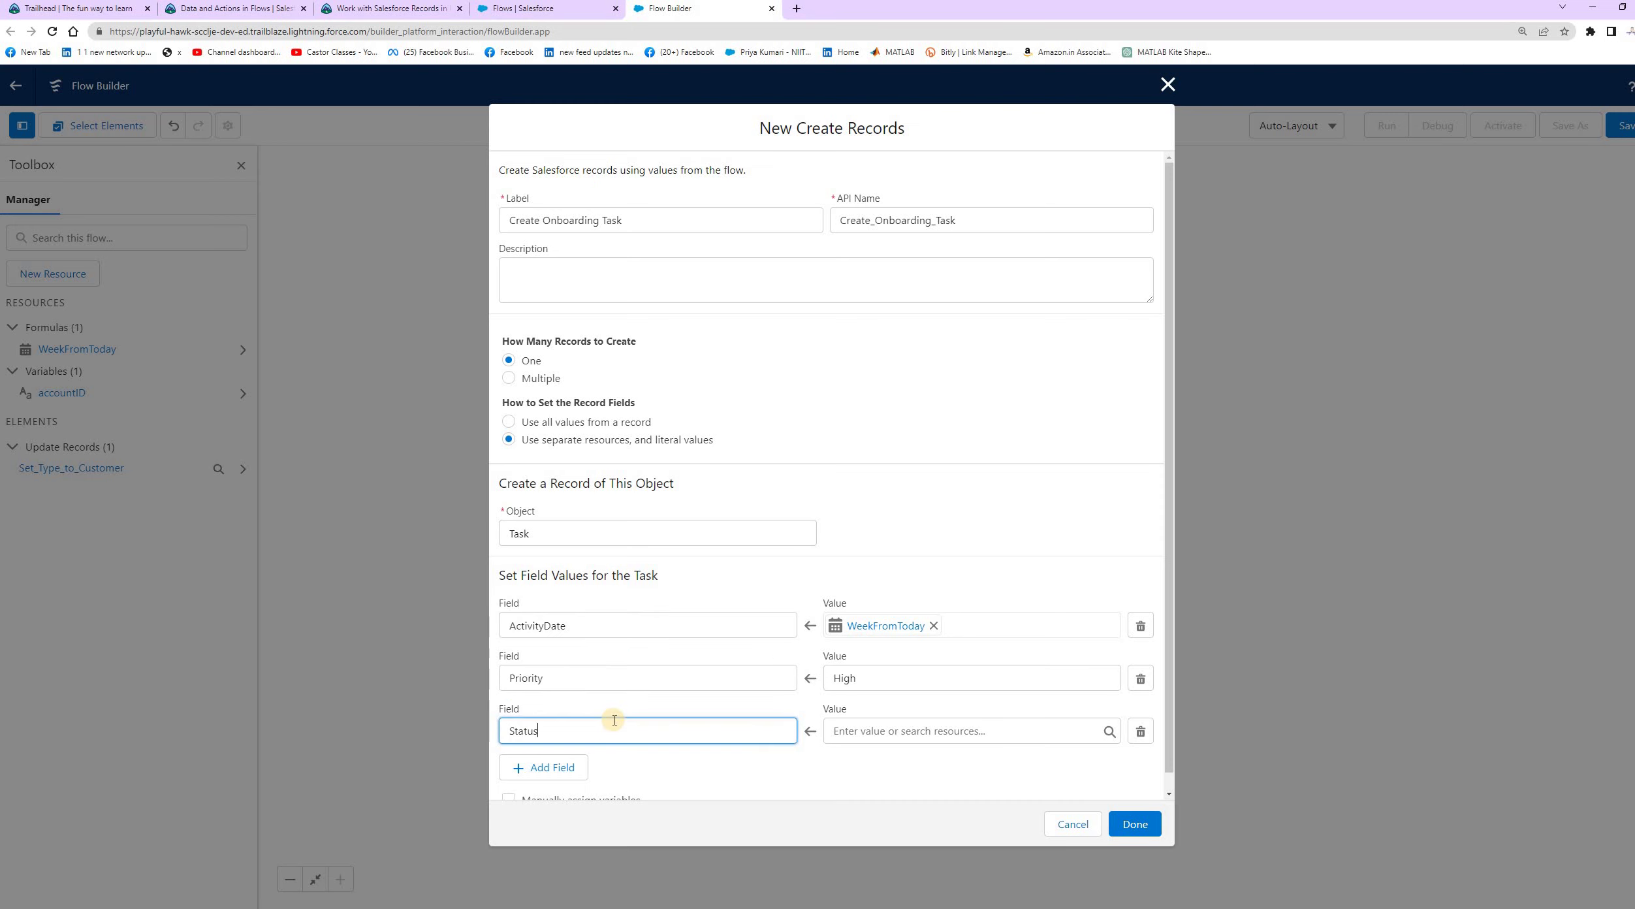
pyautogui.click(856, 732)
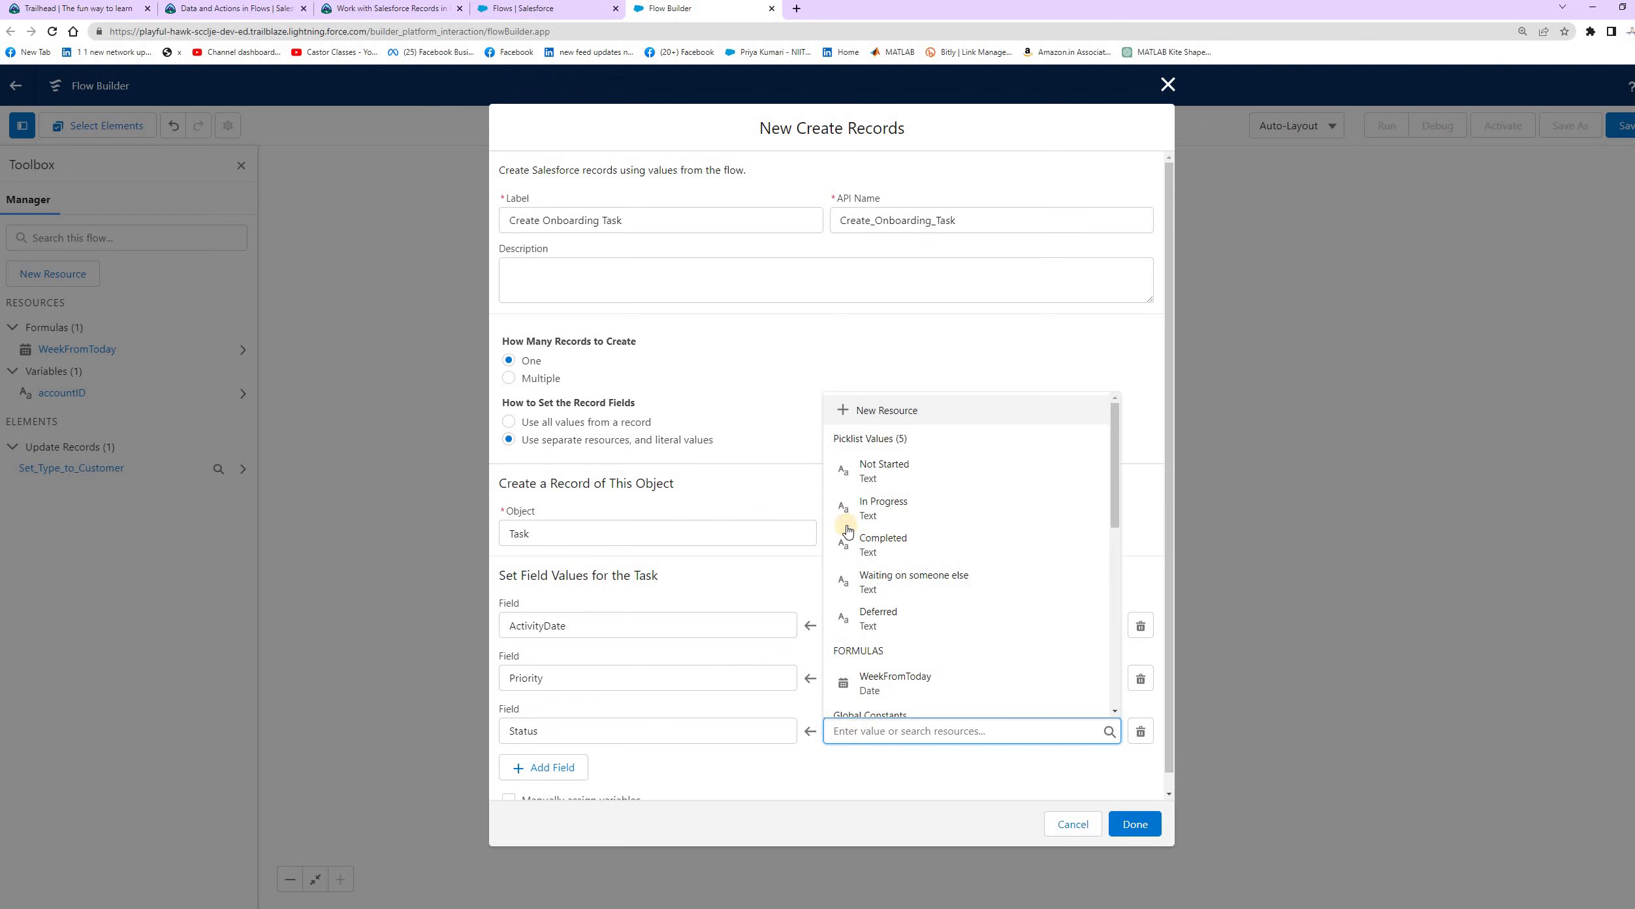
pyautogui.click(881, 471)
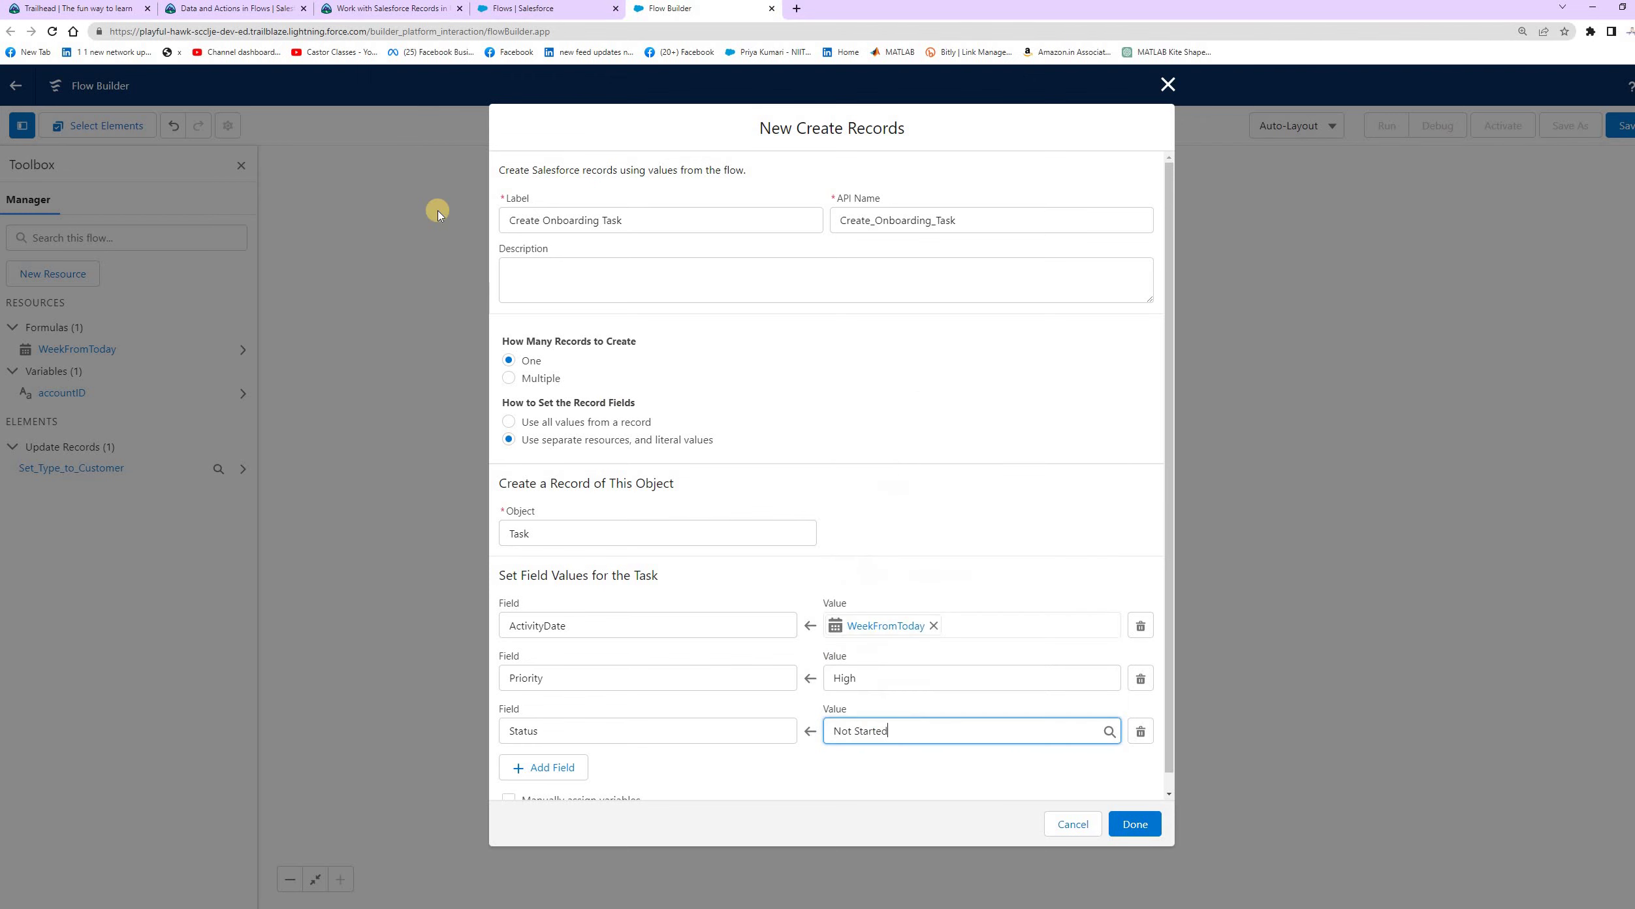
# Check the challenge's next required field after Status and add a Subject field to the task's field values.
pyautogui.click(392, 8)
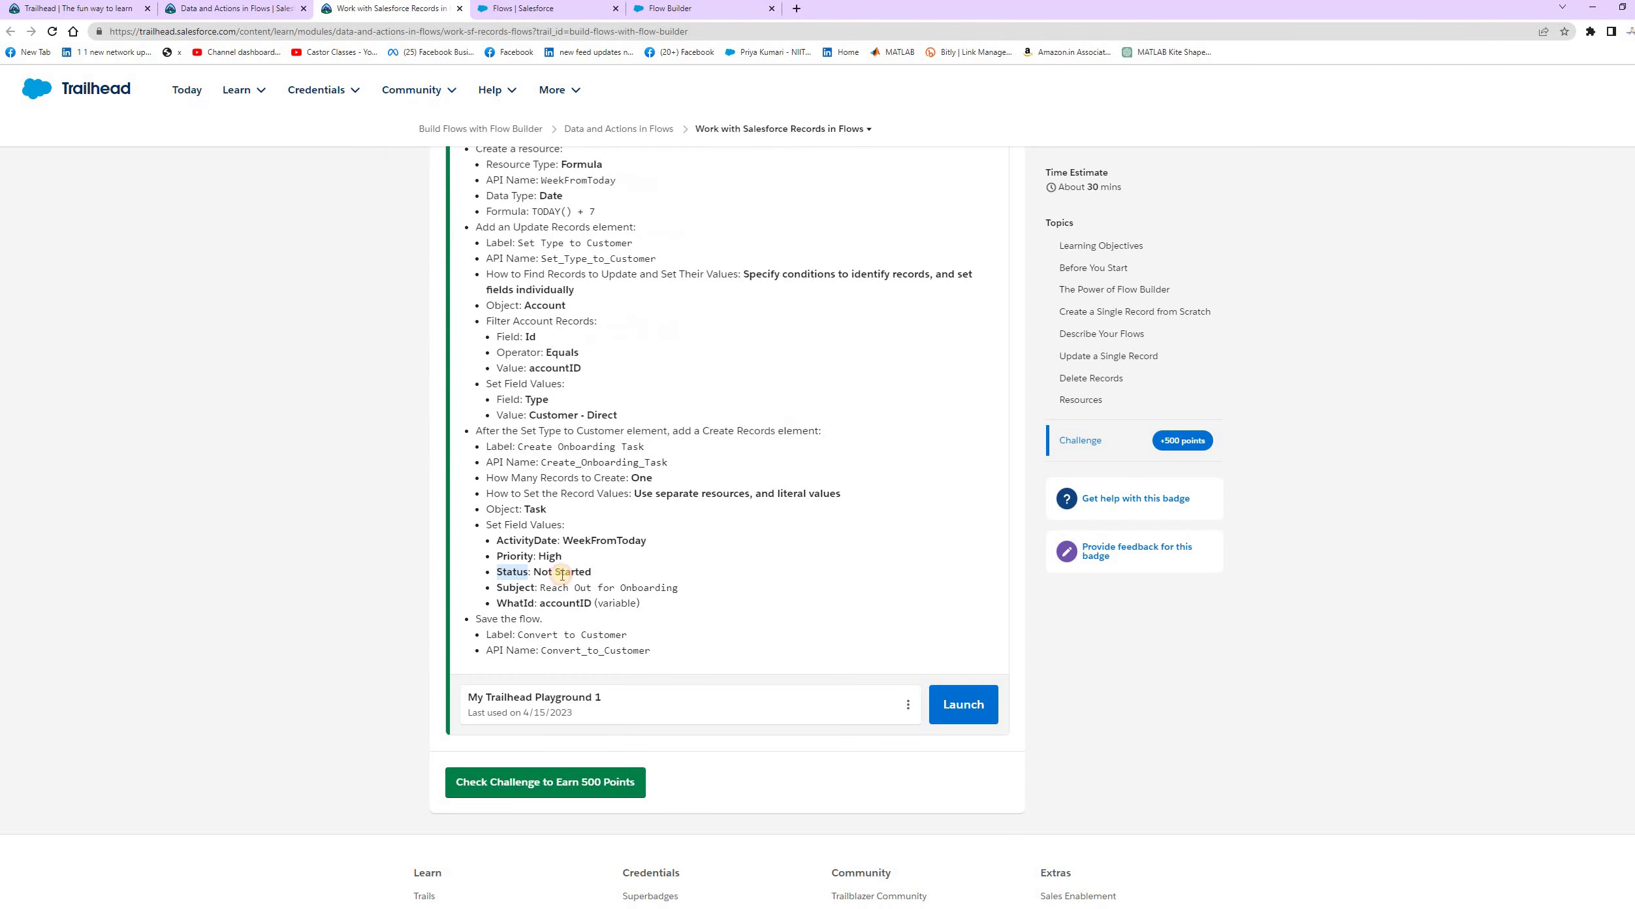
pyautogui.moveTo(496, 587); pyautogui.dragTo(534, 588)
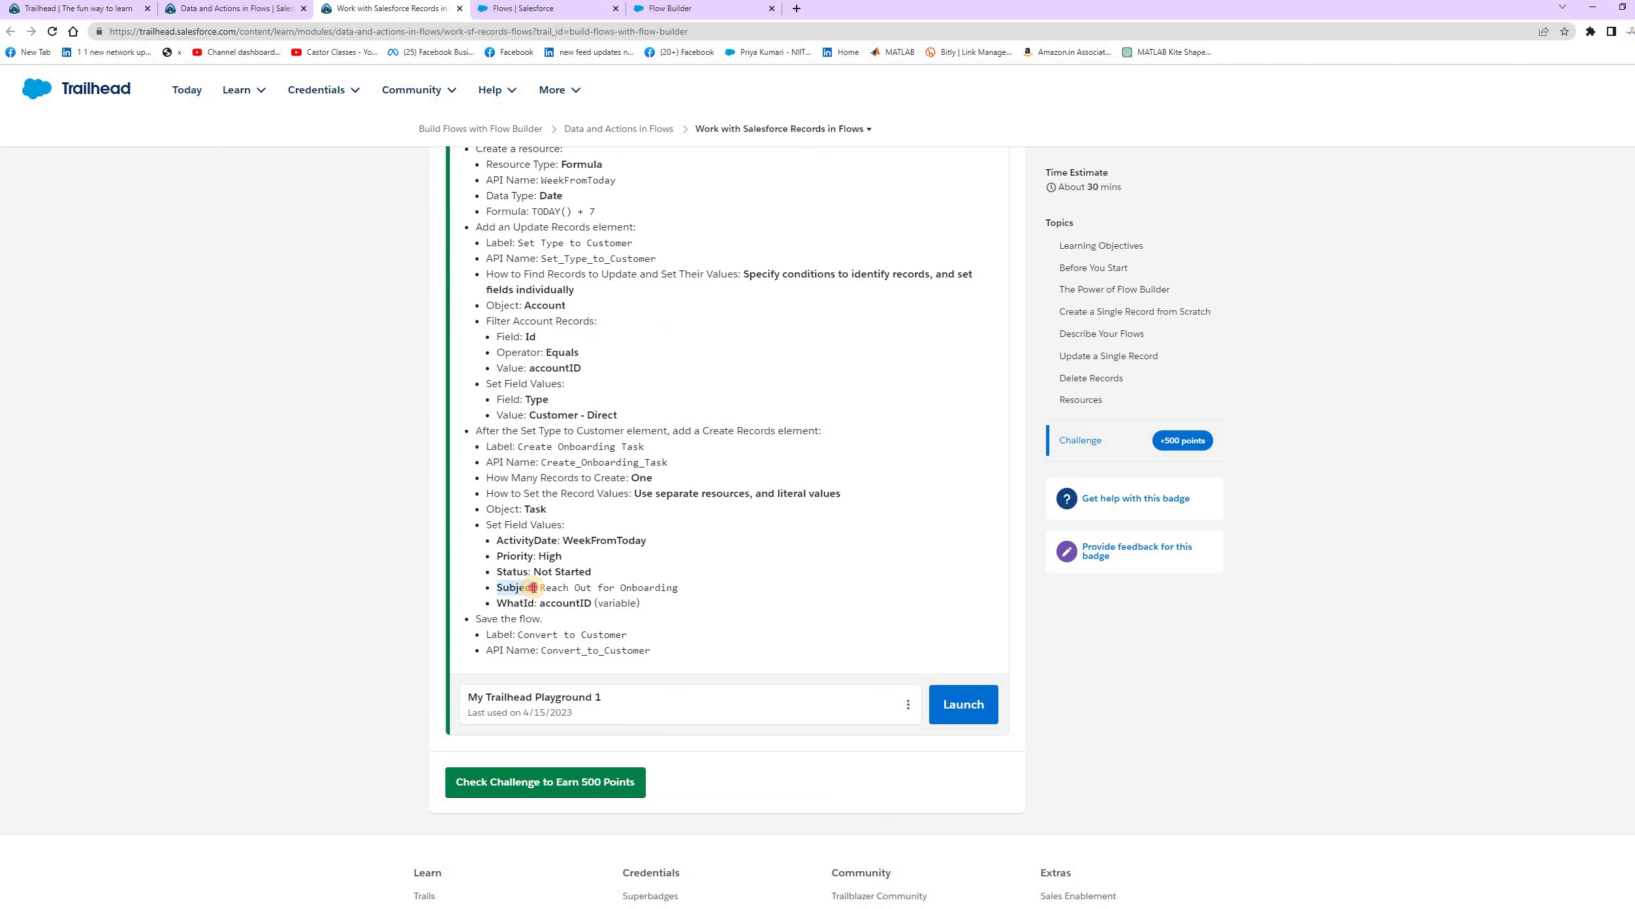
pyautogui.click(670, 9)
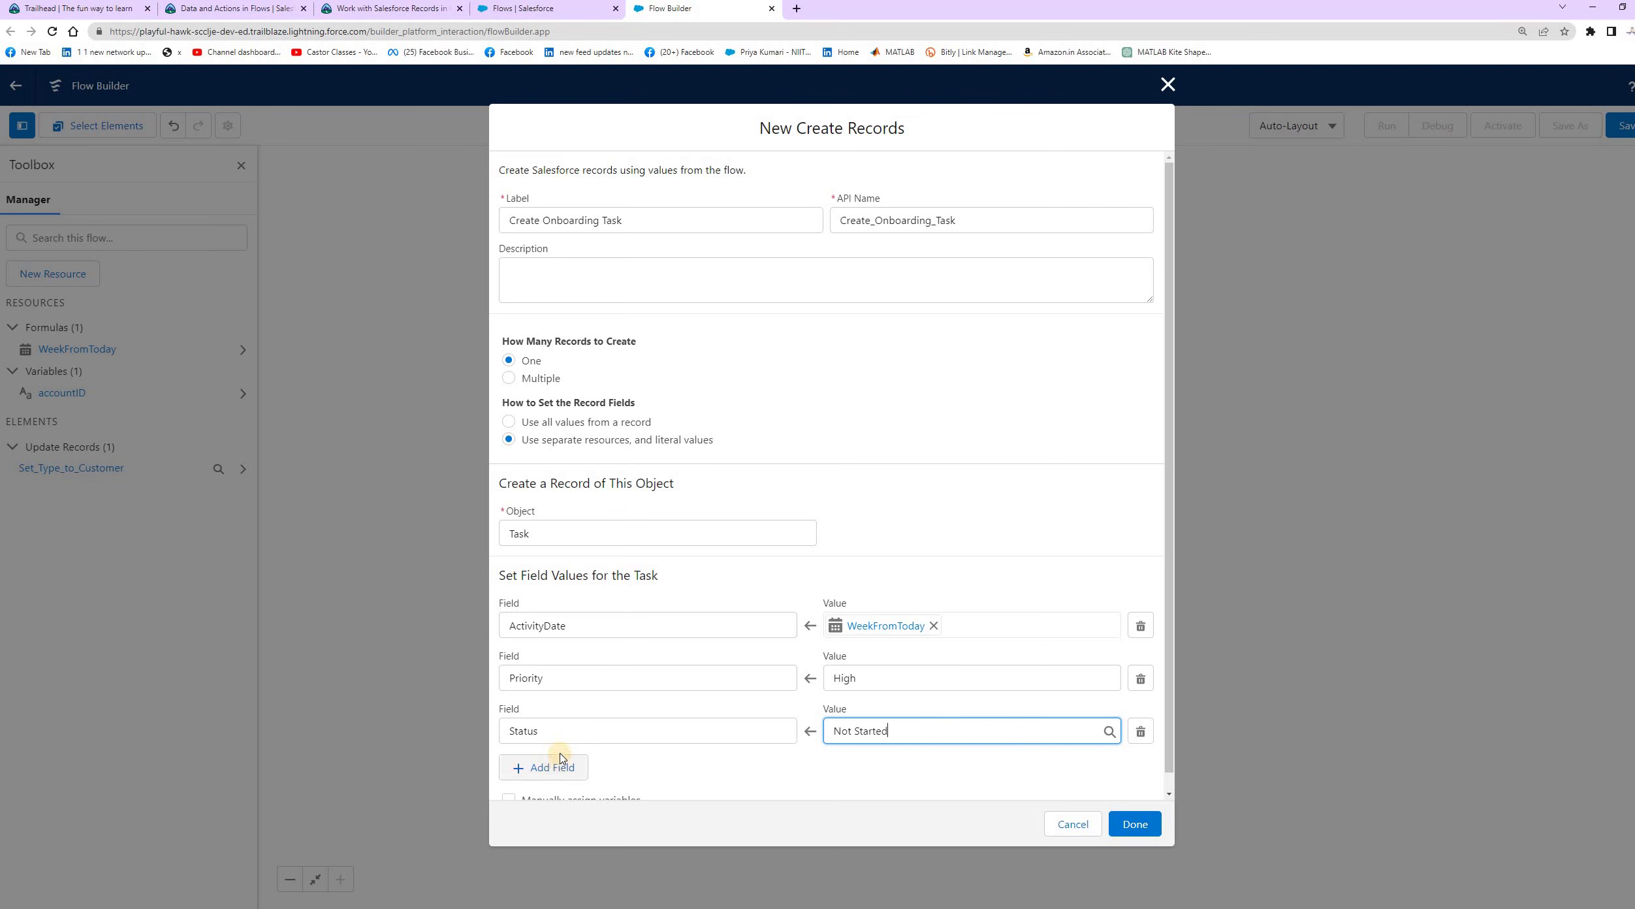
pyautogui.click(560, 761)
pyautogui.click(561, 783)
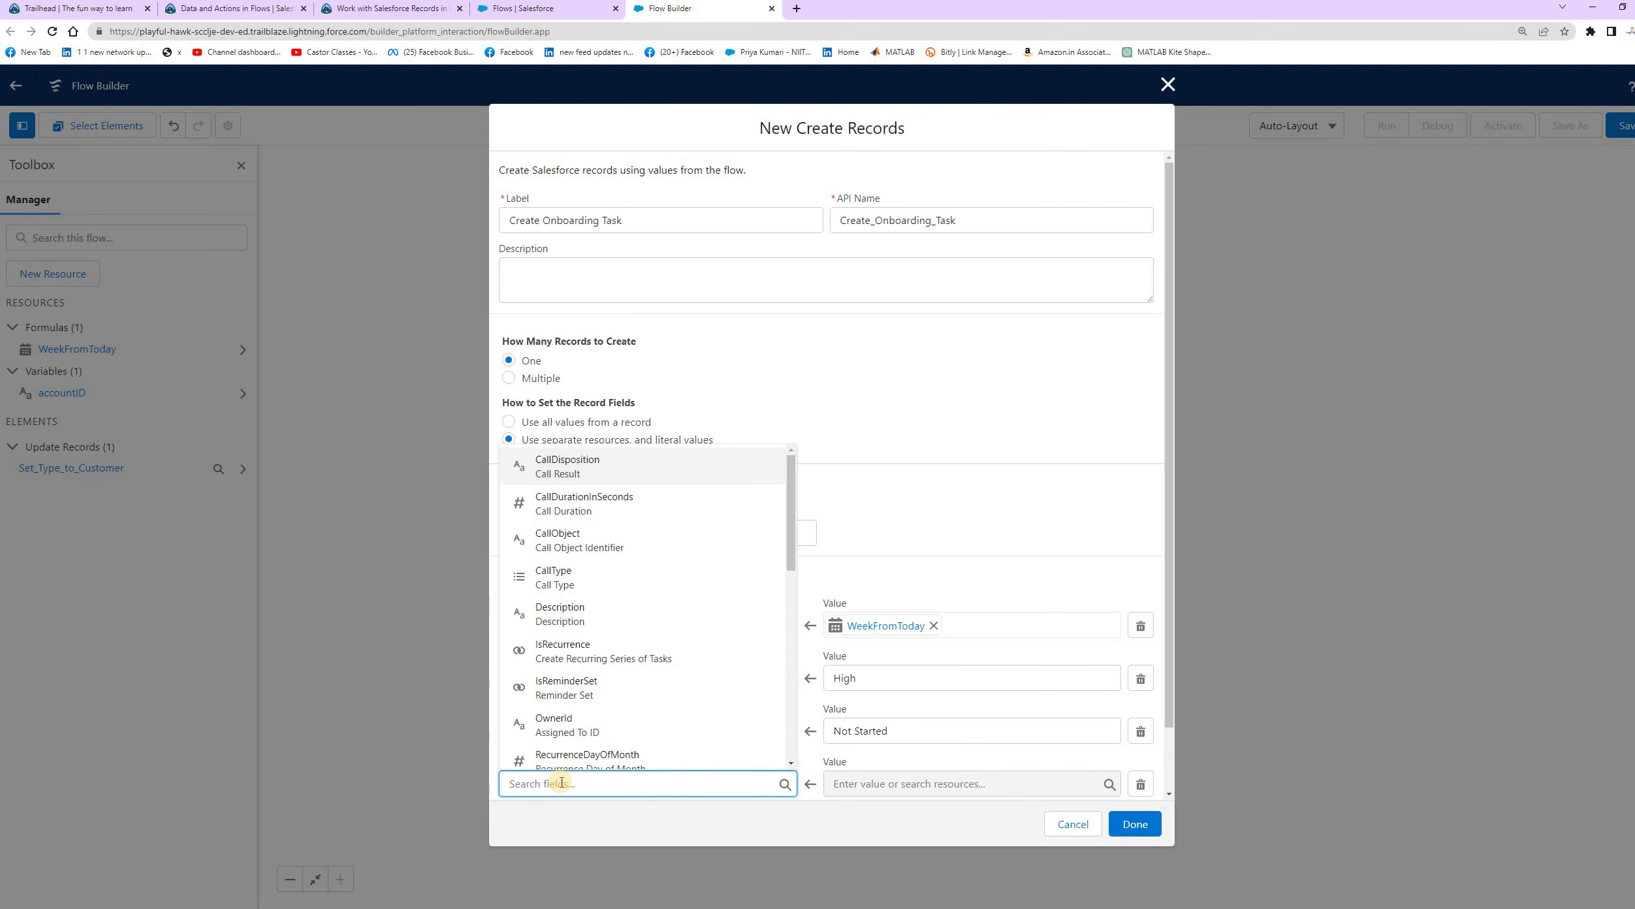
pyautogui.write('Sub')
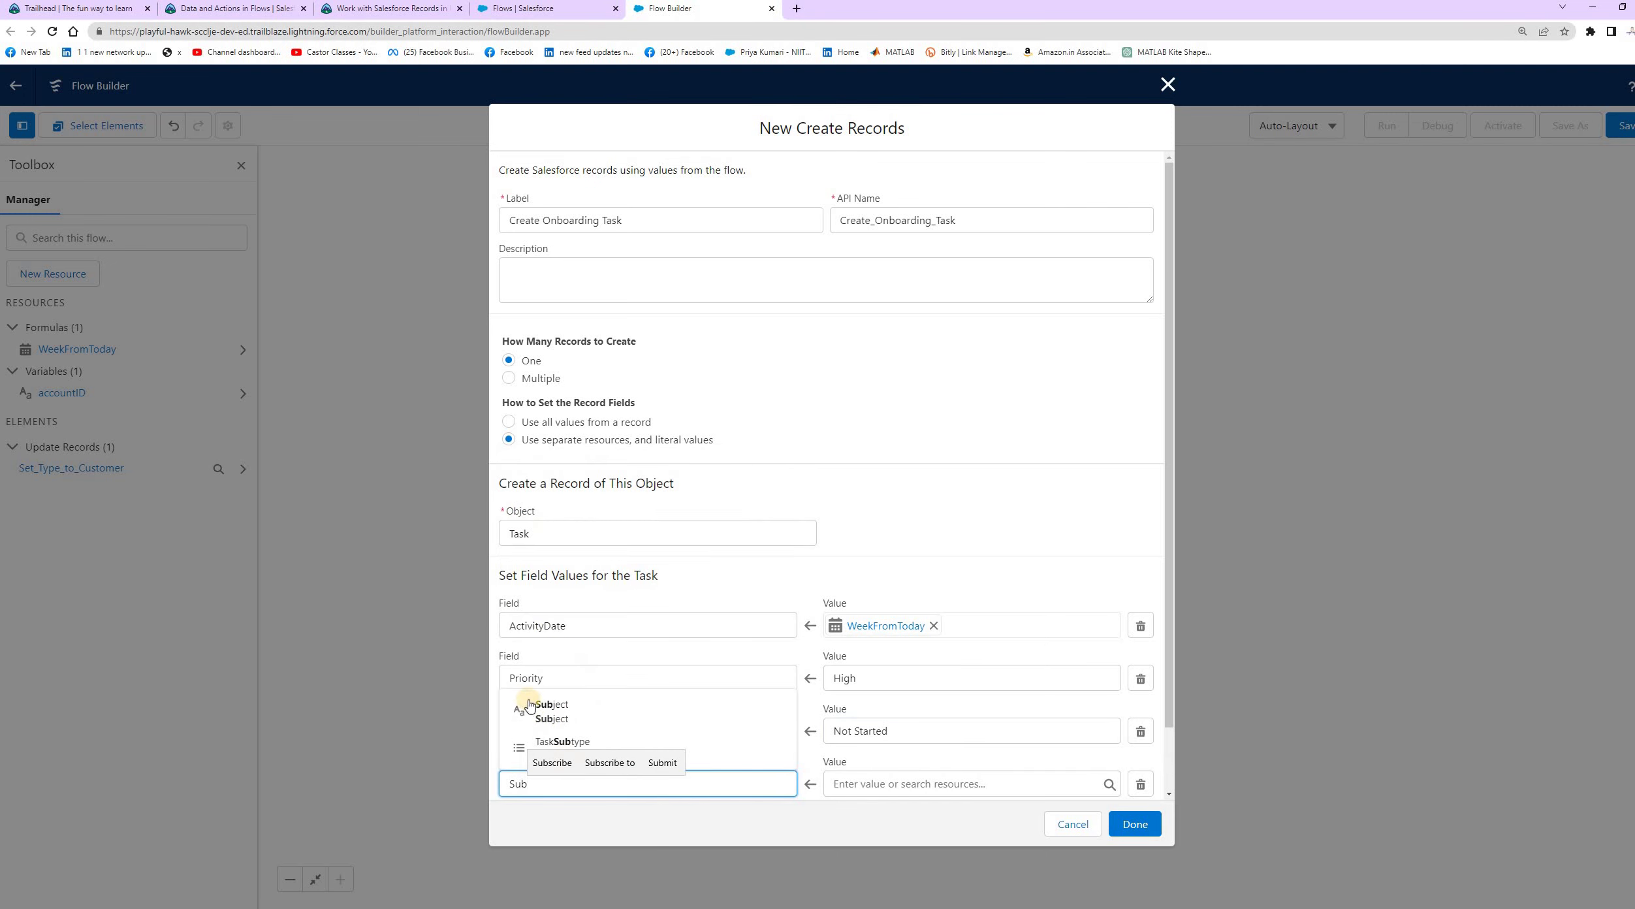
pyautogui.click(578, 717)
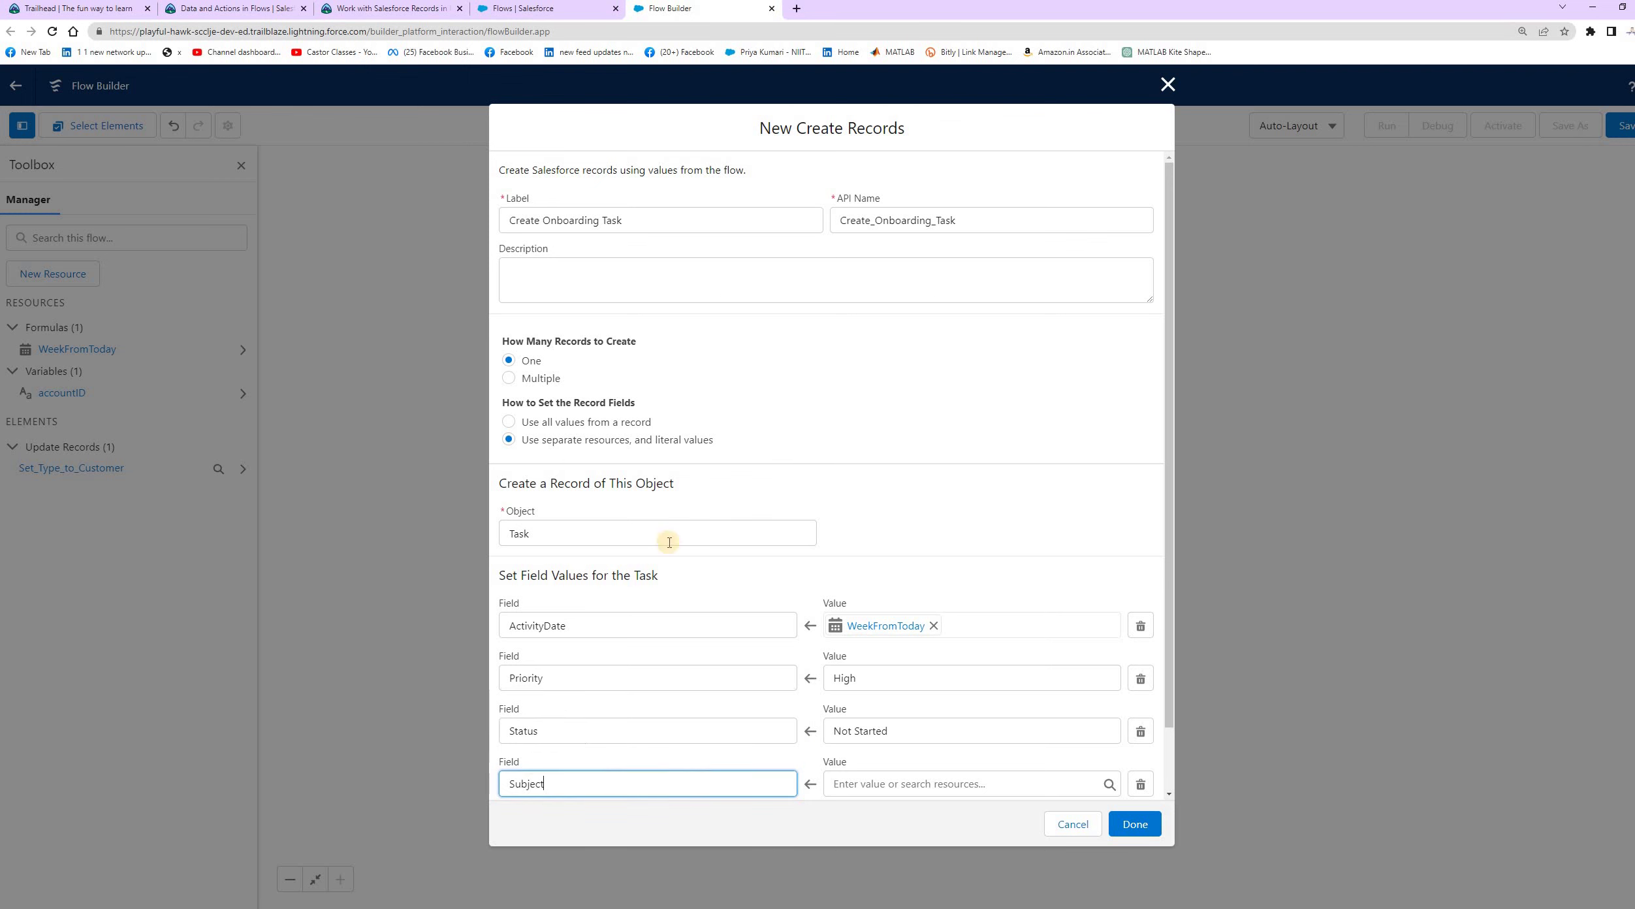
# Copy the required subject text from the challenge and set the Subject field's value to Reach Out for Onboarding.
pyautogui.click(403, 16)
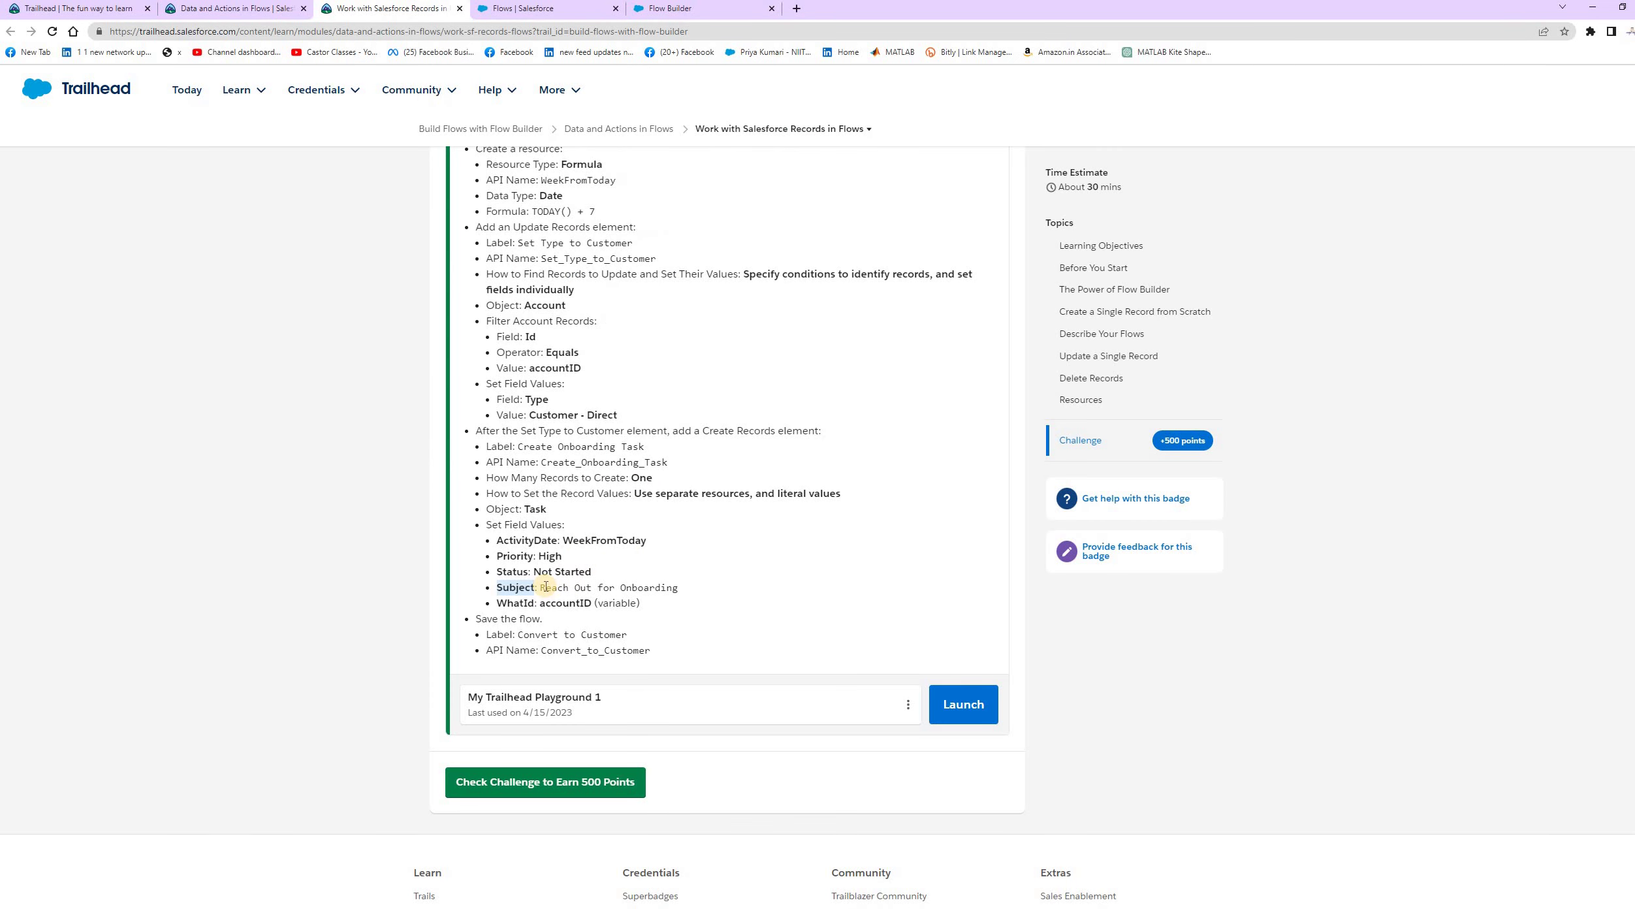
pyautogui.moveTo(540, 588); pyautogui.dragTo(674, 587)
pyautogui.hotkey('ctrl', 'c')
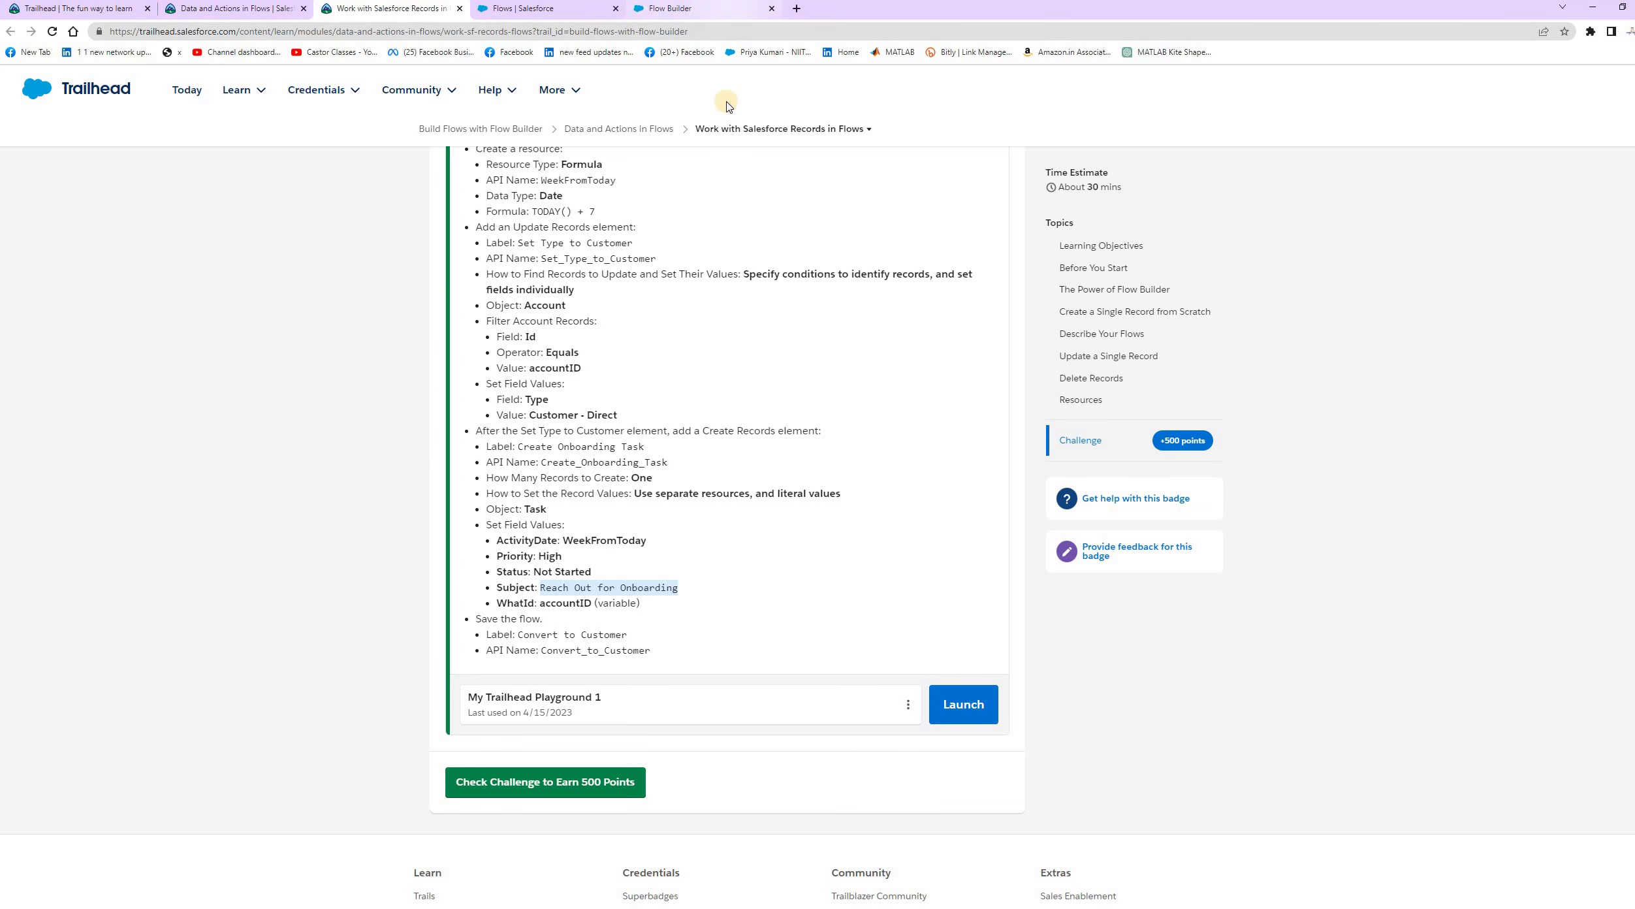
pyautogui.click(726, 8)
pyautogui.click(913, 783)
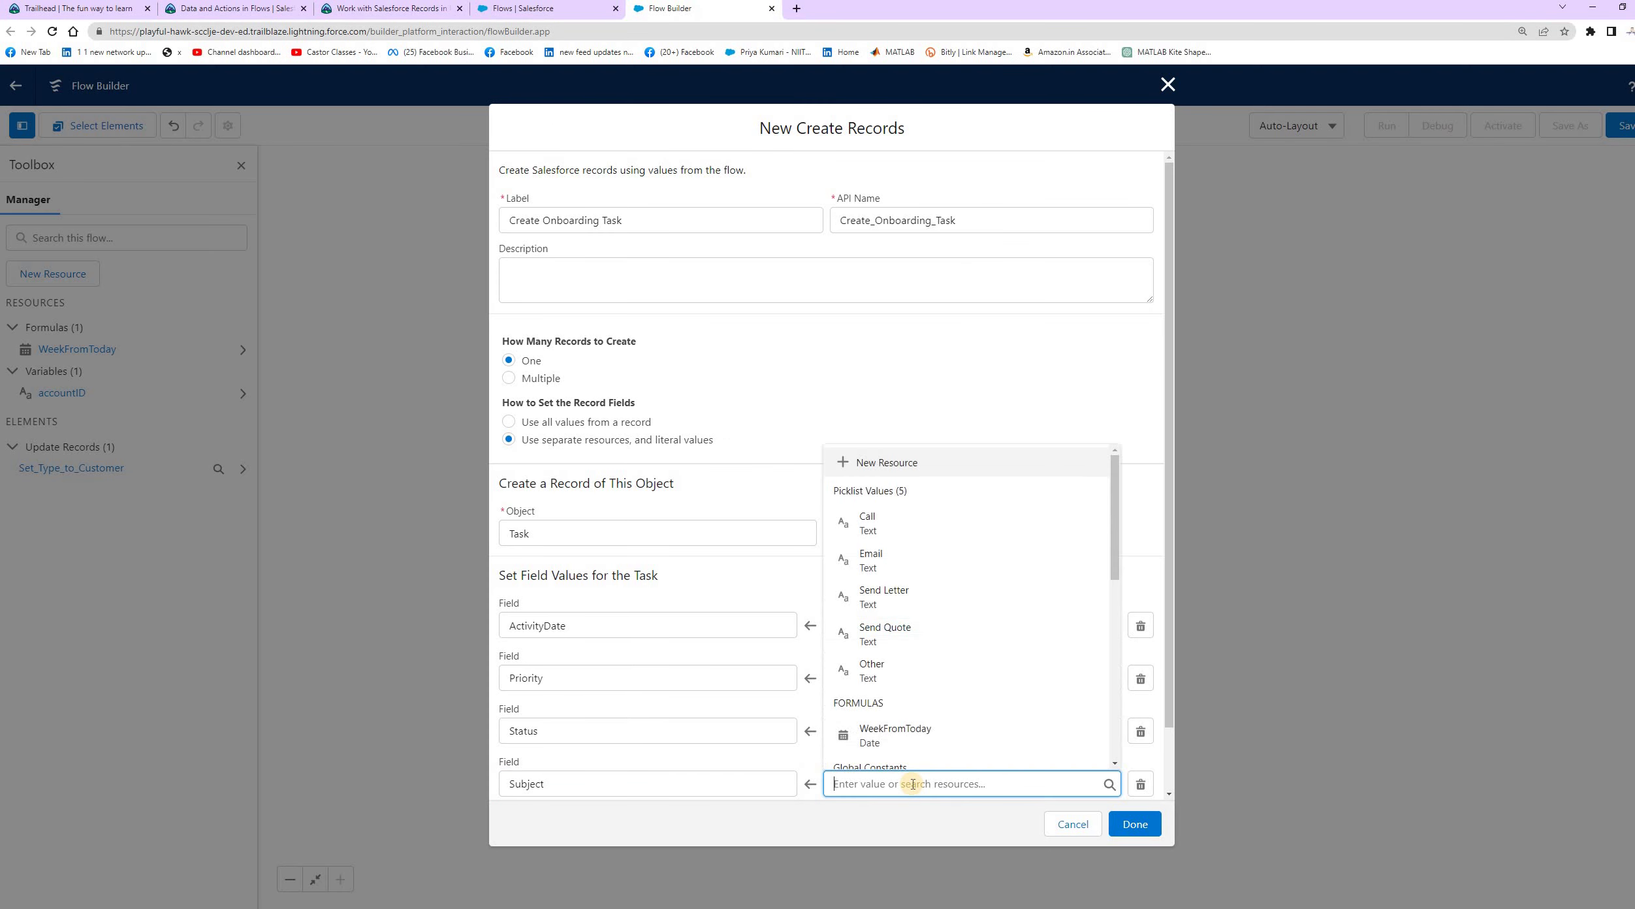
pyautogui.hotkey('ctrl', 'v')
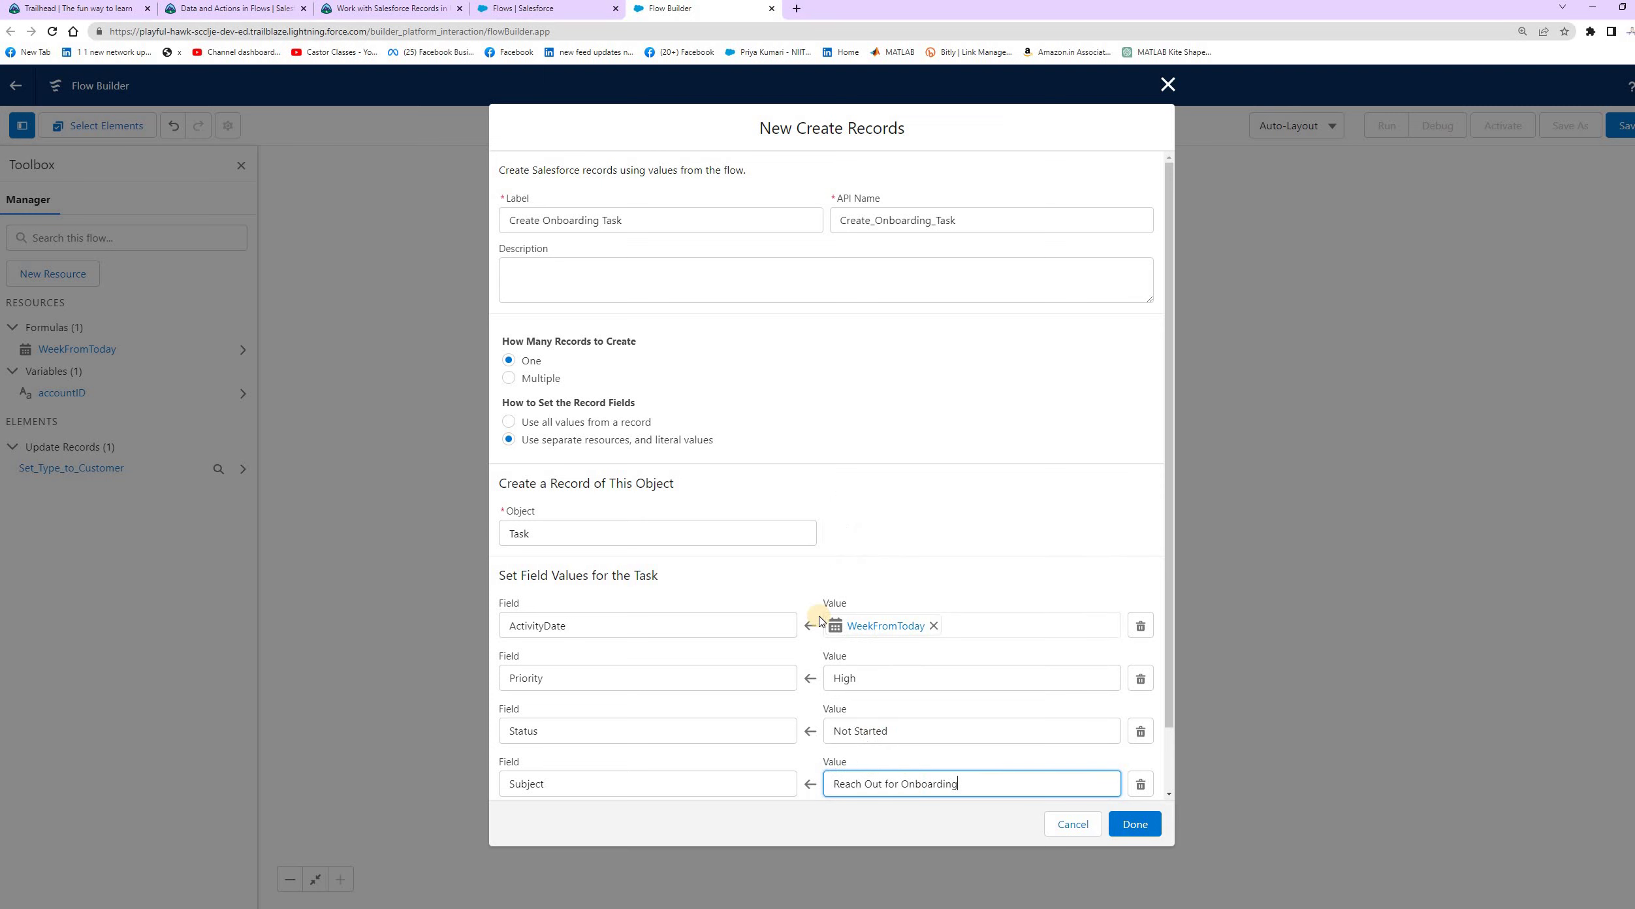
# Add another field row, check the last required field in the challenge, and choose WhatId for it.
pyautogui.scroll(-1, 877, 804)
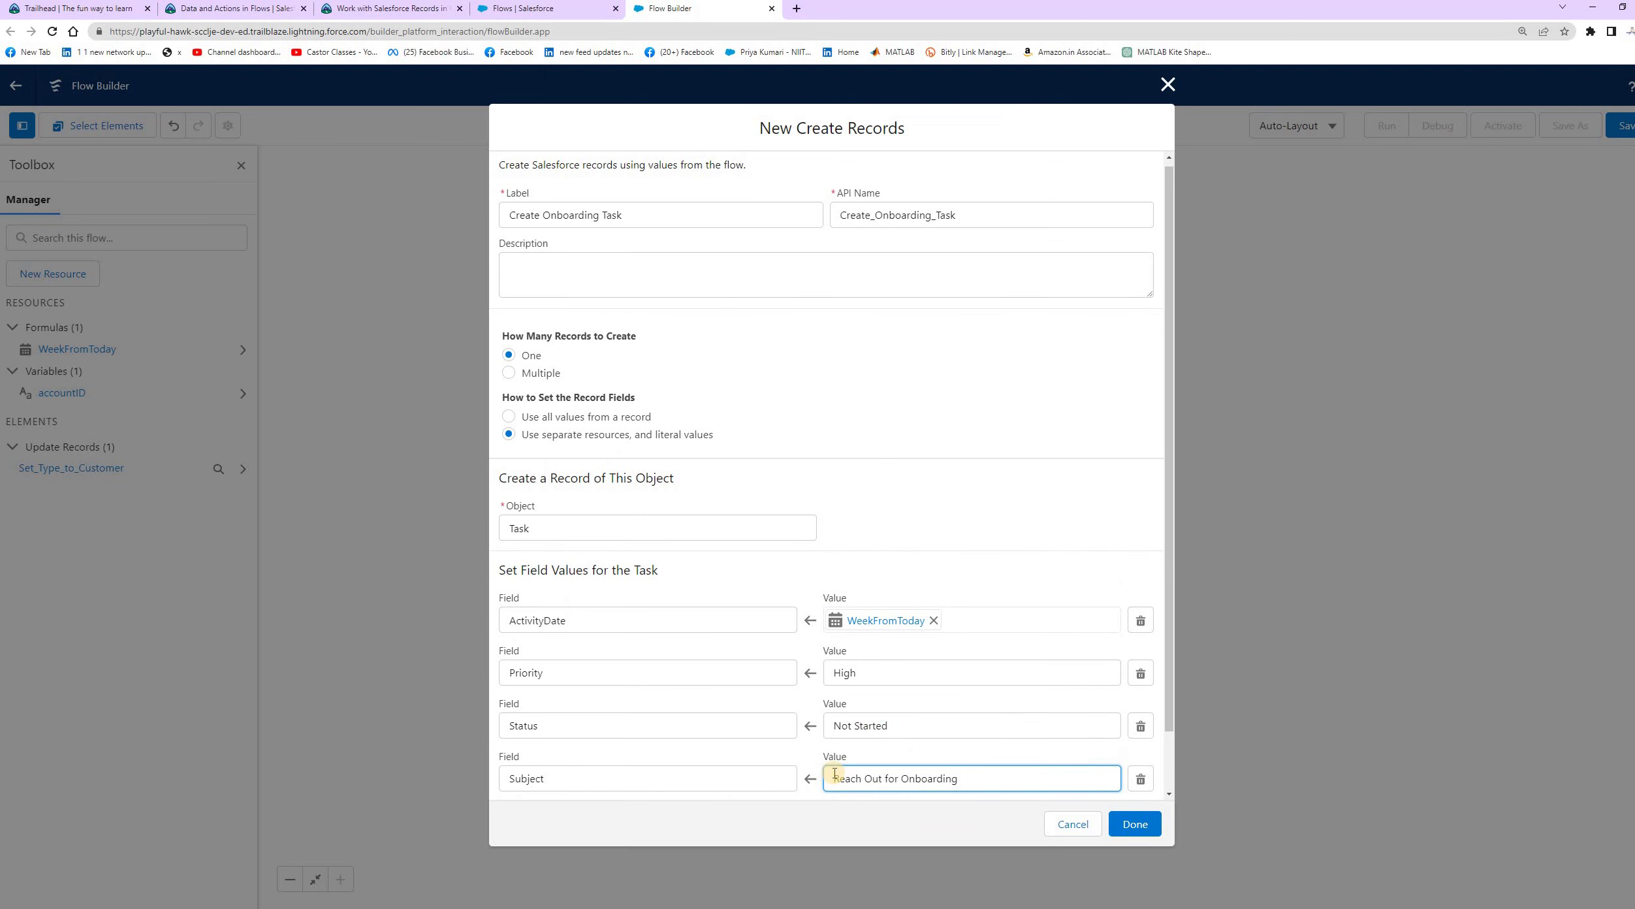
pyautogui.scroll(-1, 730, 573)
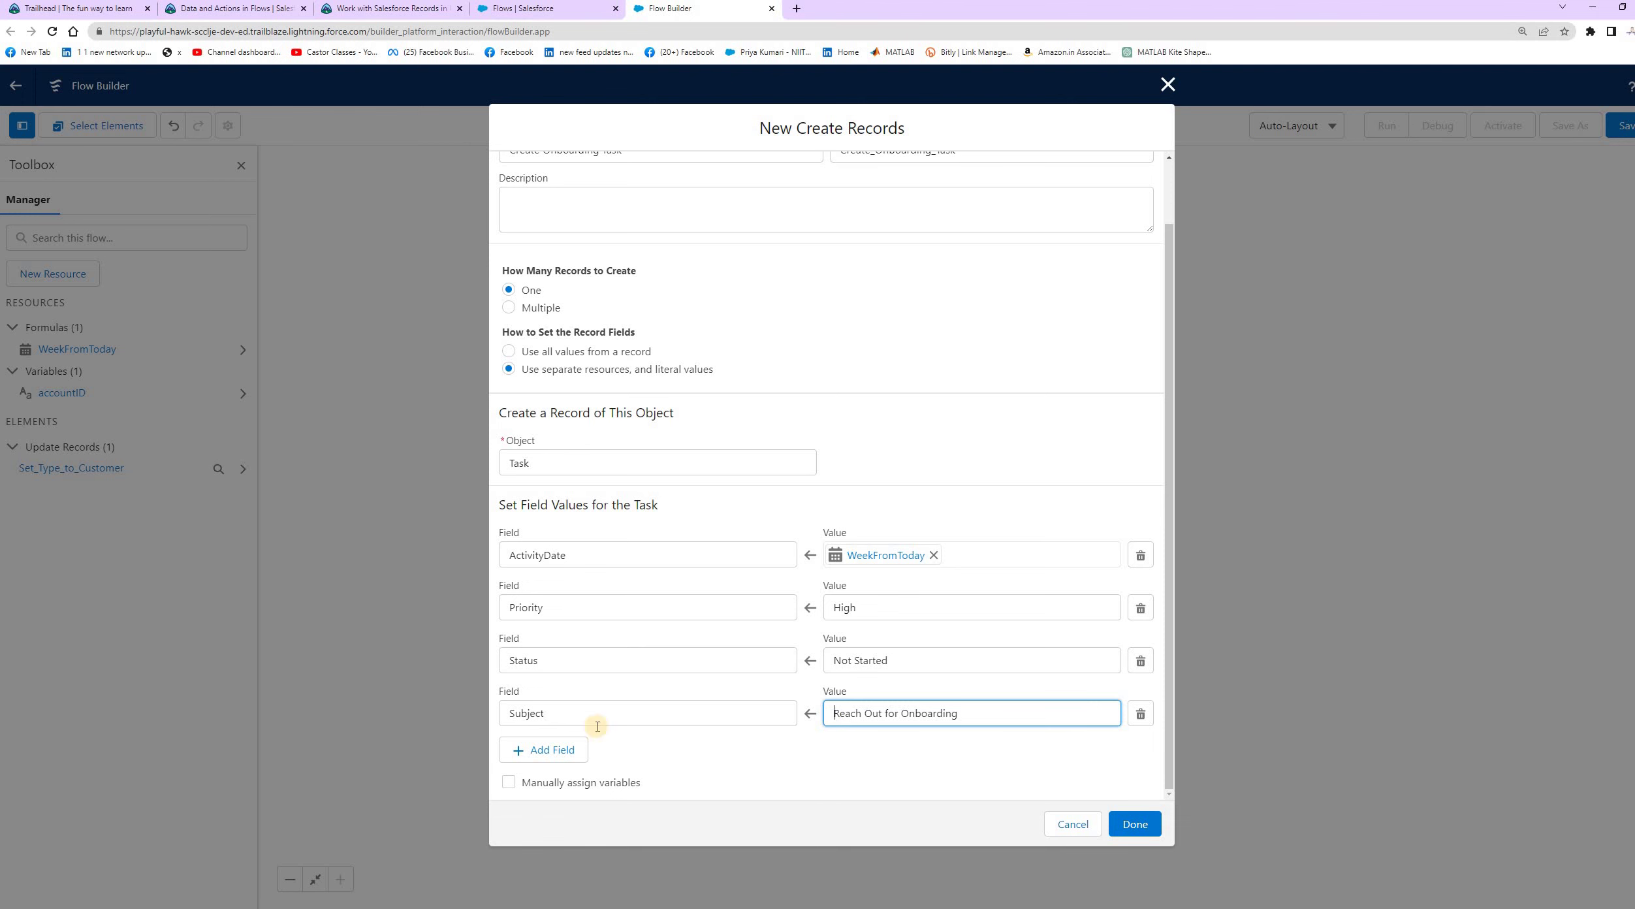
pyautogui.click(547, 749)
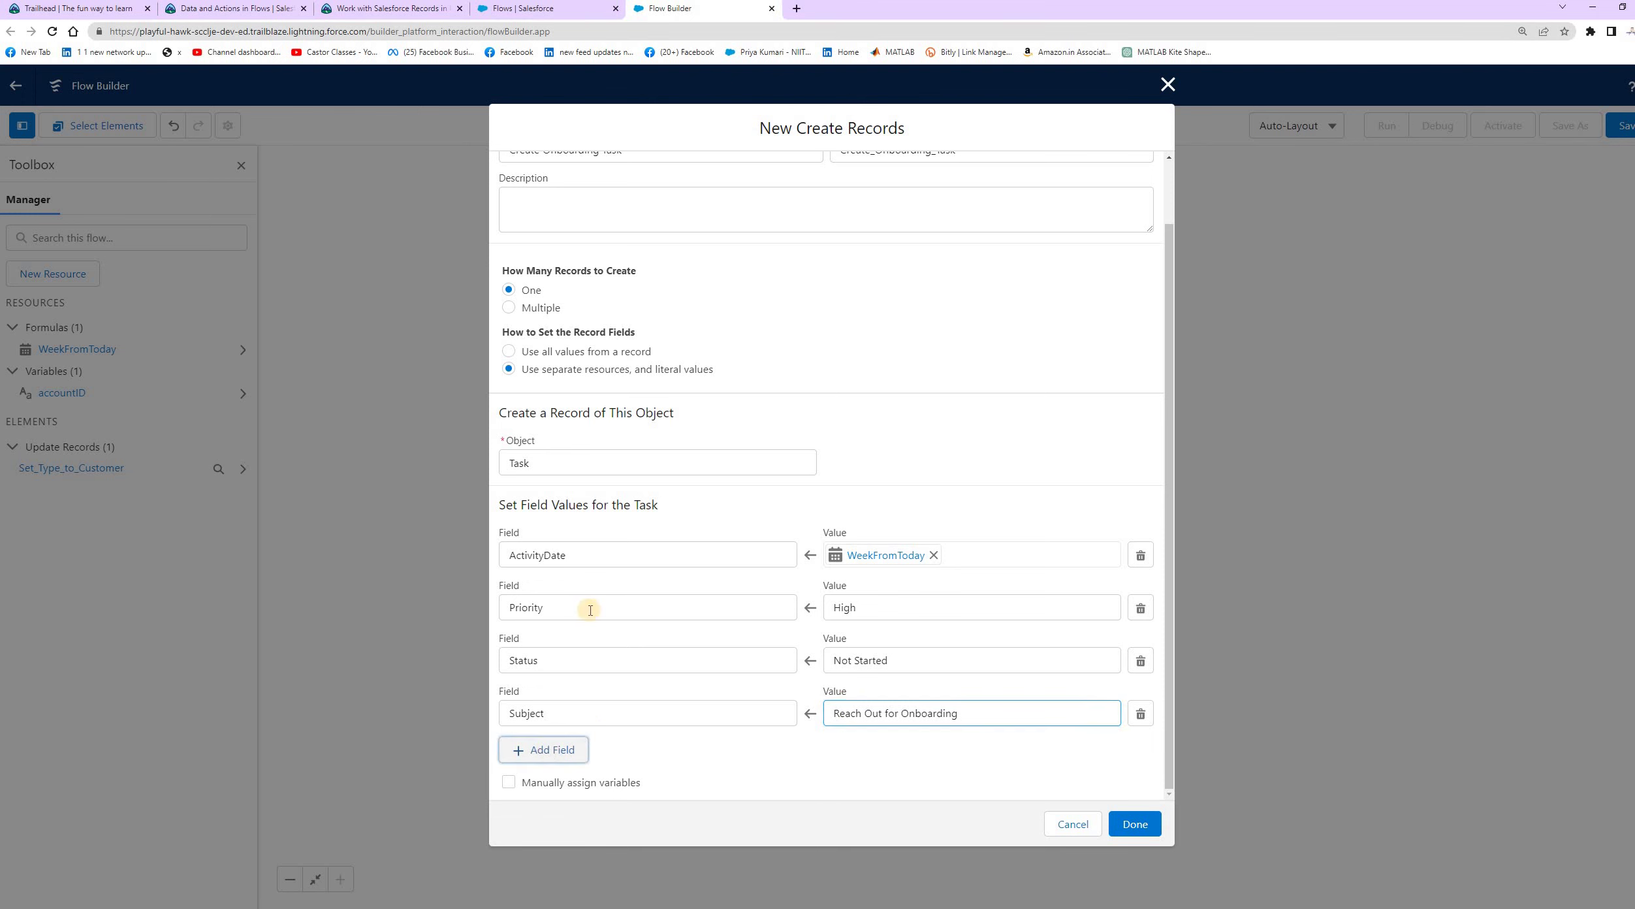
pyautogui.click(394, 8)
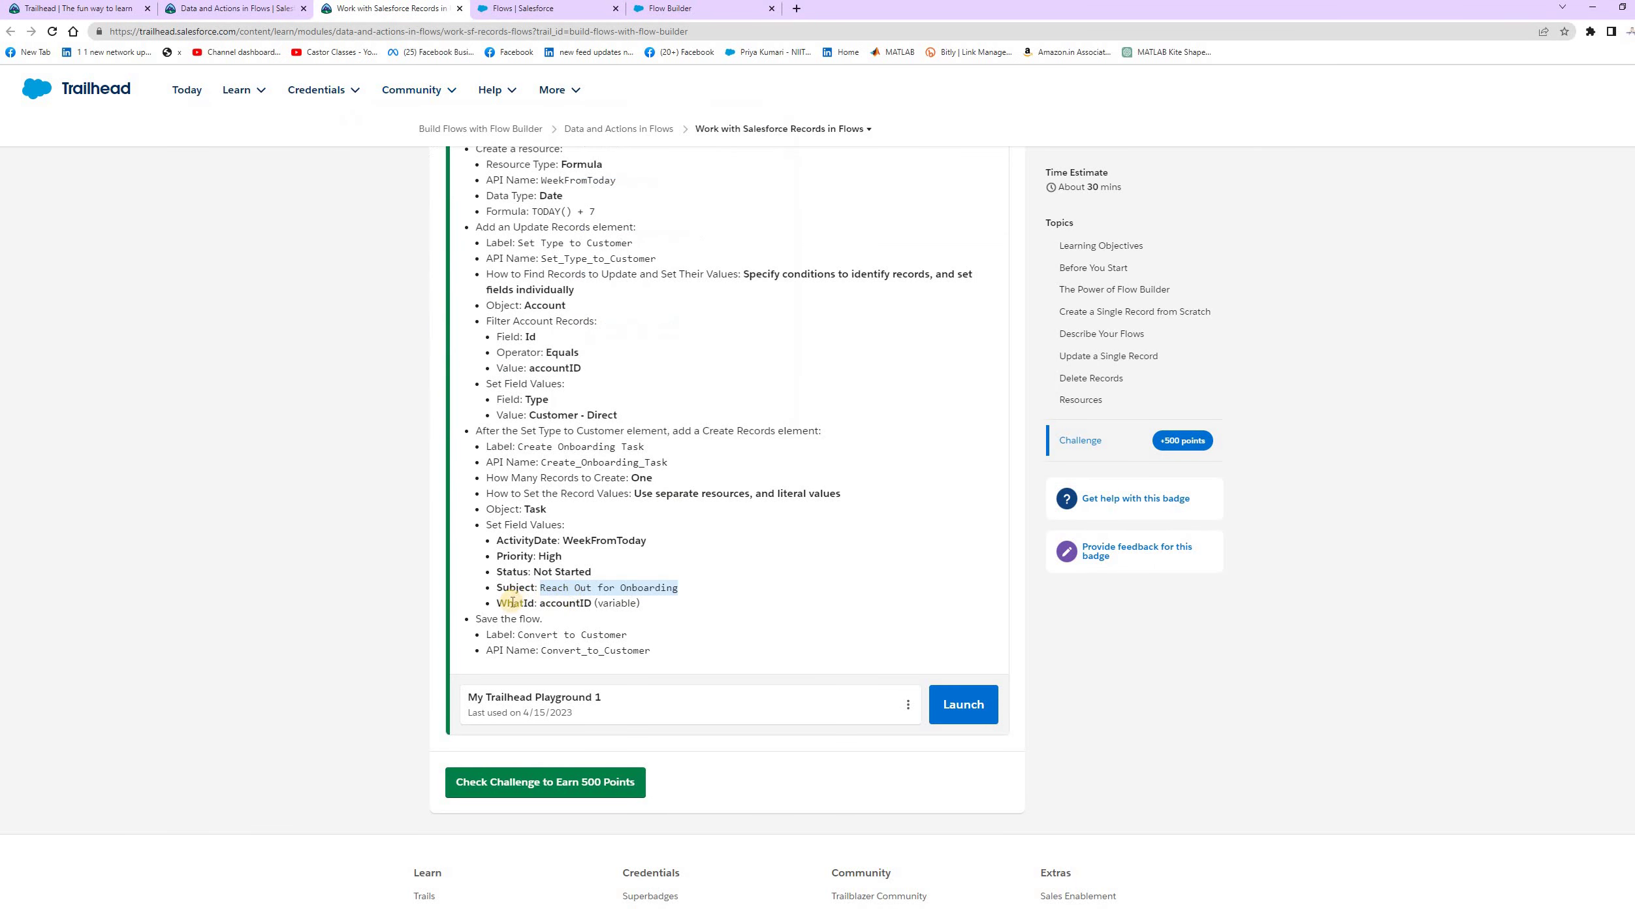
pyautogui.click(661, 15)
pyautogui.click(626, 767)
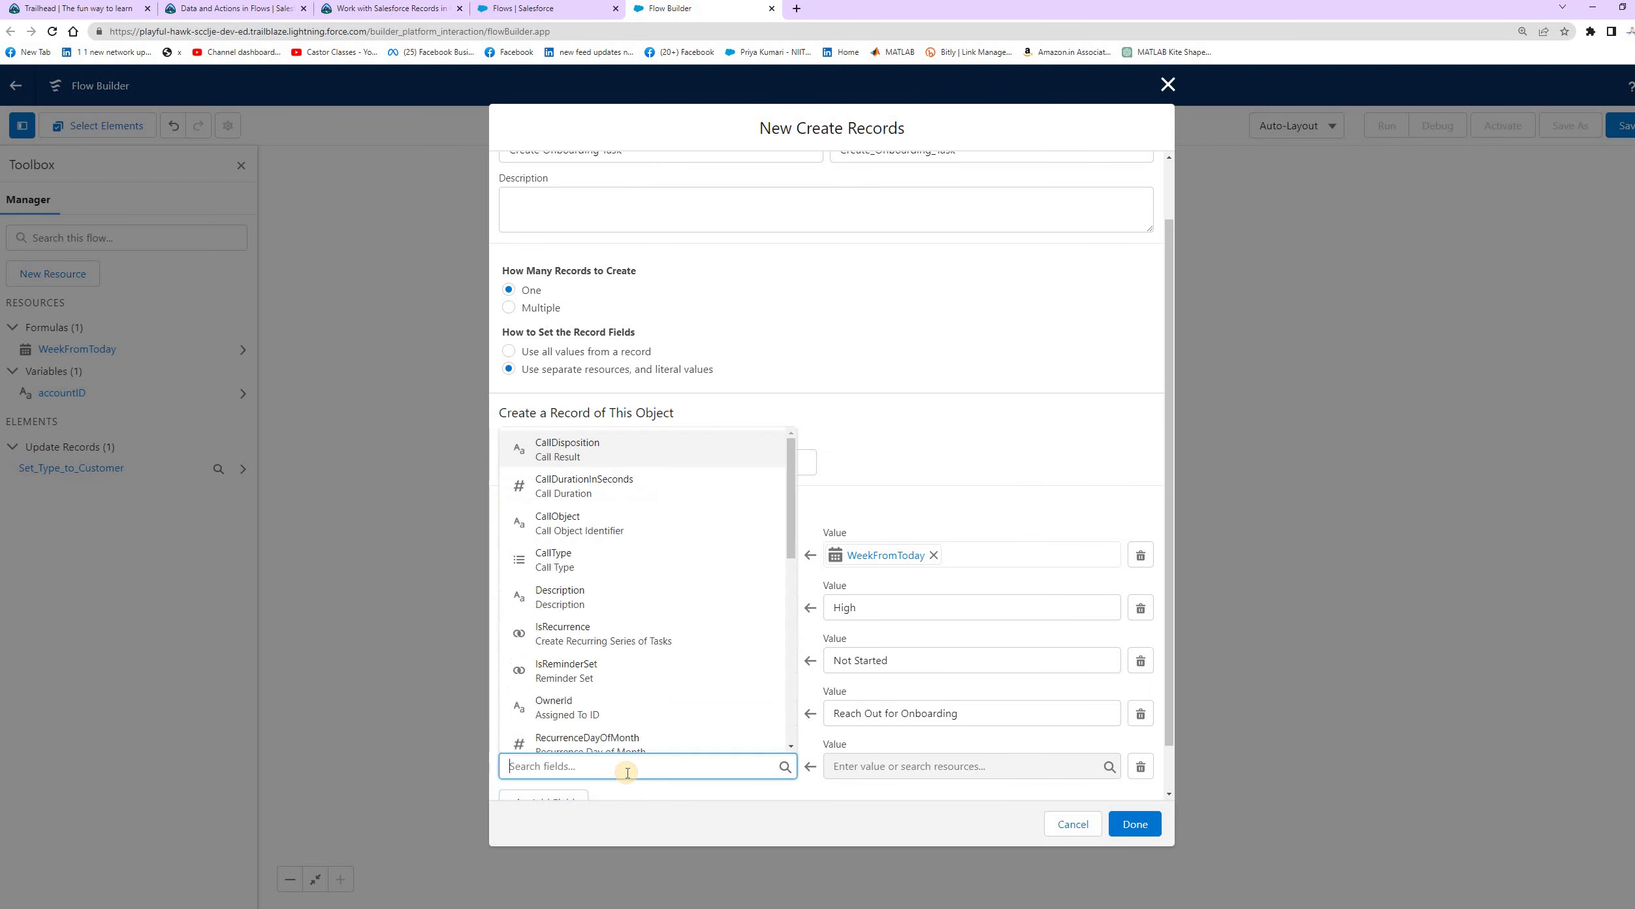
pyautogui.write('wha')
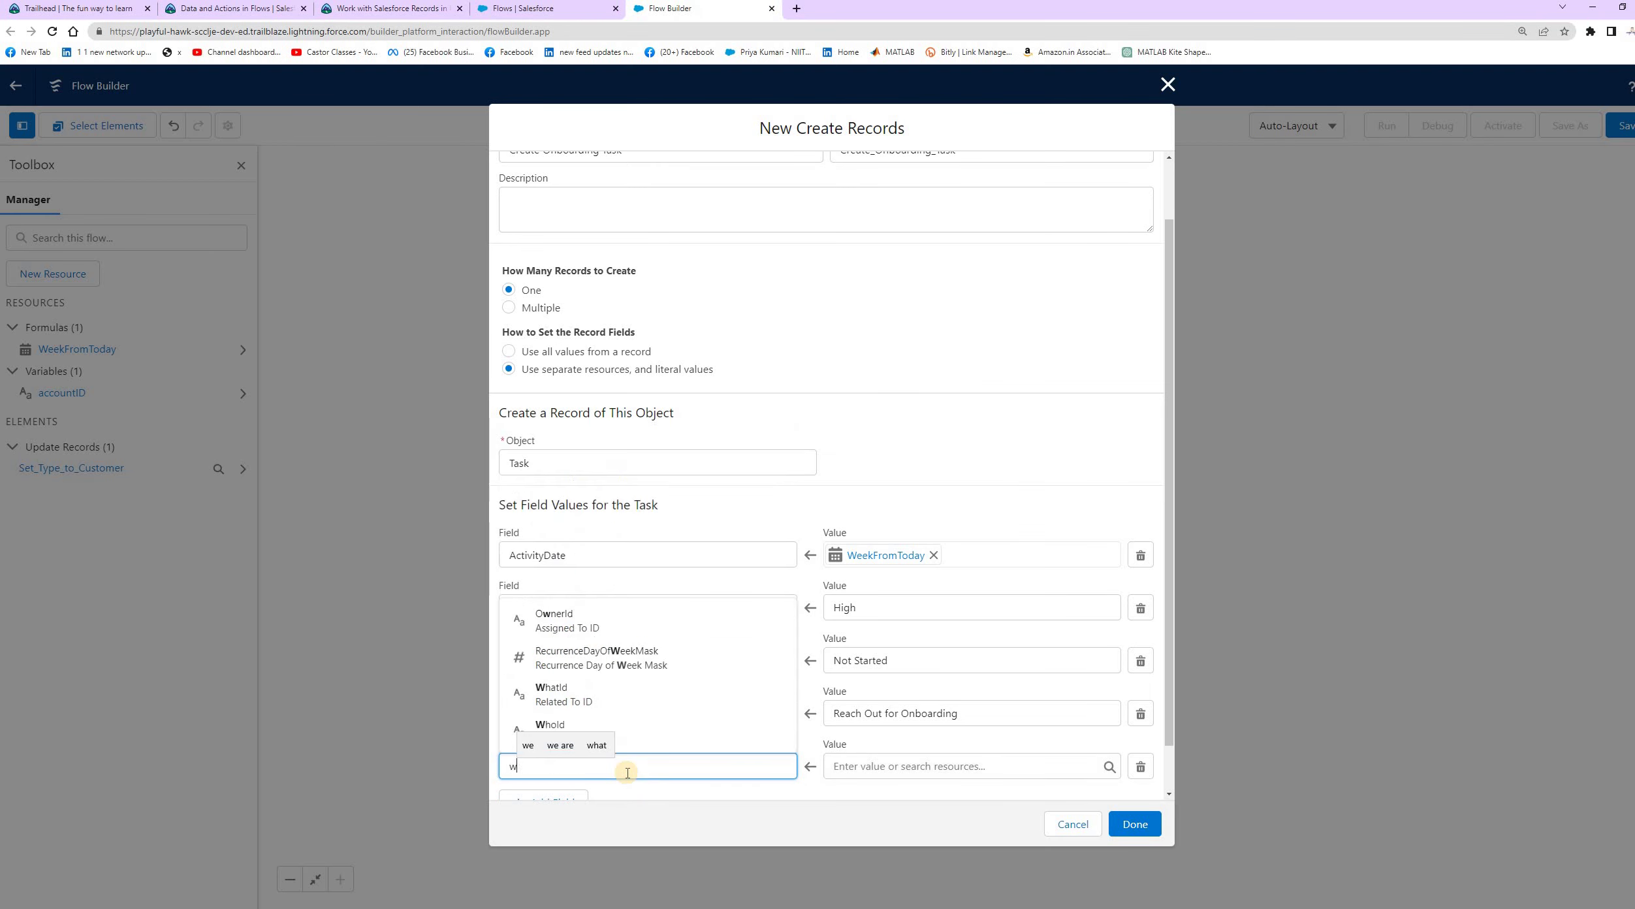
pyautogui.click(692, 748)
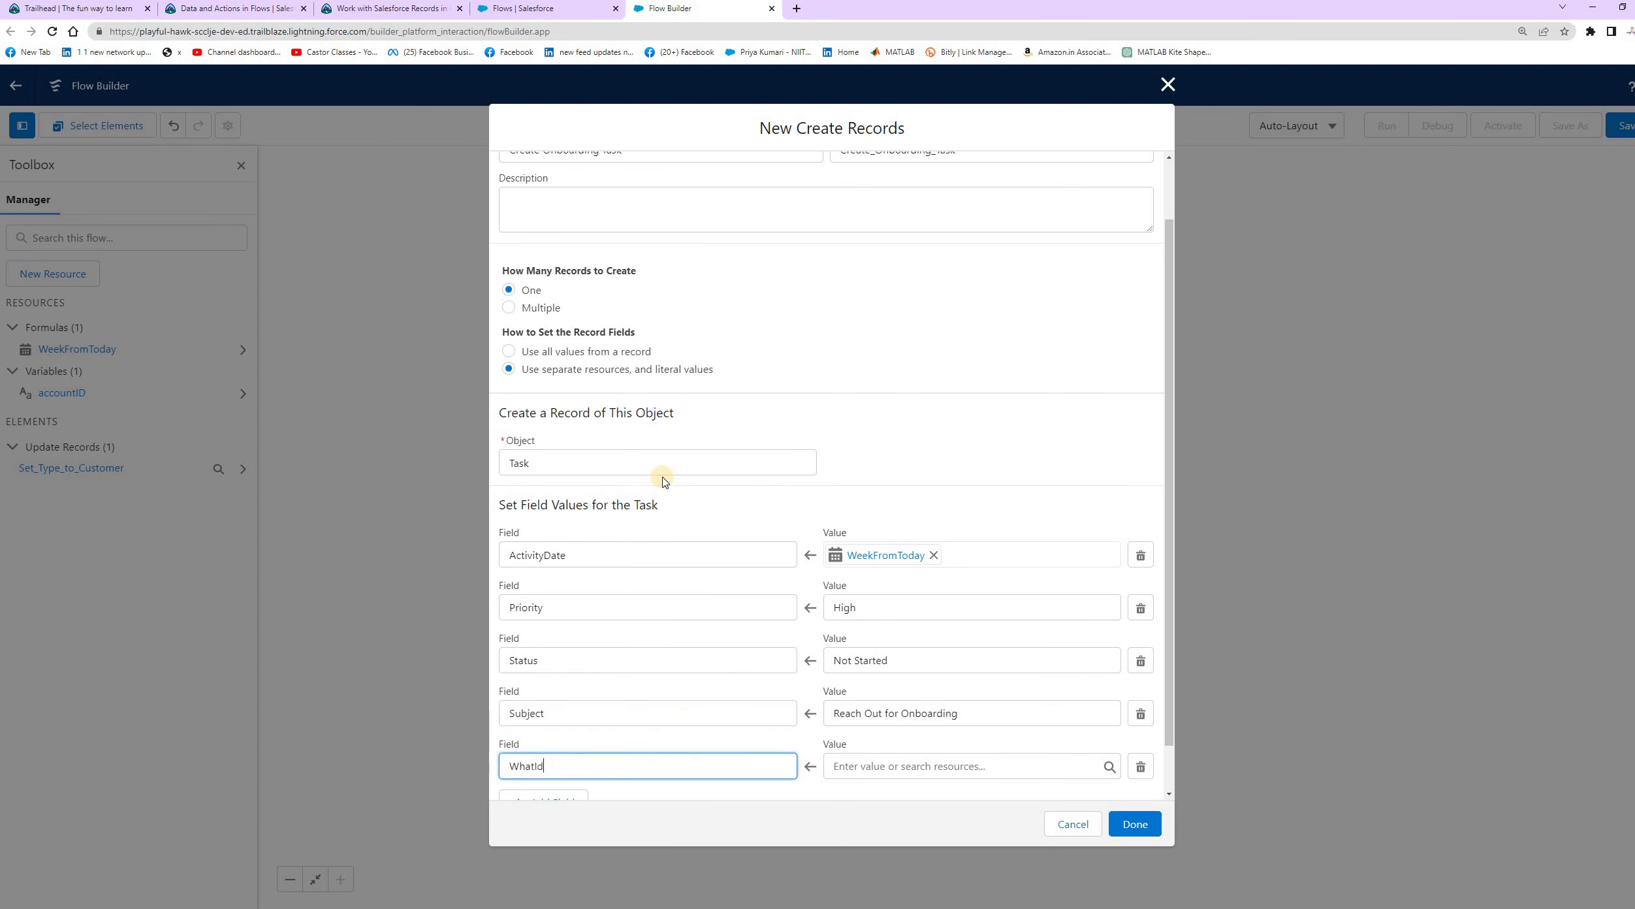
# Check the WhatId requirement in the challenge and set the field's value to the accountID variable.
pyautogui.click(406, 9)
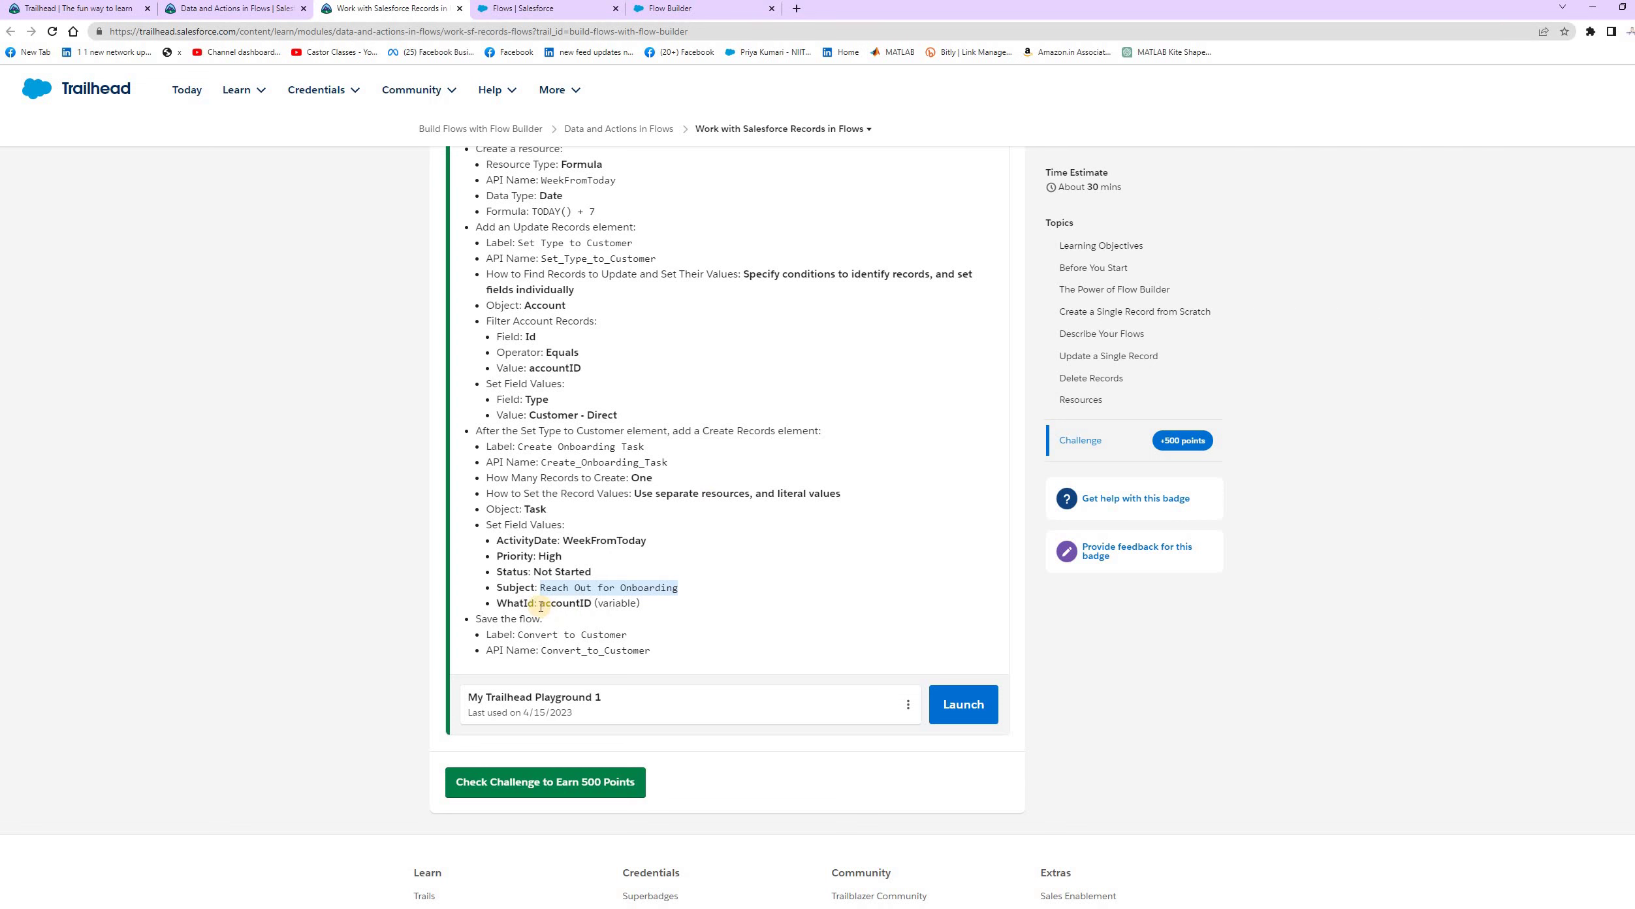
pyautogui.moveTo(540, 604); pyautogui.dragTo(637, 604)
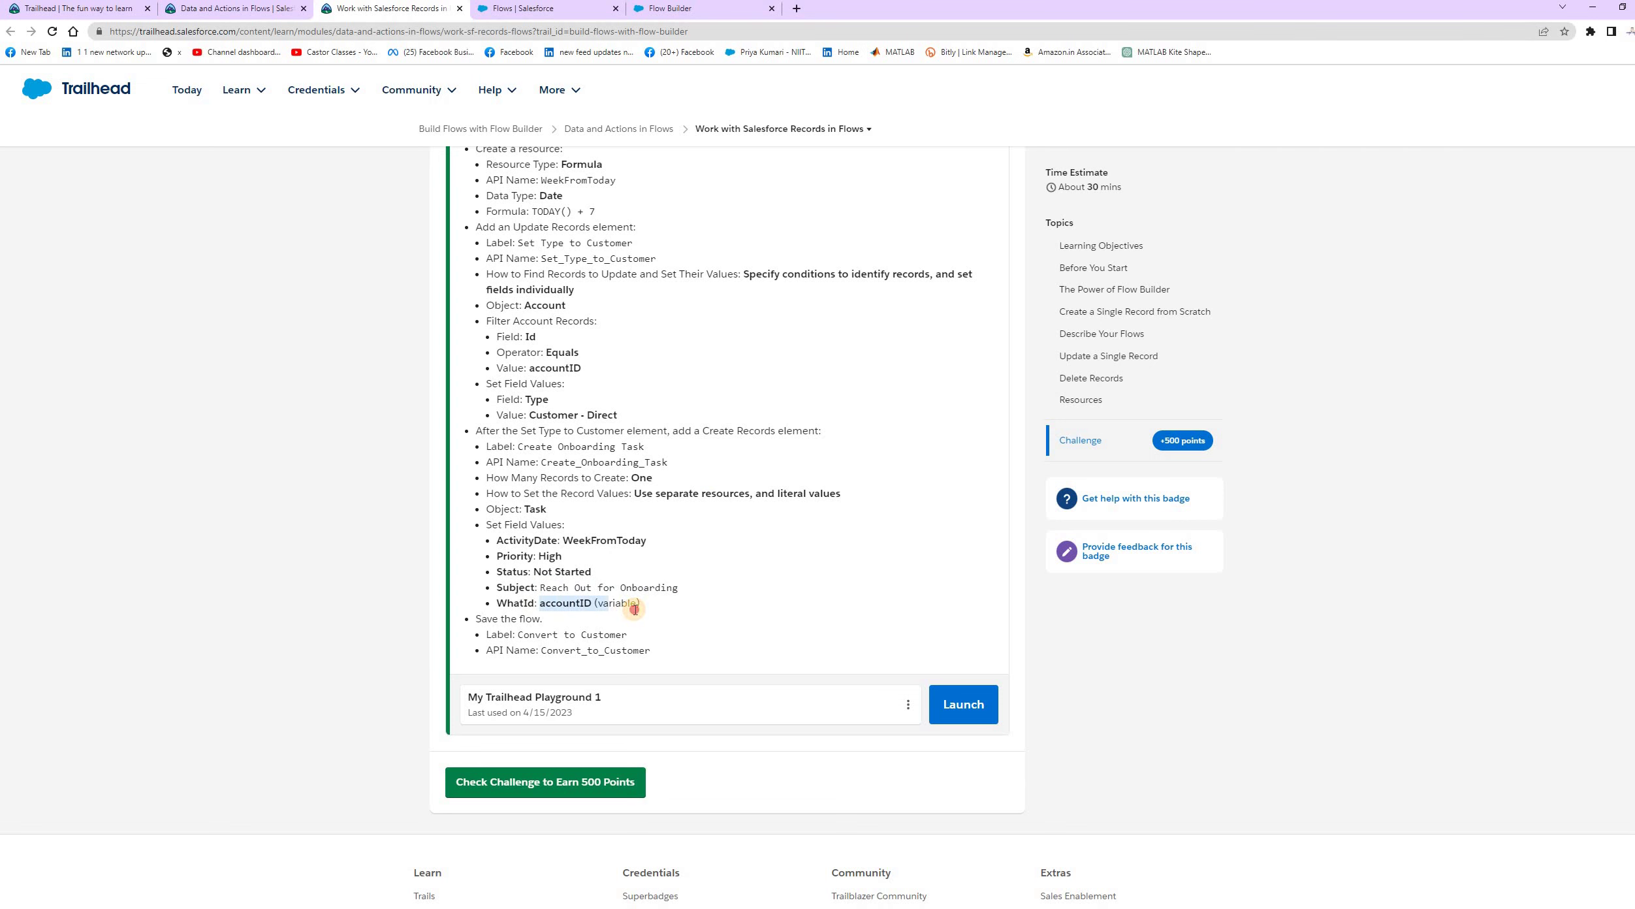
pyautogui.click(686, 10)
pyautogui.click(893, 768)
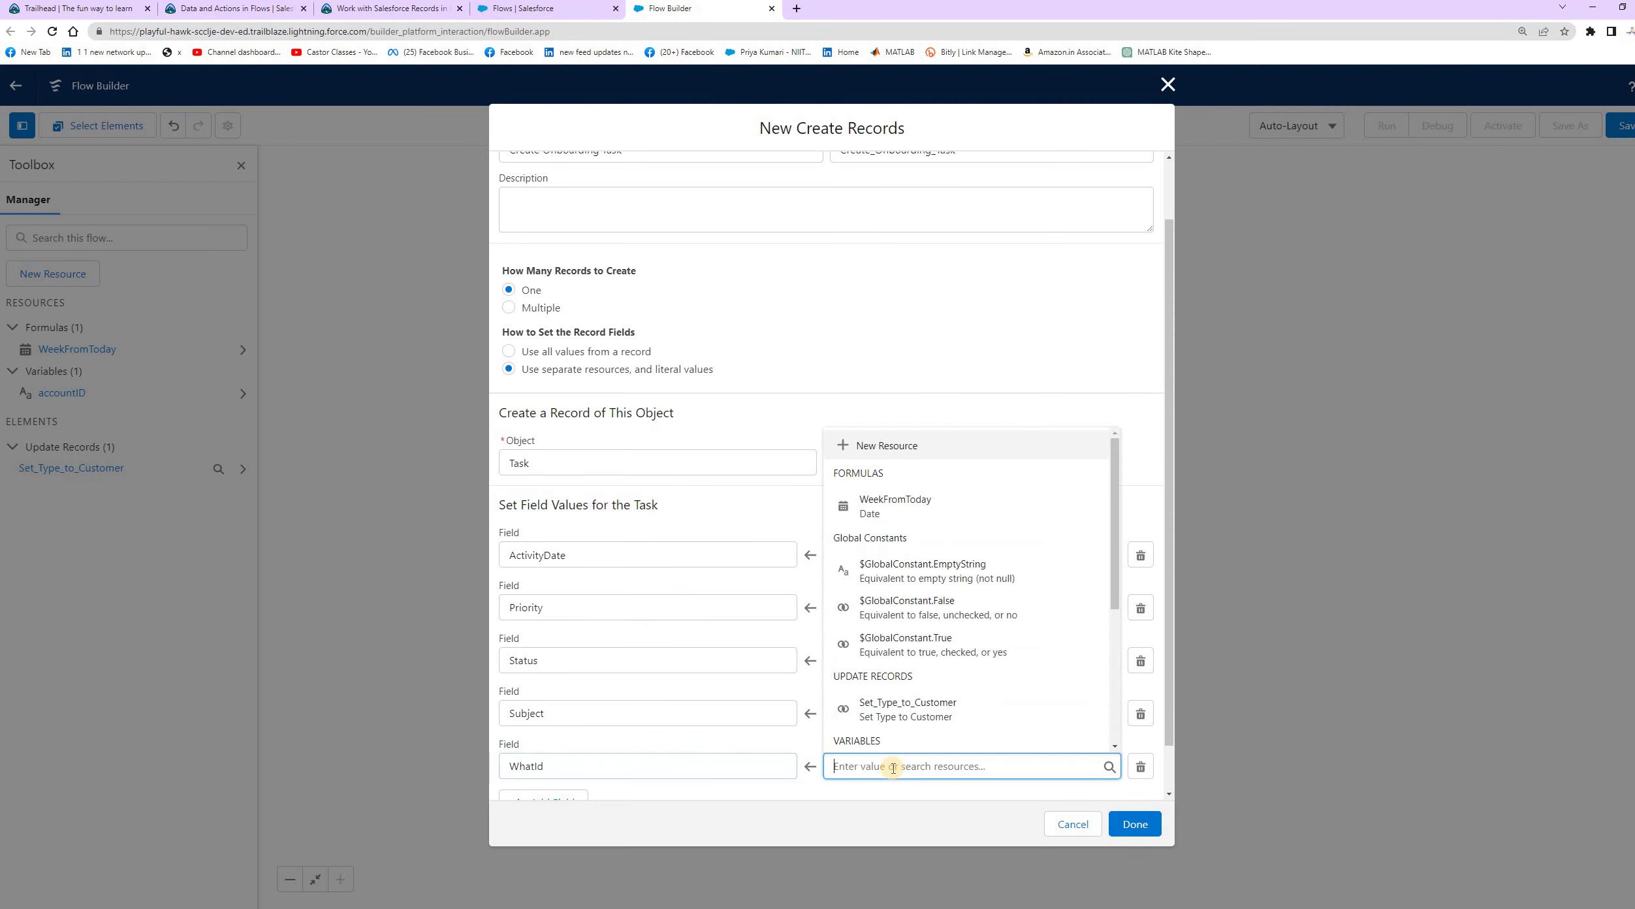
pyautogui.write('acc')
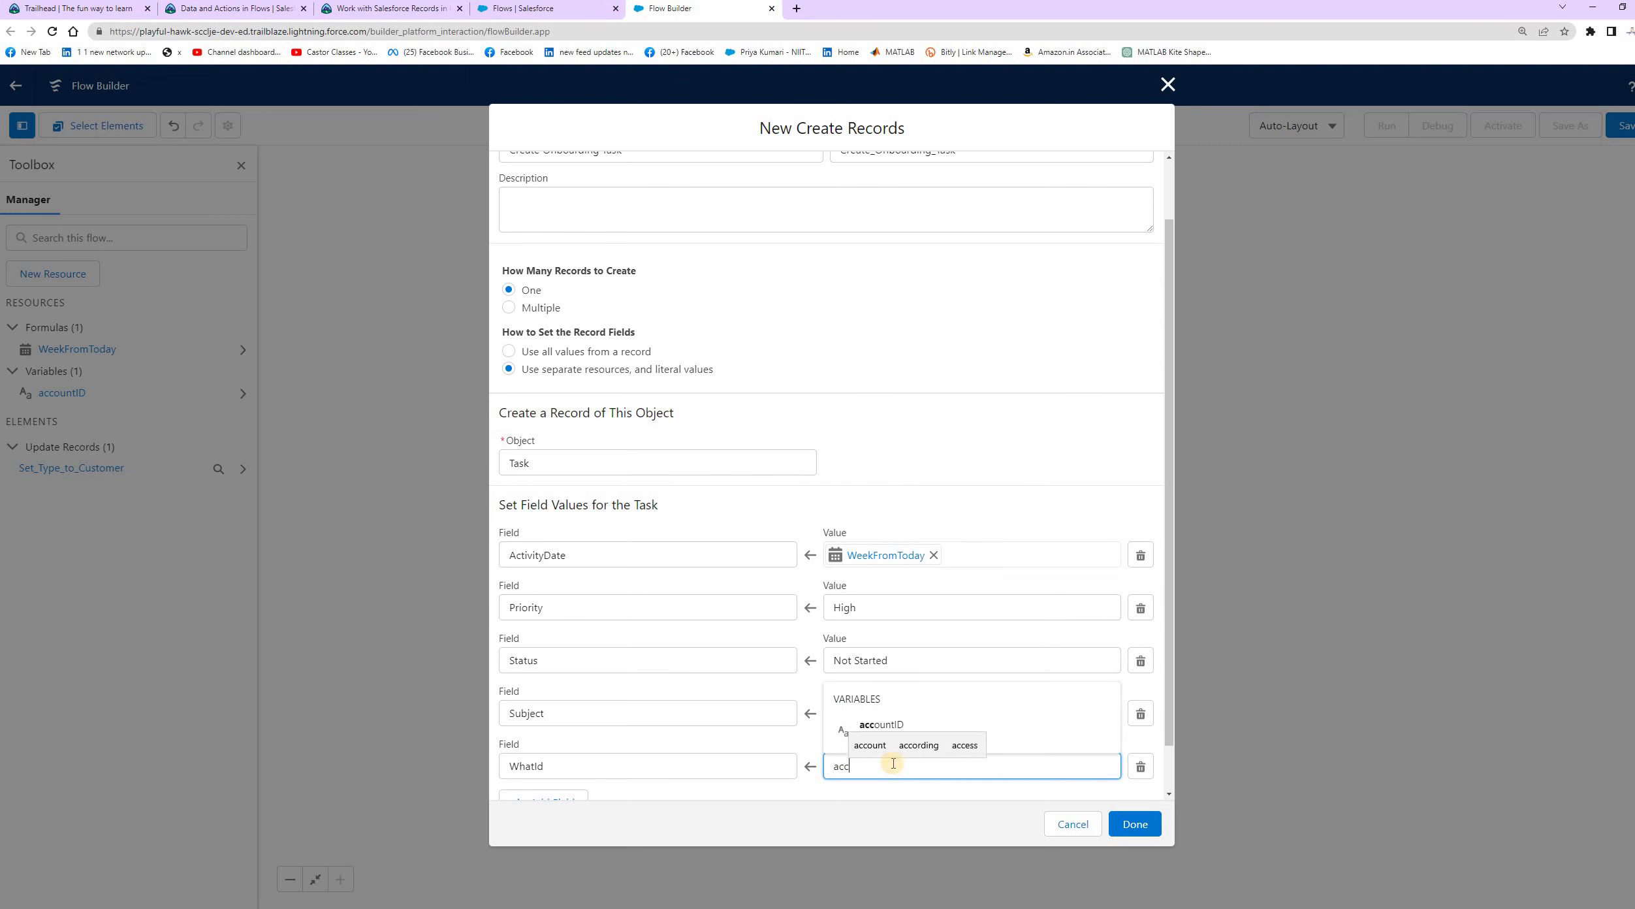
pyautogui.click(879, 723)
pyautogui.click(893, 794)
pyautogui.scroll(-1, 657, 548)
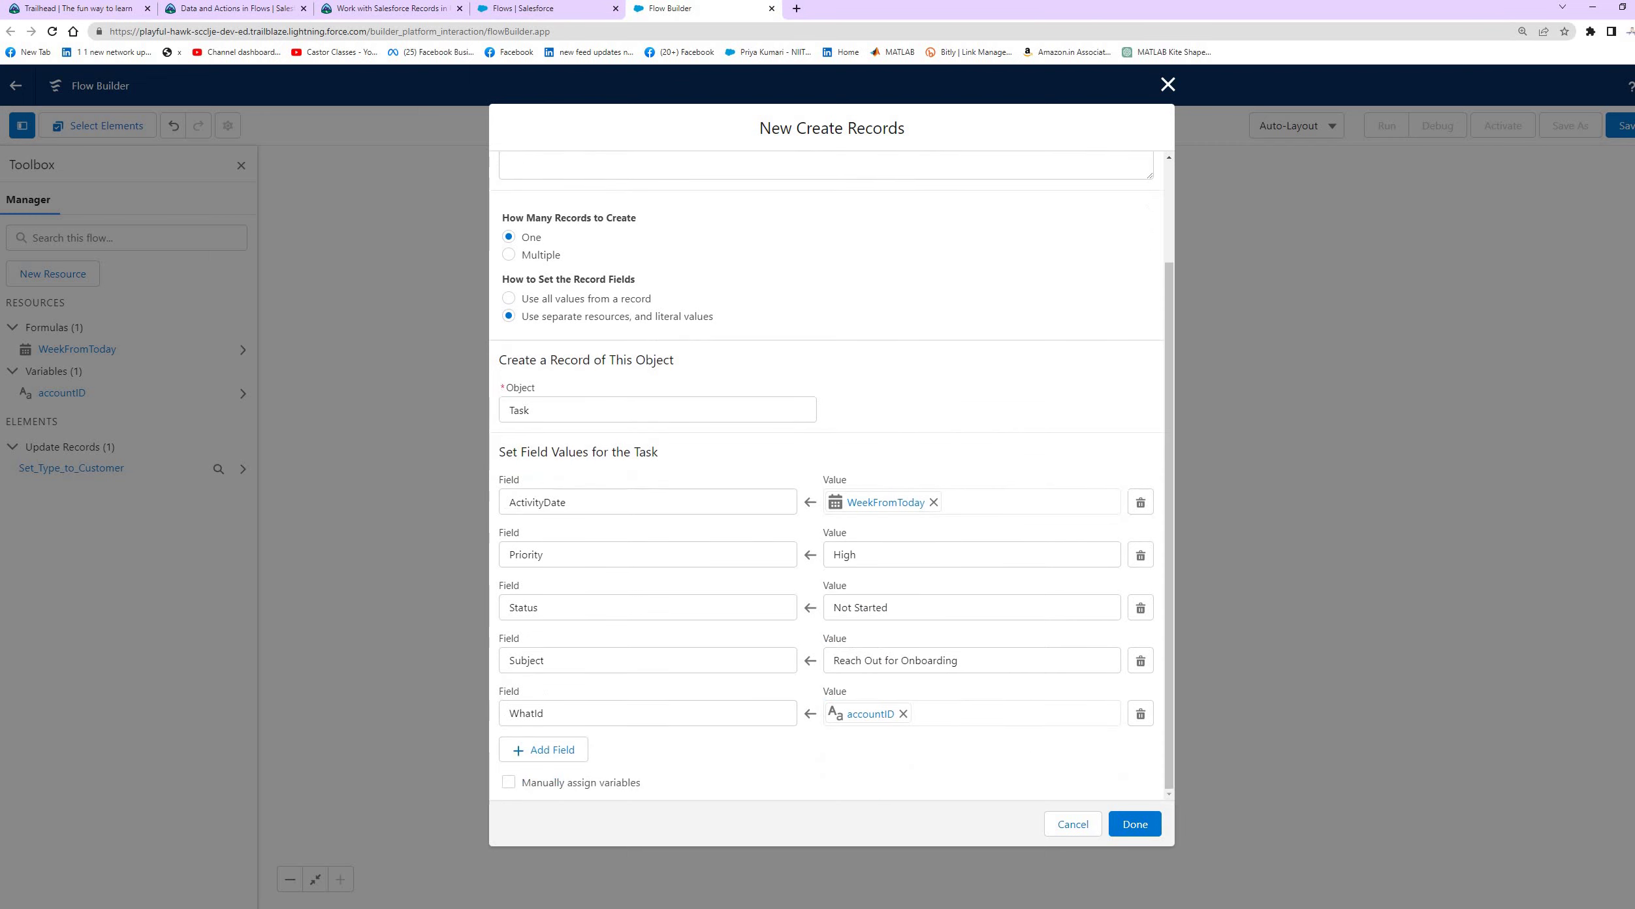
# Review the remaining challenge instructions and finish the Create Onboarding Task element so it is added to the flow.
pyautogui.click(325, 11)
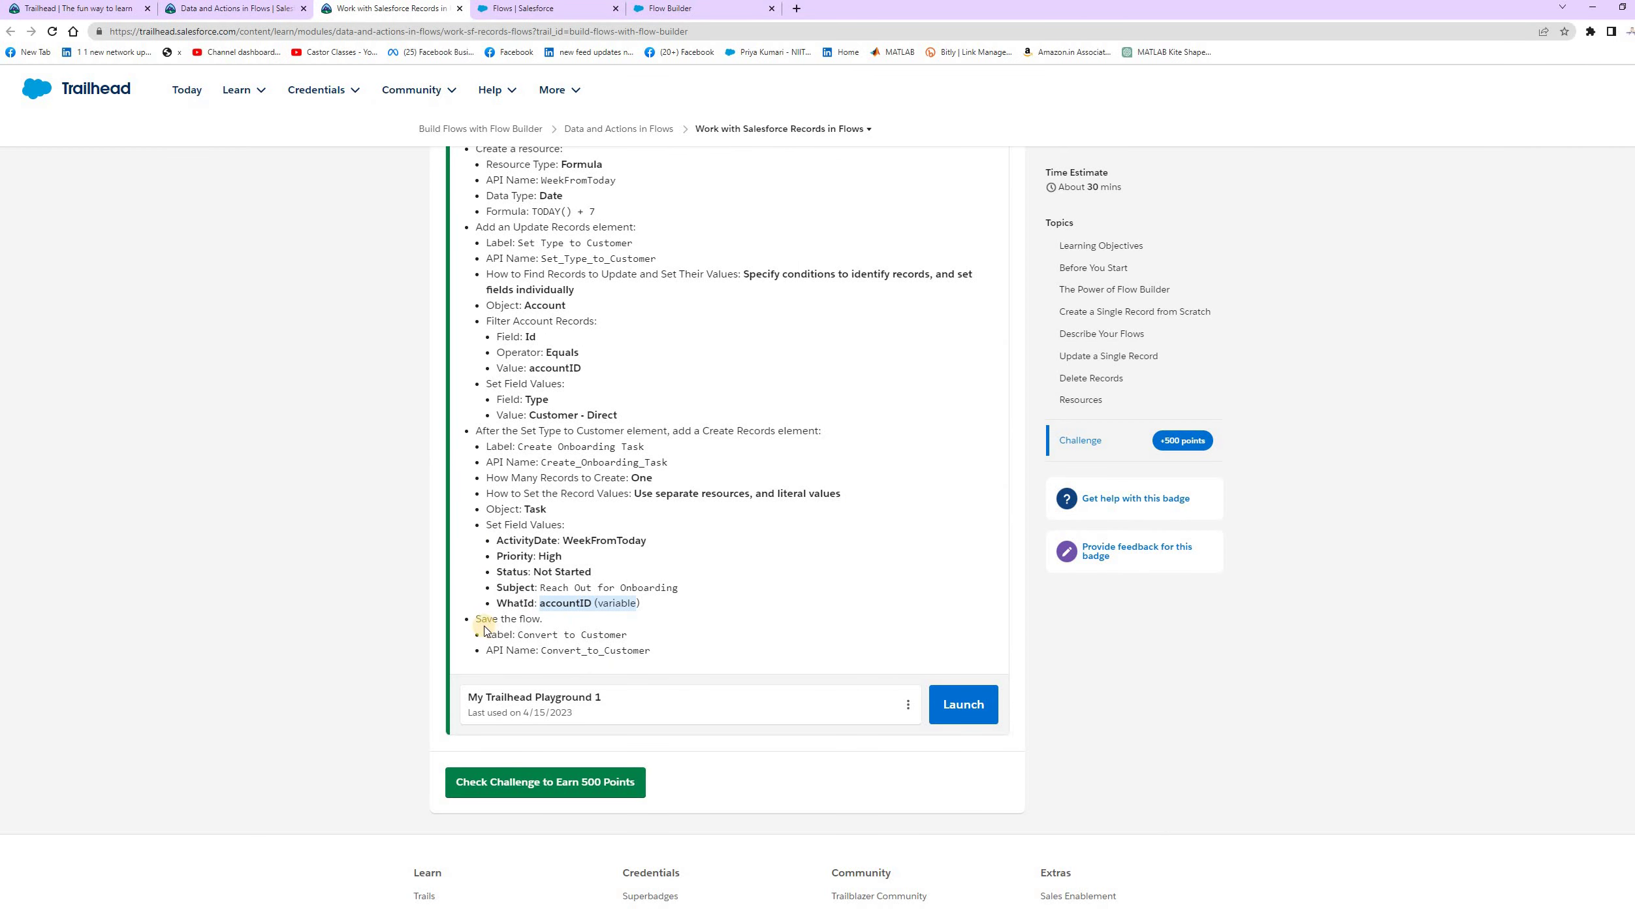
pyautogui.scroll(-3, 710, 536)
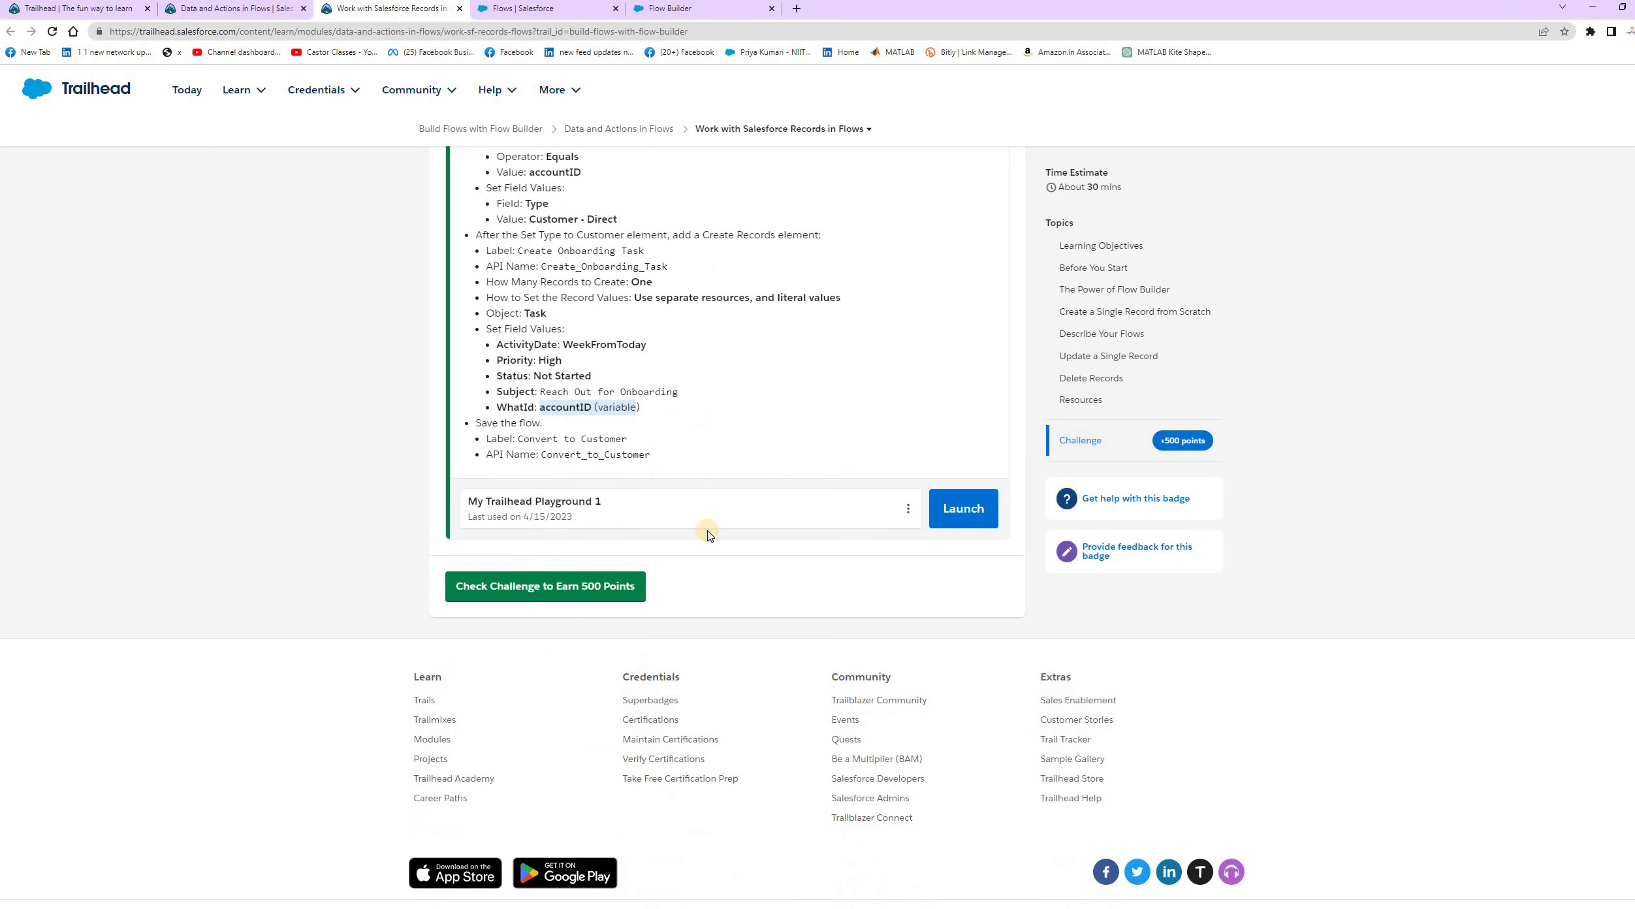
pyautogui.scroll(-1, 715, 516)
pyautogui.scroll(1, 721, 503)
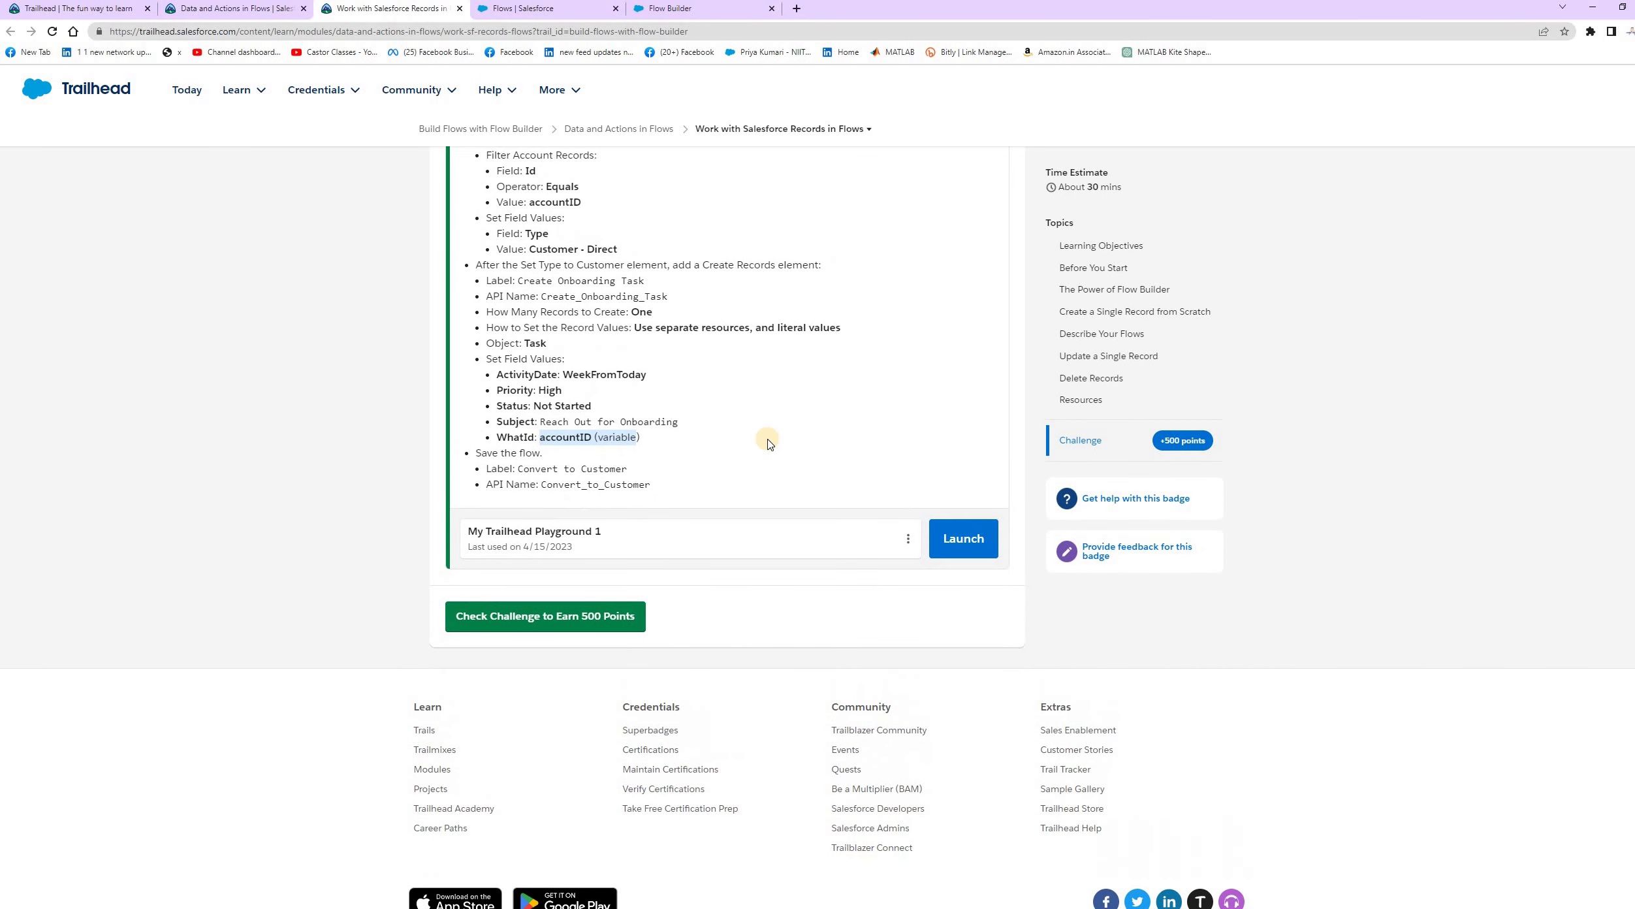
pyautogui.click(736, 11)
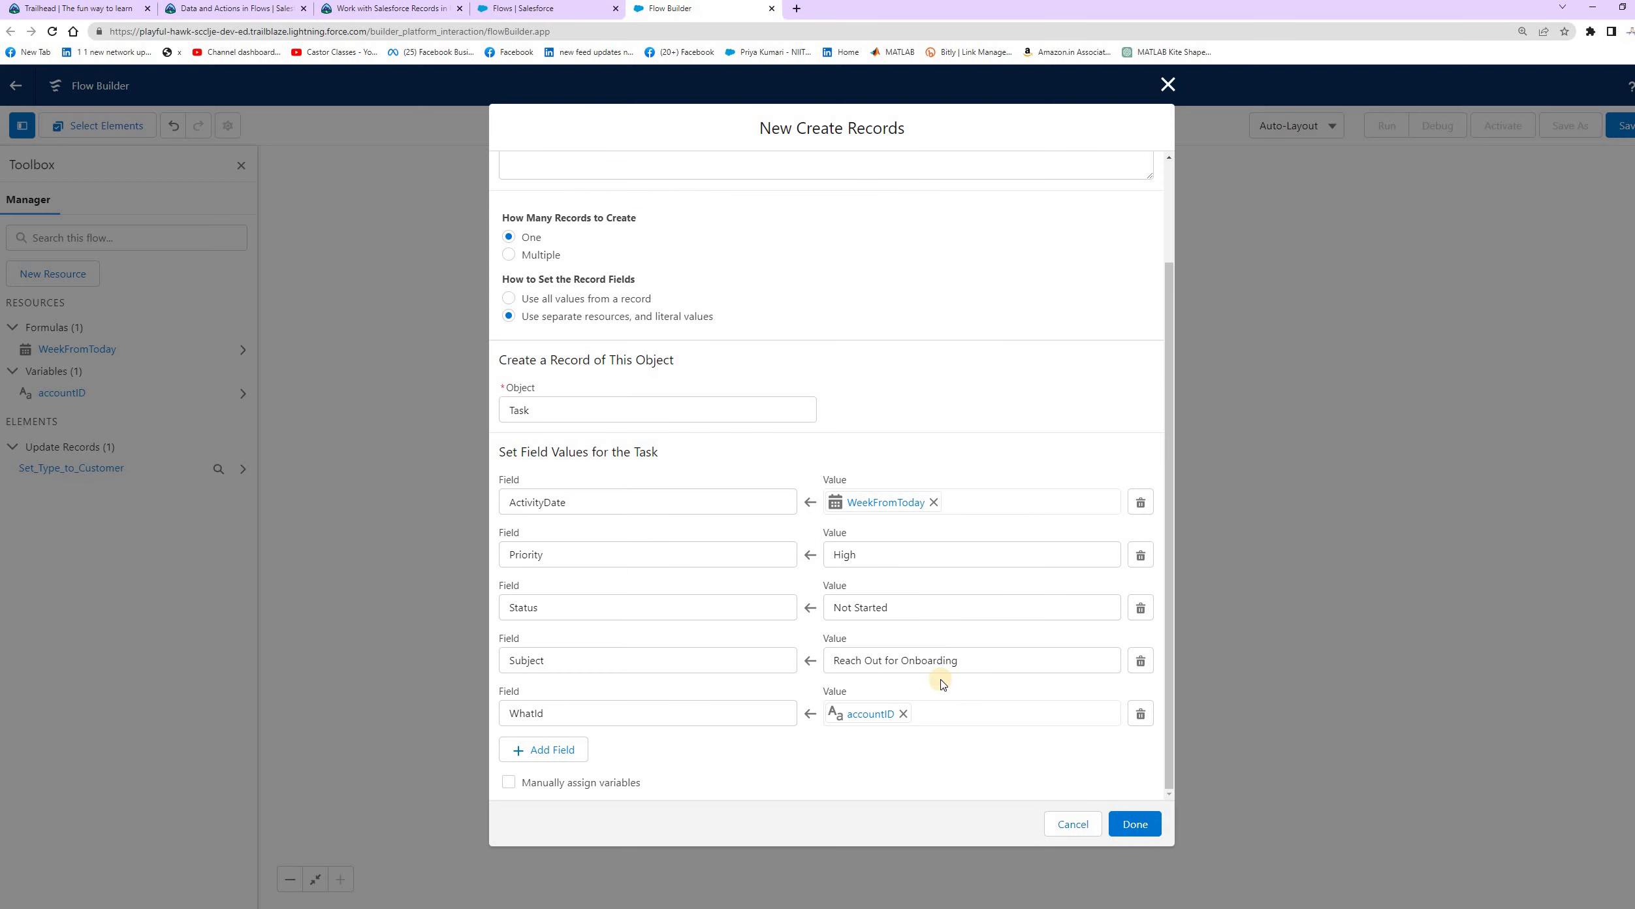
pyautogui.click(1134, 824)
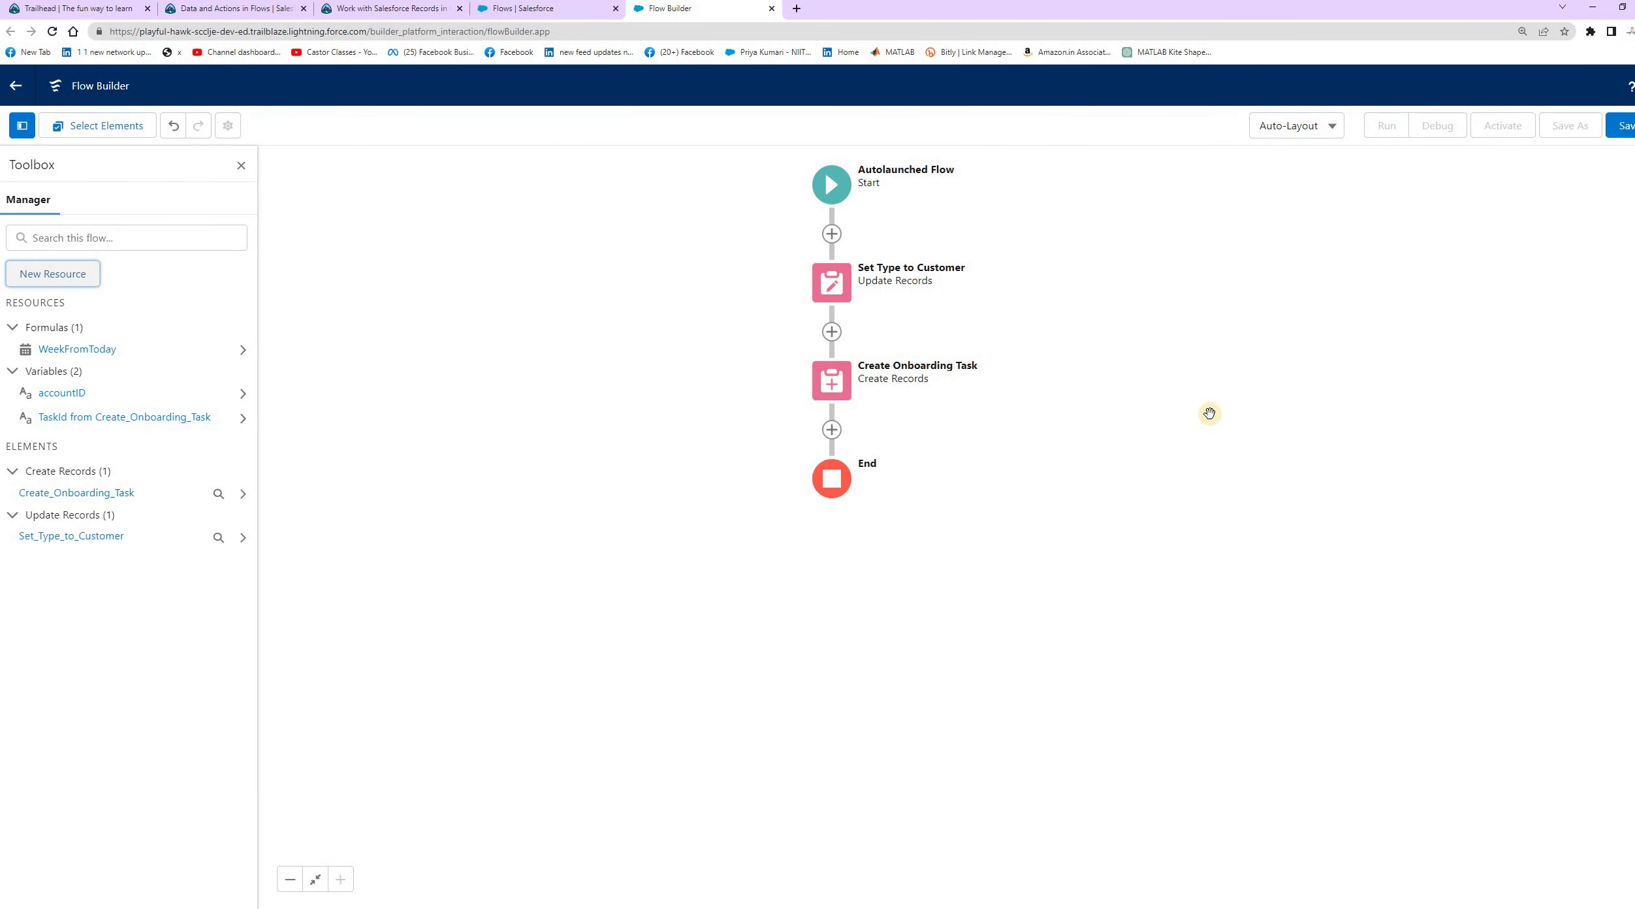
pyautogui.hotkey('ctrl', '-')
pyautogui.hotkey('ctrl', '+')
pyautogui.hotkey('ctrl', '+')
pyautogui.hotkey('ctrl', '+')
pyautogui.hotkey('ctrl', '+')
pyautogui.hotkey('ctrl', '+')
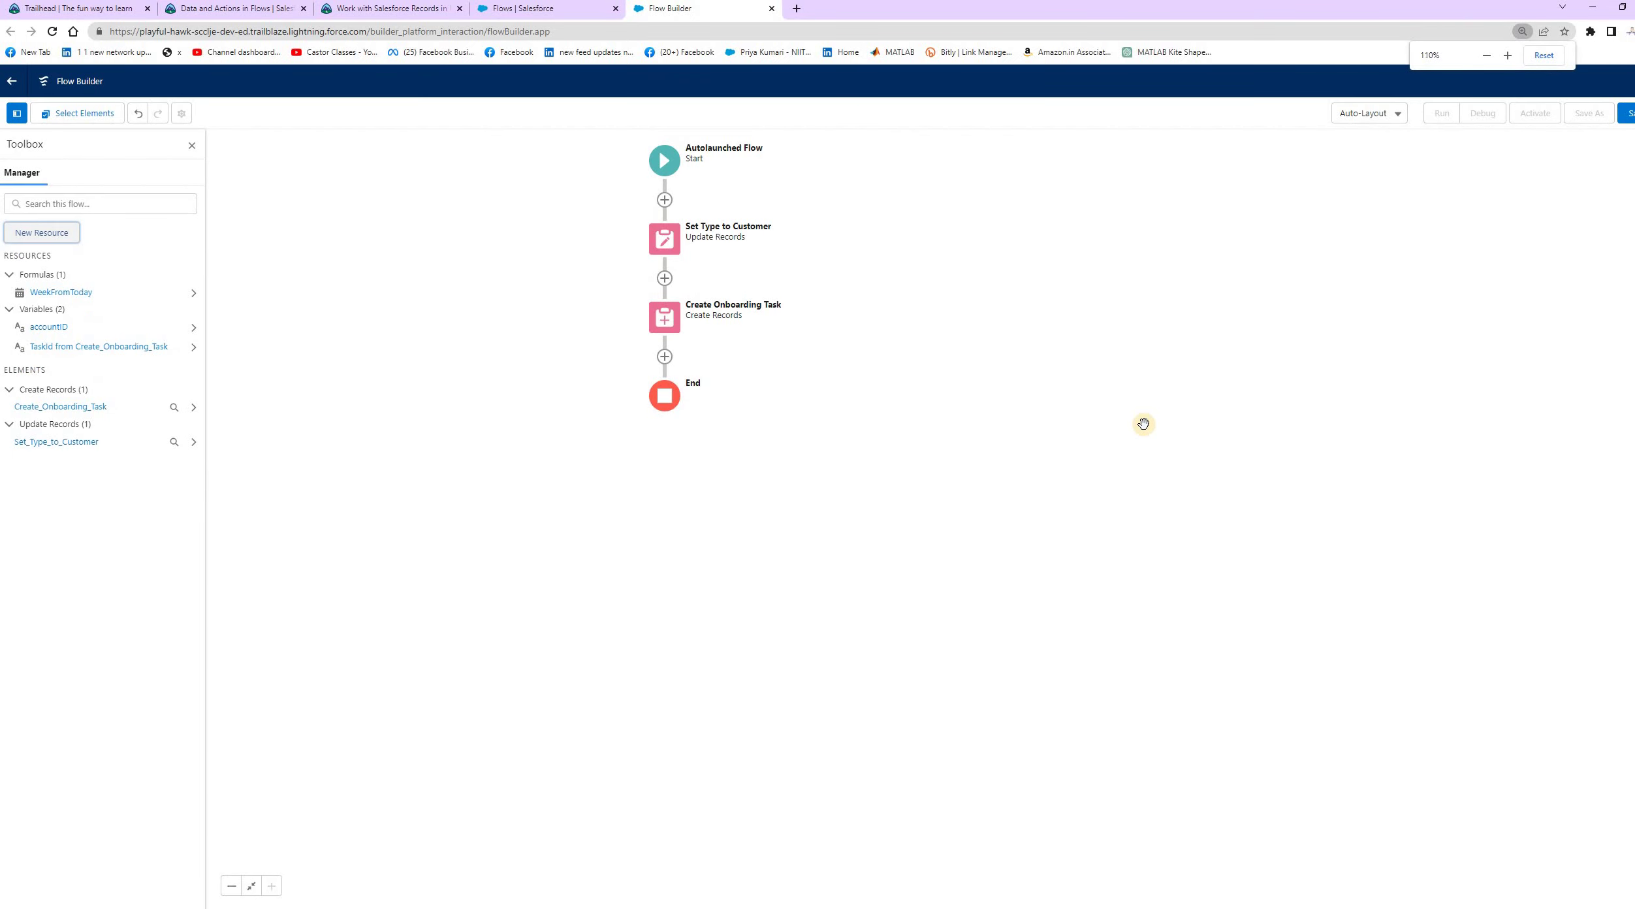
pyautogui.hotkey('ctrl', '-')
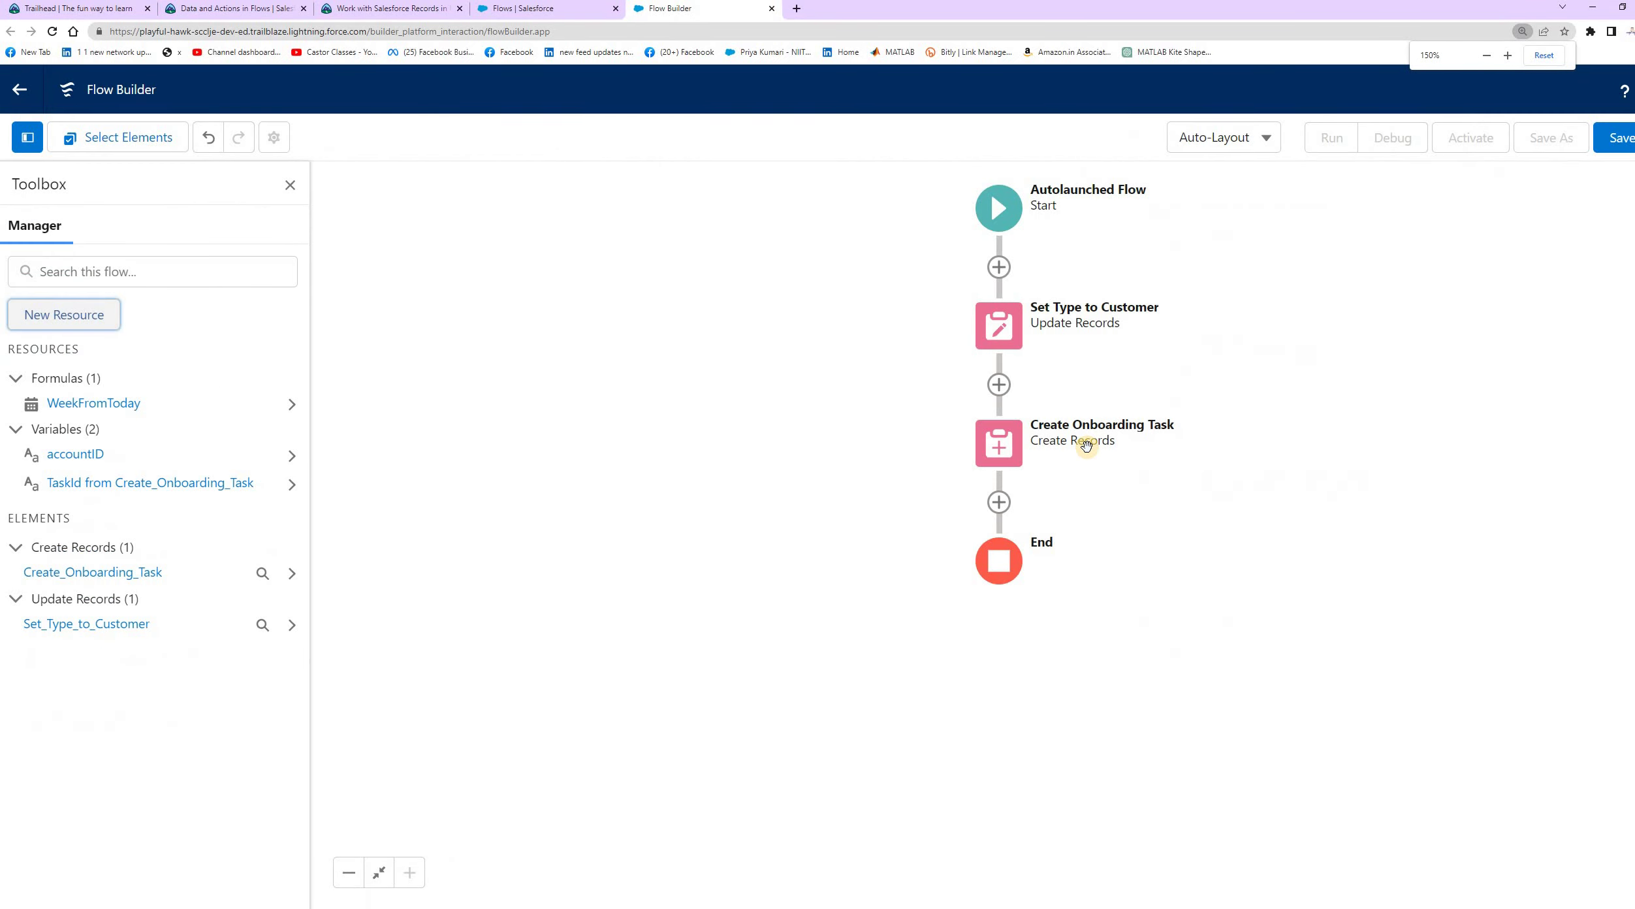
pyautogui.hotkey('ctrl', '+')
pyautogui.hotkey('ctrl', '+')
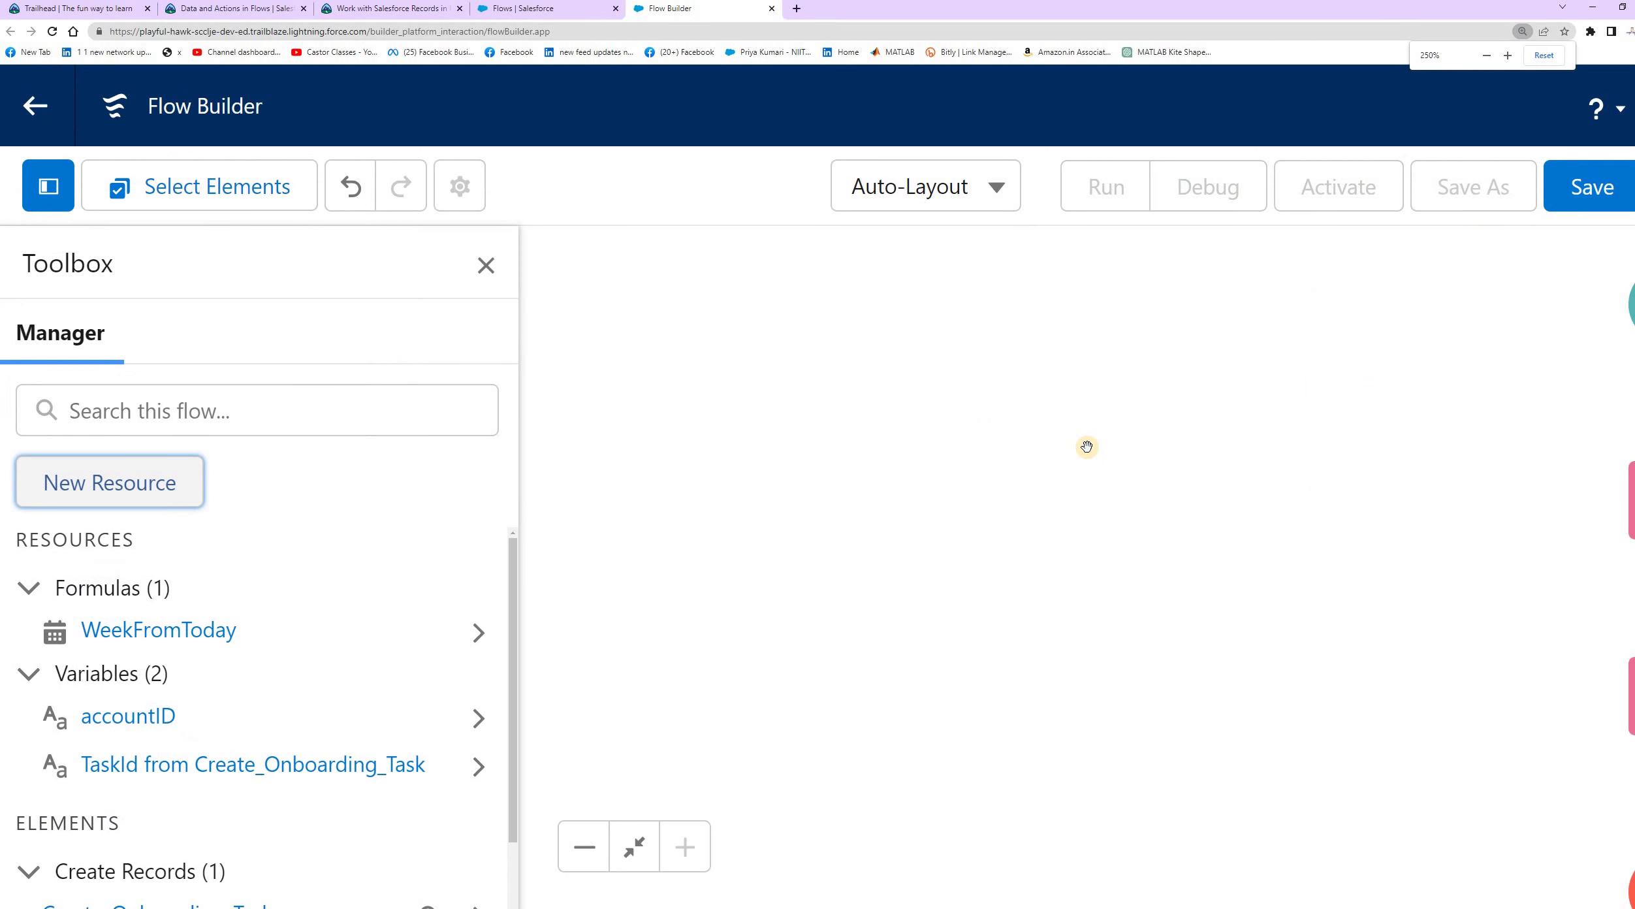
pyautogui.hotkey('ctrl', '+')
pyautogui.hotkey('ctrl', '+')
pyautogui.hotkey('ctrl', '+')
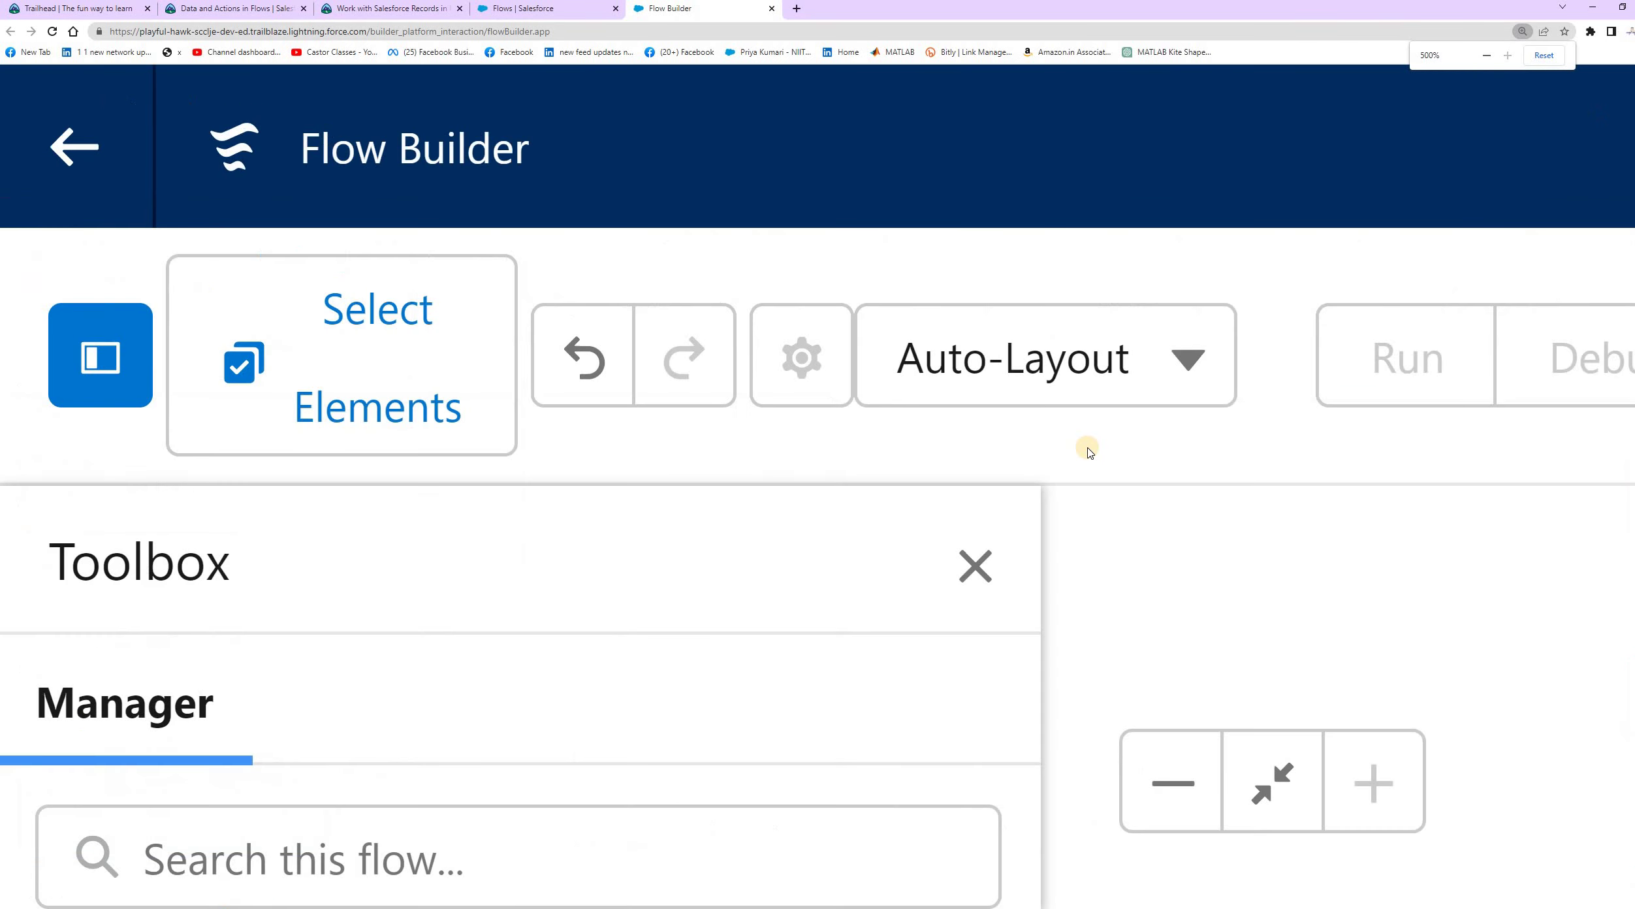
pyautogui.hotkey('ctrl', '-')
pyautogui.hotkey('ctrl', '-')
pyautogui.hotkey('ctrl', '-')
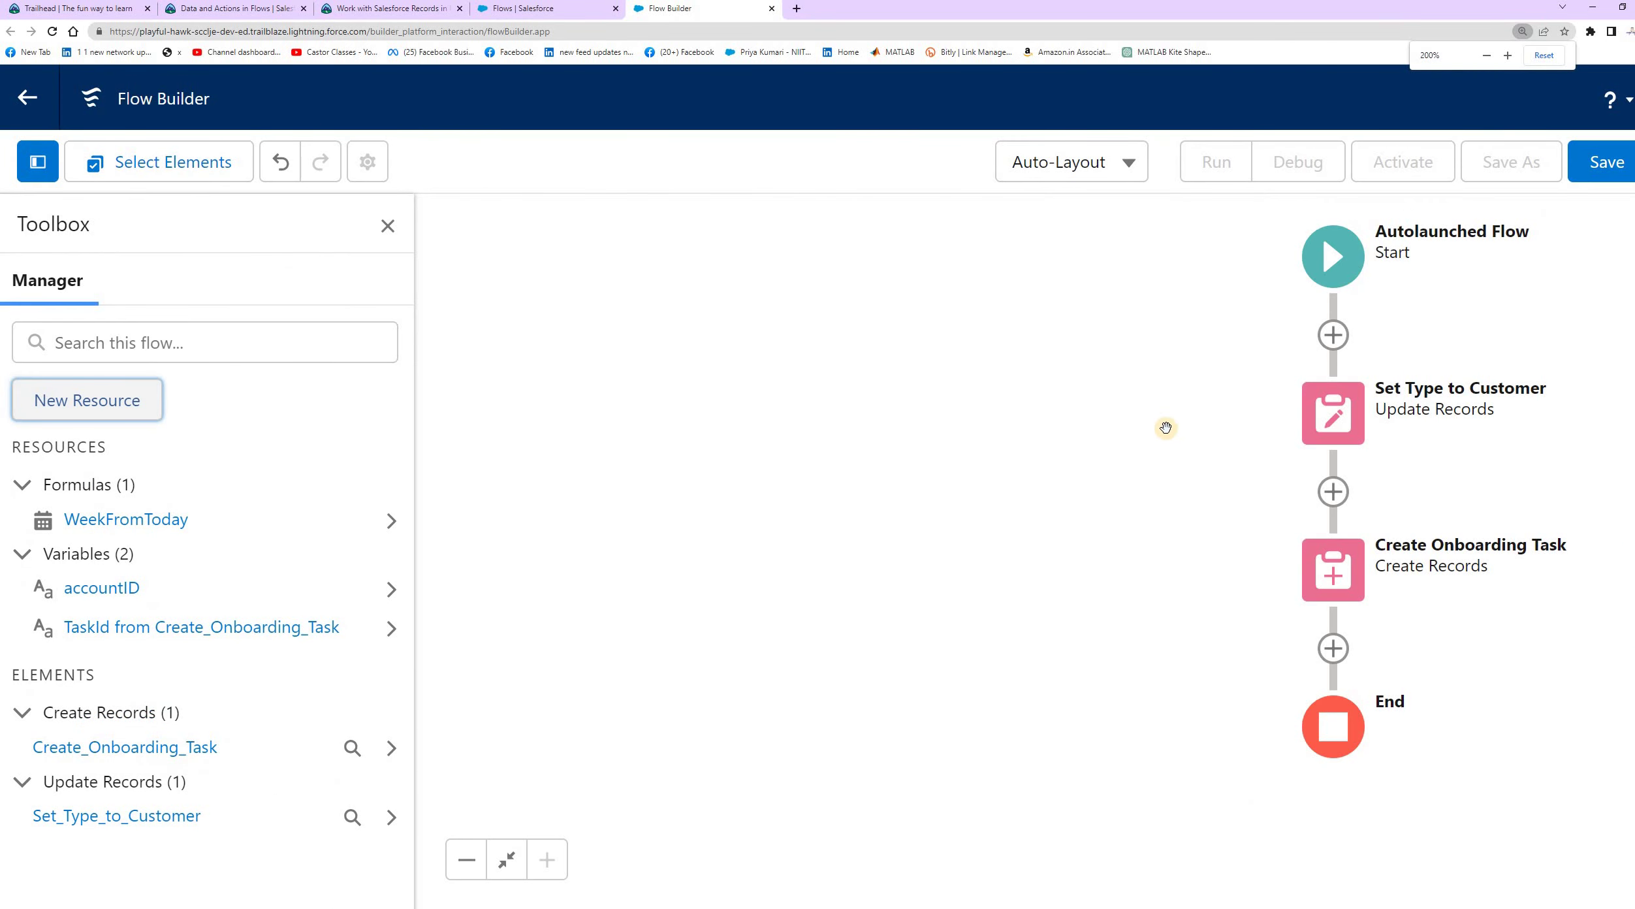
# Copy the required flow label from the challenge and save the flow as Convert to Customer with API name Convert_to_Customer.
pyautogui.click(1598, 167)
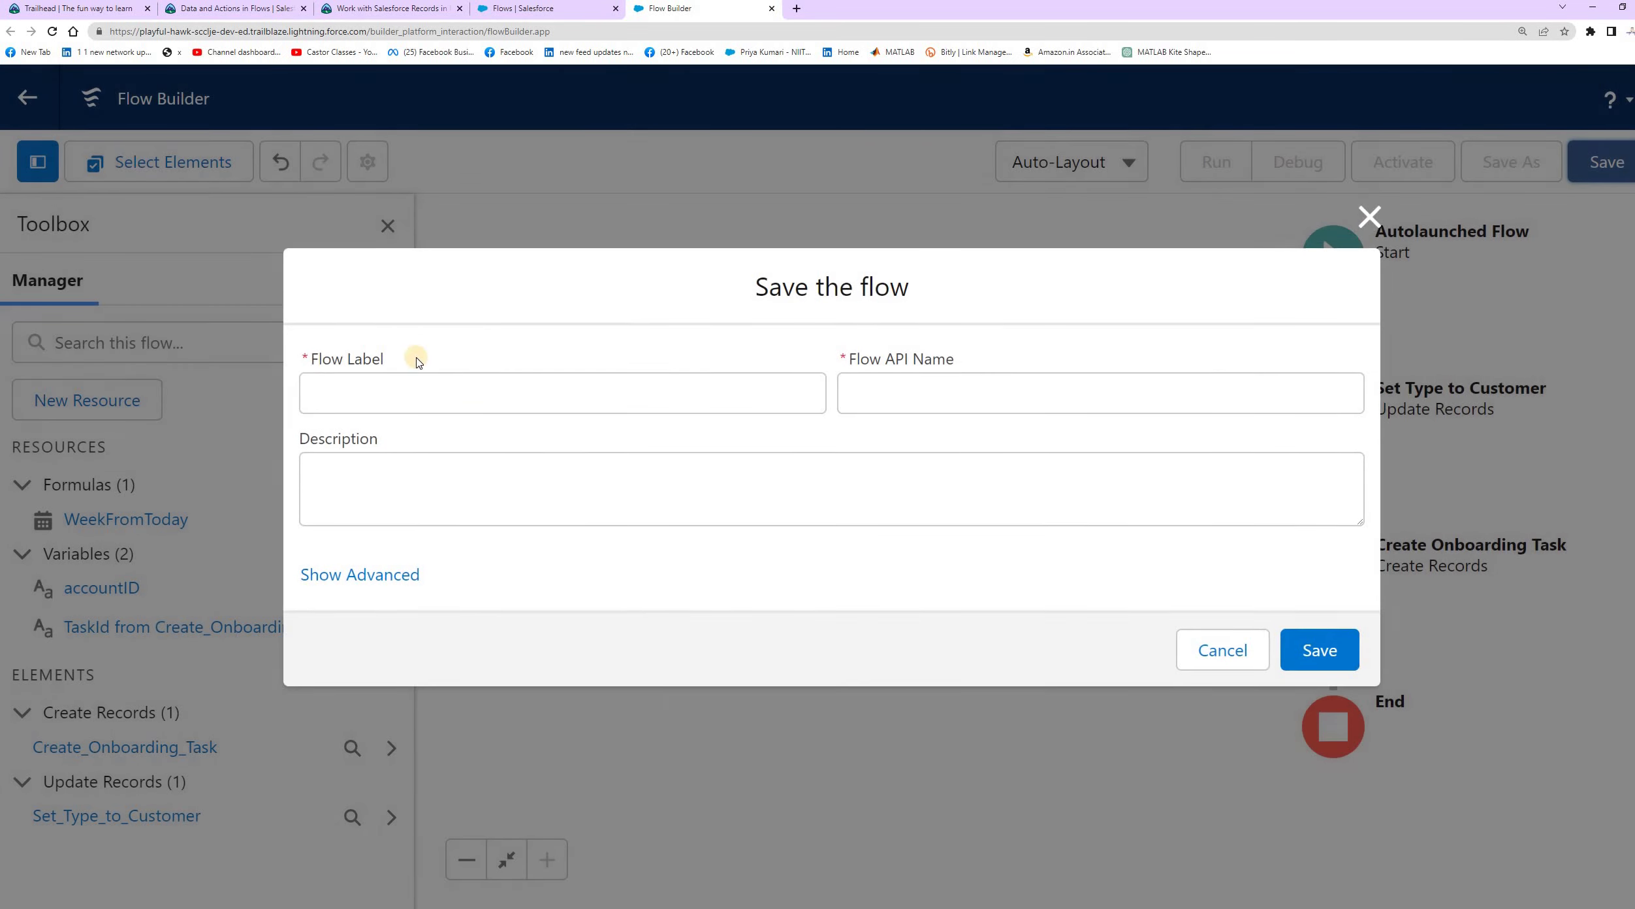
pyautogui.click(435, 9)
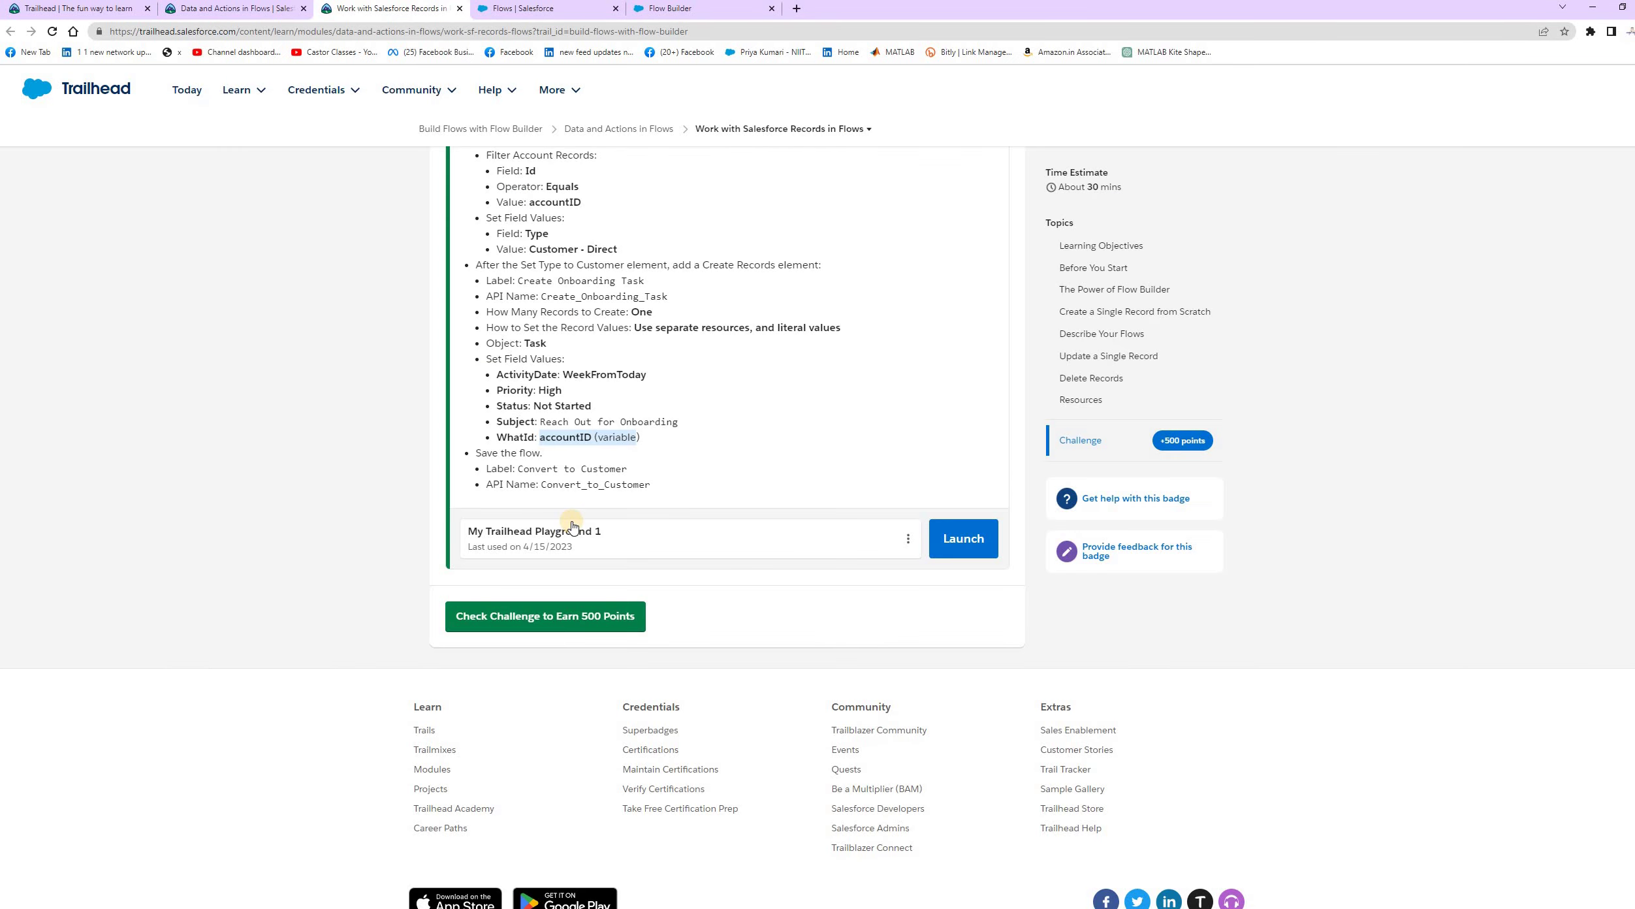
pyautogui.moveTo(519, 468); pyautogui.dragTo(629, 470)
pyautogui.hotkey('ctrl', 'c')
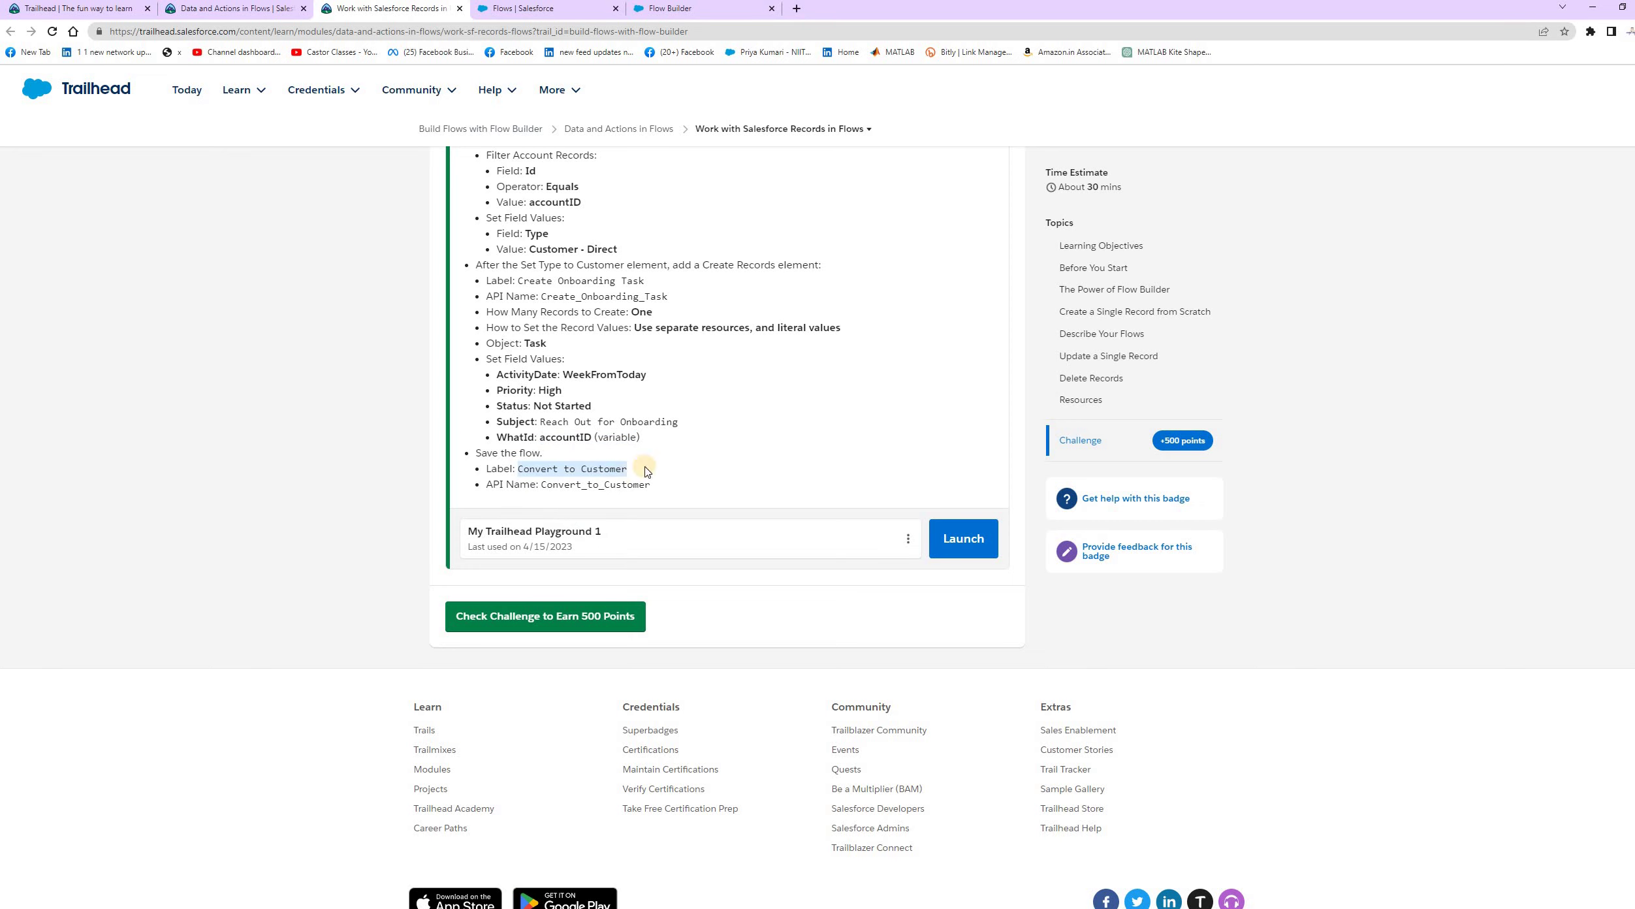
pyautogui.click(679, 18)
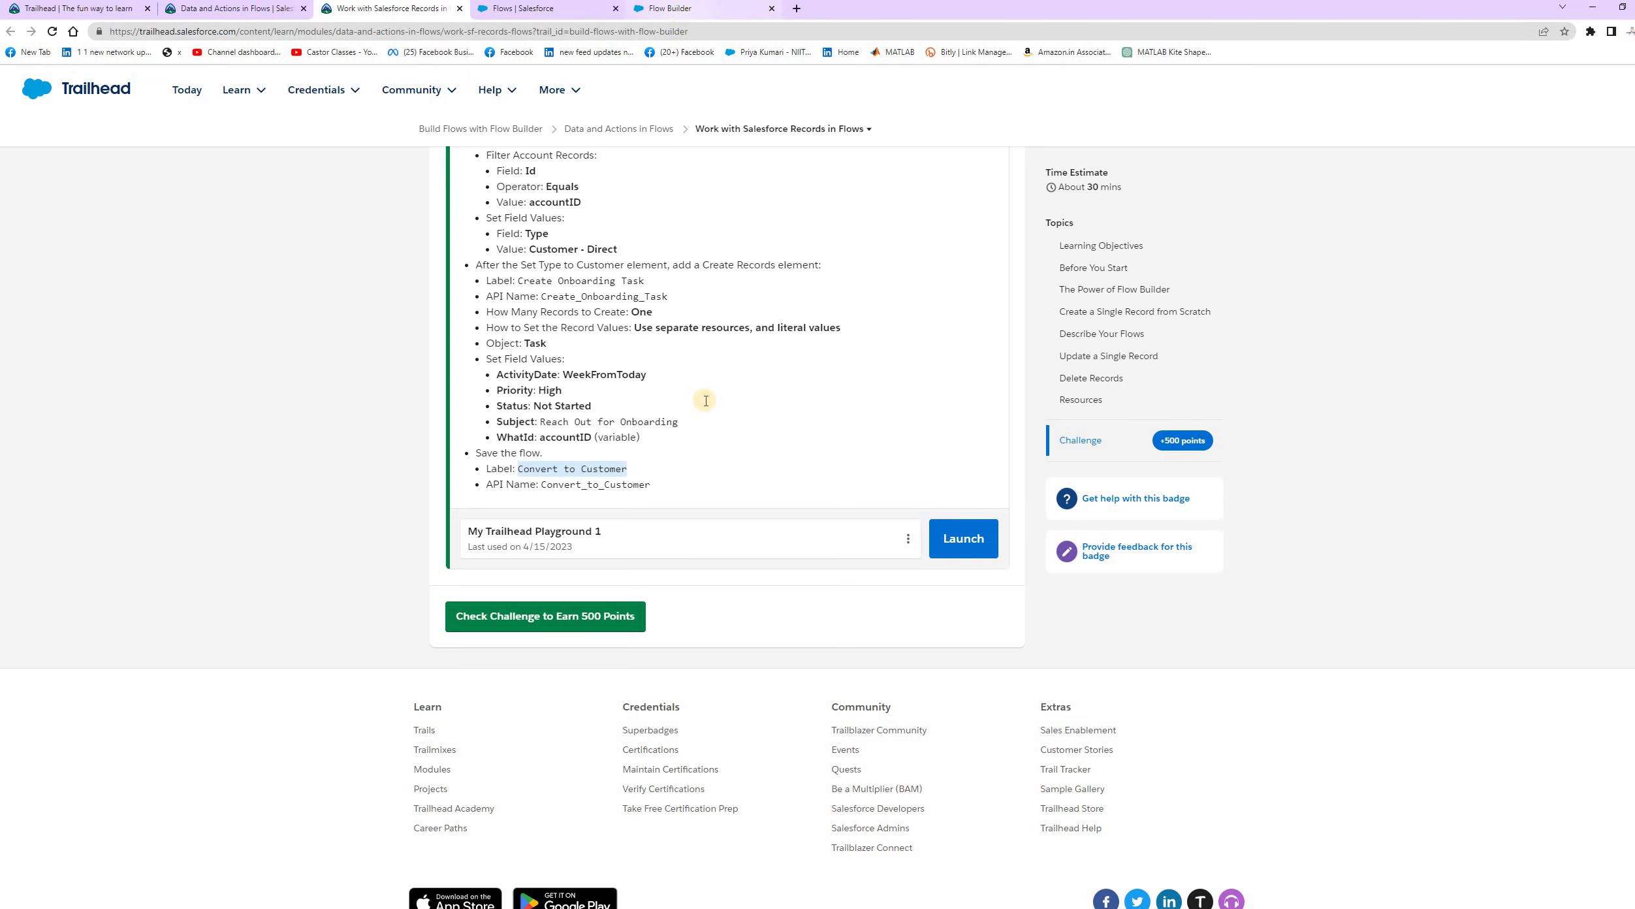
pyautogui.click(475, 381)
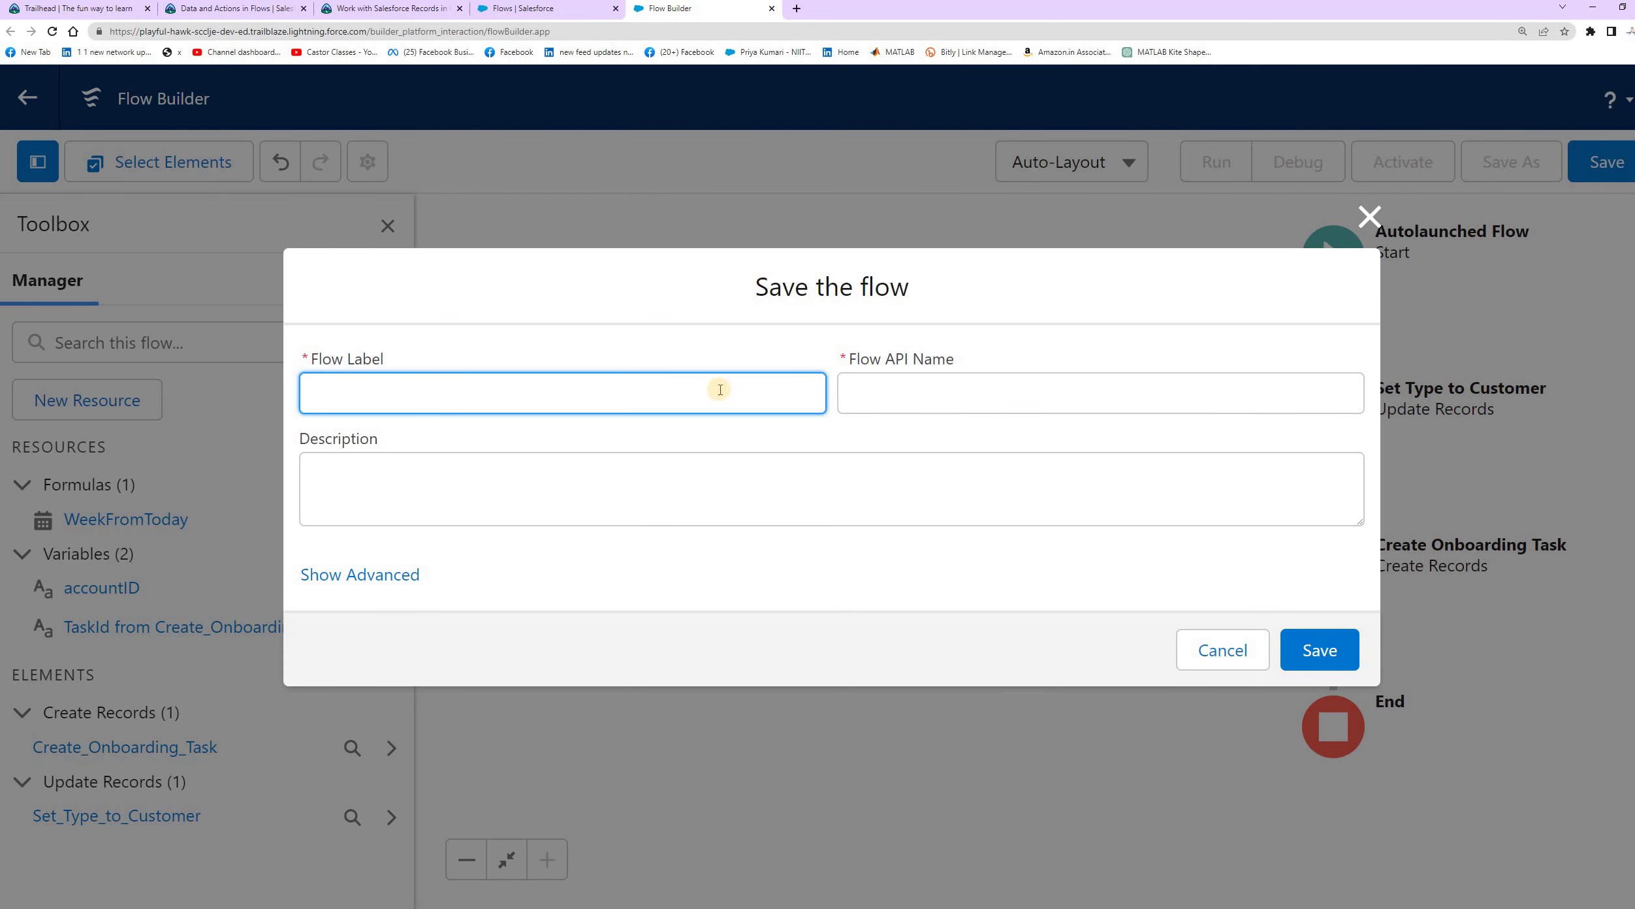
pyautogui.hotkey('ctrl', 'v')
pyautogui.click(1056, 394)
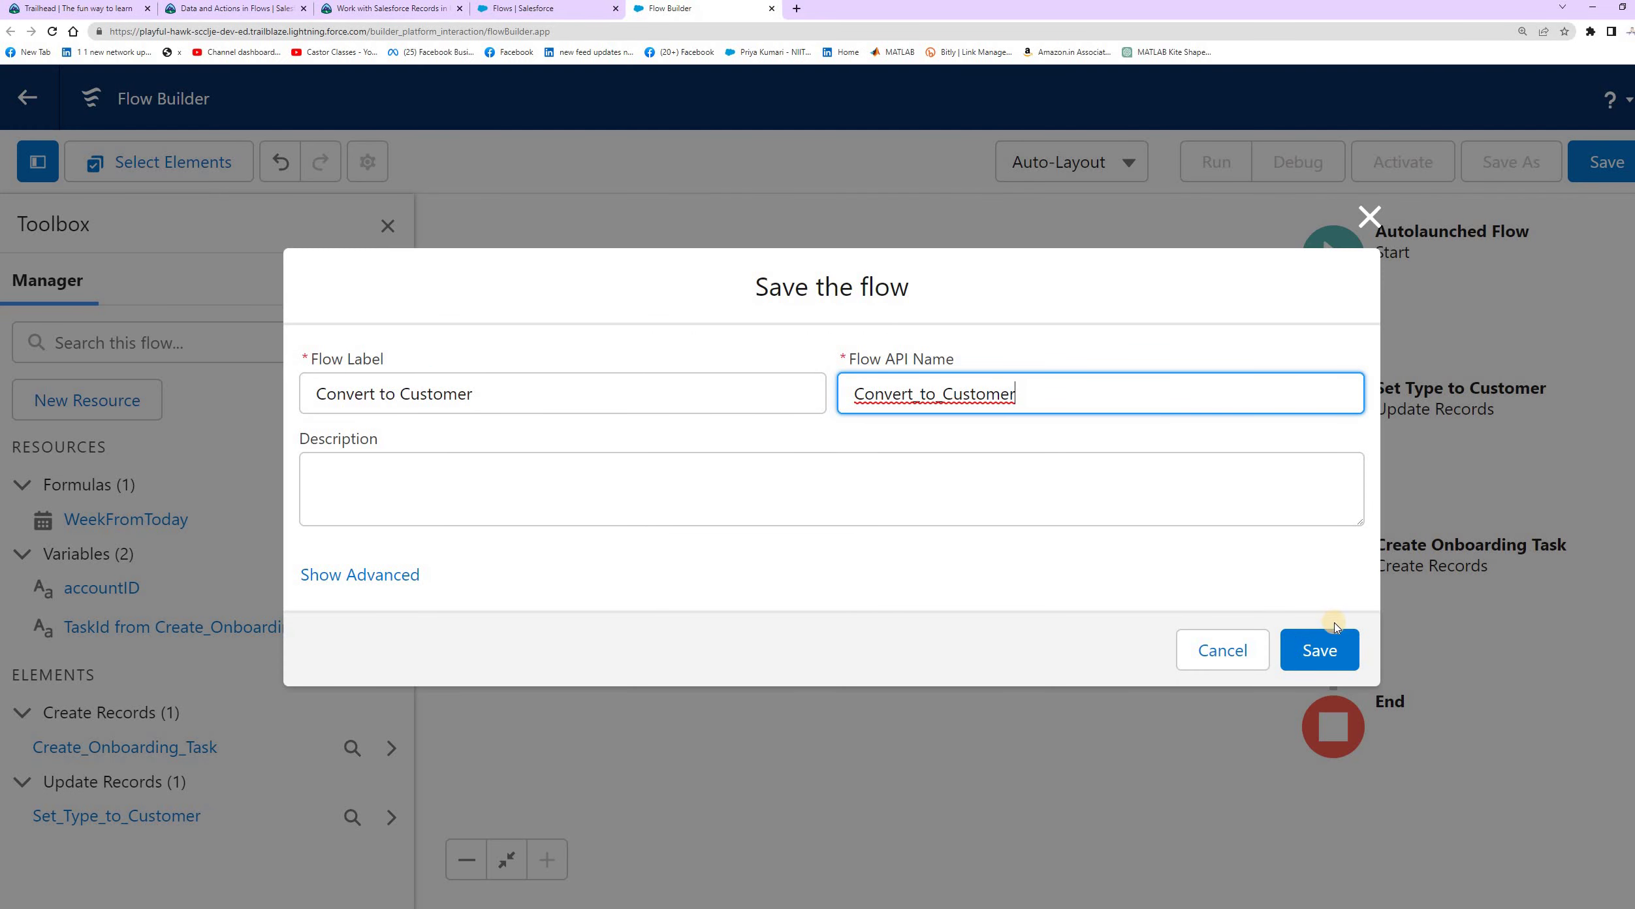
pyautogui.click(1326, 656)
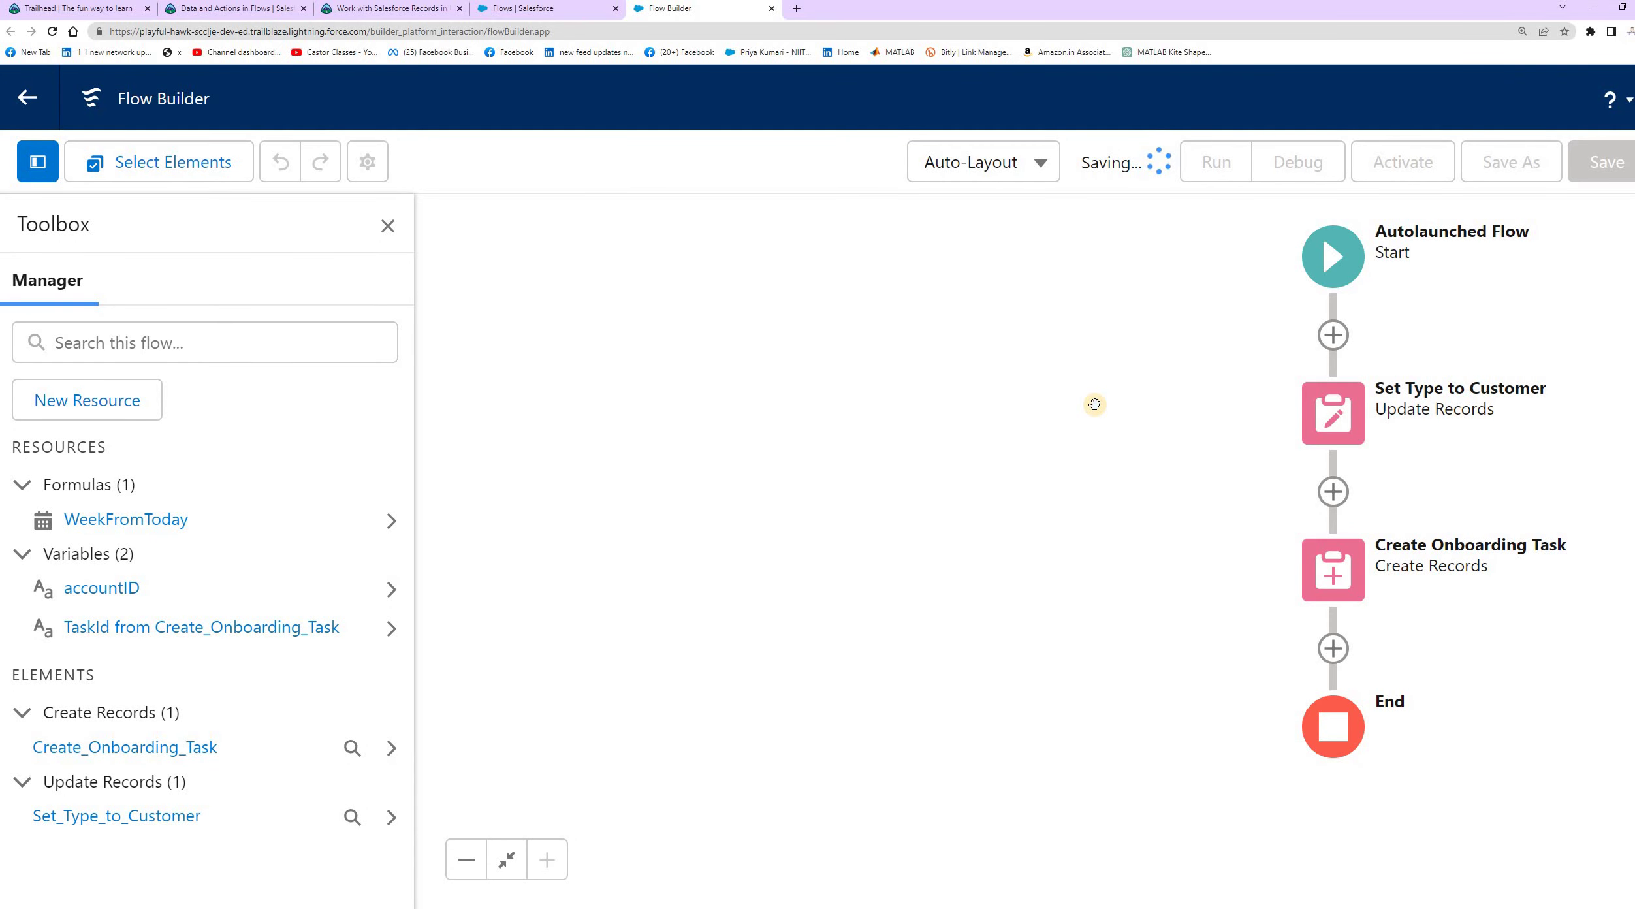
pyautogui.scroll(3, 1048, 382)
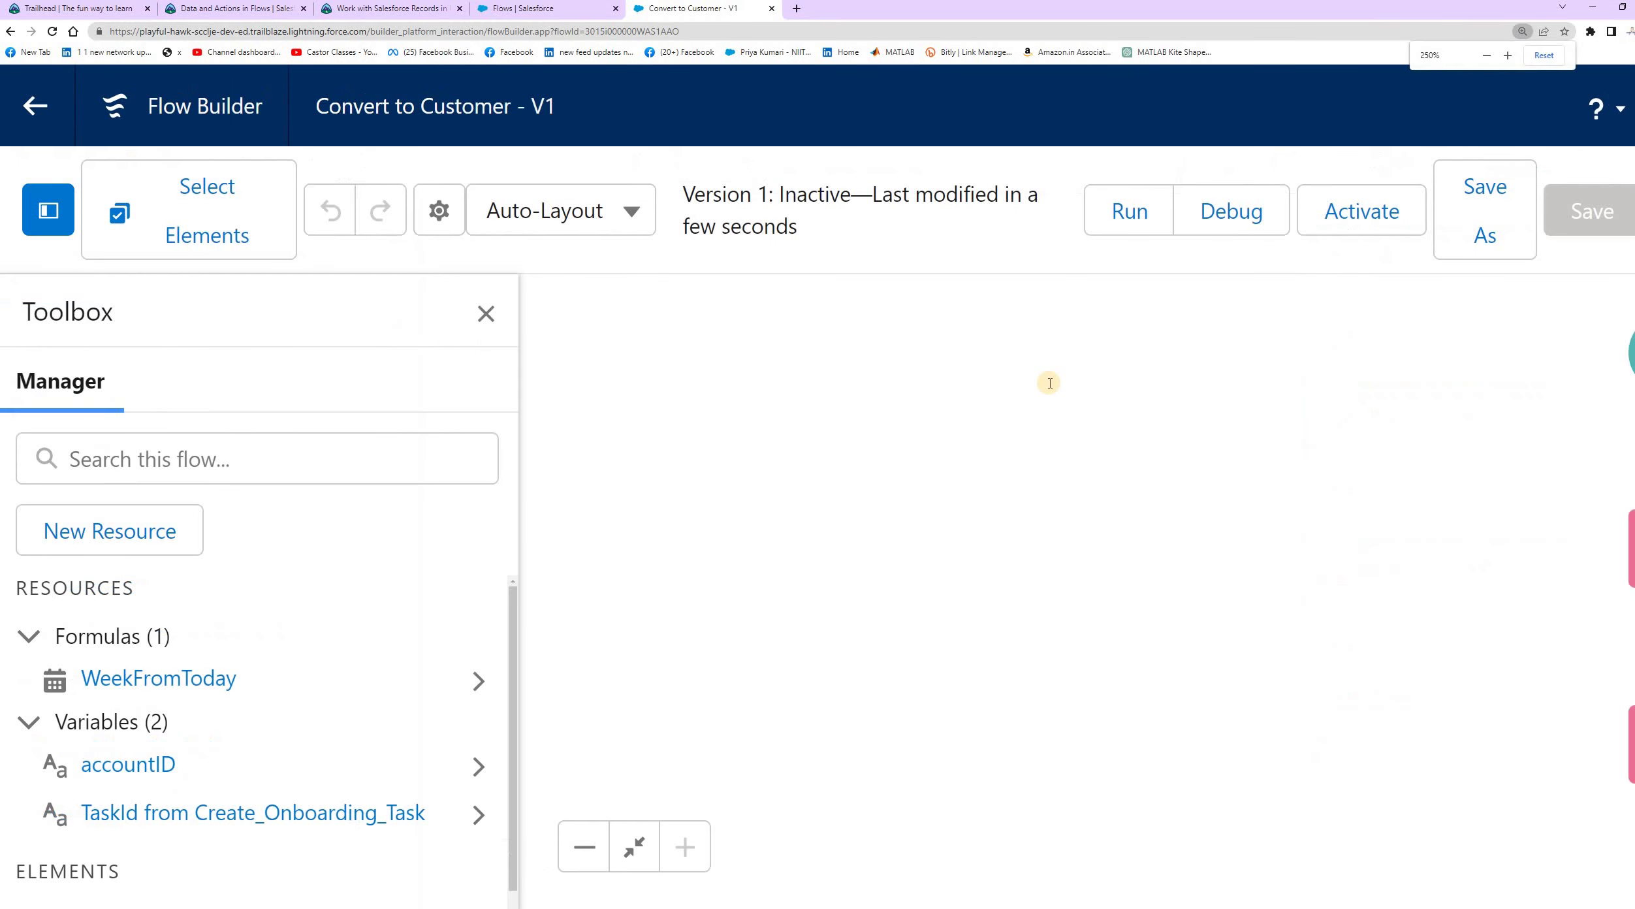
pyautogui.scroll(5, 1049, 382)
pyautogui.scroll(-3, 1048, 382)
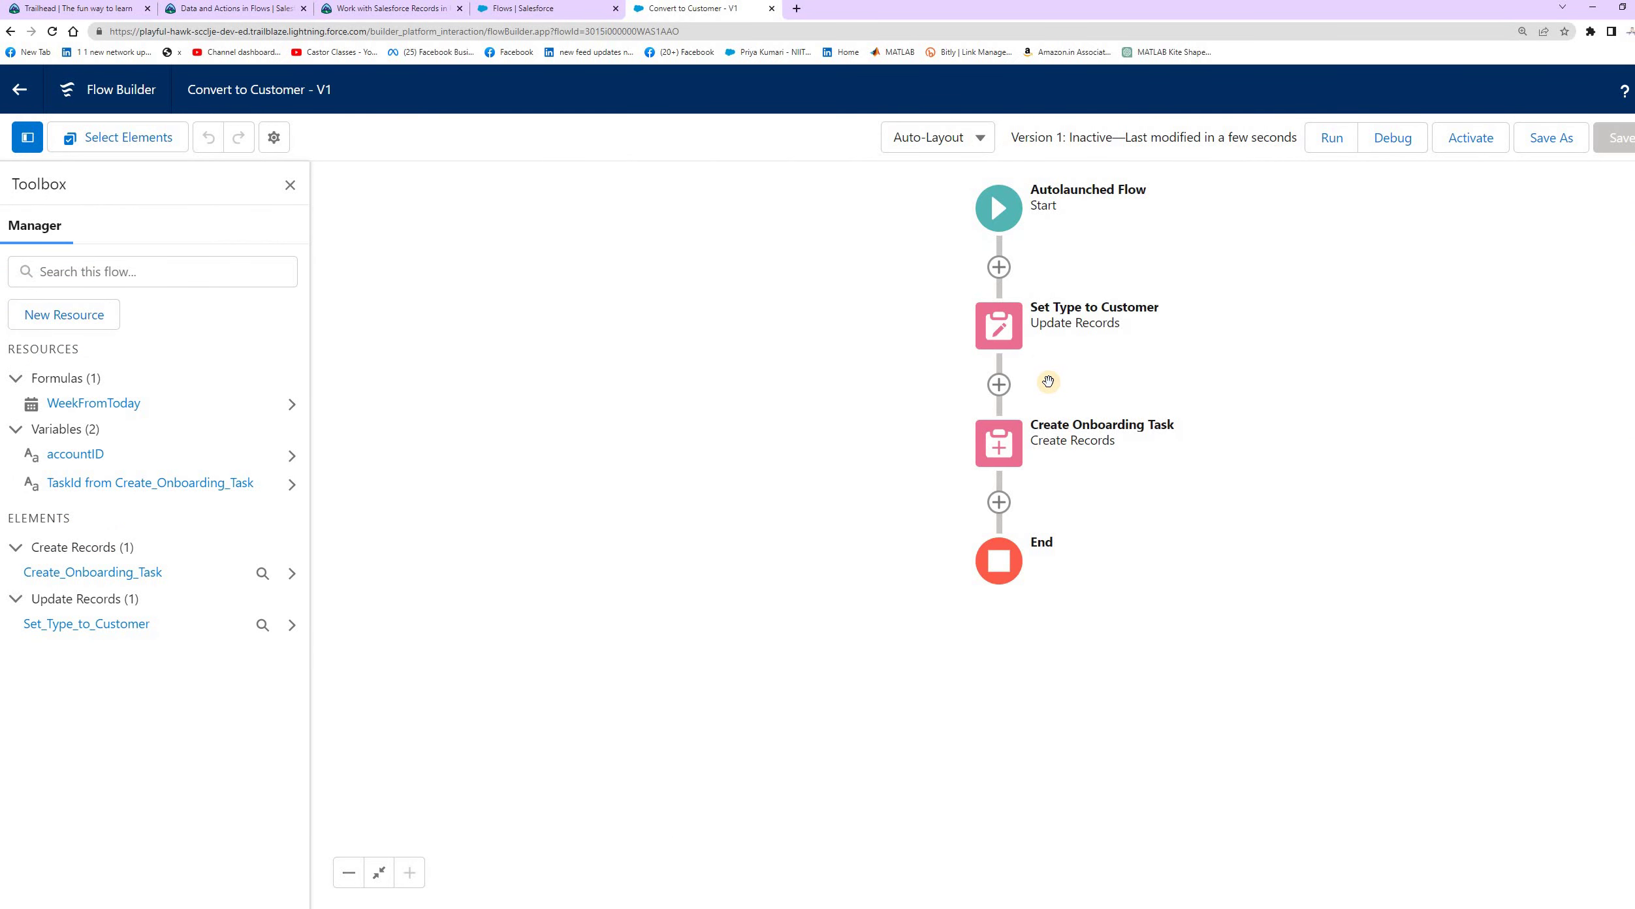
pyautogui.scroll(2, 1048, 382)
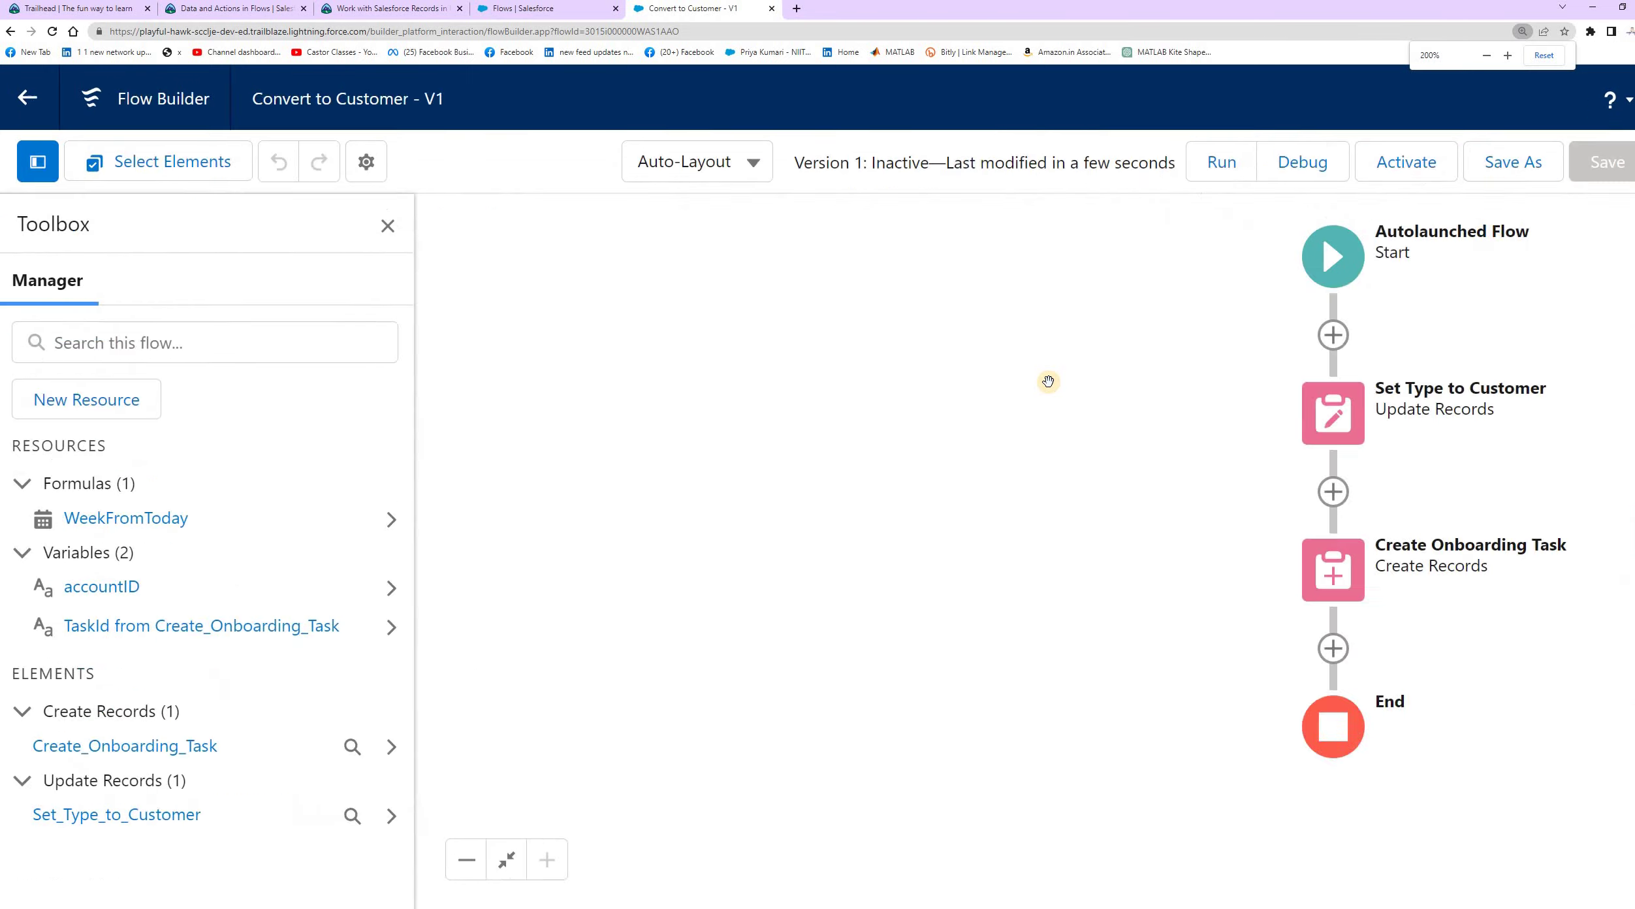
pyautogui.scroll(-2, 1048, 382)
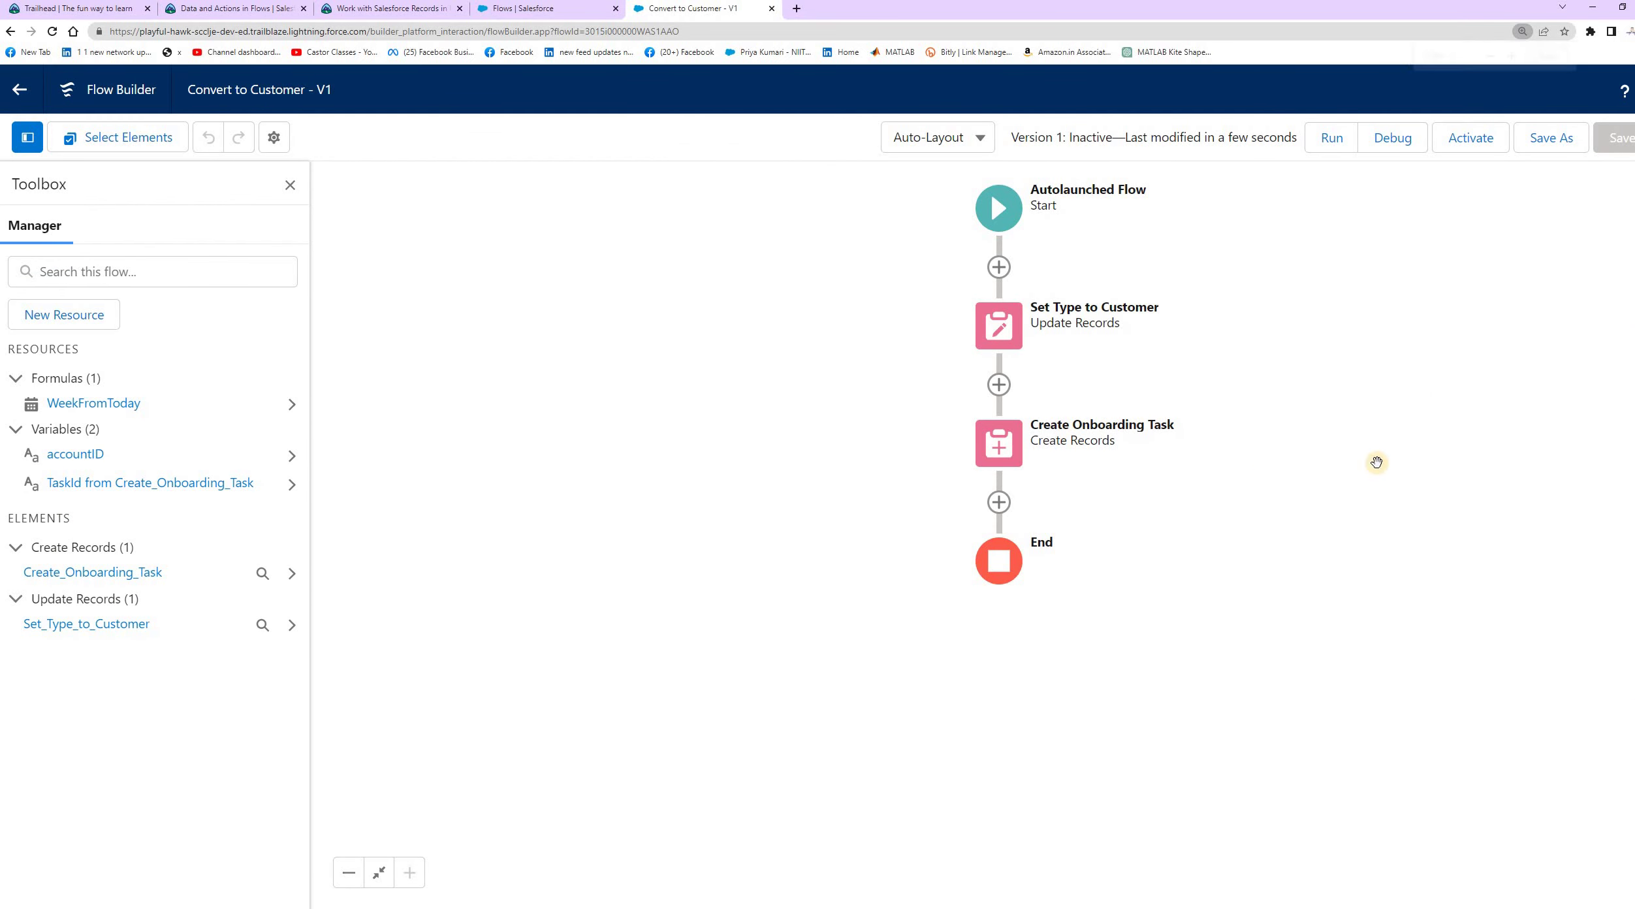